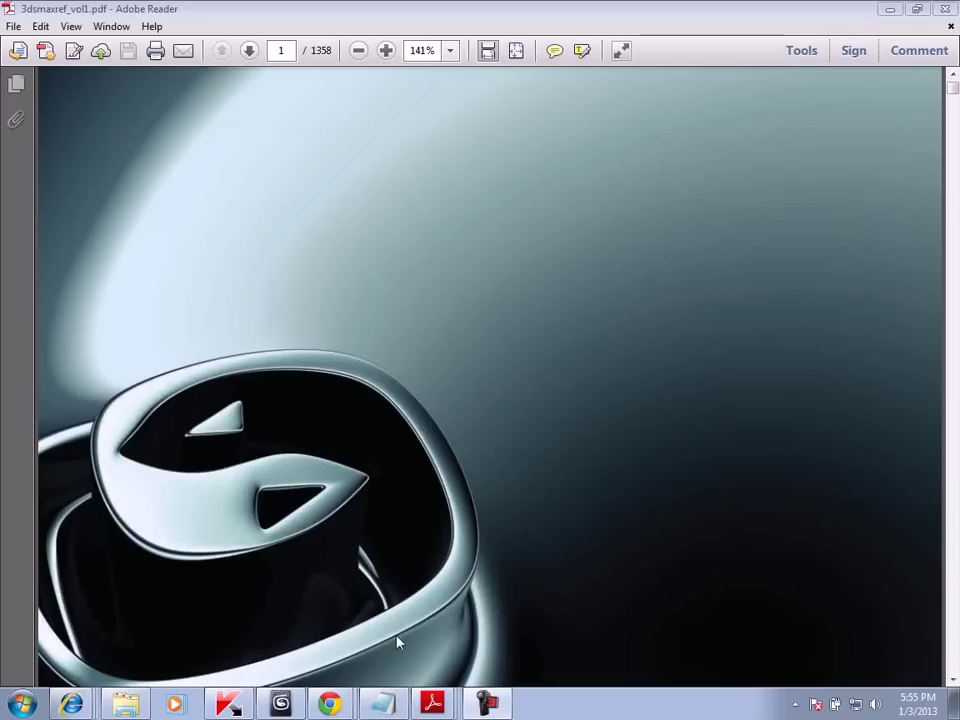
Switch from 3ds Max to the 3DMax Can Ban guide in Adobe Reader
{"action": "left_click", "coordinate": [282, 705]}
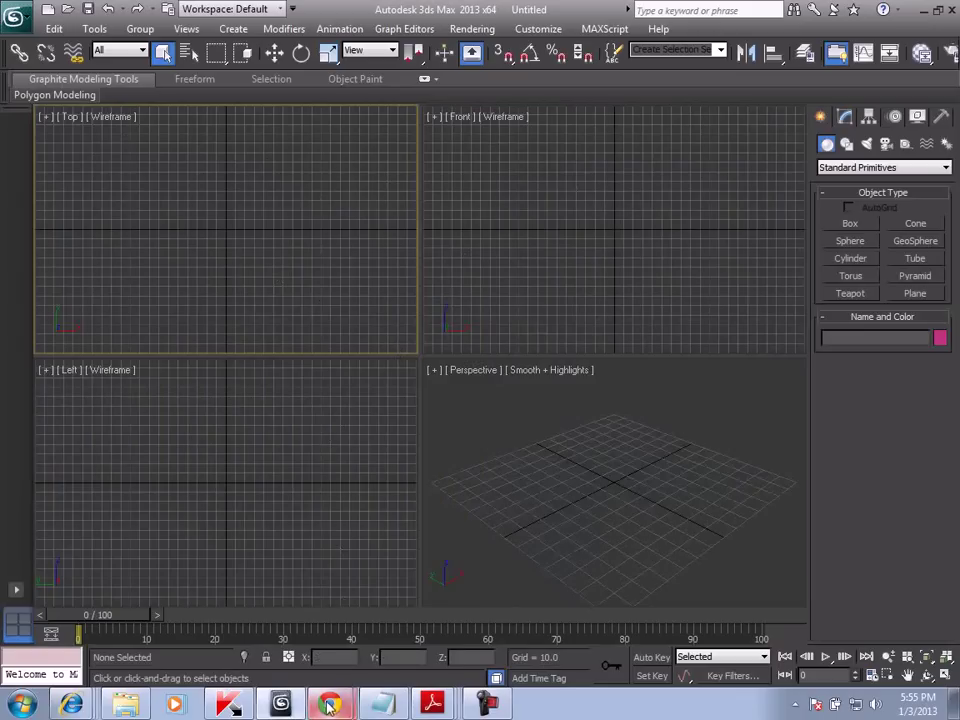
{"action": "mouse_move", "coordinate": [432, 704]}
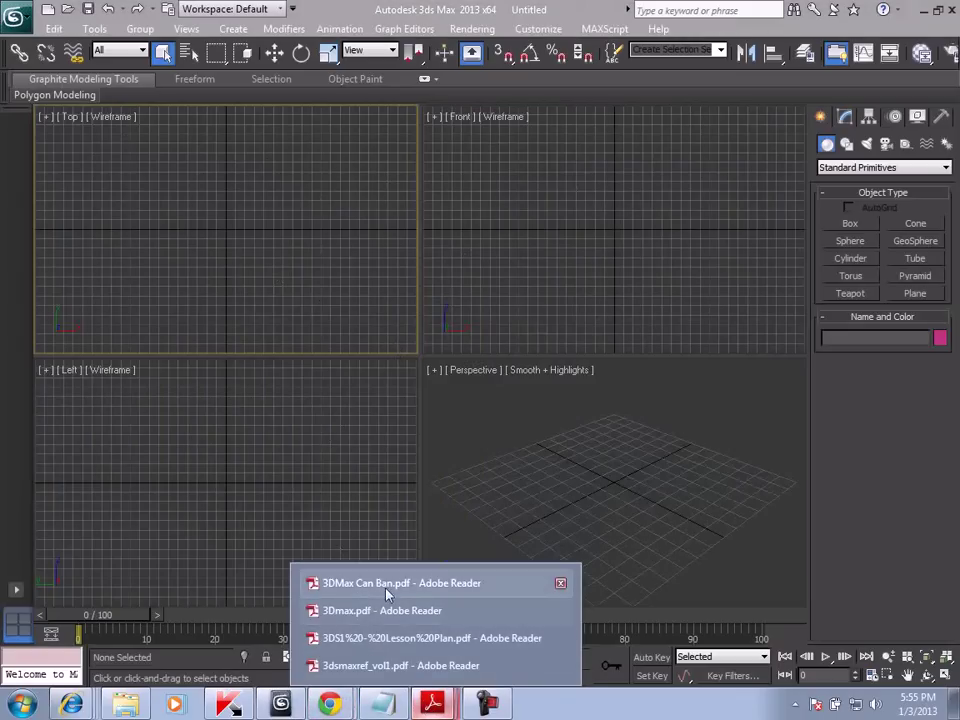
{"action": "left_click", "coordinate": [405, 583]}
{"action": "scroll", "coordinate": [565, 298], "scroll_direction": "down", "scroll_amount": 2}
{"action": "scroll", "coordinate": [364, 208], "scroll_direction": "up", "scroll_amount": 2}
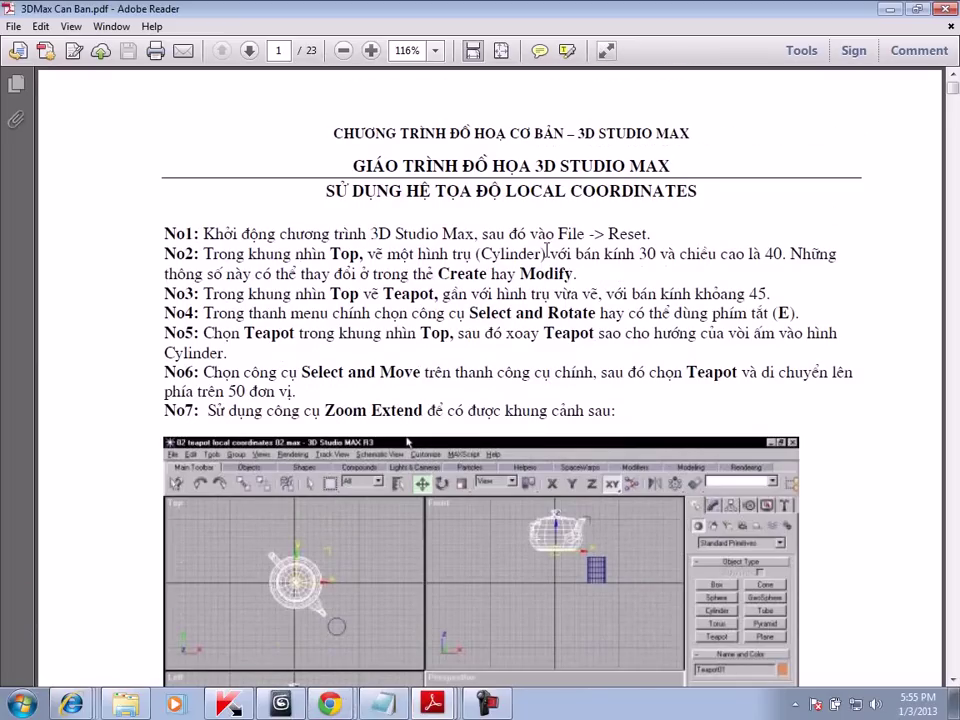
Scroll the Can Ban guide down to page 13, close it, and bring up the 3Dmax guide
{"action": "scroll", "coordinate": [408, 441], "scroll_direction": "down", "scroll_amount": 5}
{"action": "scroll", "coordinate": [450, 350], "scroll_direction": "down", "scroll_amount": 2}
{"action": "scroll", "coordinate": [476, 268], "scroll_direction": "down", "scroll_amount": 10}
{"action": "scroll", "coordinate": [476, 268], "scroll_direction": "down", "scroll_amount": 5}
{"action": "scroll", "coordinate": [491, 306], "scroll_direction": "down", "scroll_amount": 3}
{"action": "scroll", "coordinate": [491, 306], "scroll_direction": "down", "scroll_amount": 6}
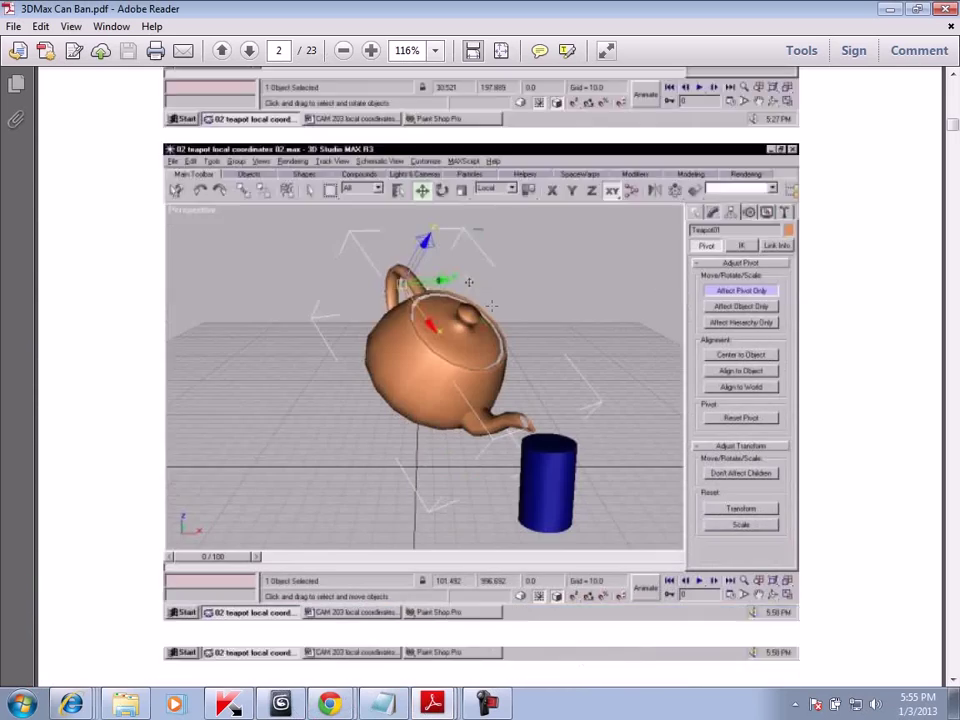
{"action": "scroll", "coordinate": [492, 310], "scroll_direction": "down", "scroll_amount": 9}
{"action": "scroll", "coordinate": [520, 325], "scroll_direction": "down", "scroll_amount": 5}
{"action": "scroll", "coordinate": [553, 336], "scroll_direction": "down", "scroll_amount": 10}
{"action": "scroll", "coordinate": [553, 336], "scroll_direction": "down", "scroll_amount": 4}
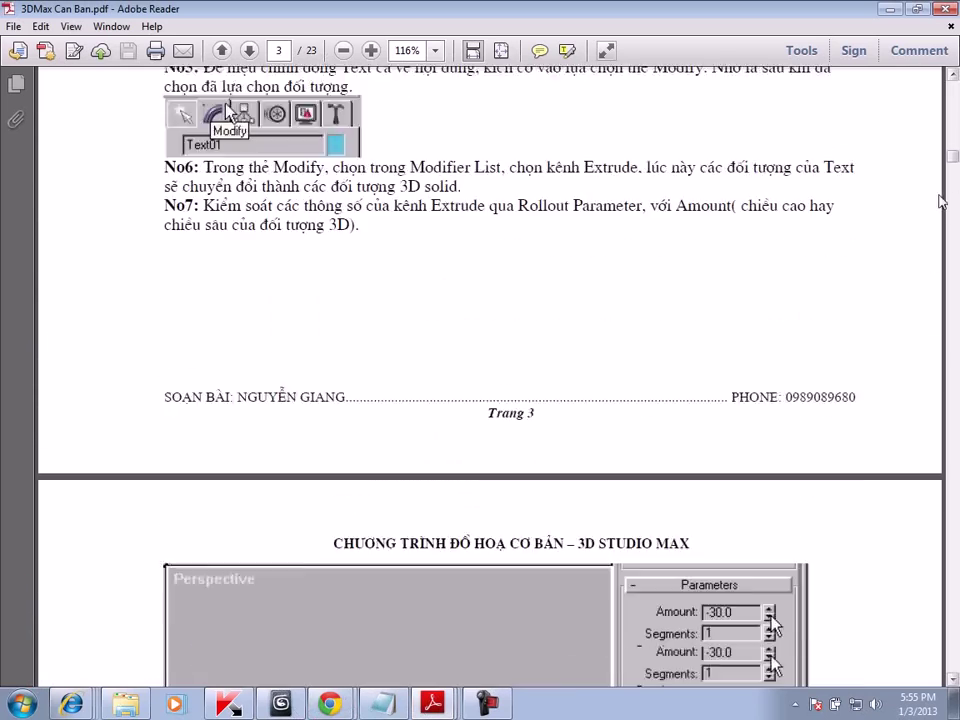
{"action": "scroll", "coordinate": [553, 336], "scroll_direction": "down", "scroll_amount": 8}
{"action": "scroll", "coordinate": [553, 336], "scroll_direction": "down", "scroll_amount": 2}
{"action": "scroll", "coordinate": [724, 411], "scroll_direction": "down", "scroll_amount": 10}
{"action": "scroll", "coordinate": [454, 336], "scroll_direction": "down", "scroll_amount": 5}
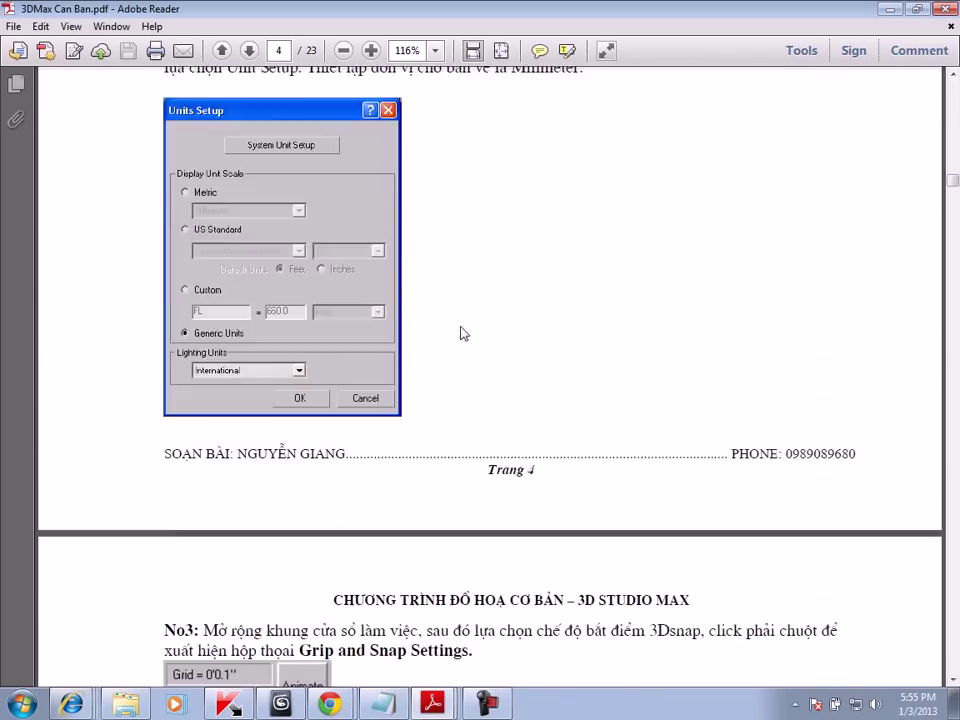
{"action": "scroll", "coordinate": [700, 320], "scroll_direction": "down", "scroll_amount": 6}
{"action": "left_click_drag", "start_coordinate": [953, 190], "coordinate": [953, 400]}
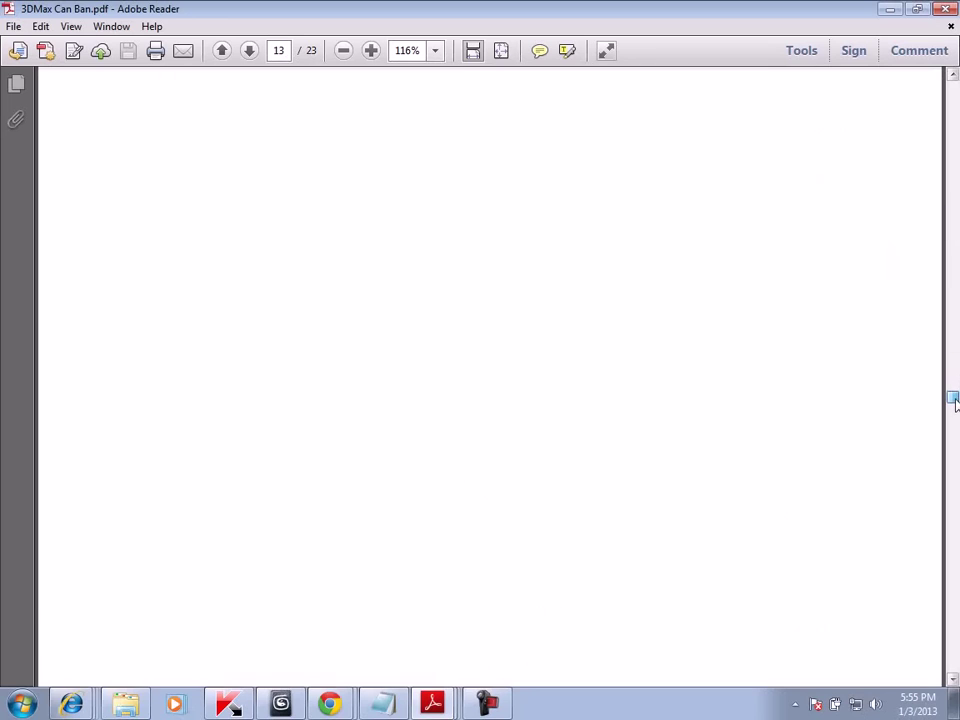
{"action": "scroll", "coordinate": [713, 344], "scroll_direction": "down", "scroll_amount": 10}
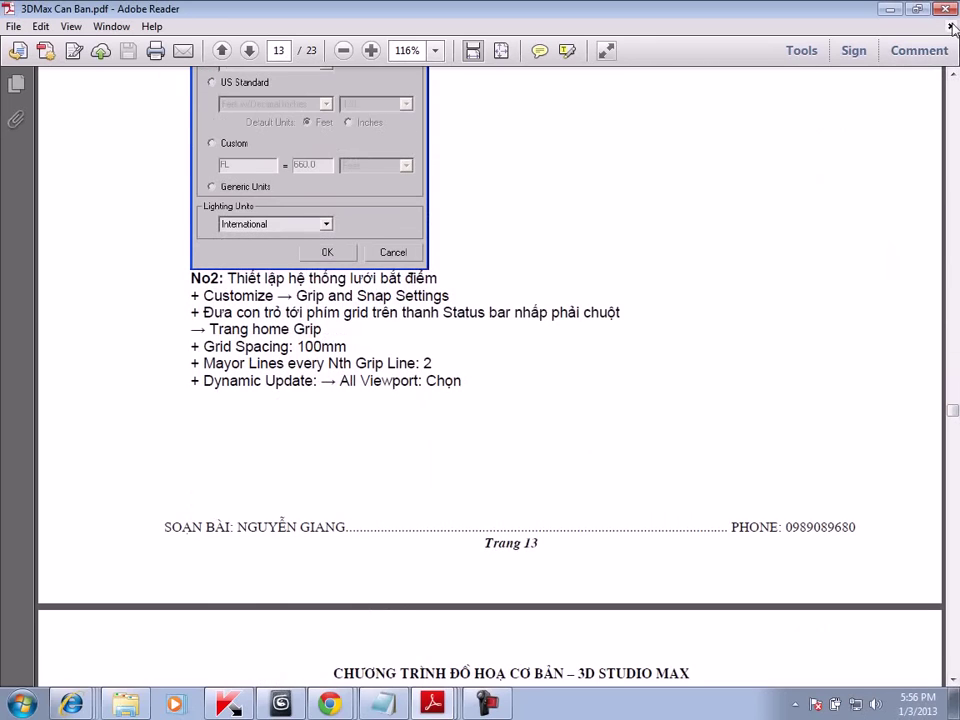
{"action": "left_click", "coordinate": [951, 26]}
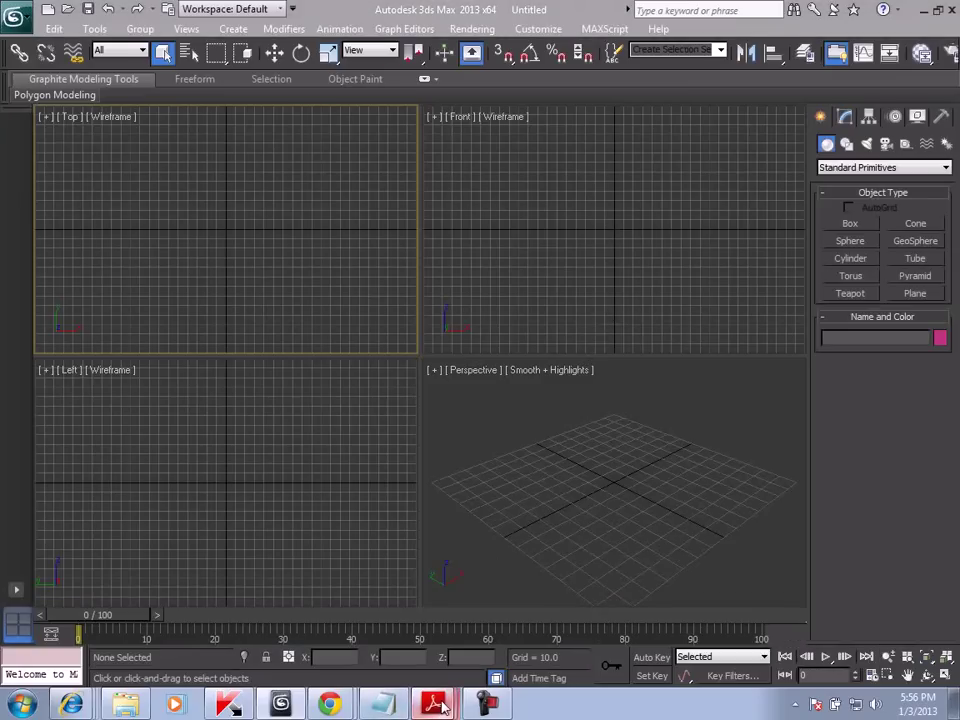
{"action": "left_click", "coordinate": [418, 612]}
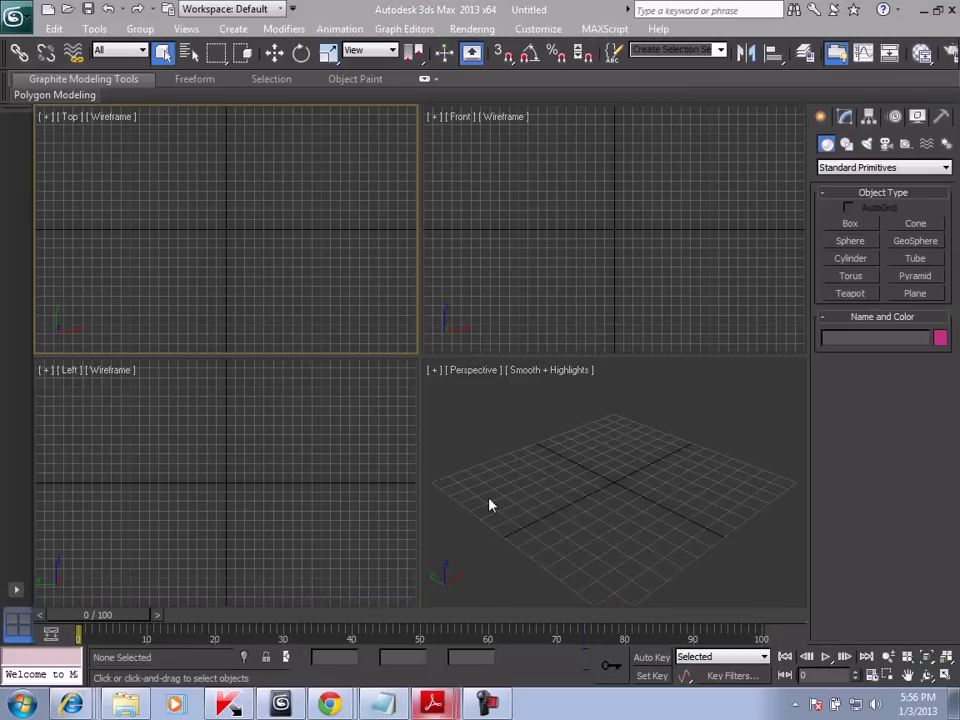
Scroll 3Dmax.pdf from its contents to the spline-drawing steps on page 43, then close it
{"action": "scroll", "coordinate": [795, 225], "scroll_direction": "up", "scroll_amount": 4}
{"action": "scroll", "coordinate": [760, 282], "scroll_direction": "up", "scroll_amount": 6}
{"action": "scroll", "coordinate": [750, 286], "scroll_direction": "up", "scroll_amount": 3}
{"action": "scroll", "coordinate": [750, 285], "scroll_direction": "up", "scroll_amount": 1}
{"action": "scroll", "coordinate": [750, 285], "scroll_direction": "up", "scroll_amount": 8}
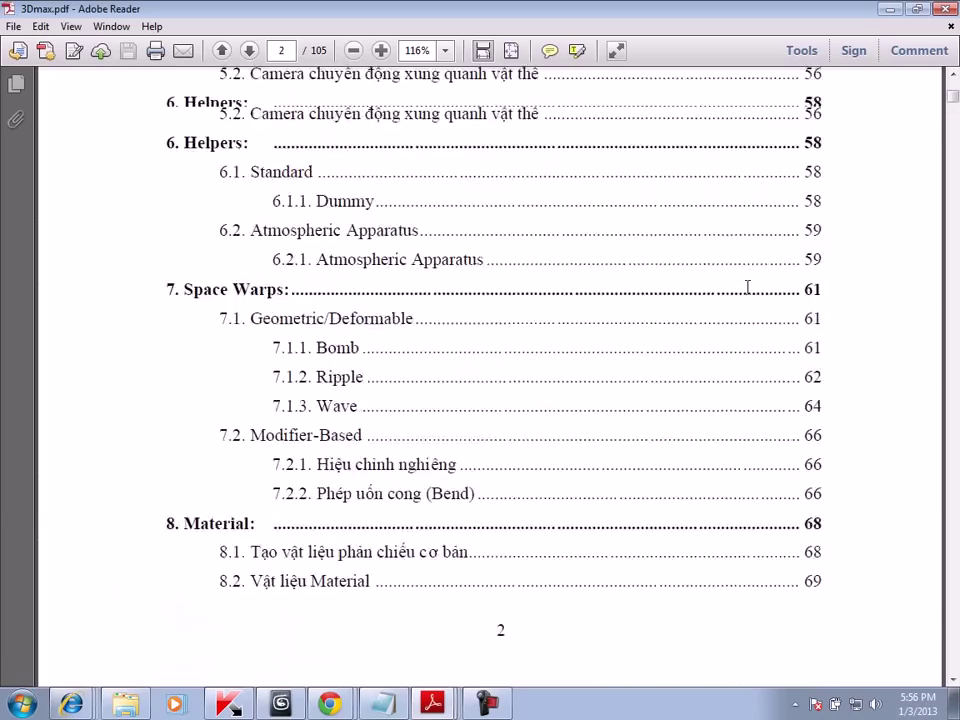
{"action": "scroll", "coordinate": [585, 315], "scroll_direction": "up", "scroll_amount": 3}
{"action": "scroll", "coordinate": [364, 285], "scroll_direction": "down", "scroll_amount": 1}
{"action": "scroll", "coordinate": [366, 381], "scroll_direction": "down", "scroll_amount": 8}
{"action": "scroll", "coordinate": [366, 381], "scroll_direction": "down", "scroll_amount": 5}
{"action": "scroll", "coordinate": [371, 437], "scroll_direction": "down", "scroll_amount": 4}
{"action": "scroll", "coordinate": [372, 453], "scroll_direction": "down", "scroll_amount": 5}
{"action": "scroll", "coordinate": [371, 453], "scroll_direction": "down", "scroll_amount": 8}
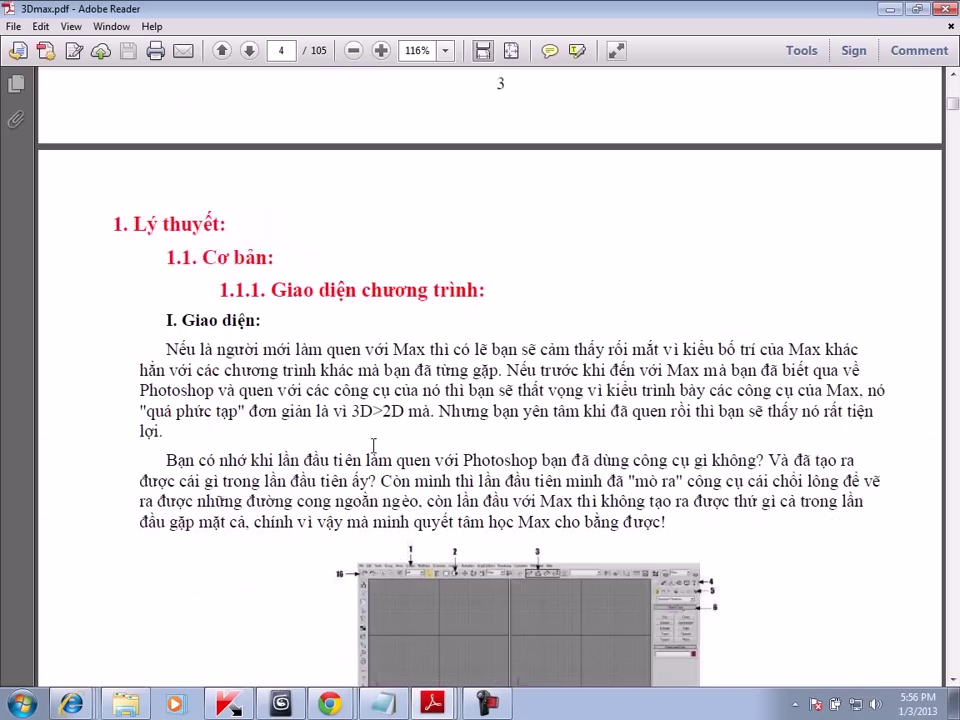
{"action": "scroll", "coordinate": [372, 454], "scroll_direction": "down", "scroll_amount": 3}
{"action": "scroll", "coordinate": [374, 454], "scroll_direction": "down", "scroll_amount": 3}
{"action": "scroll", "coordinate": [377, 455], "scroll_direction": "down", "scroll_amount": 5}
{"action": "scroll", "coordinate": [377, 455], "scroll_direction": "down", "scroll_amount": 2}
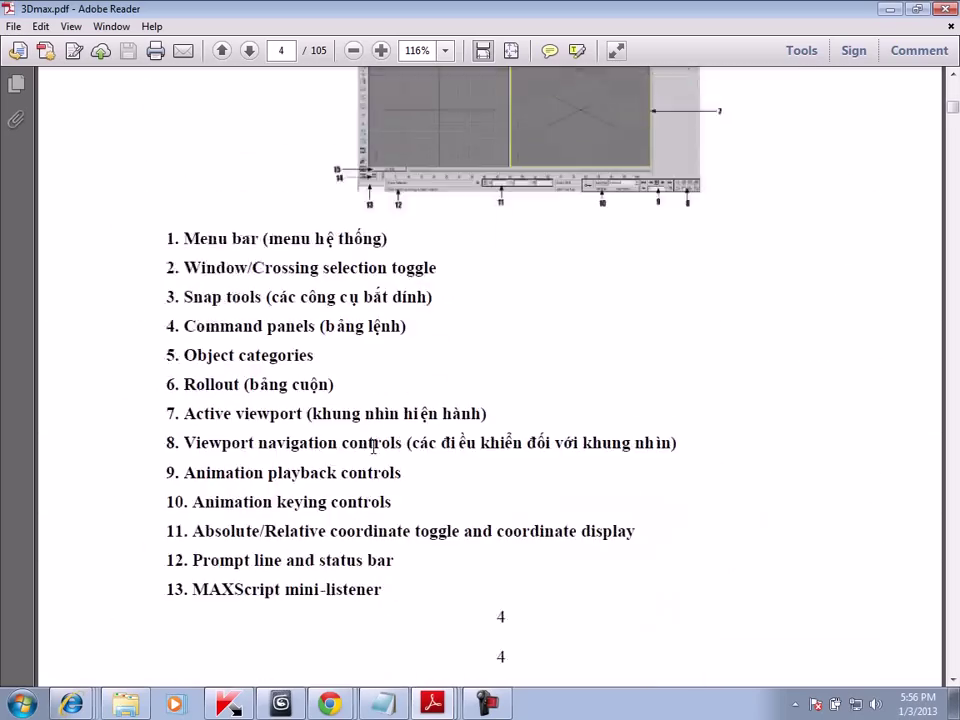
{"action": "scroll", "coordinate": [377, 455], "scroll_direction": "down", "scroll_amount": 7}
{"action": "scroll", "coordinate": [377, 453], "scroll_direction": "down", "scroll_amount": 8}
{"action": "scroll", "coordinate": [377, 451], "scroll_direction": "down", "scroll_amount": 7}
{"action": "scroll", "coordinate": [377, 451], "scroll_direction": "down", "scroll_amount": 8}
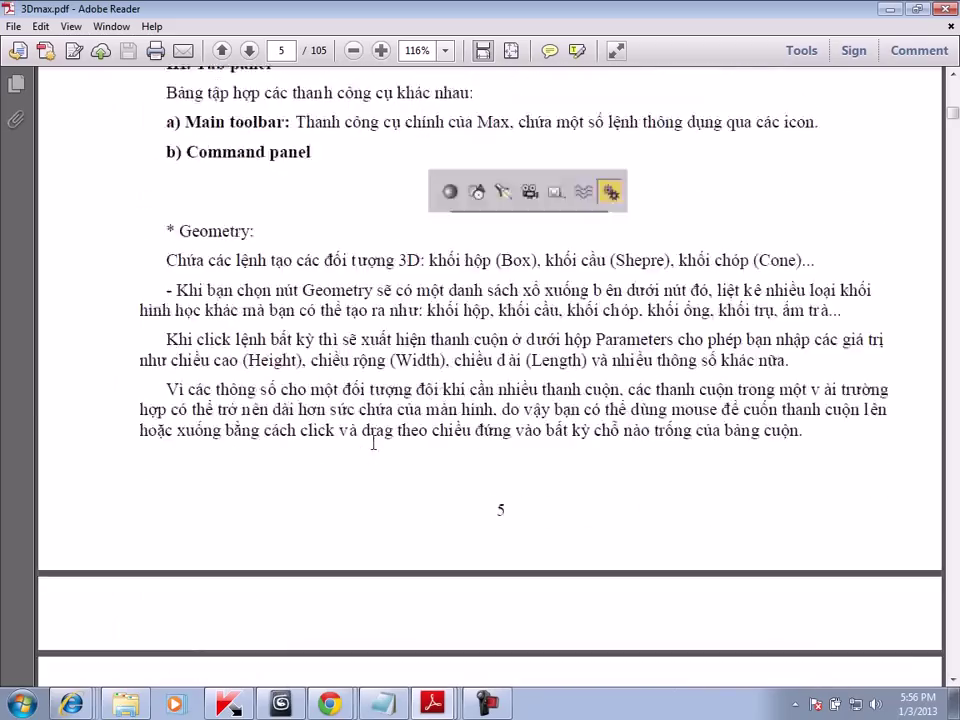
{"action": "scroll", "coordinate": [375, 443], "scroll_direction": "down", "scroll_amount": 8}
{"action": "scroll", "coordinate": [456, 456], "scroll_direction": "down", "scroll_amount": 8}
{"action": "scroll", "coordinate": [413, 360], "scroll_direction": "down", "scroll_amount": 3}
{"action": "scroll", "coordinate": [413, 360], "scroll_direction": "down", "scroll_amount": 5}
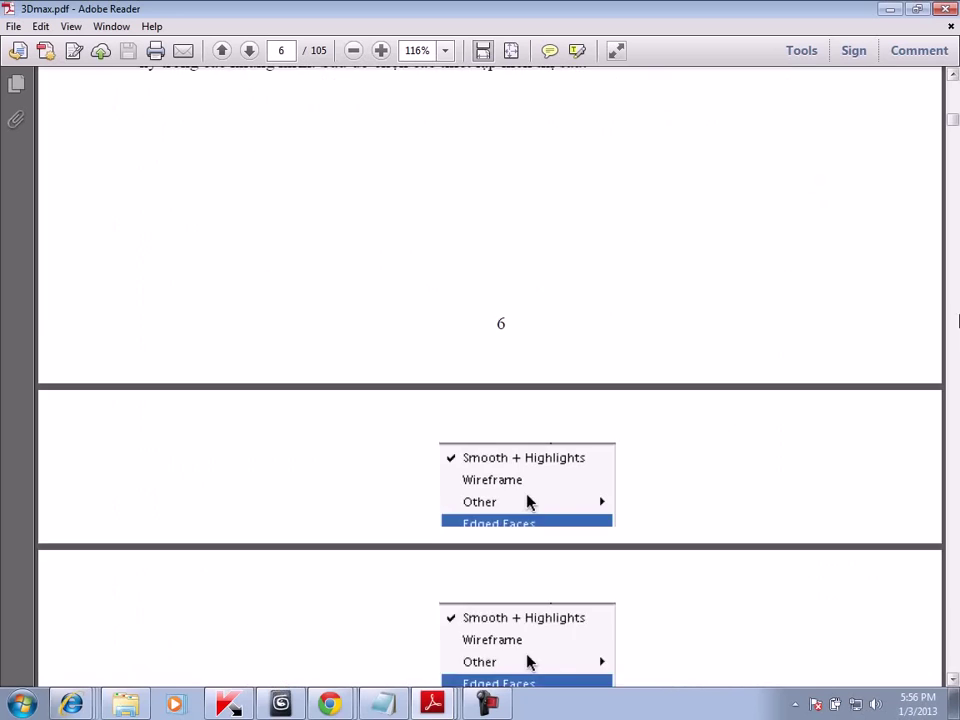
{"action": "scroll", "coordinate": [413, 360], "scroll_direction": "down", "scroll_amount": 10}
{"action": "scroll", "coordinate": [413, 360], "scroll_direction": "down", "scroll_amount": 15}
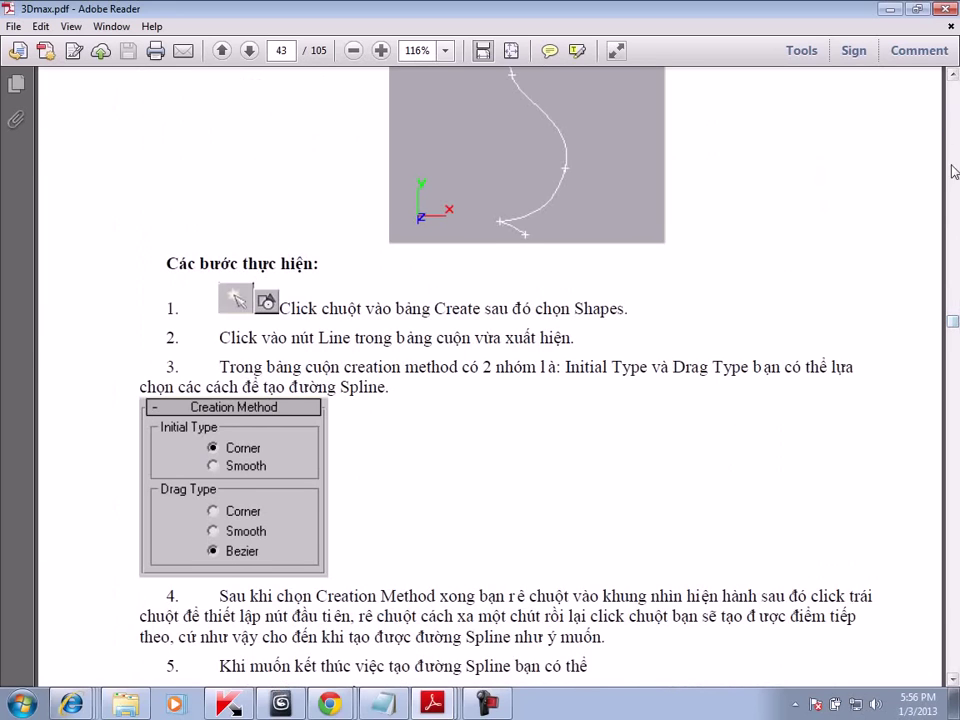
{"action": "left_click", "coordinate": [943, 9]}
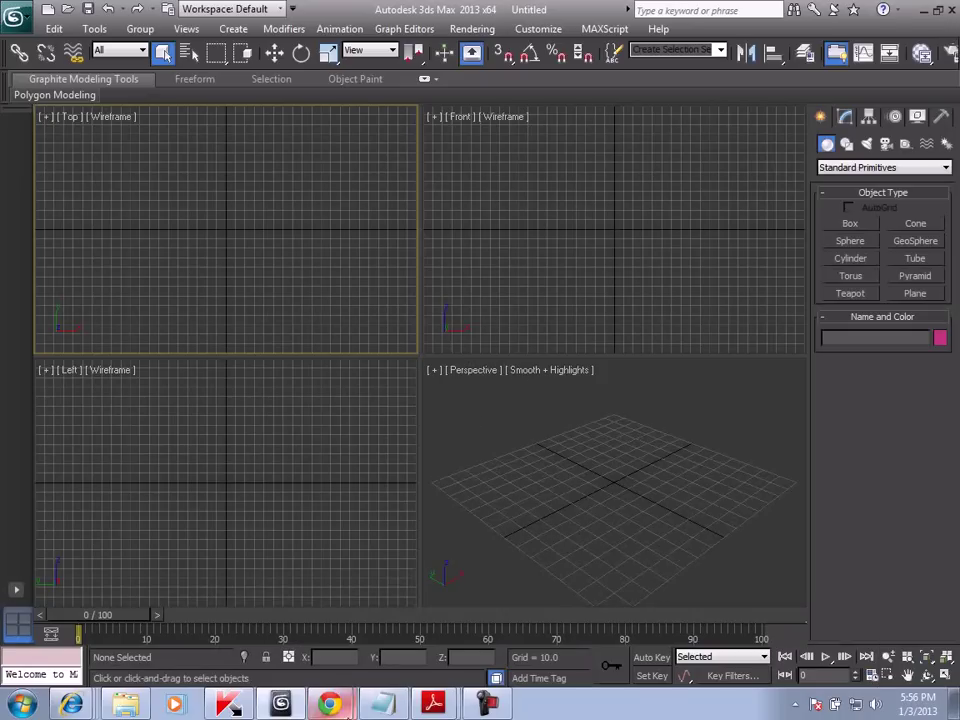
{"action": "mouse_move", "coordinate": [432, 704]}
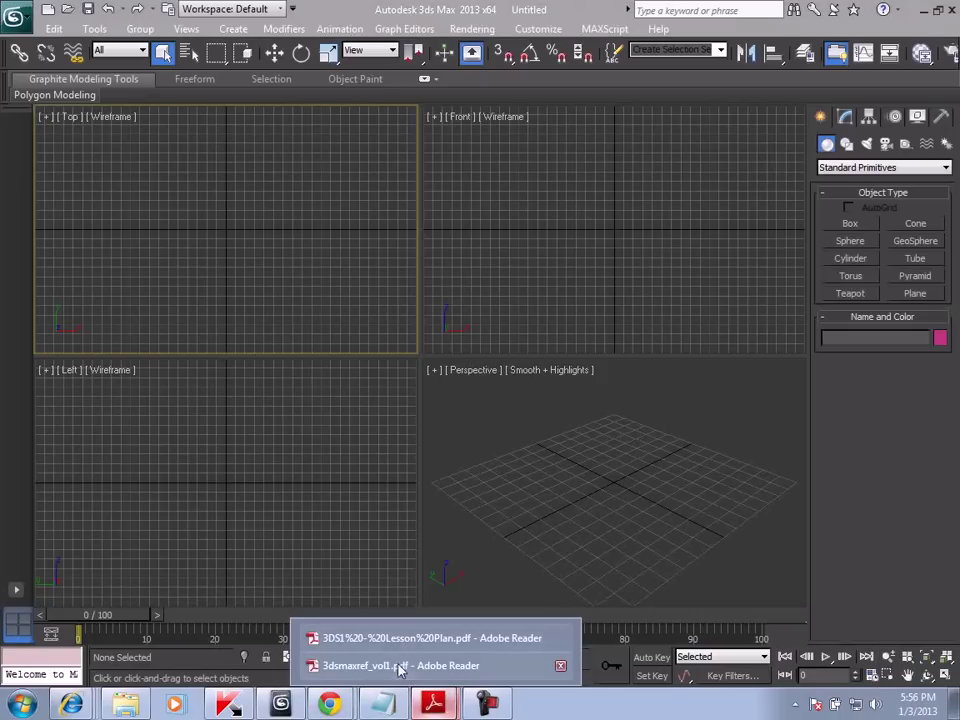
Open 3DSMAXforarchitecture.pdf from the 3DS MAX RED SUN Vung Tau folder on Data Disk (D:)
{"action": "left_click", "coordinate": [125, 704]}
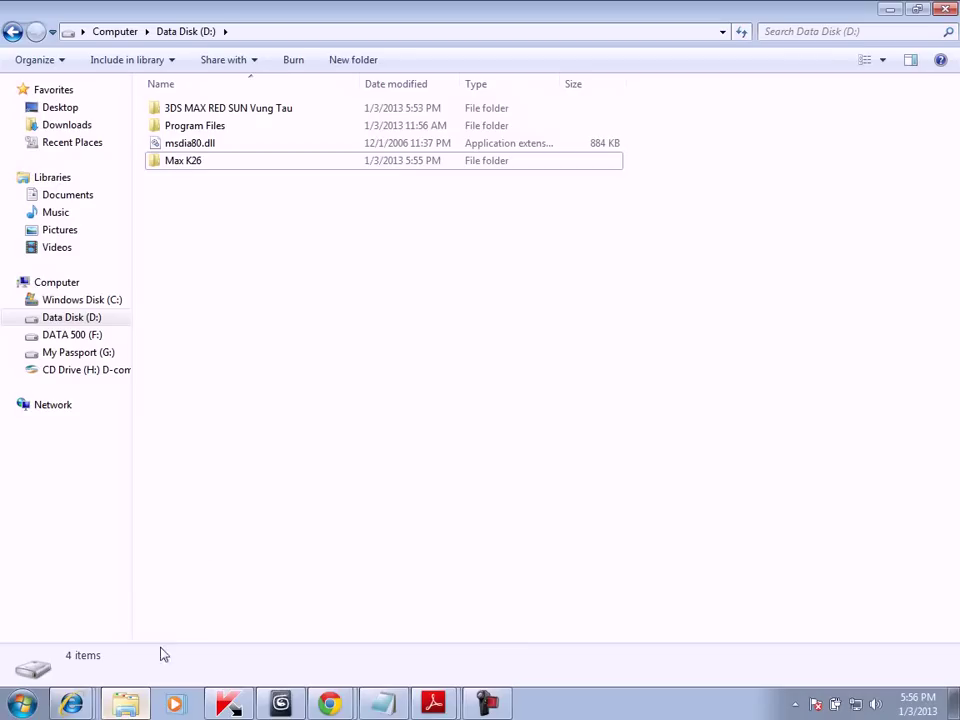
{"action": "double_click", "coordinate": [226, 110]}
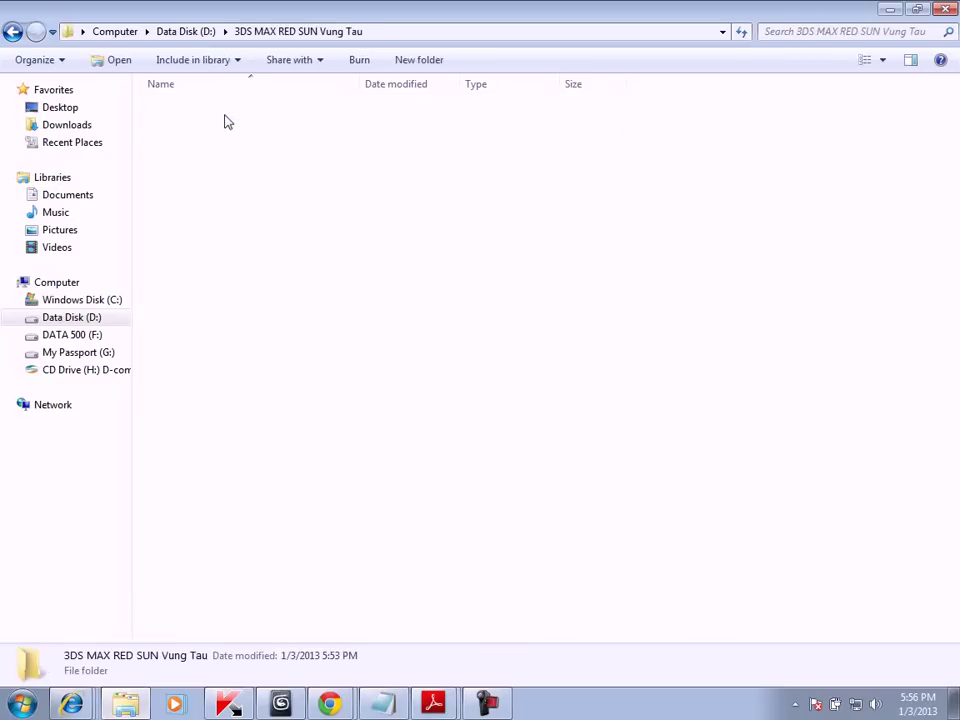
{"action": "double_click", "coordinate": [240, 232]}
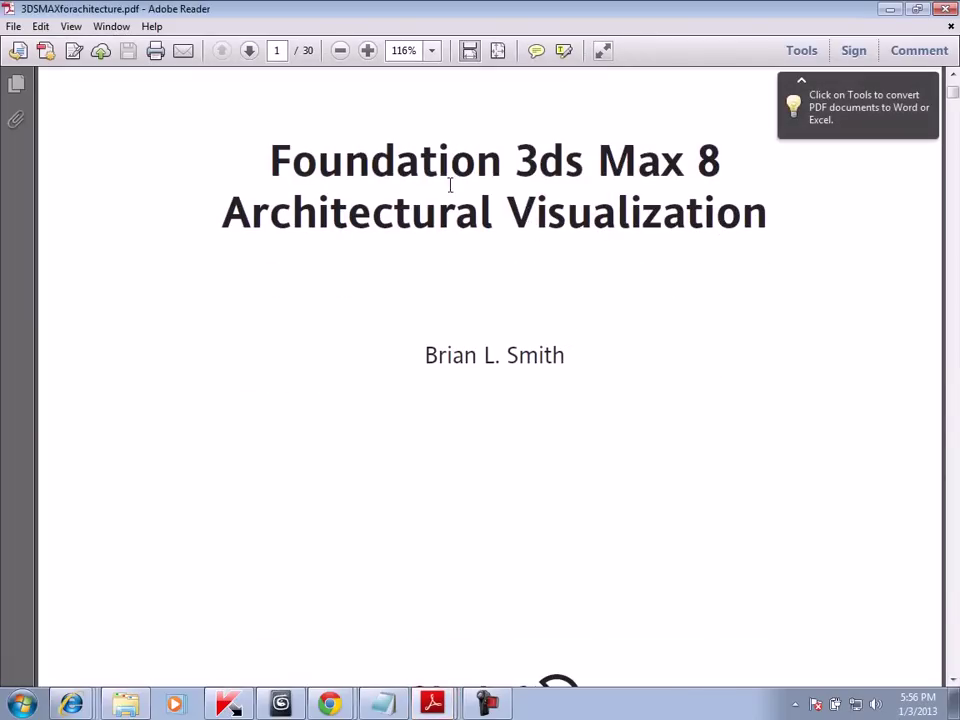
Skim 3DSMAXforarchitecture.pdf to the Video Post section on page 21, then return to Explorer
{"action": "scroll", "coordinate": [474, 185], "scroll_direction": "down", "scroll_amount": 5}
{"action": "scroll", "coordinate": [474, 185], "scroll_direction": "down", "scroll_amount": 8}
{"action": "scroll", "coordinate": [872, 242], "scroll_direction": "down", "scroll_amount": 5}
{"action": "scroll", "coordinate": [948, 153], "scroll_direction": "down", "scroll_amount": 4}
{"action": "left_click_drag", "start_coordinate": [953, 118], "coordinate": [949, 474]}
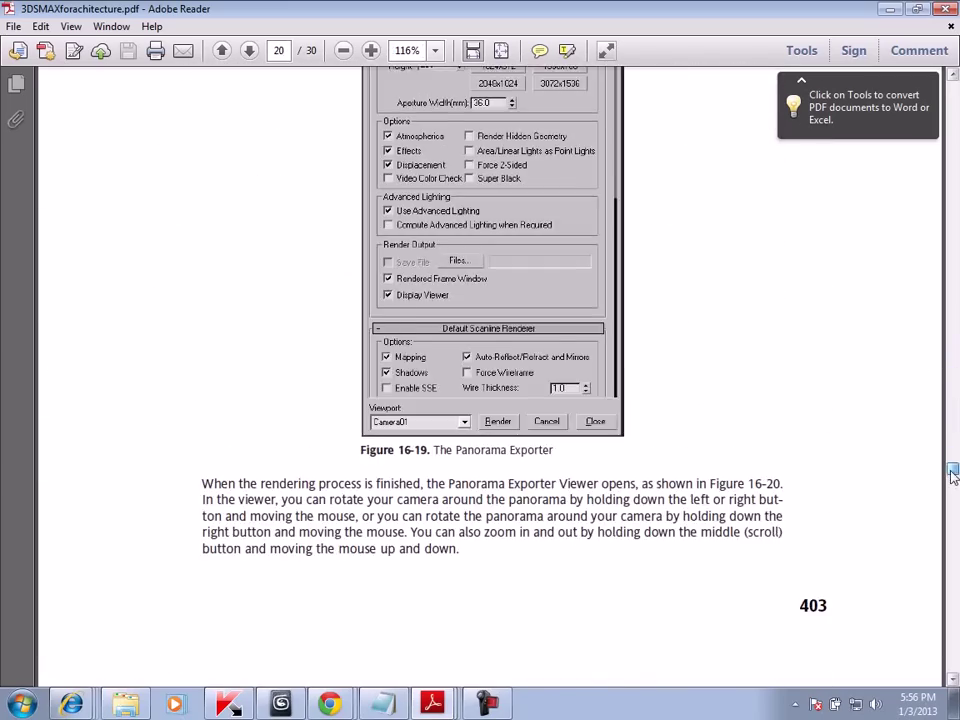
{"action": "scroll", "coordinate": [737, 469], "scroll_direction": "down", "scroll_amount": 3}
{"action": "scroll", "coordinate": [723, 423], "scroll_direction": "down", "scroll_amount": 5}
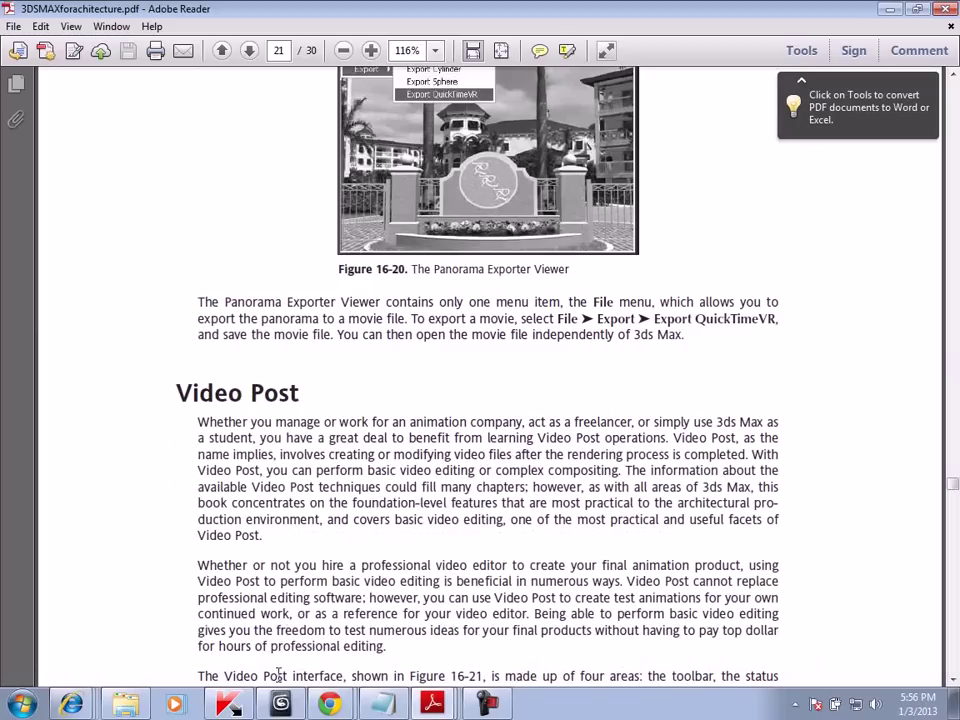
{"action": "left_click", "coordinate": [139, 709]}
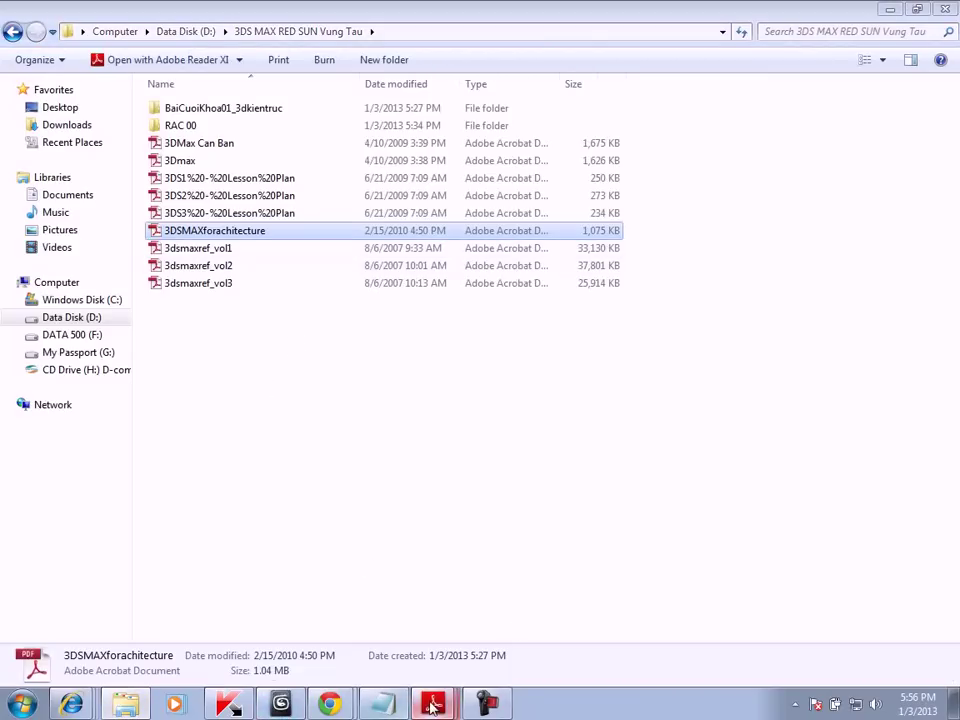
Bring up 3dsmaxref_vol1.pdf and scroll through its table of contents
{"action": "mouse_move", "coordinate": [432, 704]}
{"action": "left_click", "coordinate": [432, 641]}
{"action": "scroll", "coordinate": [499, 520], "scroll_direction": "down", "scroll_amount": 5}
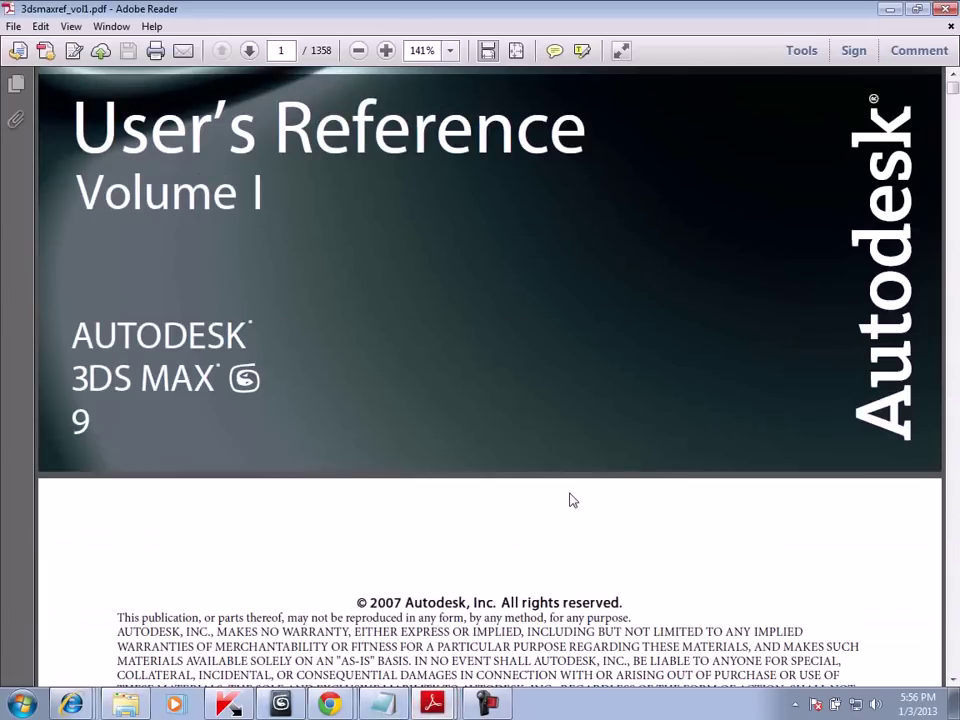
{"action": "scroll", "coordinate": [573, 500], "scroll_direction": "down", "scroll_amount": 4}
{"action": "scroll", "coordinate": [572, 505], "scroll_direction": "down", "scroll_amount": 4}
{"action": "scroll", "coordinate": [570, 512], "scroll_direction": "down", "scroll_amount": 6}
{"action": "scroll", "coordinate": [572, 515], "scroll_direction": "down", "scroll_amount": 6}
{"action": "scroll", "coordinate": [571, 516], "scroll_direction": "down", "scroll_amount": 6}
{"action": "scroll", "coordinate": [570, 515], "scroll_direction": "down", "scroll_amount": 4}
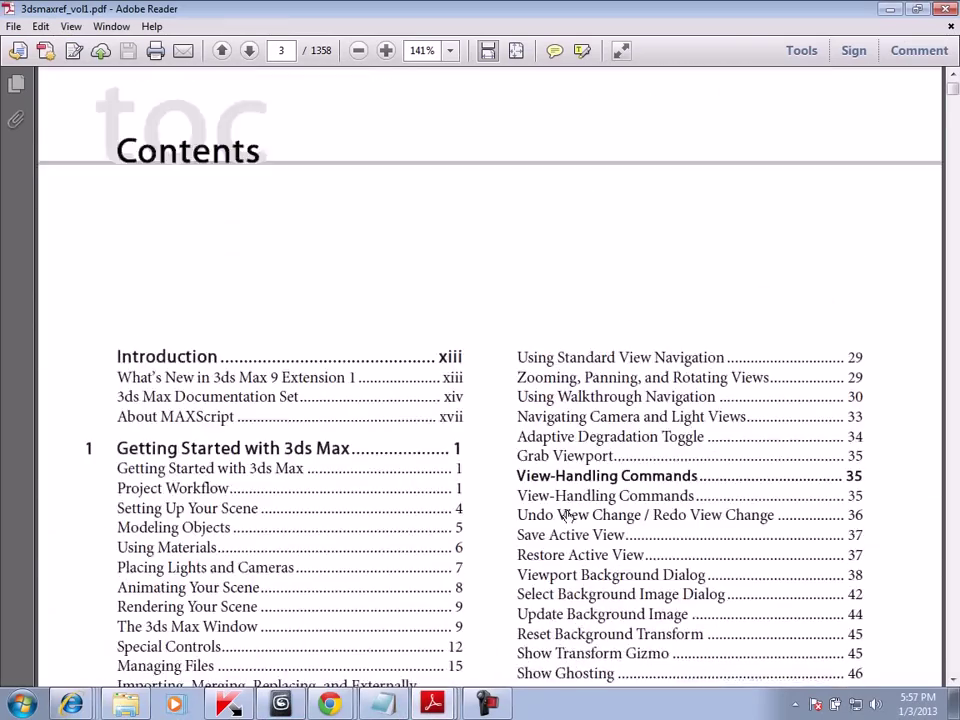
{"action": "scroll", "coordinate": [567, 514], "scroll_direction": "down", "scroll_amount": 4}
{"action": "scroll", "coordinate": [566, 514], "scroll_direction": "down", "scroll_amount": 3}
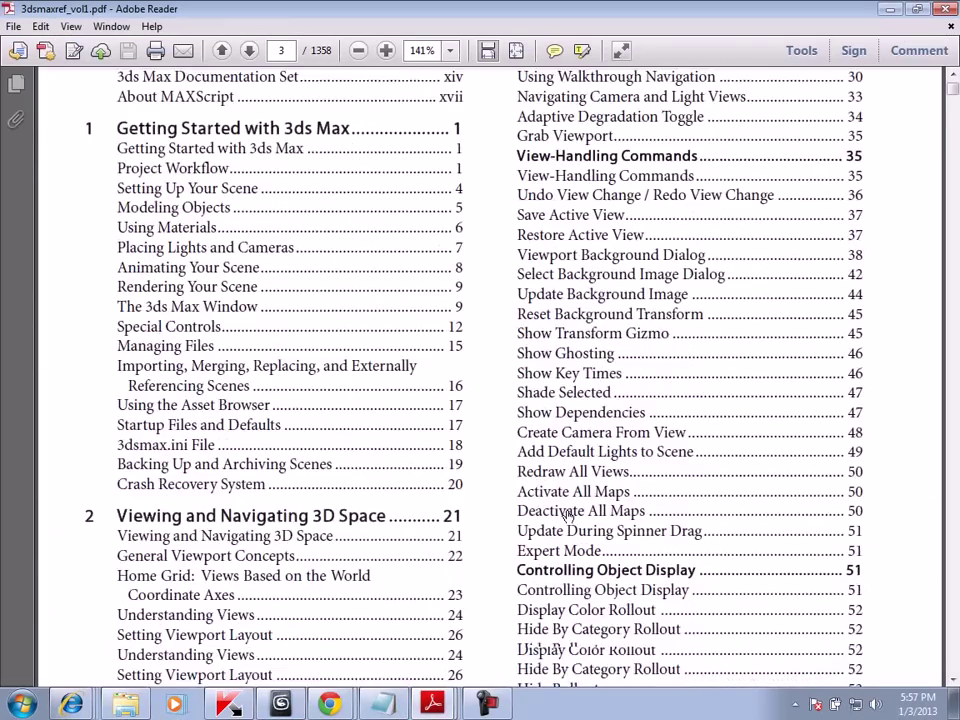
{"action": "scroll", "coordinate": [564, 516], "scroll_direction": "down", "scroll_amount": 1}
{"action": "scroll", "coordinate": [565, 520], "scroll_direction": "down", "scroll_amount": 4}
{"action": "scroll", "coordinate": [566, 521], "scroll_direction": "down", "scroll_amount": 5}
{"action": "scroll", "coordinate": [566, 521], "scroll_direction": "down", "scroll_amount": 6}
{"action": "scroll", "coordinate": [566, 521], "scroll_direction": "down", "scroll_amount": 5}
Move through pages 196 and 371 to the Loft section on page 372, then return to Explorer
{"action": "left_click_drag", "start_coordinate": [955, 97], "coordinate": [954, 170]}
{"action": "scroll", "coordinate": [955, 222], "scroll_direction": "down", "scroll_amount": 6}
{"action": "scroll", "coordinate": [954, 220], "scroll_direction": "down", "scroll_amount": 6}
{"action": "scroll", "coordinate": [953, 216], "scroll_direction": "down", "scroll_amount": 5}
{"action": "scroll", "coordinate": [951, 212], "scroll_direction": "down", "scroll_amount": 9}
{"action": "scroll", "coordinate": [951, 212], "scroll_direction": "down", "scroll_amount": 5}
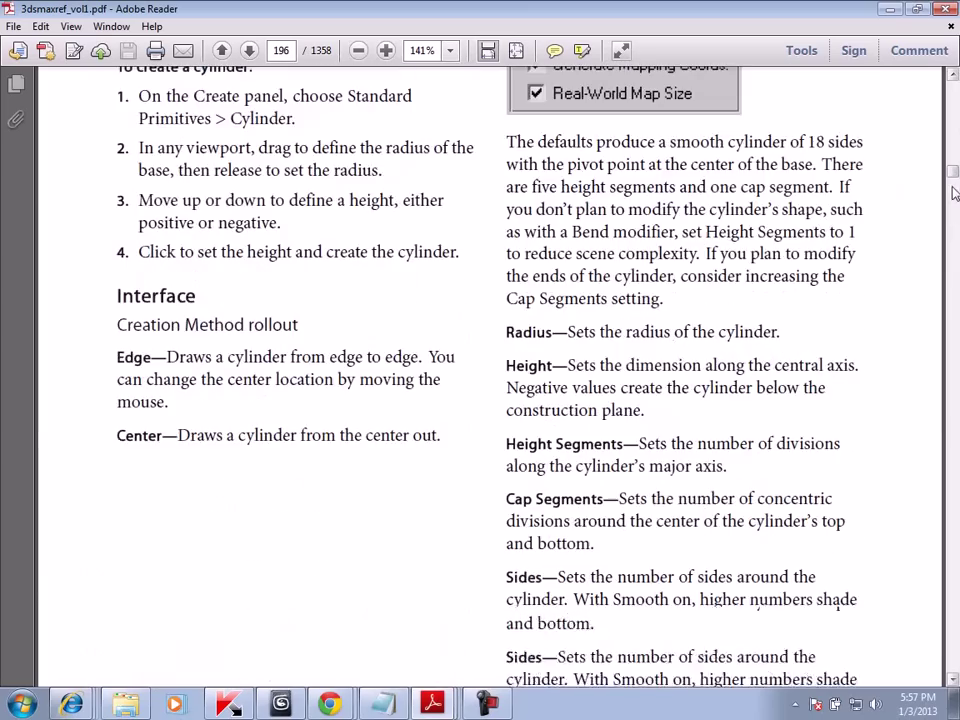
{"action": "left_click_drag", "start_coordinate": [953, 178], "coordinate": [953, 246]}
{"action": "scroll", "coordinate": [955, 258], "scroll_direction": "down", "scroll_amount": 7}
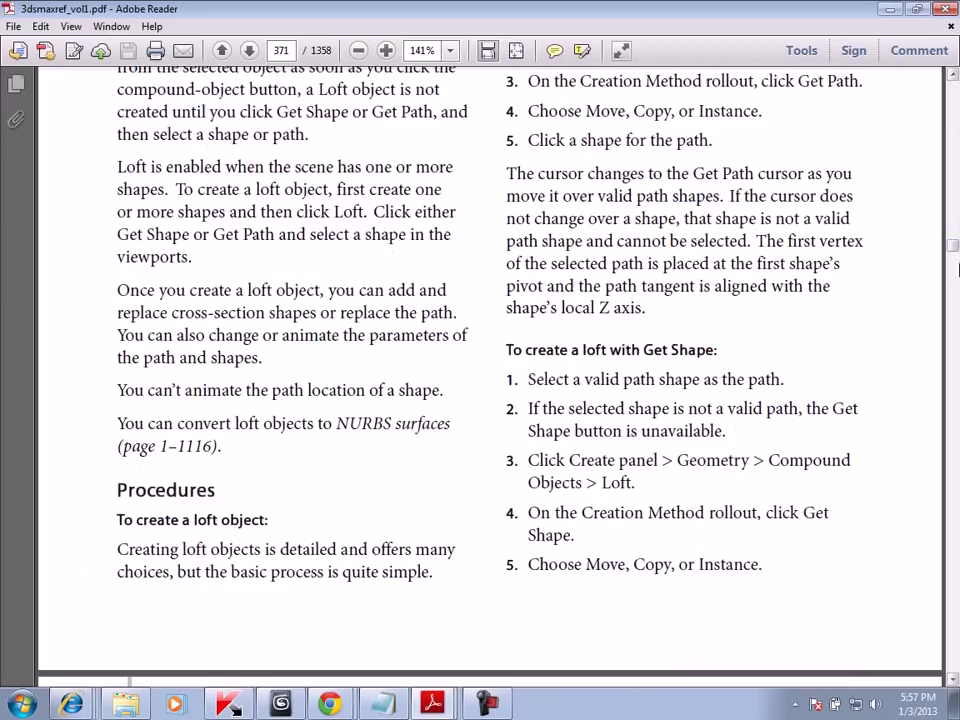
{"action": "scroll", "coordinate": [834, 356], "scroll_direction": "down", "scroll_amount": 8}
{"action": "scroll", "coordinate": [834, 337], "scroll_direction": "down", "scroll_amount": 8}
{"action": "scroll", "coordinate": [834, 337], "scroll_direction": "down", "scroll_amount": 3}
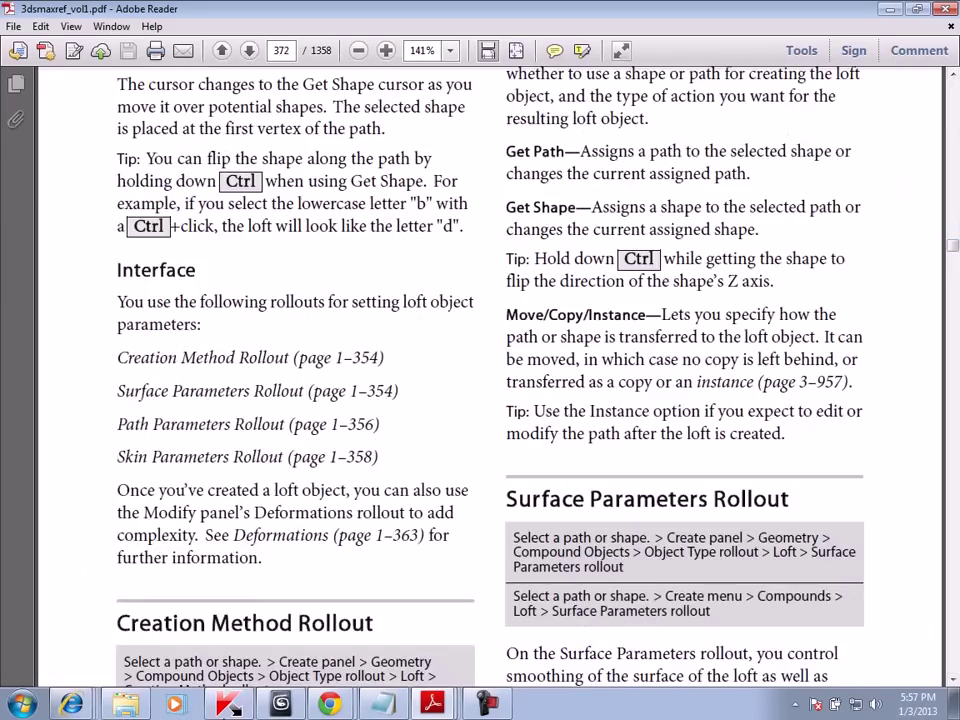
{"action": "left_click", "coordinate": [127, 706]}
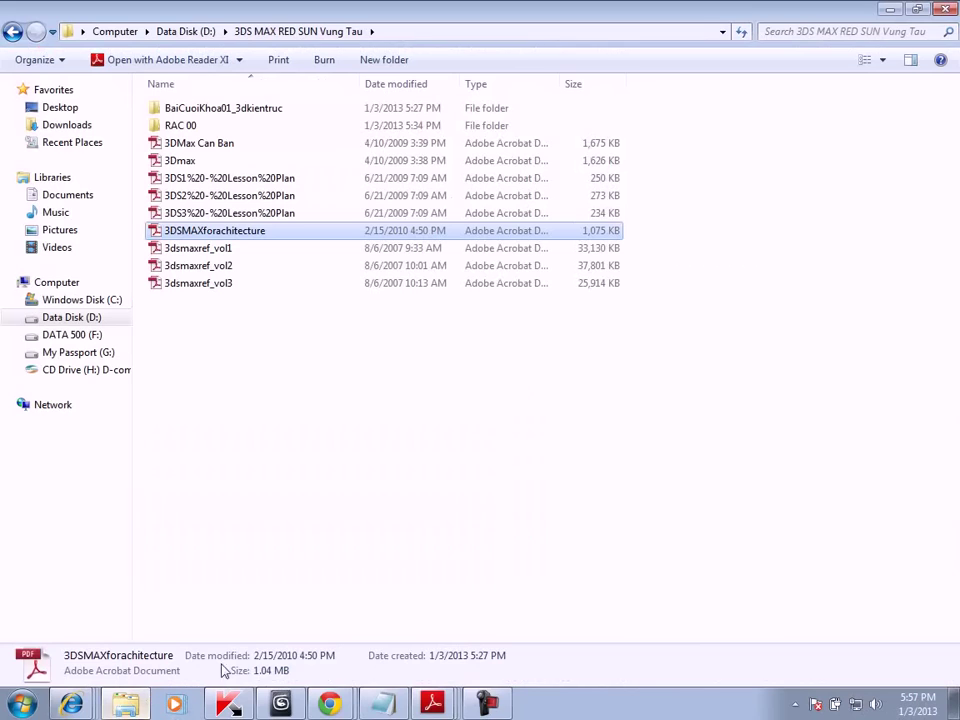
Open 3dsmaxref_vol2.pdf in Adobe Reader and look over its cover pages
{"action": "double_click", "coordinate": [222, 266]}
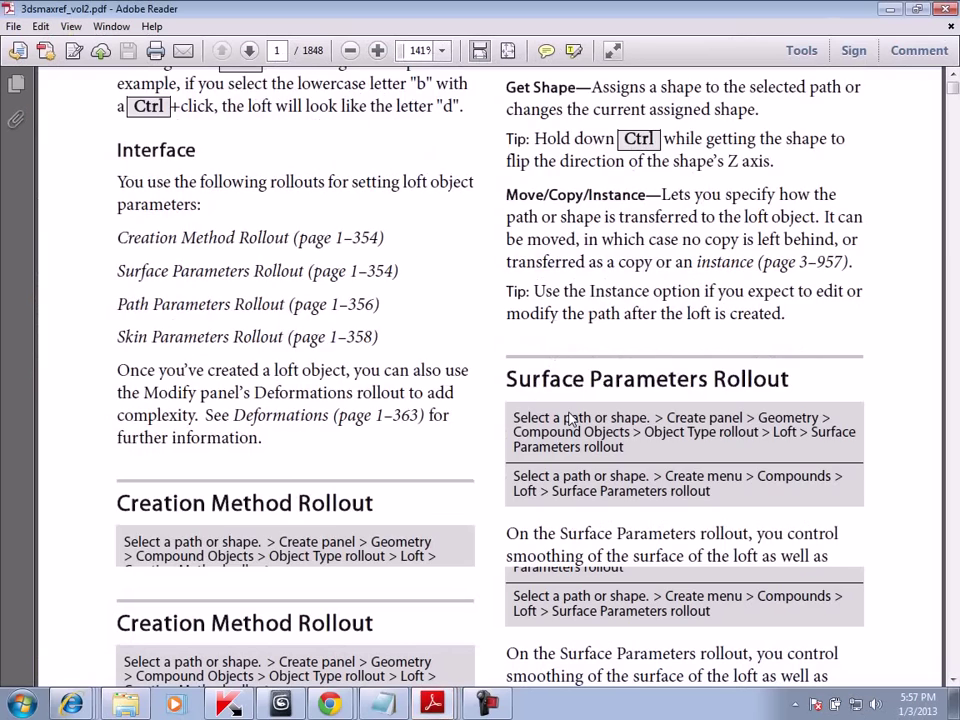
{"action": "scroll", "coordinate": [715, 375], "scroll_direction": "down", "scroll_amount": 2}
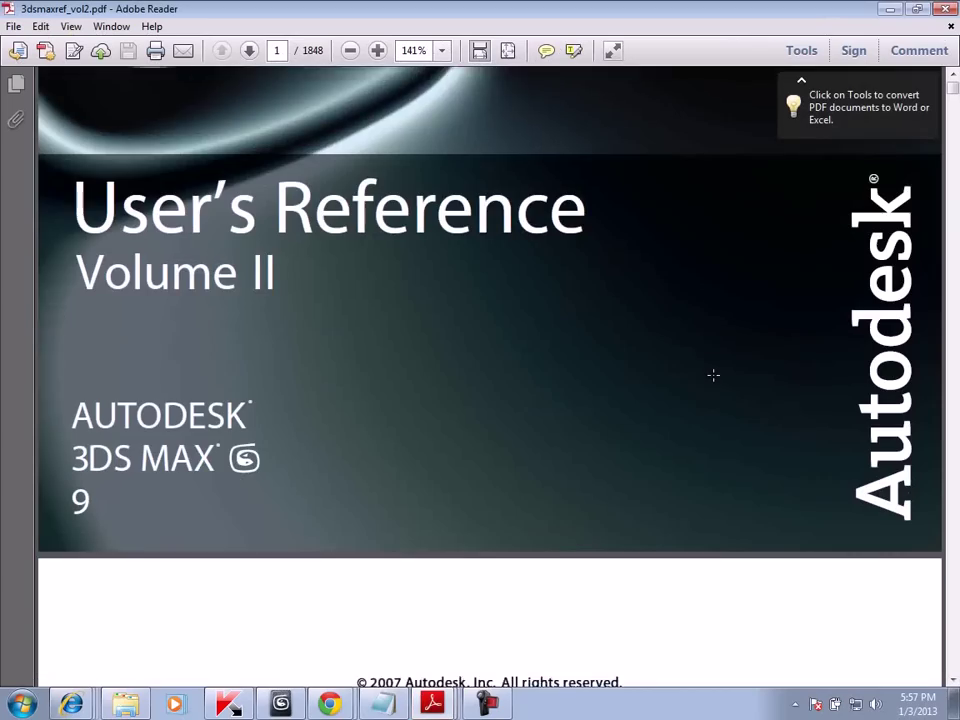
{"action": "scroll", "coordinate": [712, 375], "scroll_direction": "down", "scroll_amount": 2}
{"action": "scroll", "coordinate": [710, 374], "scroll_direction": "down", "scroll_amount": 4}
{"action": "scroll", "coordinate": [708, 374], "scroll_direction": "down", "scroll_amount": 2}
{"action": "scroll", "coordinate": [372, 285], "scroll_direction": "up", "scroll_amount": 4}
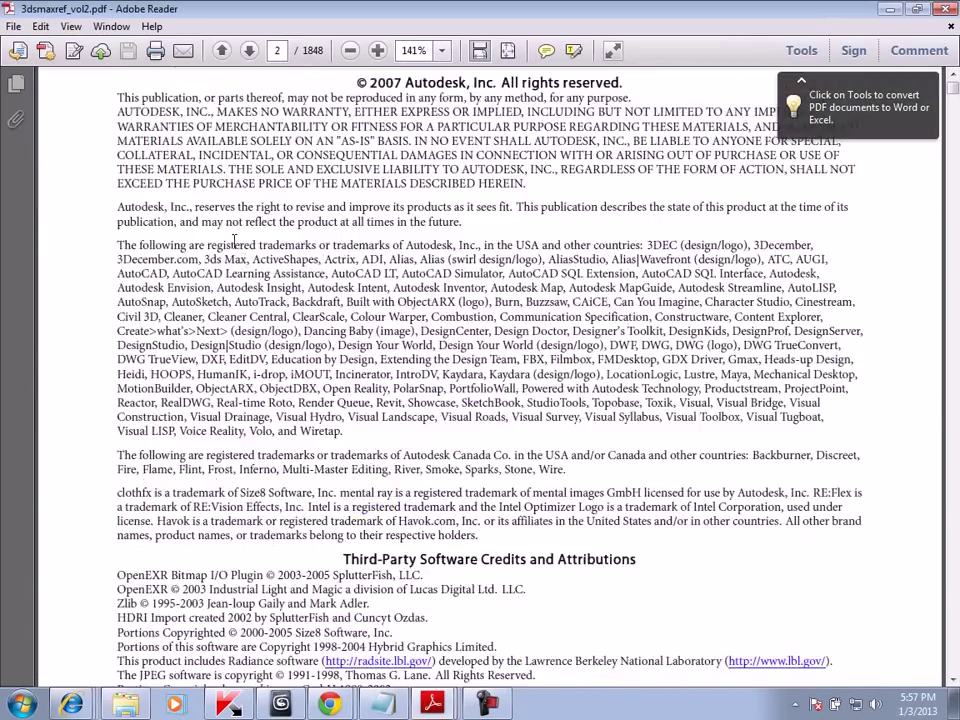
{"action": "scroll", "coordinate": [372, 285], "scroll_direction": "up", "scroll_amount": 10}
Scroll past the copyright notice into the Contents on page 5 of 1848
{"action": "scroll", "coordinate": [367, 351], "scroll_direction": "down", "scroll_amount": 2}
{"action": "scroll", "coordinate": [551, 422], "scroll_direction": "down", "scroll_amount": 6}
{"action": "scroll", "coordinate": [557, 431], "scroll_direction": "down", "scroll_amount": 5}
{"action": "scroll", "coordinate": [551, 437], "scroll_direction": "down", "scroll_amount": 4}
{"action": "scroll", "coordinate": [551, 437], "scroll_direction": "down", "scroll_amount": 3}
{"action": "scroll", "coordinate": [551, 437], "scroll_direction": "down", "scroll_amount": 4}
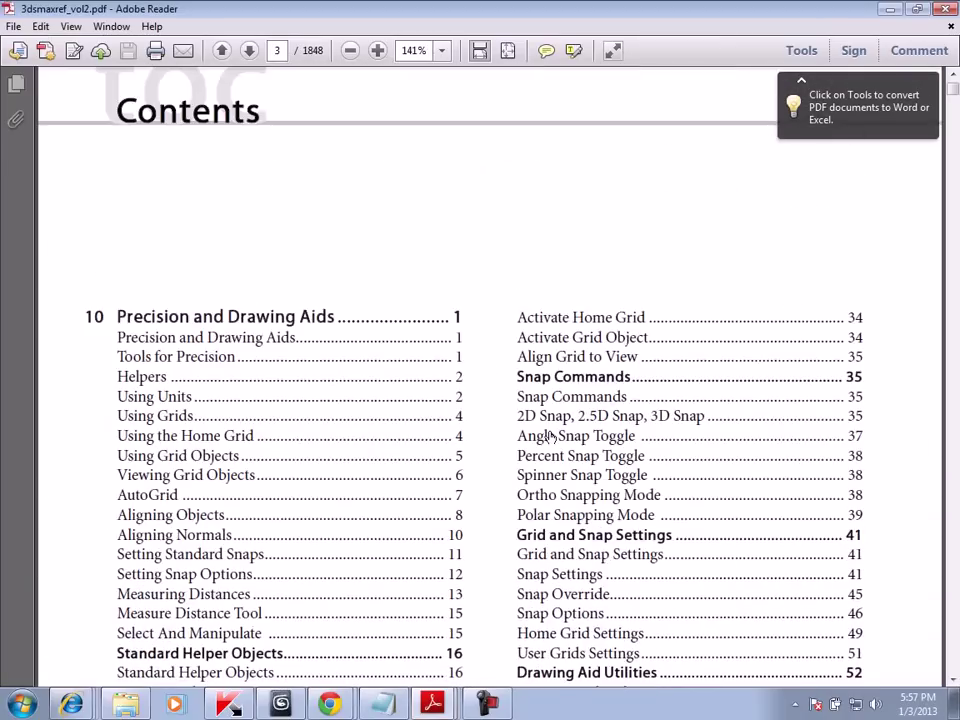
{"action": "scroll", "coordinate": [551, 437], "scroll_direction": "down", "scroll_amount": 3}
{"action": "scroll", "coordinate": [551, 437], "scroll_direction": "down", "scroll_amount": 1}
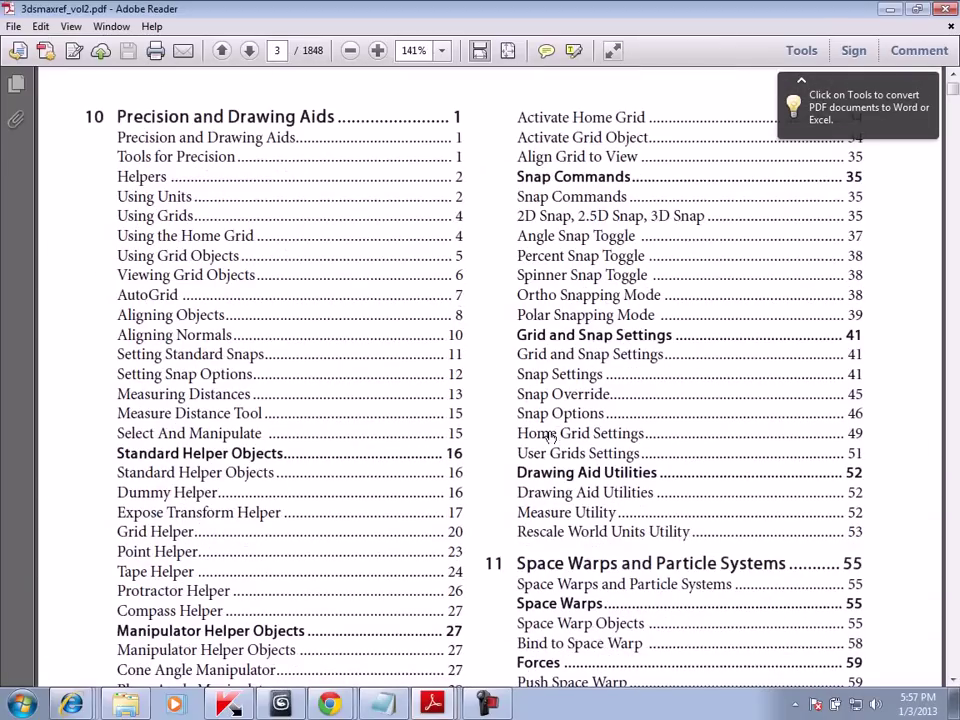
{"action": "scroll", "coordinate": [549, 436], "scroll_direction": "down", "scroll_amount": 3}
{"action": "scroll", "coordinate": [549, 436], "scroll_direction": "down", "scroll_amount": 5}
{"action": "scroll", "coordinate": [549, 437], "scroll_direction": "down", "scroll_amount": 4}
{"action": "scroll", "coordinate": [549, 437], "scroll_direction": "down", "scroll_amount": 5}
{"action": "scroll", "coordinate": [549, 436], "scroll_direction": "down", "scroll_amount": 4}
{"action": "scroll", "coordinate": [549, 436], "scroll_direction": "down", "scroll_amount": 5}
{"action": "scroll", "coordinate": [549, 437], "scroll_direction": "down", "scroll_amount": 5}
{"action": "scroll", "coordinate": [552, 438], "scroll_direction": "down", "scroll_amount": 2}
{"action": "scroll", "coordinate": [552, 438], "scroll_direction": "down", "scroll_amount": 3}
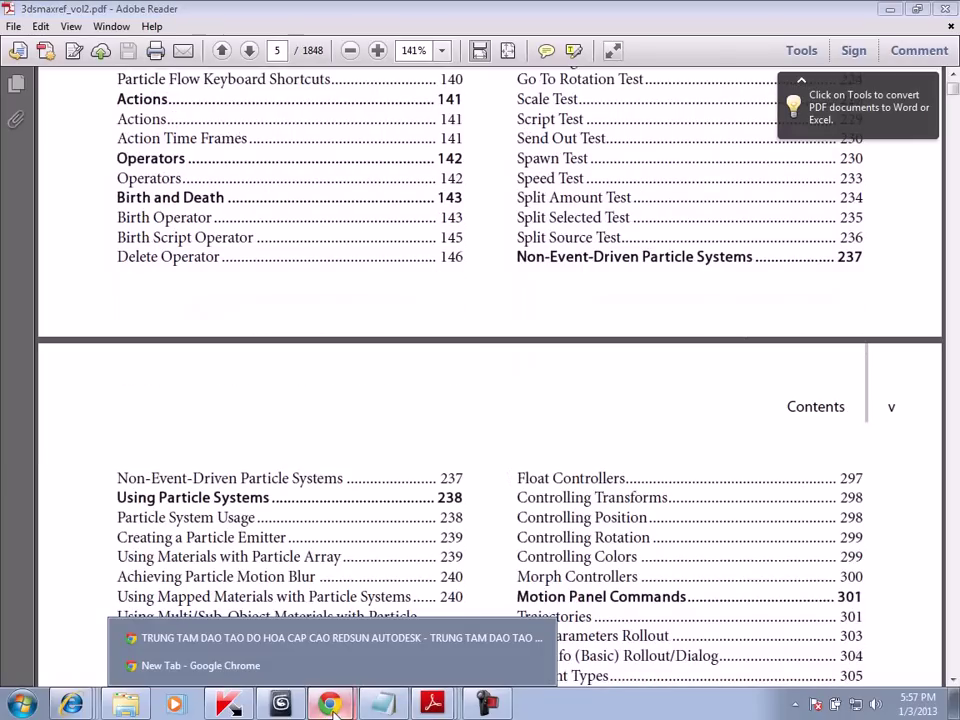
Load autodesk.com in a new Chrome tab
{"action": "key", "text": "alt+Tab"}
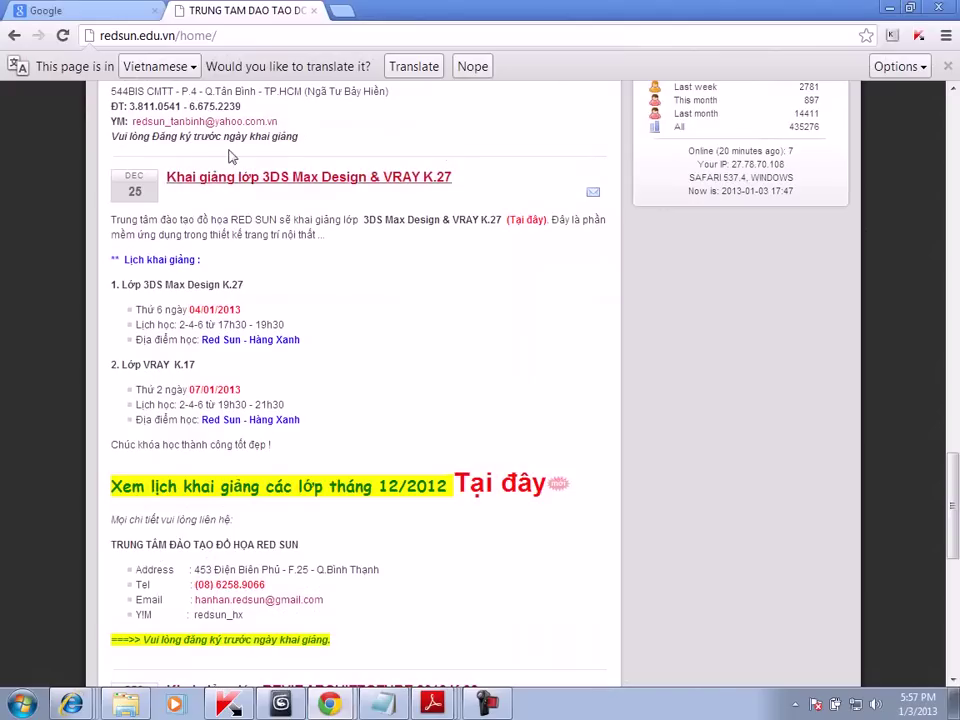
{"action": "left_click", "coordinate": [341, 11]}
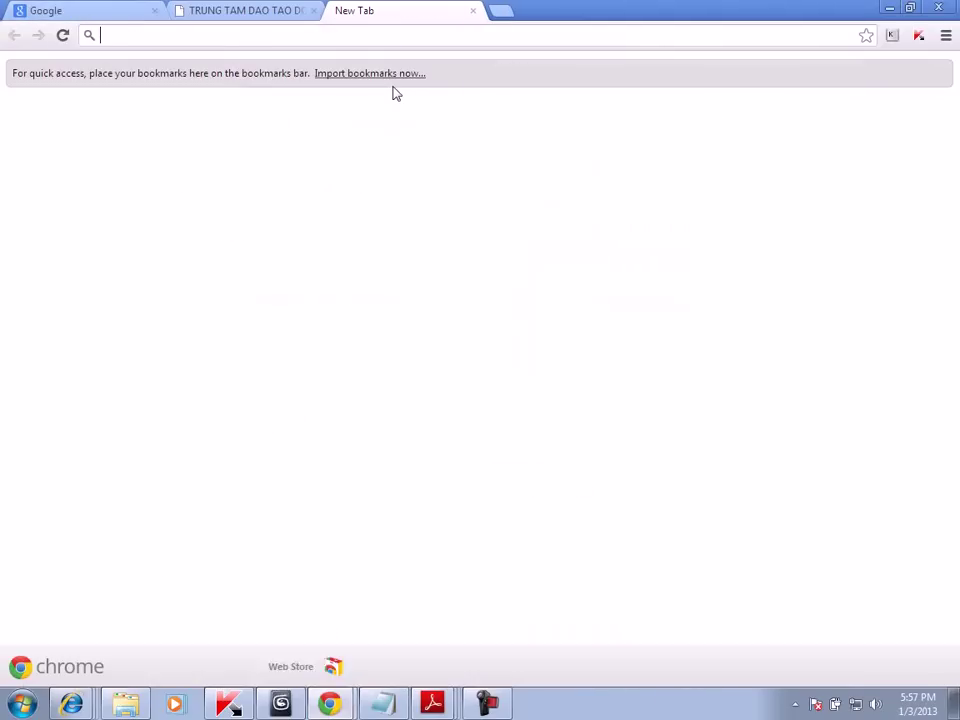
{"action": "type", "text": "aut"}
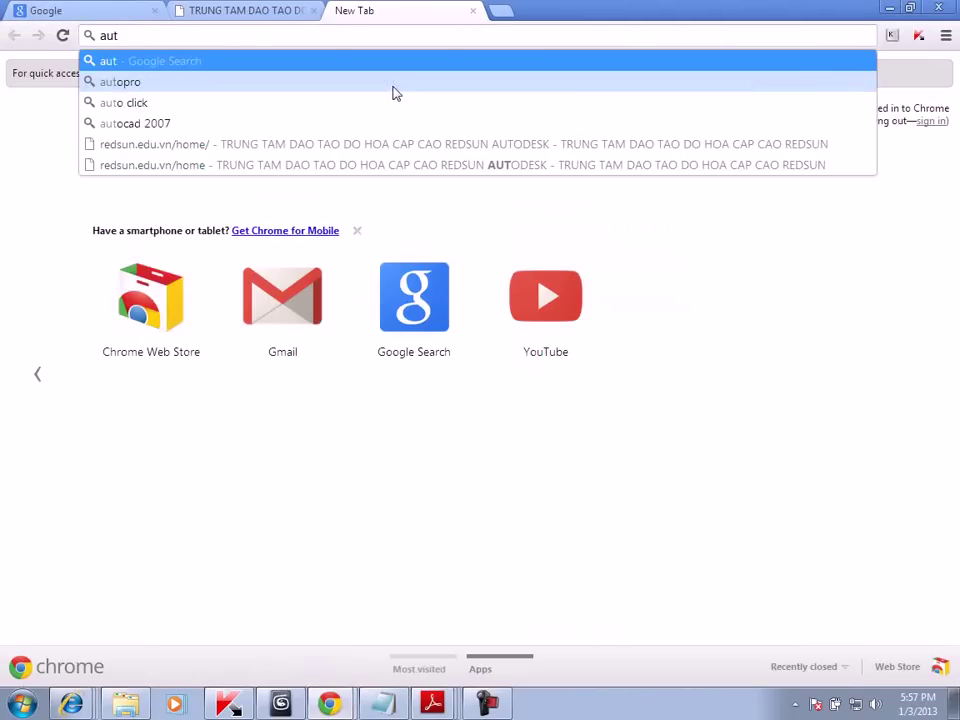
{"action": "type", "text": "odesk.co"}
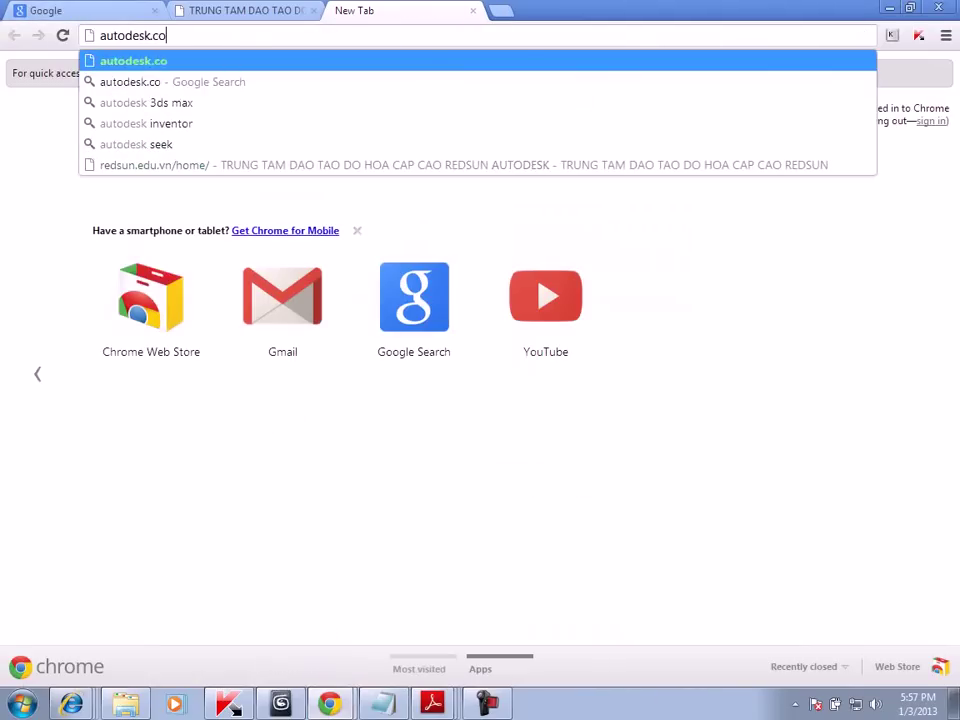
{"action": "type", "text": "m"}
{"action": "key", "text": "Return"}
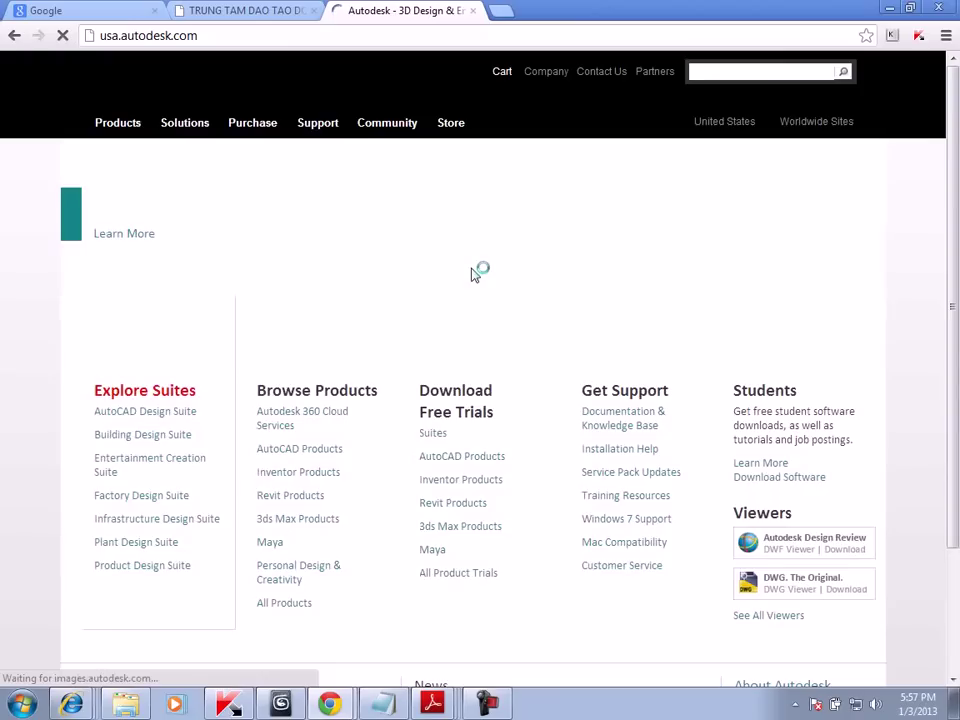
{"action": "scroll", "coordinate": [480, 272], "scroll_direction": "down", "scroll_amount": 3}
{"action": "scroll", "coordinate": [480, 272], "scroll_direction": "down", "scroll_amount": 1}
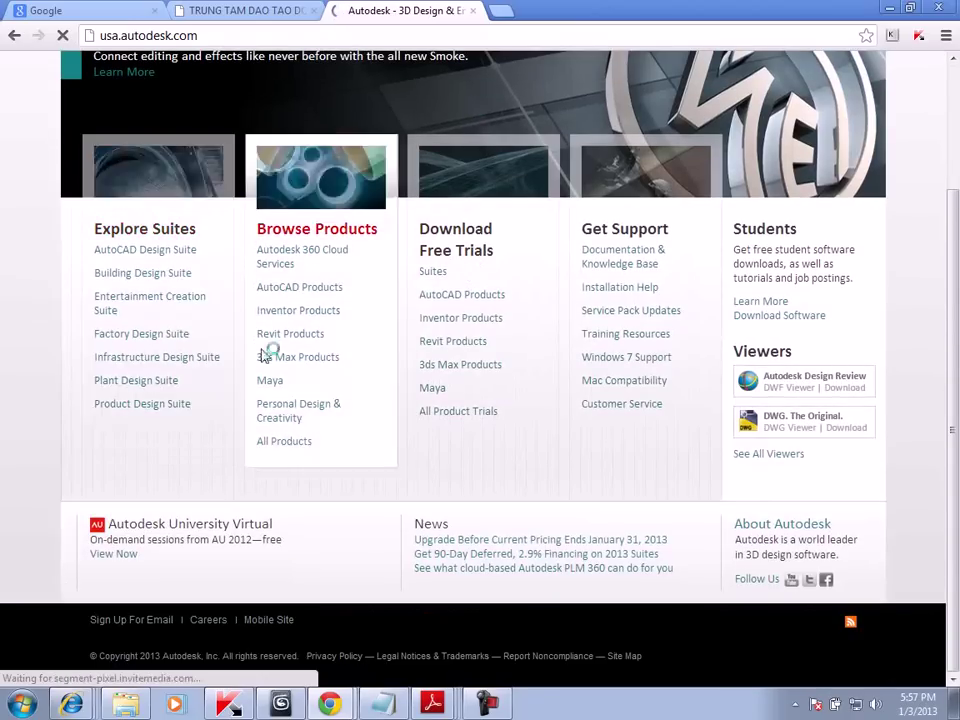
Go to Autodesk's Entertainment Creation Suite page
{"action": "left_click", "coordinate": [196, 310]}
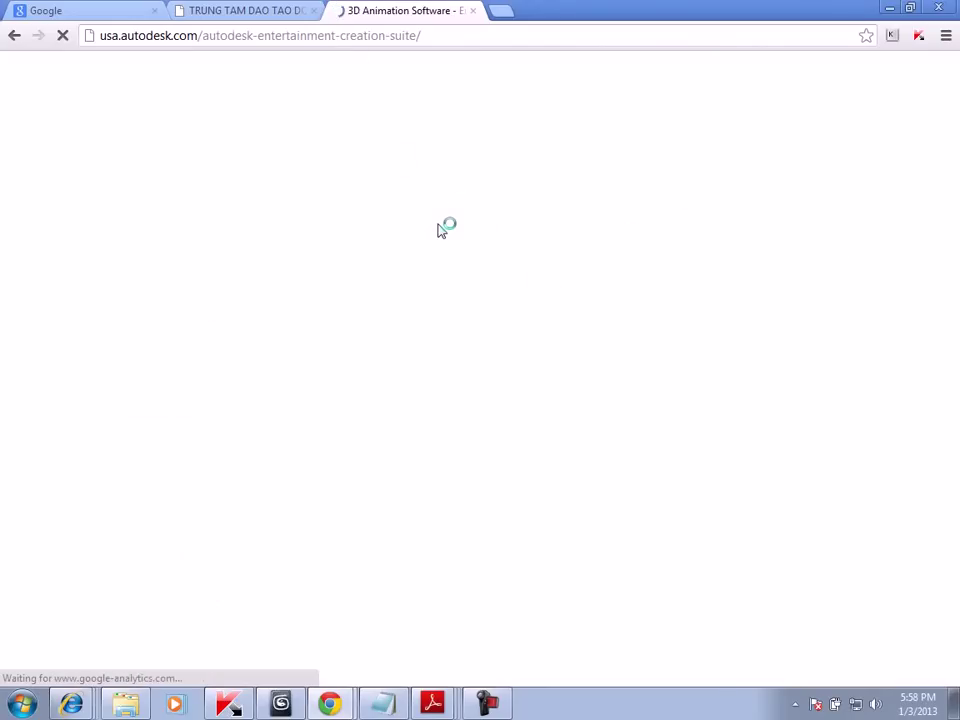
{"action": "scroll", "coordinate": [532, 307], "scroll_direction": "down", "scroll_amount": 3}
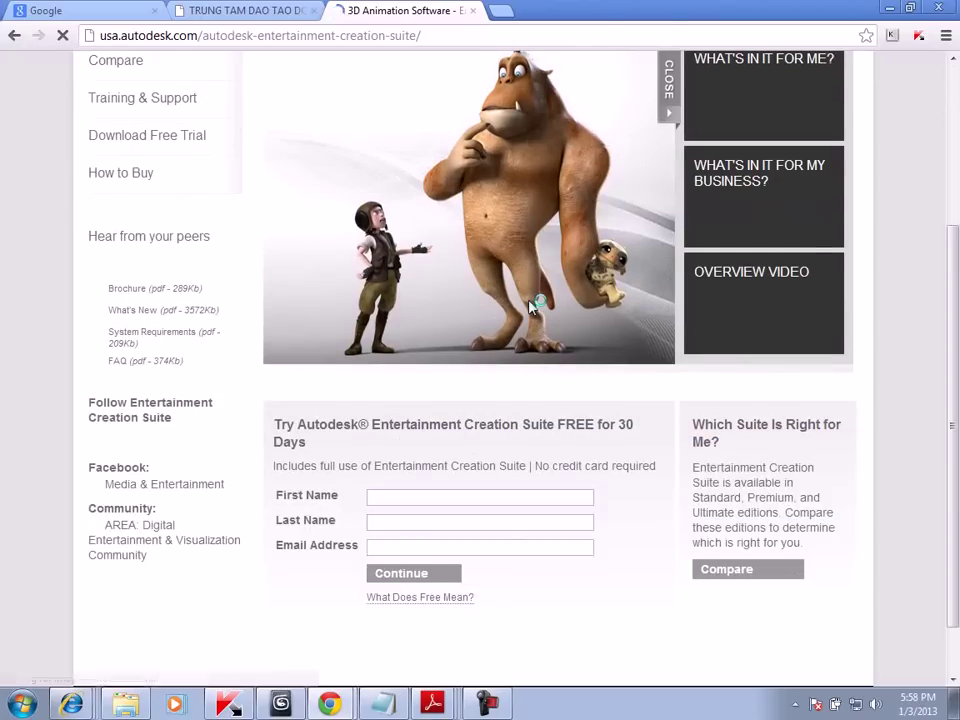
{"action": "scroll", "coordinate": [369, 251], "scroll_direction": "up", "scroll_amount": 1}
{"action": "scroll", "coordinate": [274, 206], "scroll_direction": "up", "scroll_amount": 1}
View the suite's included software: Maya, 3ds Max, MotionBuilder, Mudbox, SketchBook Designer, Softimage
{"action": "left_click", "coordinate": [174, 161]}
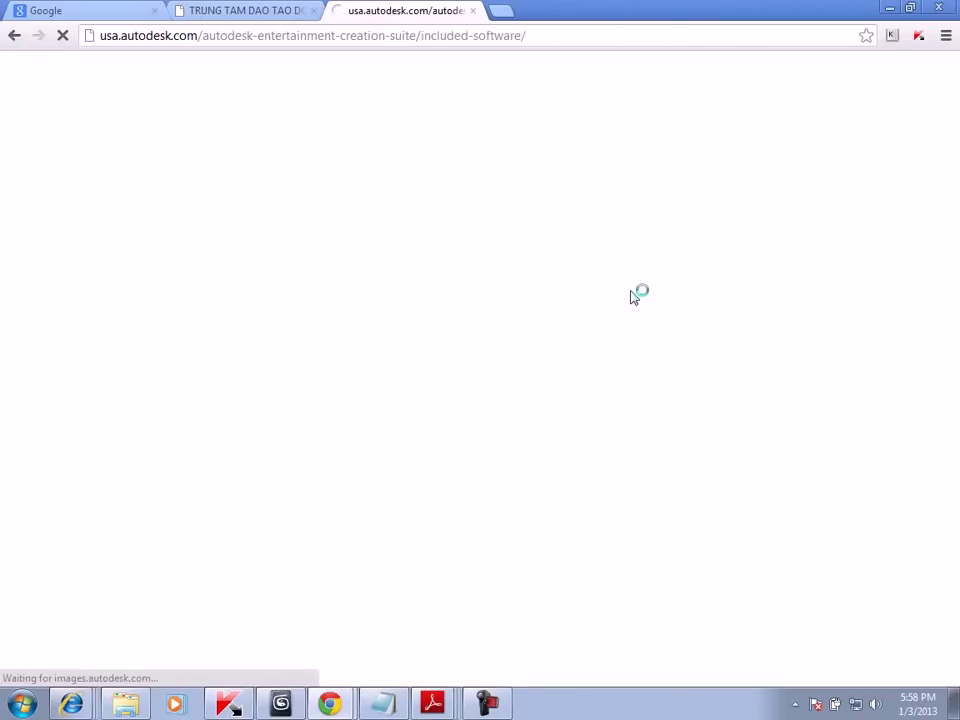
{"action": "scroll", "coordinate": [632, 296], "scroll_direction": "down", "scroll_amount": 2}
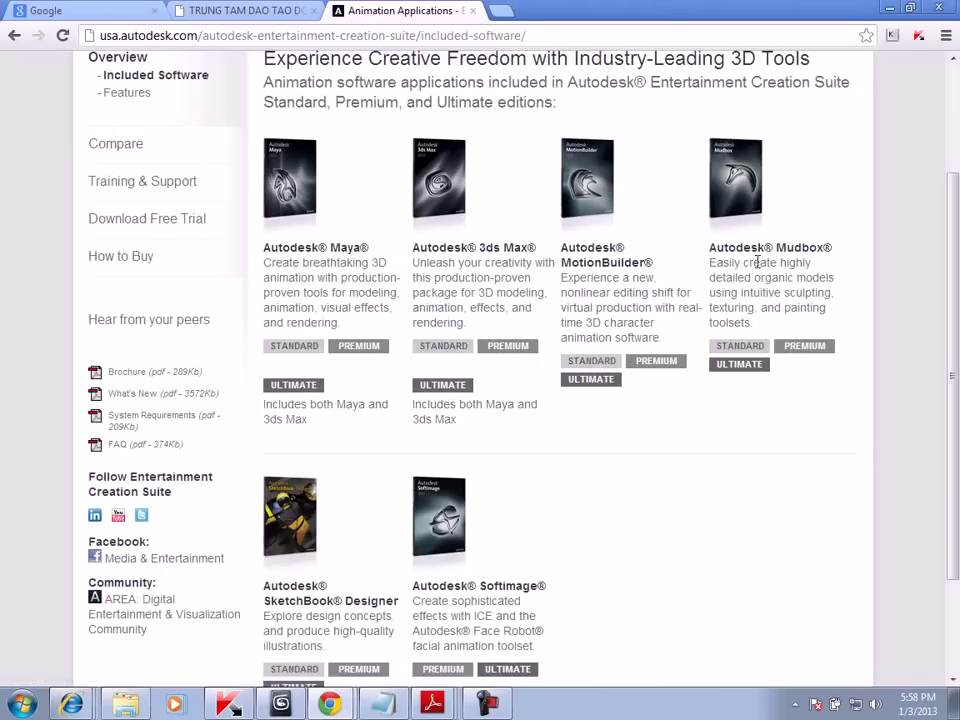
{"action": "scroll", "coordinate": [620, 275], "scroll_direction": "down", "scroll_amount": 1}
{"action": "scroll", "coordinate": [590, 278], "scroll_direction": "down", "scroll_amount": 1}
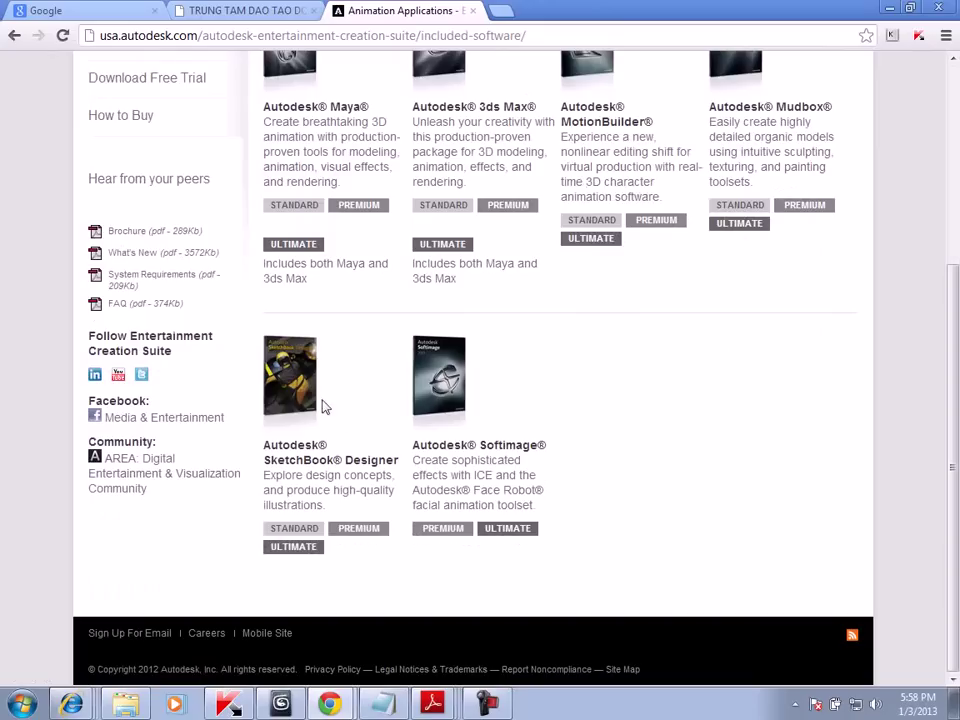
{"action": "scroll", "coordinate": [465, 424], "scroll_direction": "up", "scroll_amount": 2}
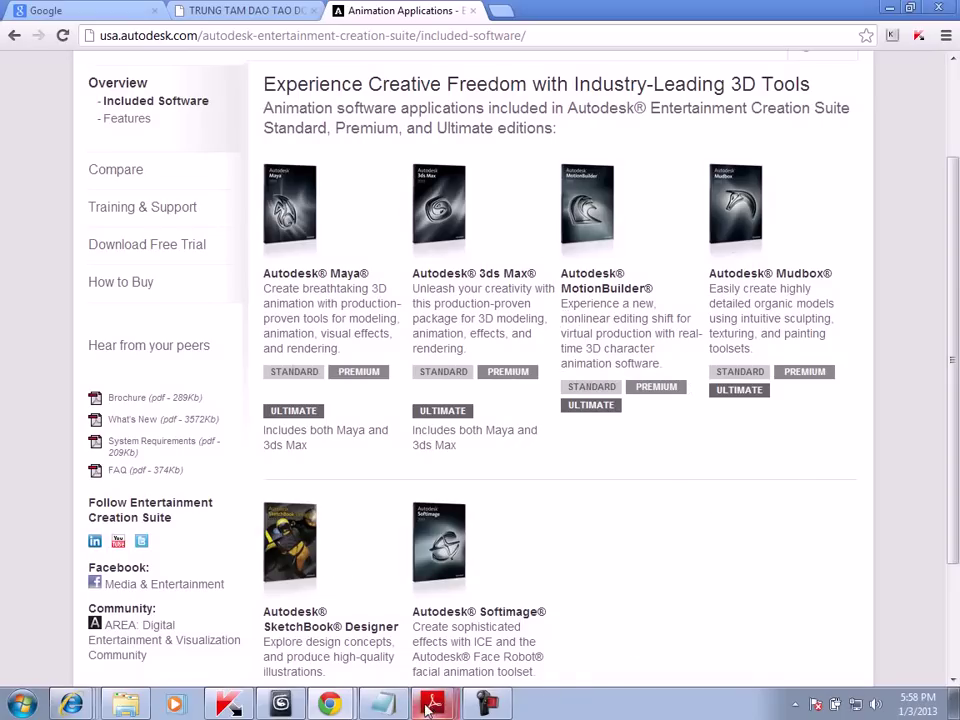
{"action": "scroll", "coordinate": [505, 420], "scroll_direction": "up", "scroll_amount": 2}
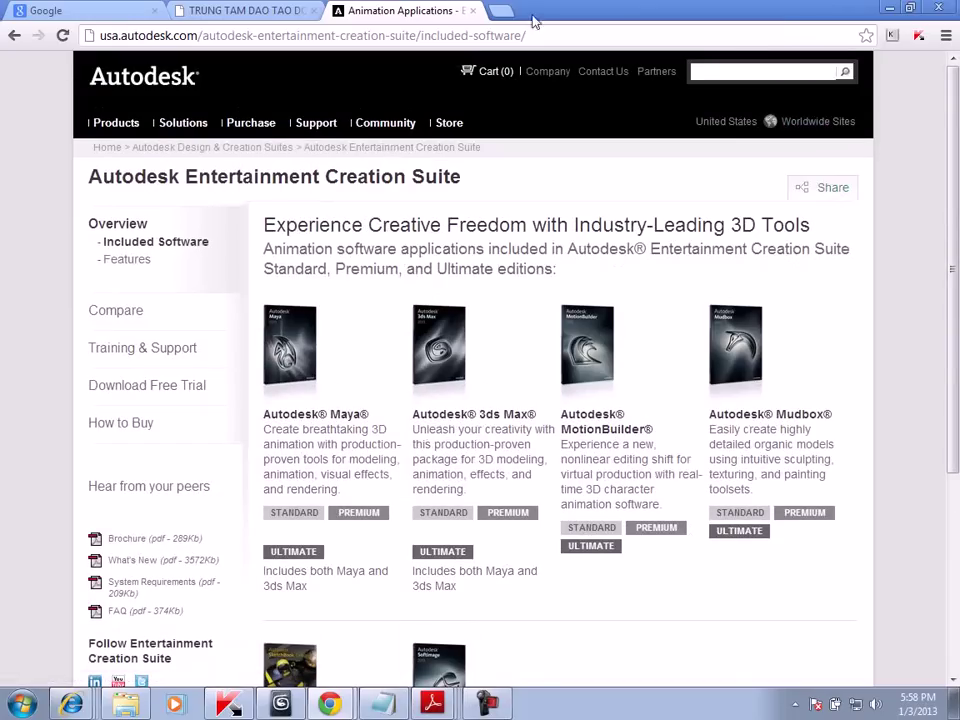
Load blender.org in a fourth Chrome tab and scroll its Blender 2.65 home page
{"action": "left_click", "coordinate": [500, 10]}
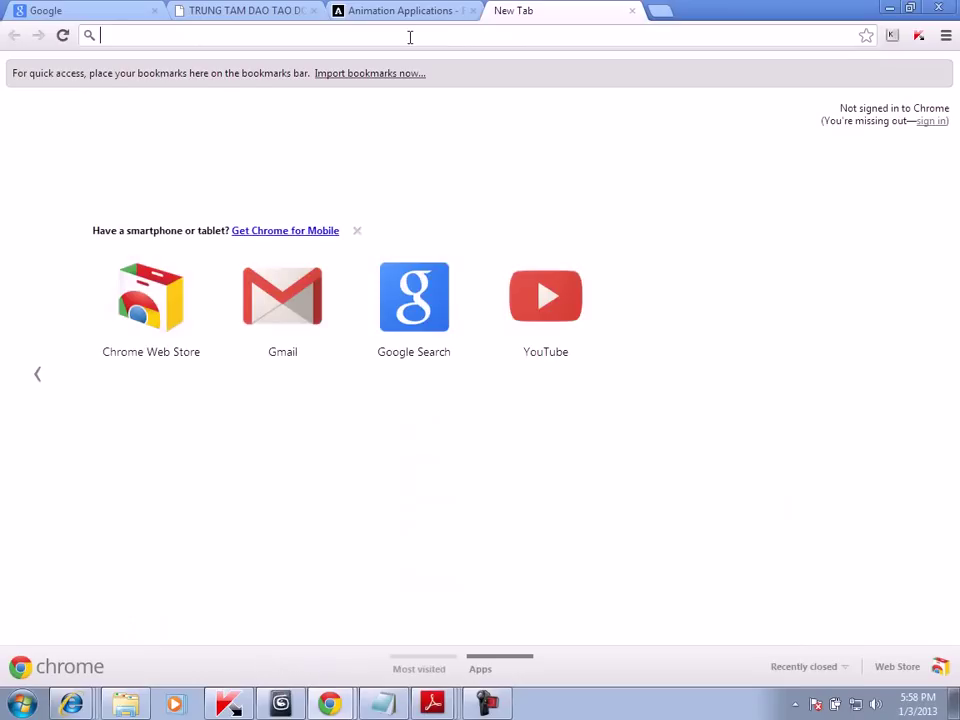
{"action": "type", "text": "blender"}
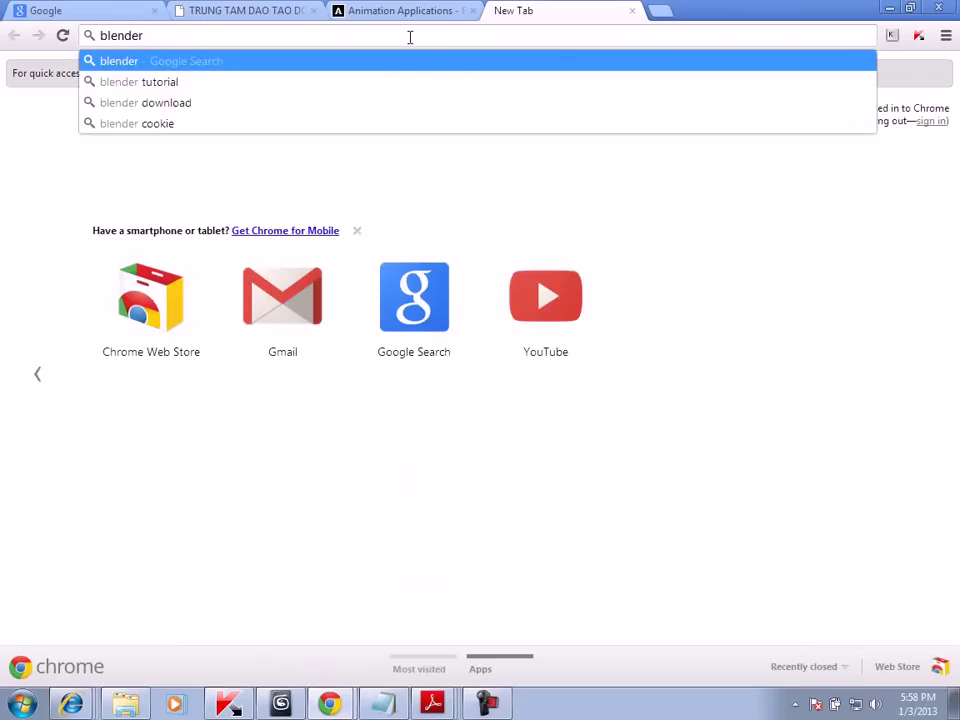
{"action": "type", "text": "g"}
{"action": "key", "text": "Return"}
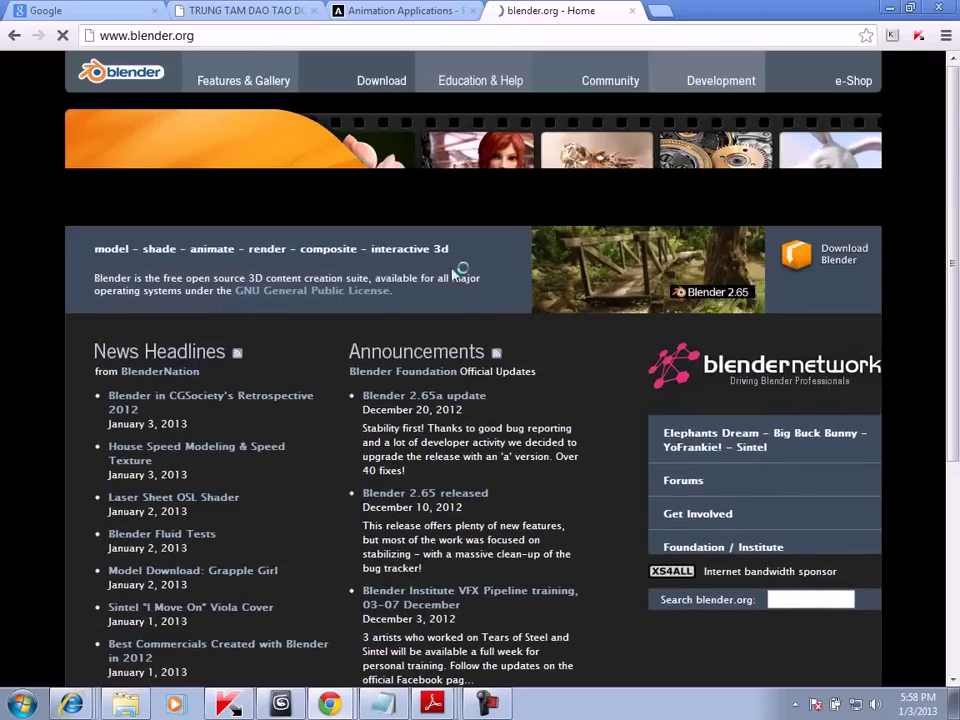
{"action": "scroll", "coordinate": [589, 343], "scroll_direction": "down", "scroll_amount": 2}
{"action": "scroll", "coordinate": [343, 248], "scroll_direction": "up", "scroll_amount": 2}
{"action": "scroll", "coordinate": [541, 455], "scroll_direction": "down", "scroll_amount": 2}
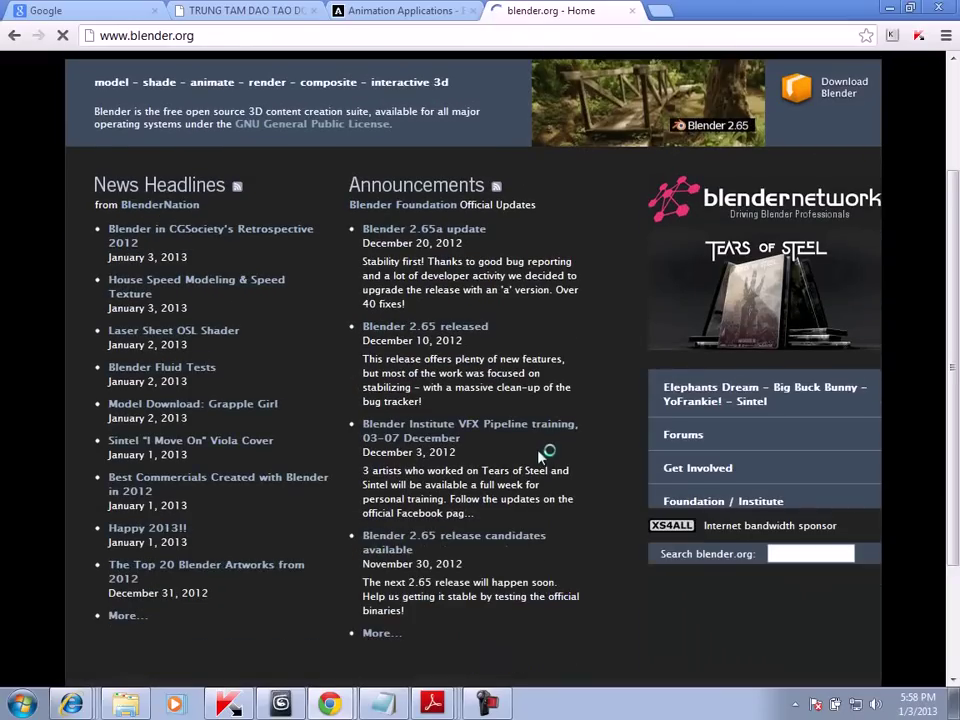
{"action": "scroll", "coordinate": [541, 452], "scroll_direction": "up", "scroll_amount": 2}
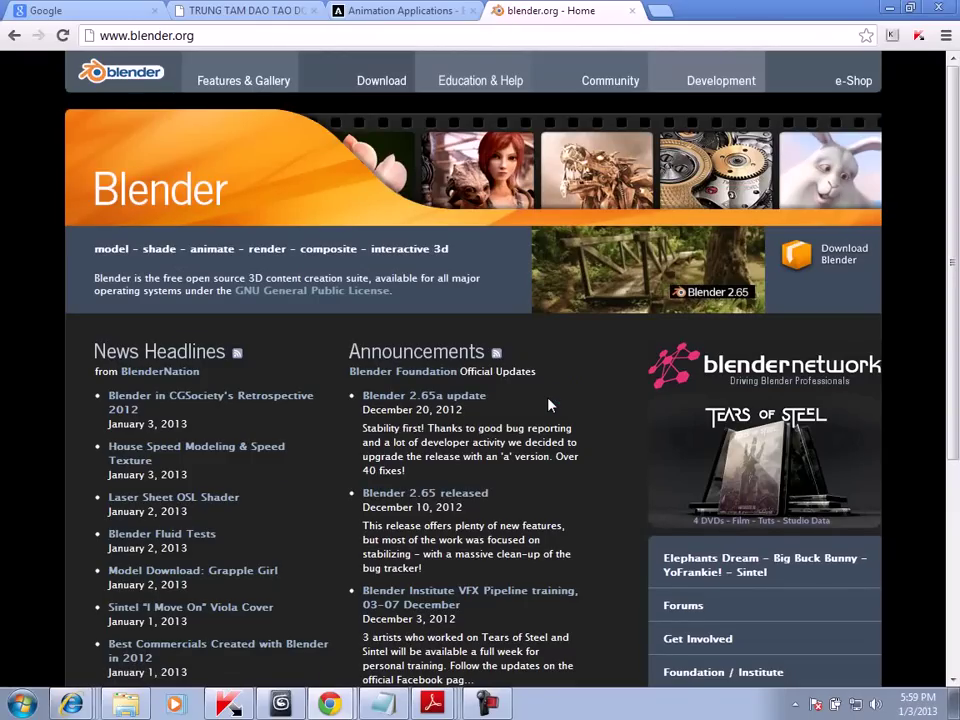
{"action": "scroll", "coordinate": [555, 350], "scroll_direction": "down", "scroll_amount": 3}
{"action": "scroll", "coordinate": [575, 290], "scroll_direction": "up", "scroll_amount": 3}
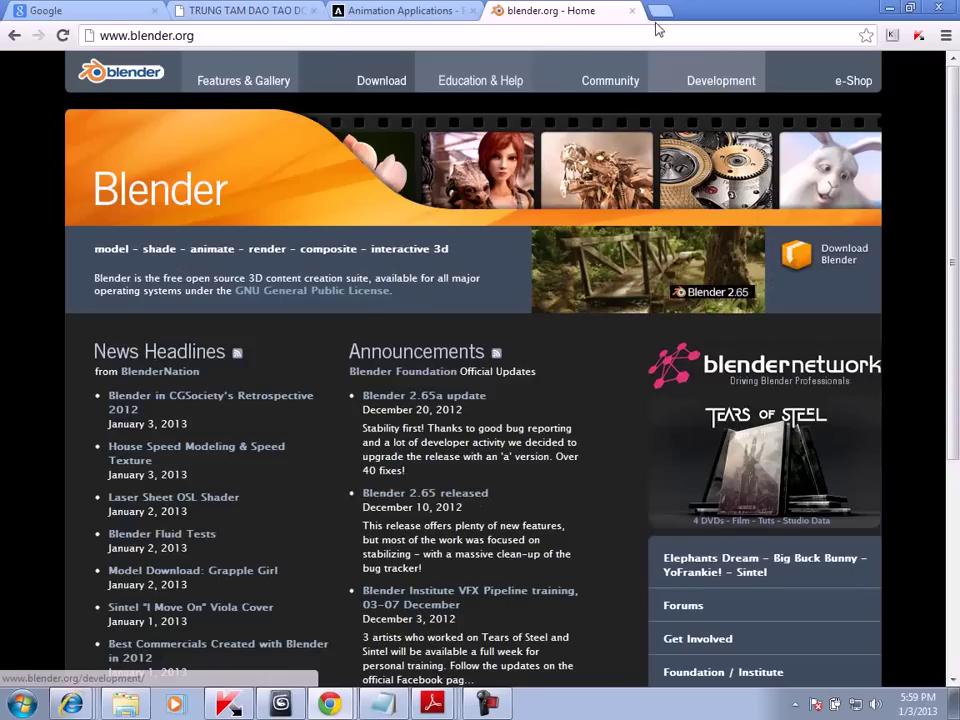
Search Google for 'modo' and open the Luxology modo home page
{"action": "left_click", "coordinate": [84, 14]}
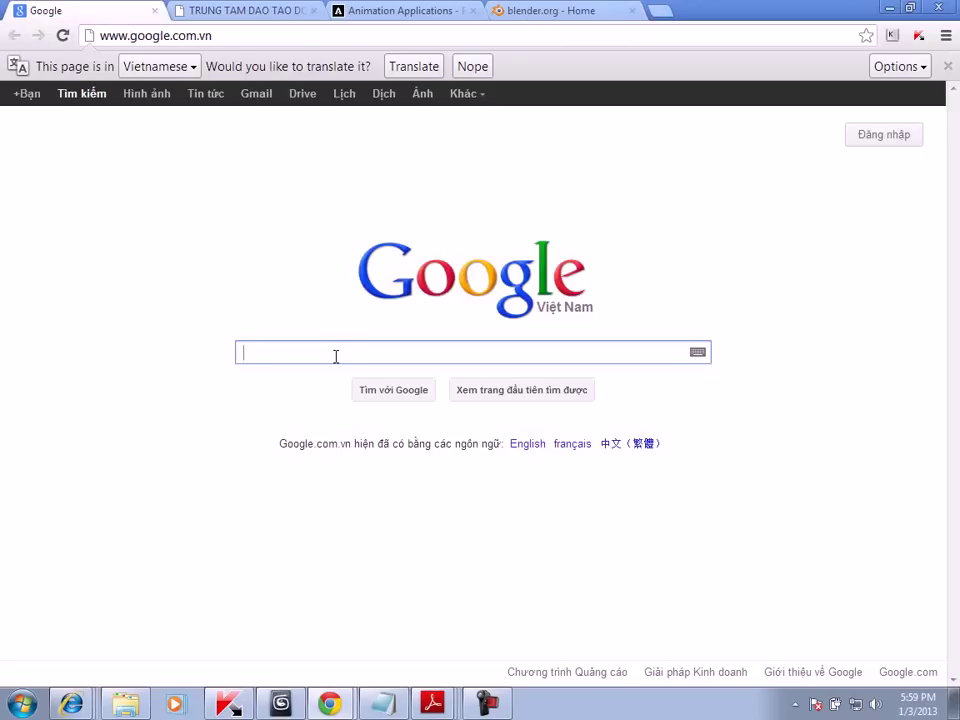
{"action": "type", "text": "modo"}
{"action": "key", "text": "Return"}
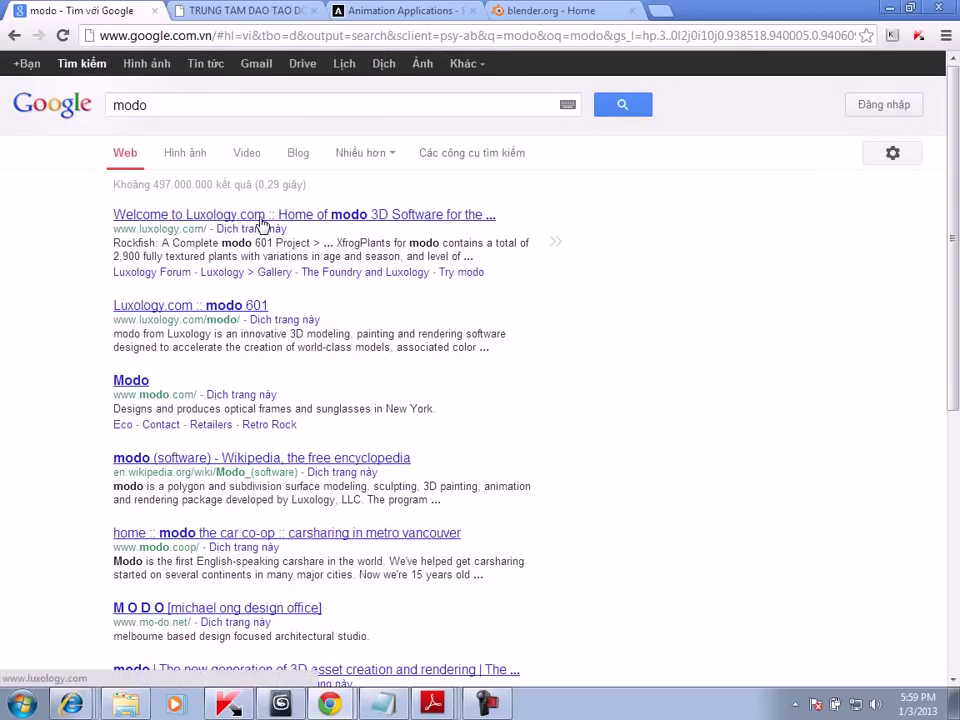
{"action": "left_click", "coordinate": [262, 222]}
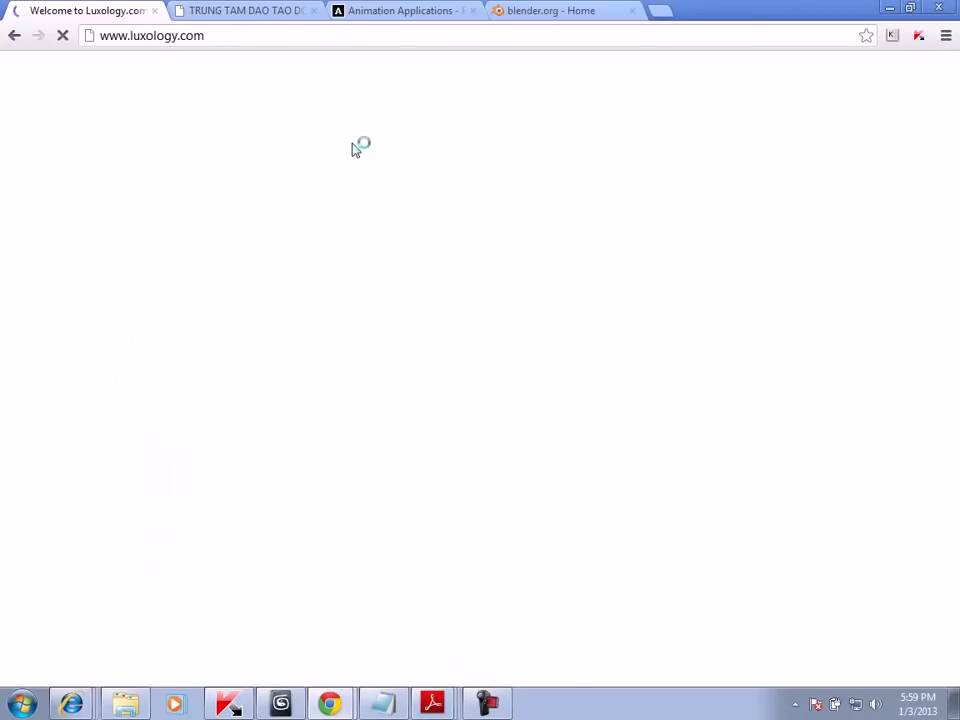
Scroll luxology.com to view the merger banner and the Rockfish and XfrogPlants tiles
{"action": "scroll", "coordinate": [355, 151], "scroll_direction": "down", "scroll_amount": 1}
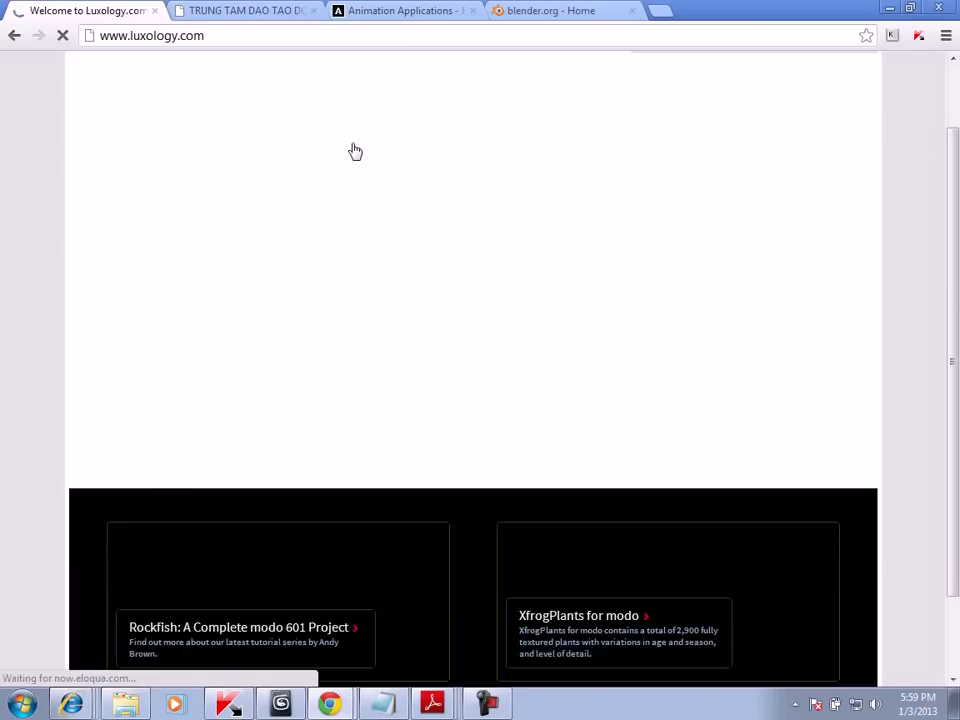
{"action": "scroll", "coordinate": [355, 151], "scroll_direction": "down", "scroll_amount": 1}
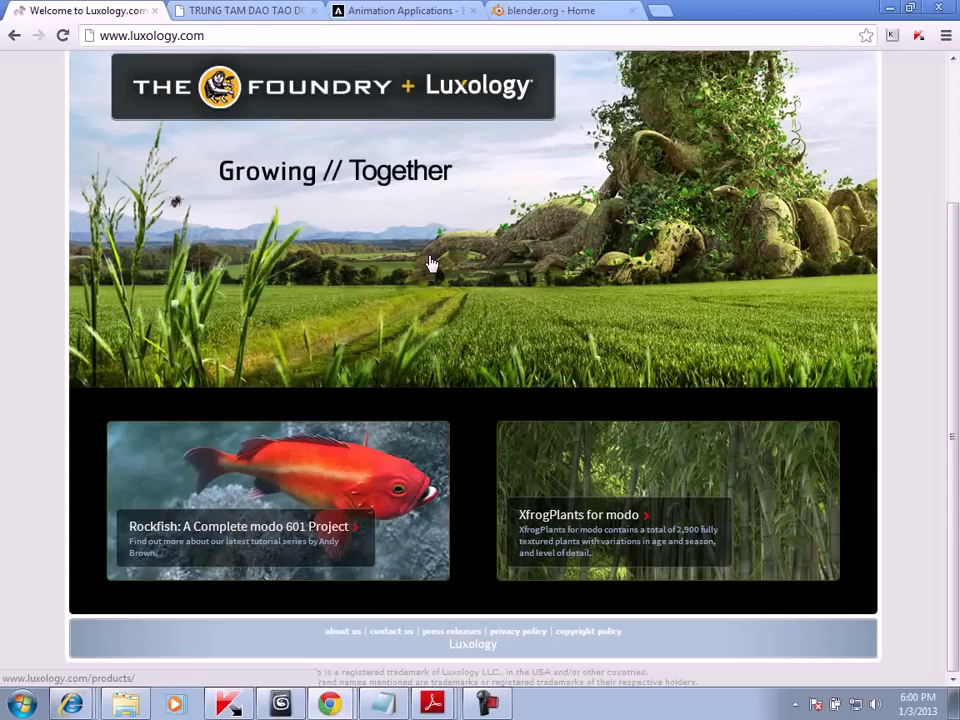
{"action": "scroll", "coordinate": [557, 195], "scroll_direction": "up", "scroll_amount": 3}
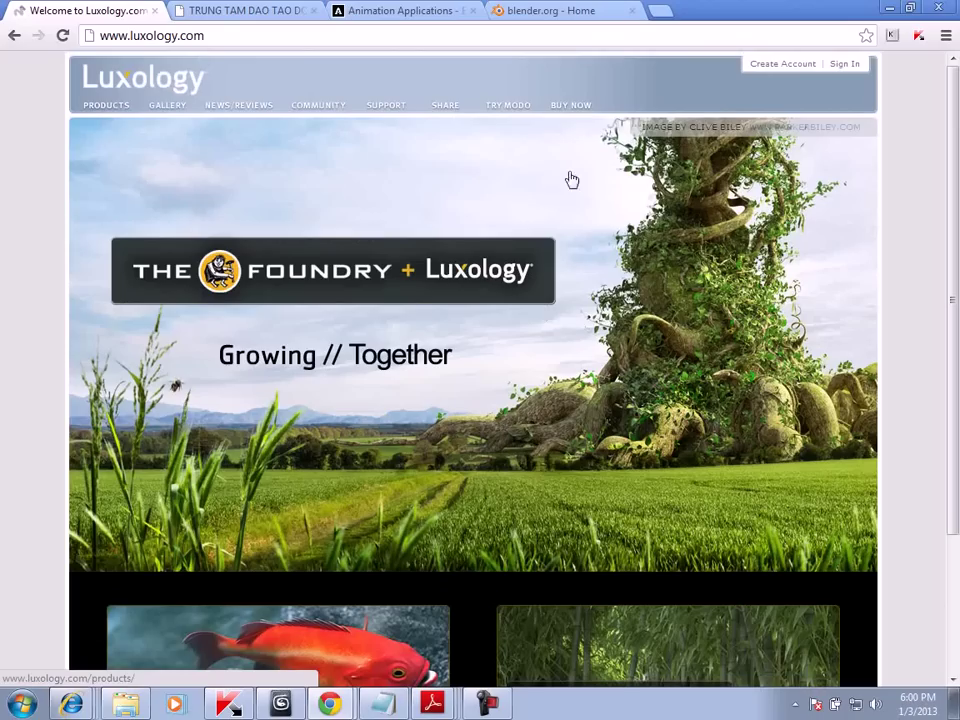
{"action": "scroll", "coordinate": [579, 155], "scroll_direction": "down", "scroll_amount": 3}
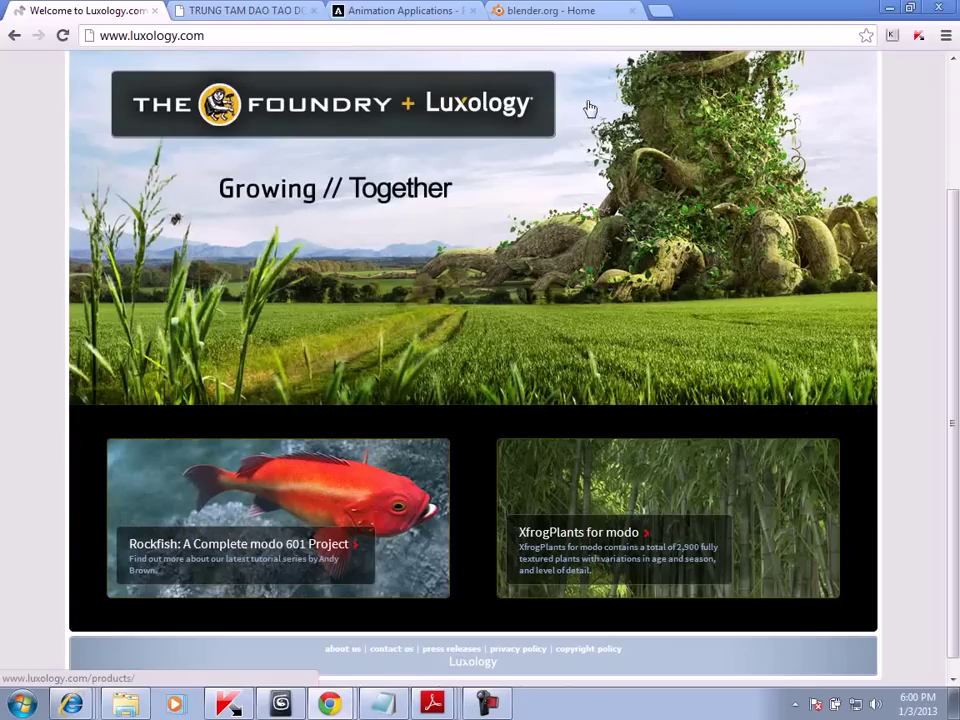
In a new tab, search Google for 'sketchup pro' using the suggestion
{"action": "left_click", "coordinate": [668, 15]}
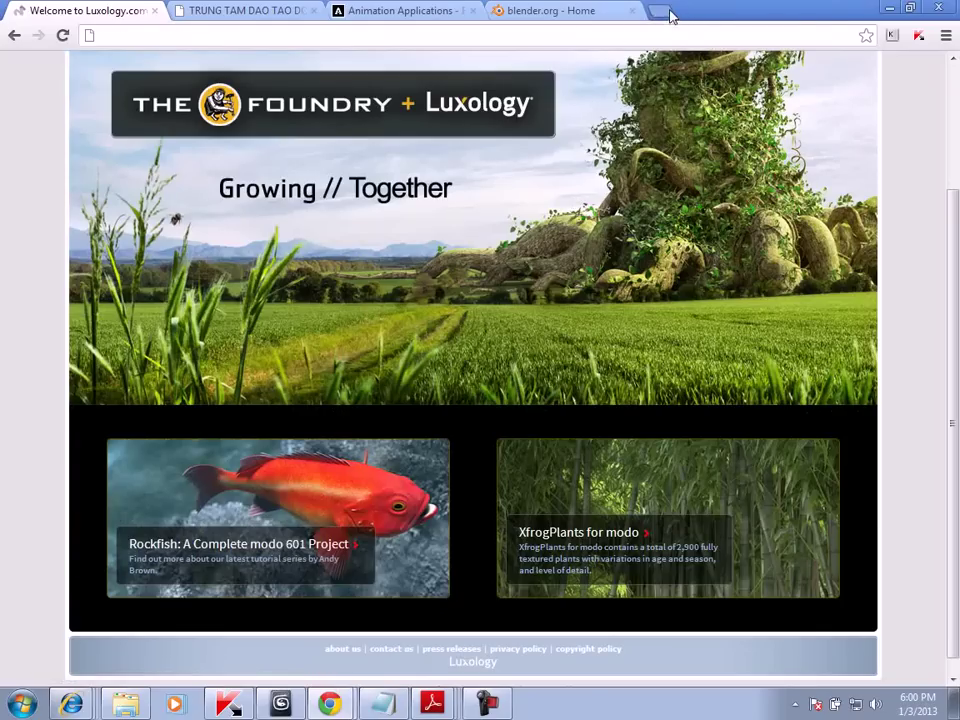
{"action": "left_click", "coordinate": [103, 14]}
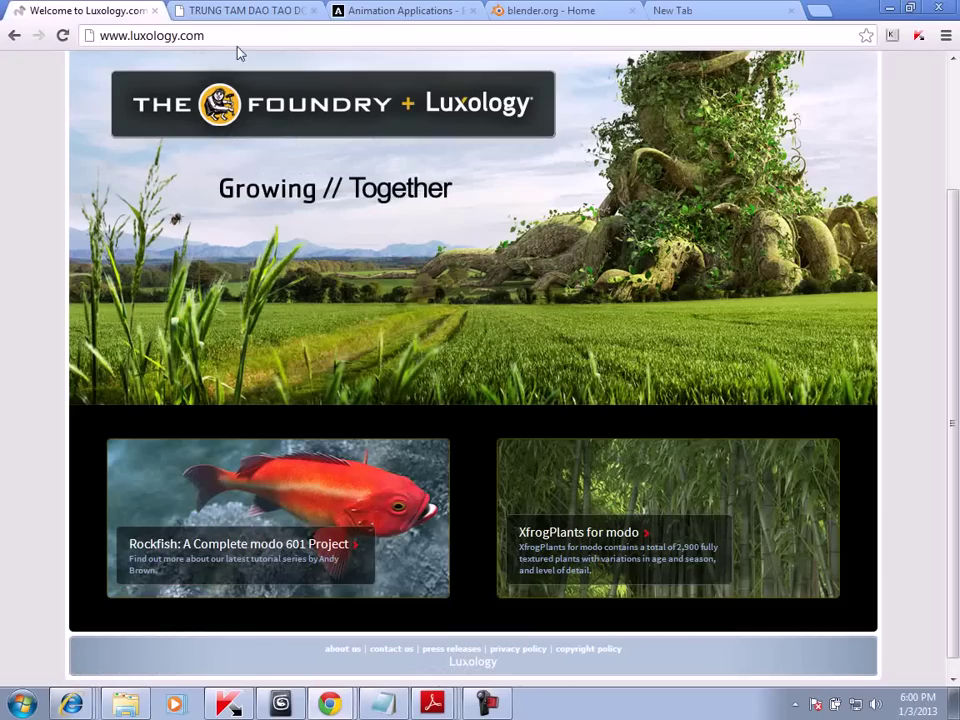
{"action": "left_click", "coordinate": [686, 10]}
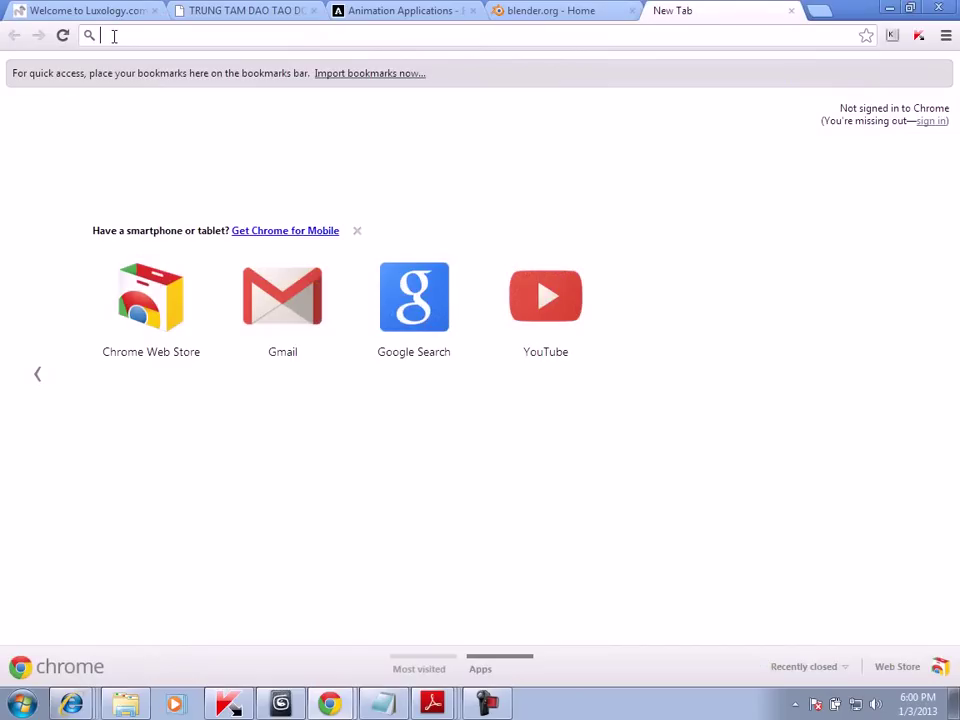
{"action": "left_click", "coordinate": [440, 315]}
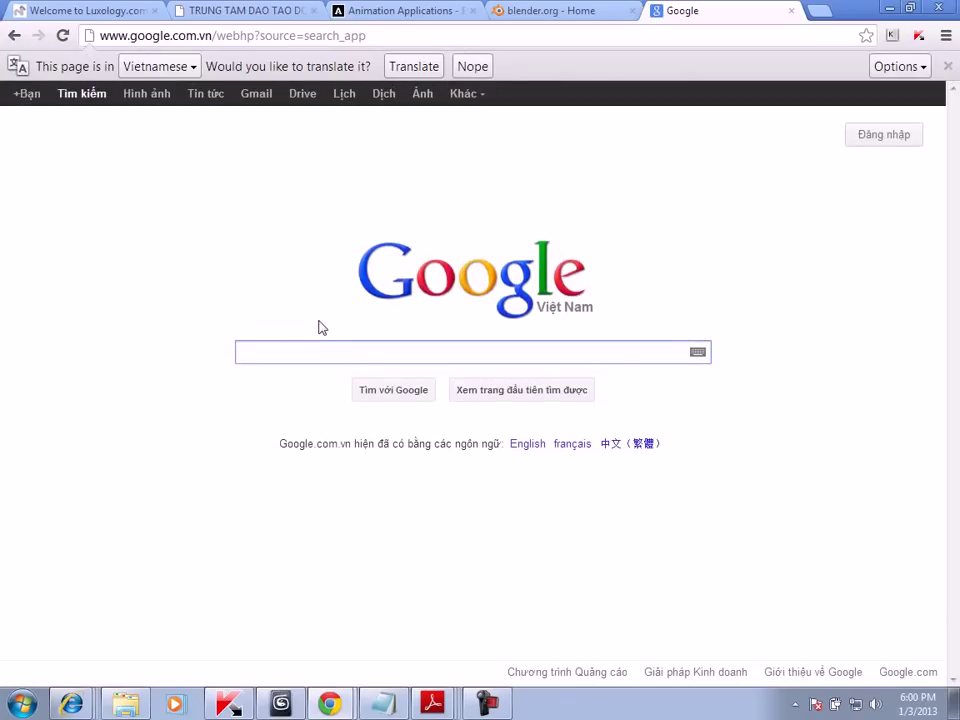
{"action": "type", "text": "sketch"}
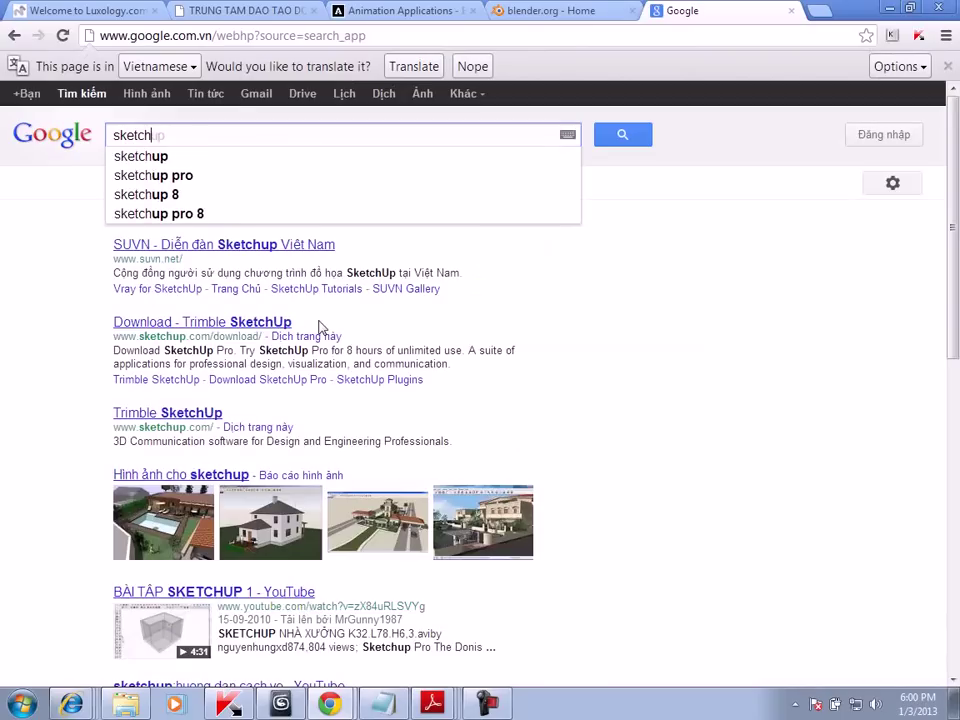
{"action": "key", "text": "Down"}
{"action": "key", "text": "Down"}
{"action": "key", "text": "Return"}
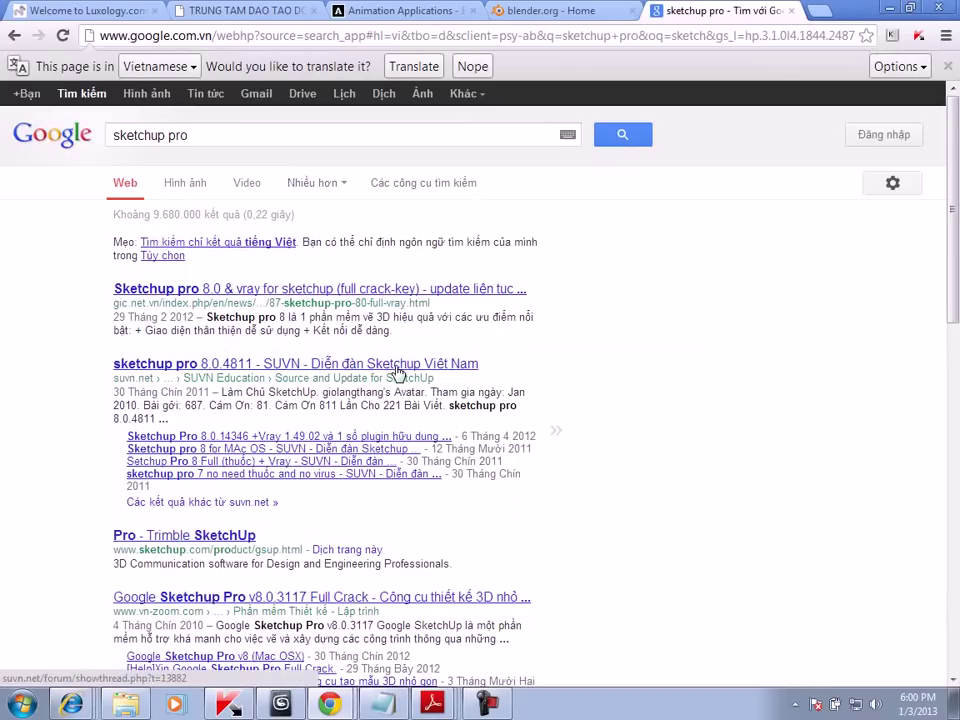
Browse the sketchup pro image results, return to web results and select the query
{"action": "left_click", "coordinate": [128, 96]}
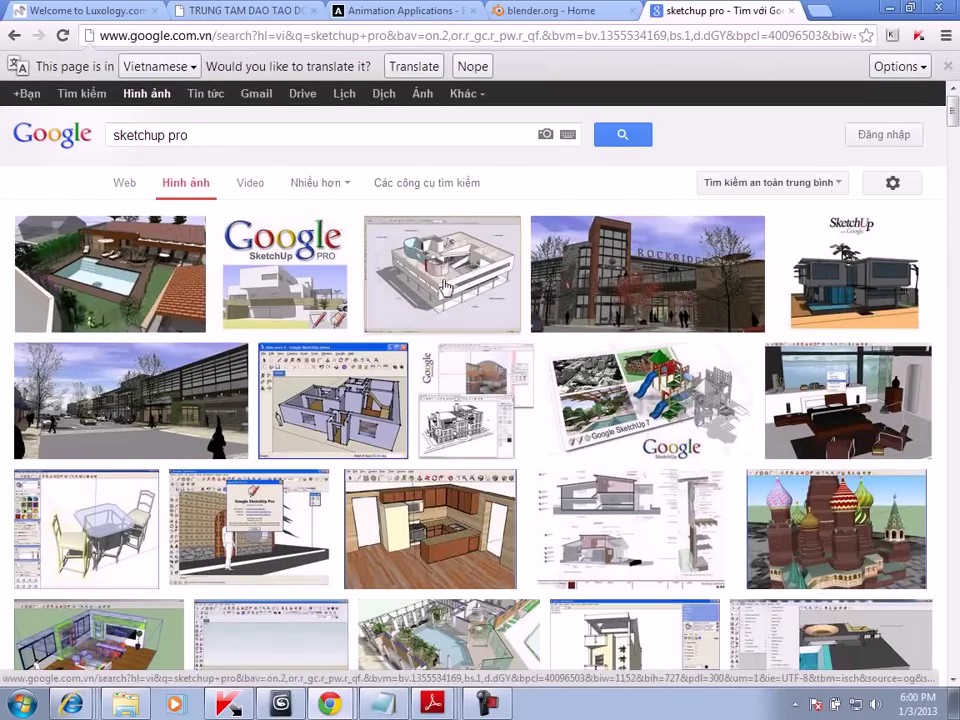
{"action": "scroll", "coordinate": [450, 400], "scroll_direction": "down", "scroll_amount": 1}
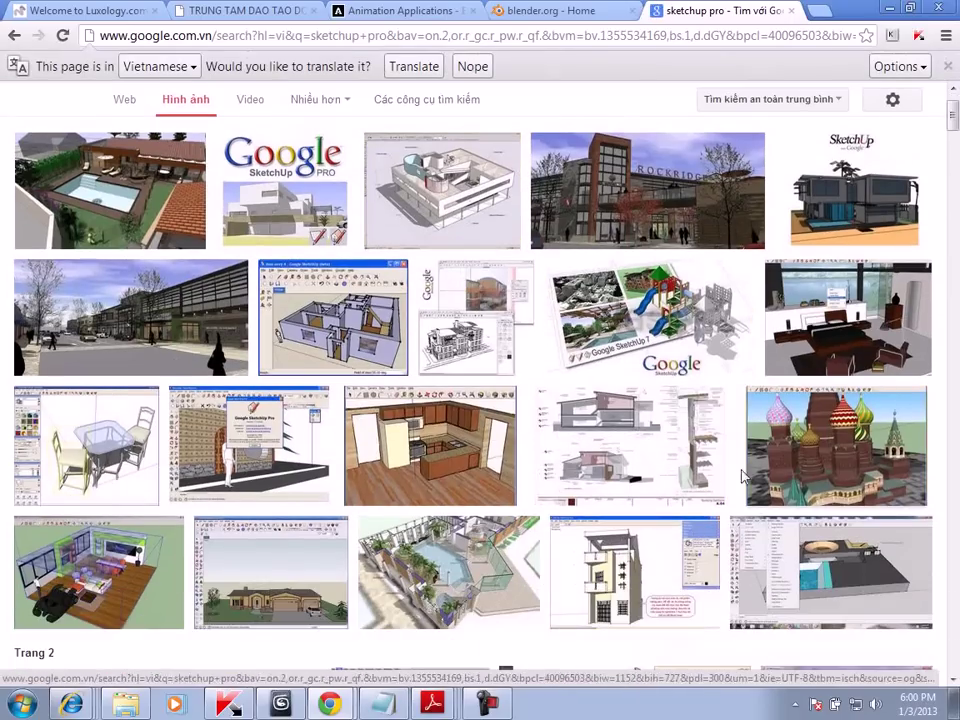
{"action": "scroll", "coordinate": [445, 490], "scroll_direction": "down", "scroll_amount": 2}
{"action": "scroll", "coordinate": [447, 497], "scroll_direction": "down", "scroll_amount": 1}
{"action": "scroll", "coordinate": [322, 358], "scroll_direction": "up", "scroll_amount": 4}
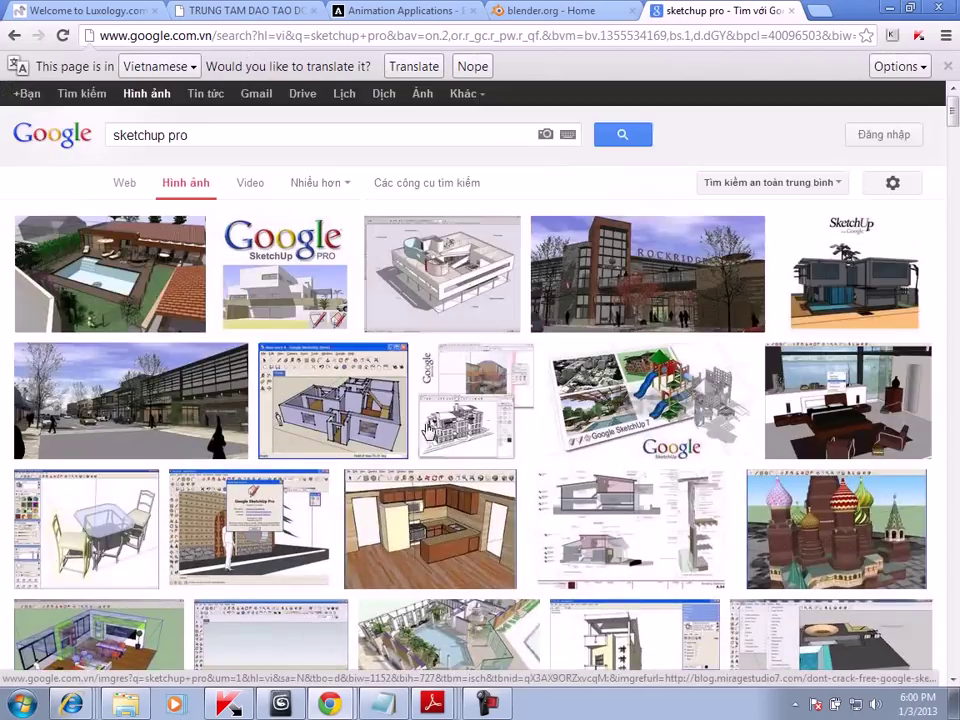
{"action": "left_click", "coordinate": [14, 35]}
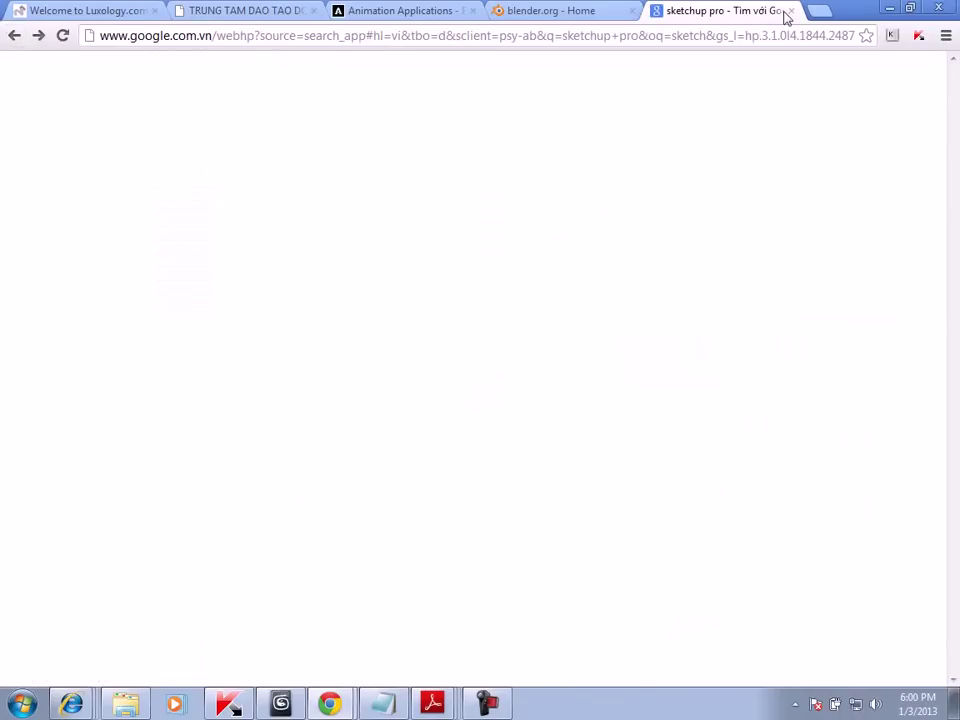
{"action": "left_click_drag", "start_coordinate": [313, 107], "coordinate": [83, 121]}
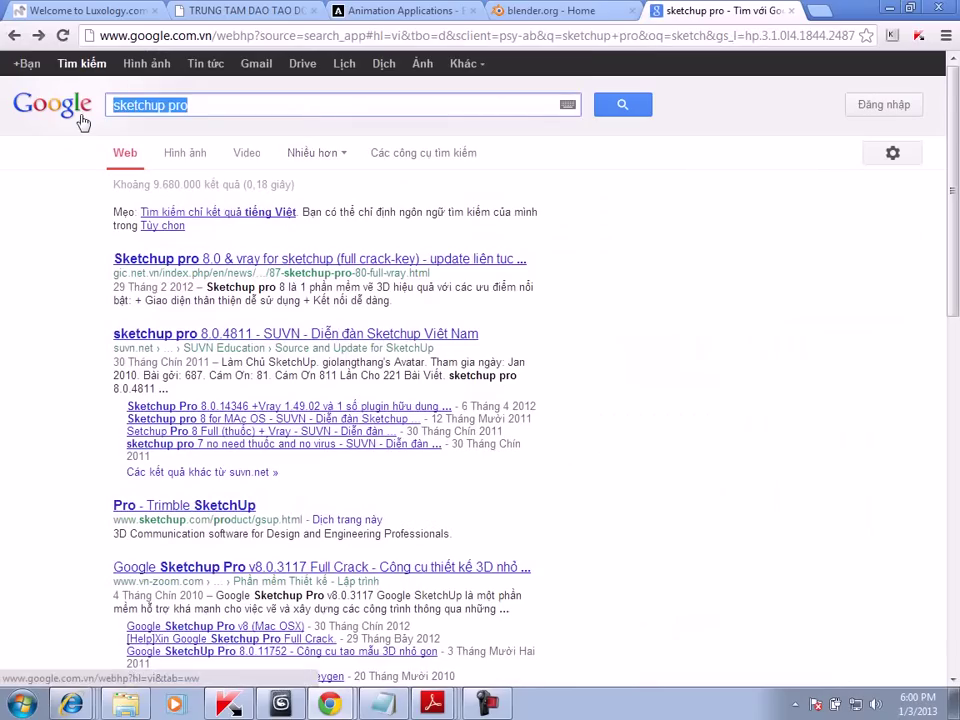
{"action": "type", "text": "lumenRT"}
{"action": "key", "text": "Return"}
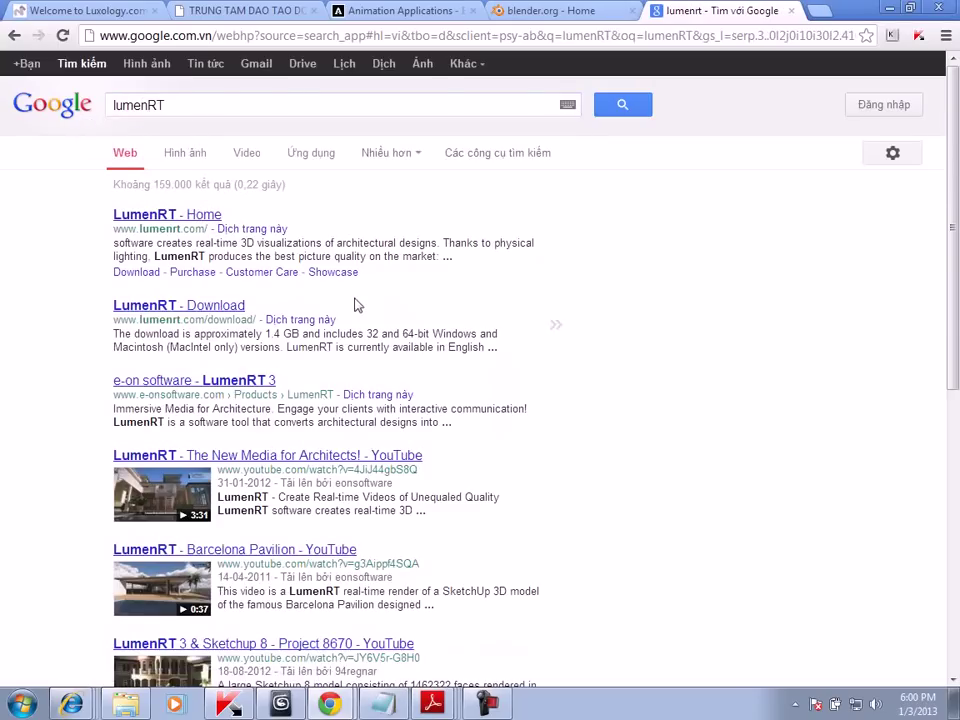
{"action": "scroll", "coordinate": [264, 302], "scroll_direction": "down", "scroll_amount": 1}
{"action": "left_click", "coordinate": [188, 133]}
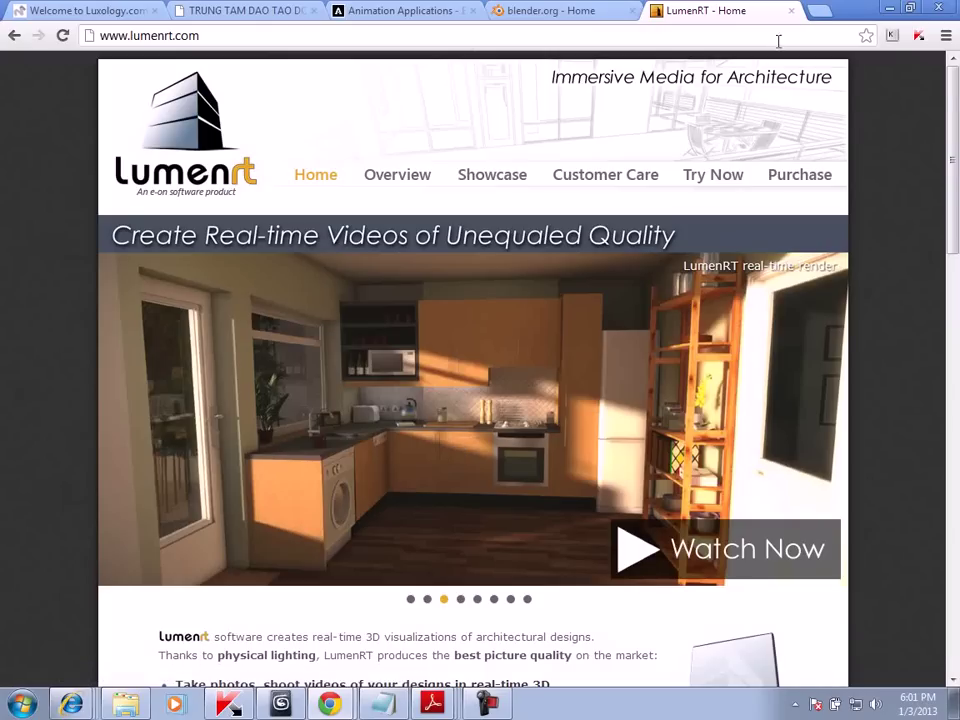
{"action": "left_click", "coordinate": [816, 14]}
{"action": "type", "text": "www.twin"}
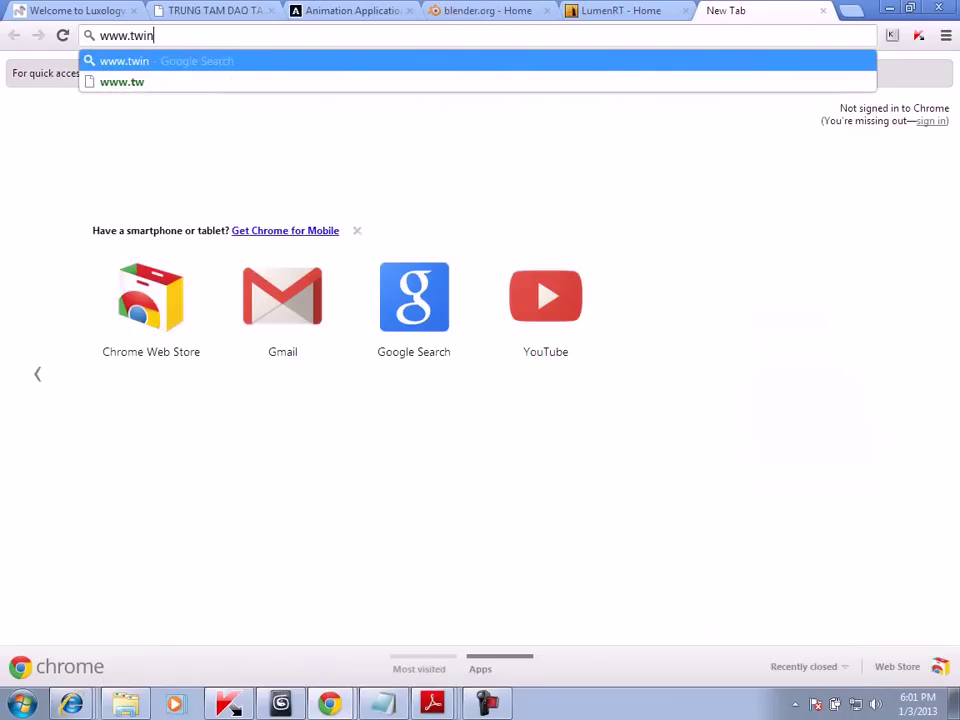
{"action": "type", "text": "motion."}
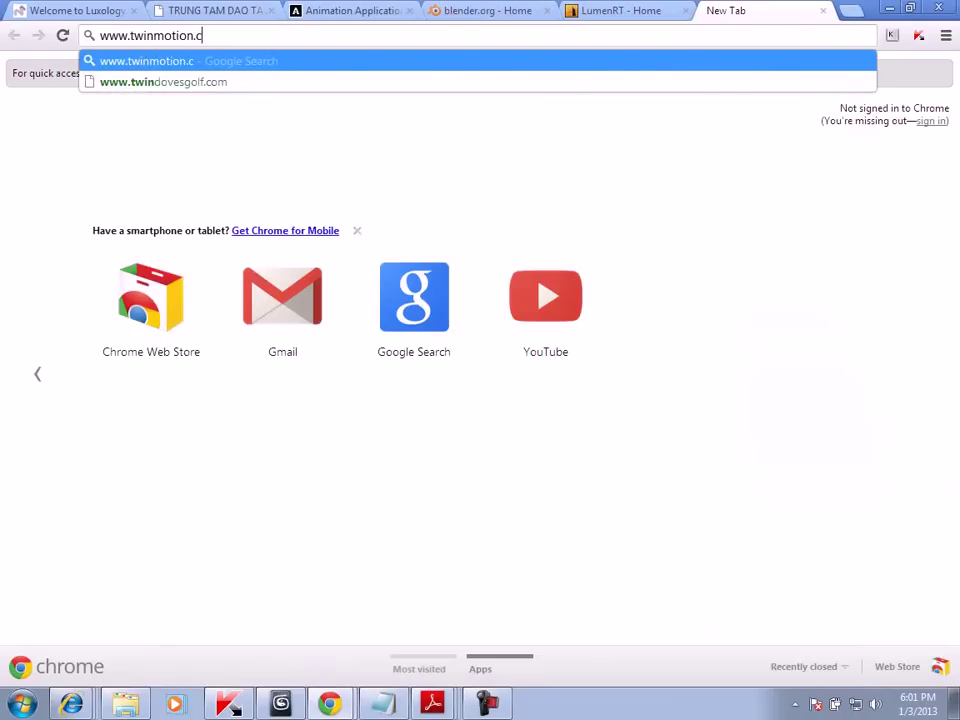
{"action": "type", "text": "com"}
{"action": "key", "text": "Return"}
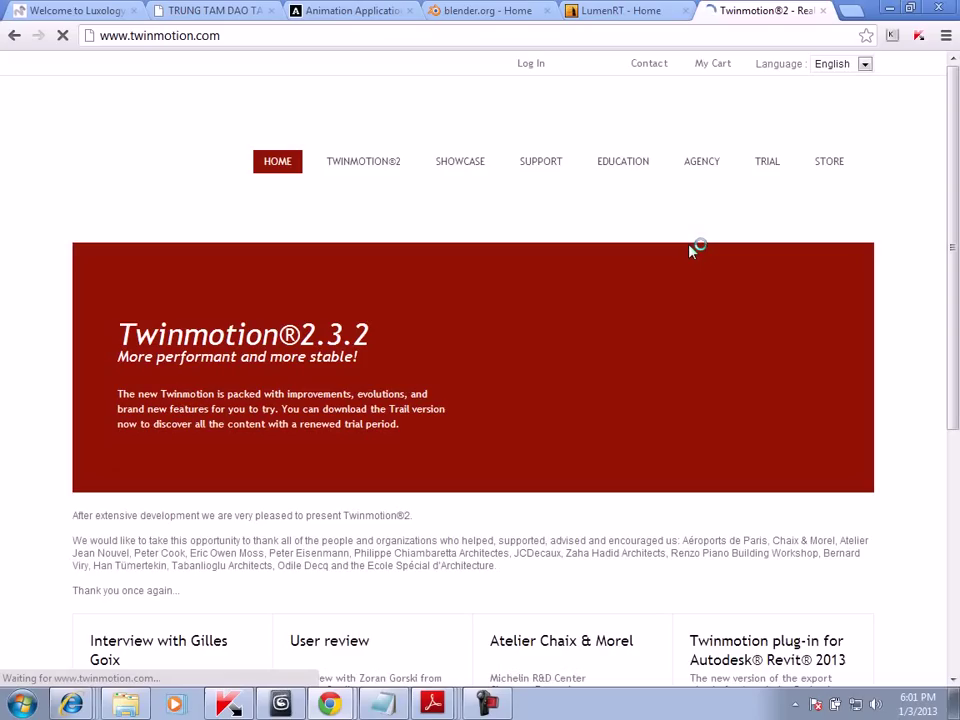
{"action": "scroll", "coordinate": [690, 260], "scroll_direction": "down", "scroll_amount": 3}
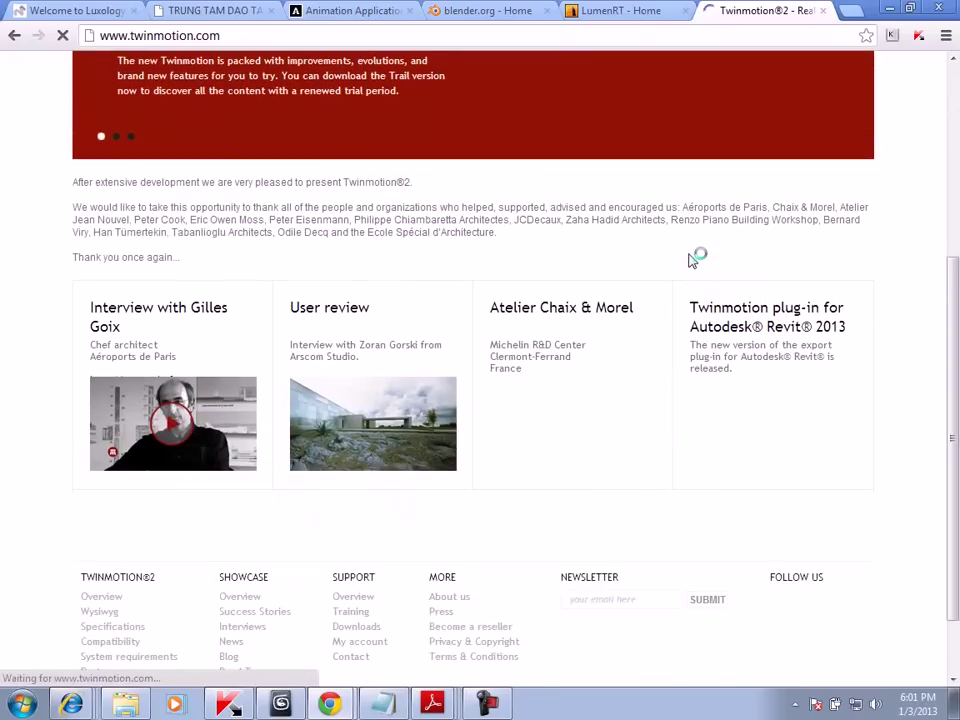
{"action": "scroll", "coordinate": [690, 260], "scroll_direction": "up", "scroll_amount": 3}
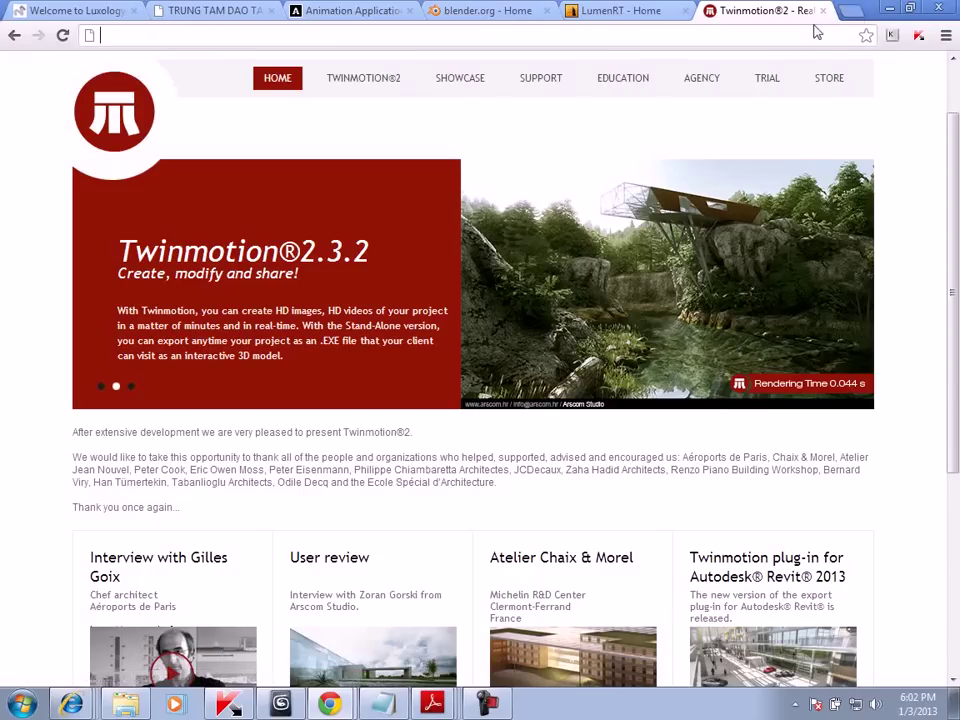
{"action": "left_click", "coordinate": [851, 11]}
{"action": "type", "text": "udk.com"}
{"action": "key", "text": "Return"}
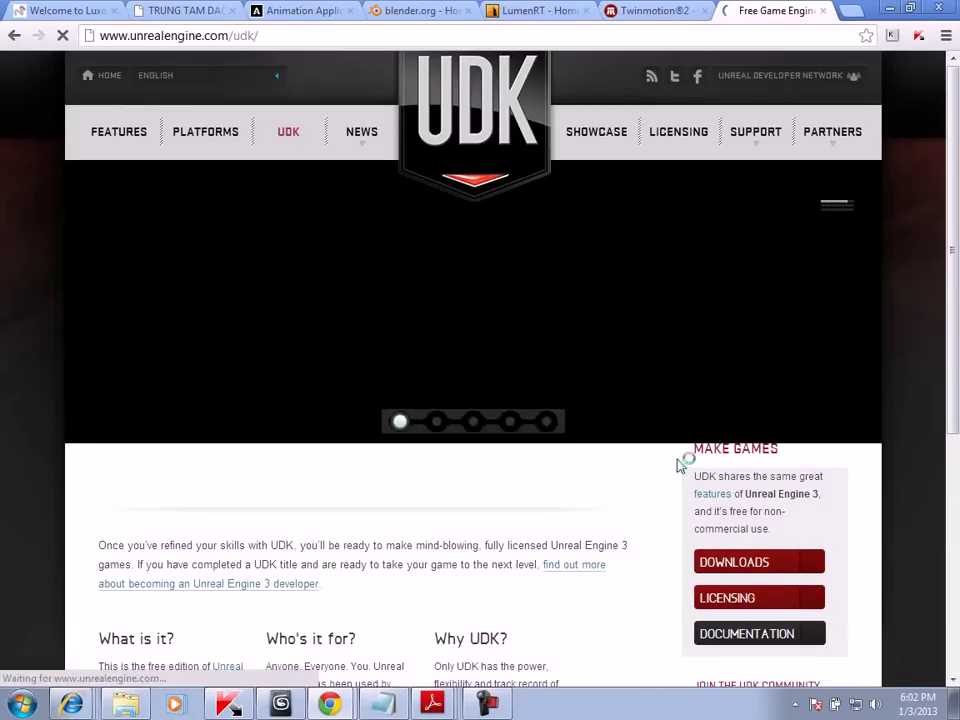
{"action": "scroll", "coordinate": [540, 450], "scroll_direction": "down", "scroll_amount": 3}
{"action": "scroll", "coordinate": [561, 440], "scroll_direction": "up", "scroll_amount": 2}
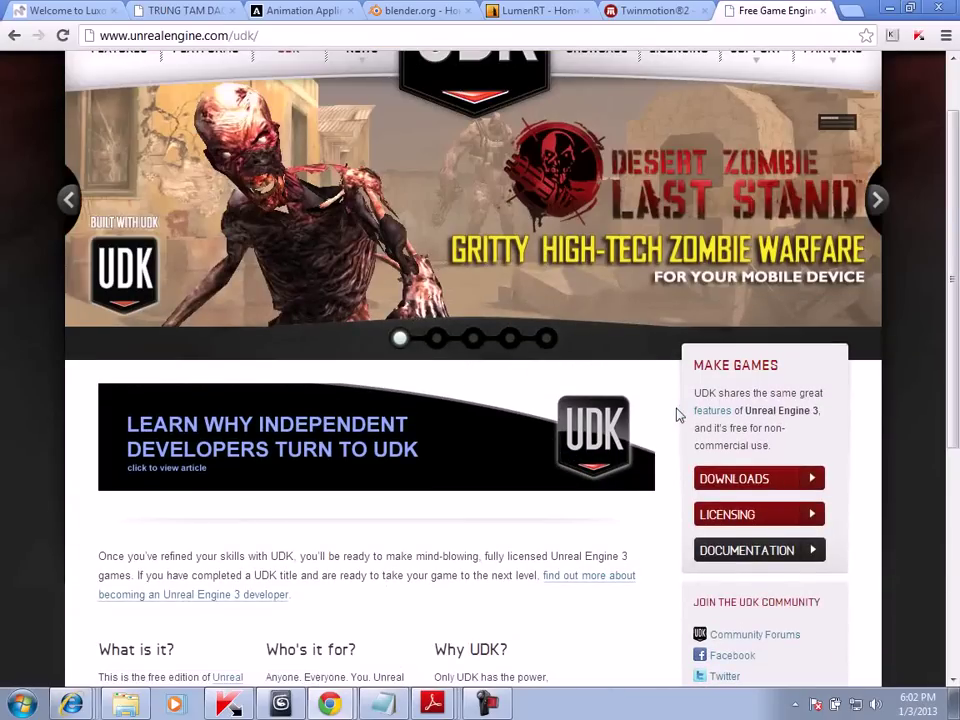
{"action": "scroll", "coordinate": [597, 414], "scroll_direction": "down", "scroll_amount": 3}
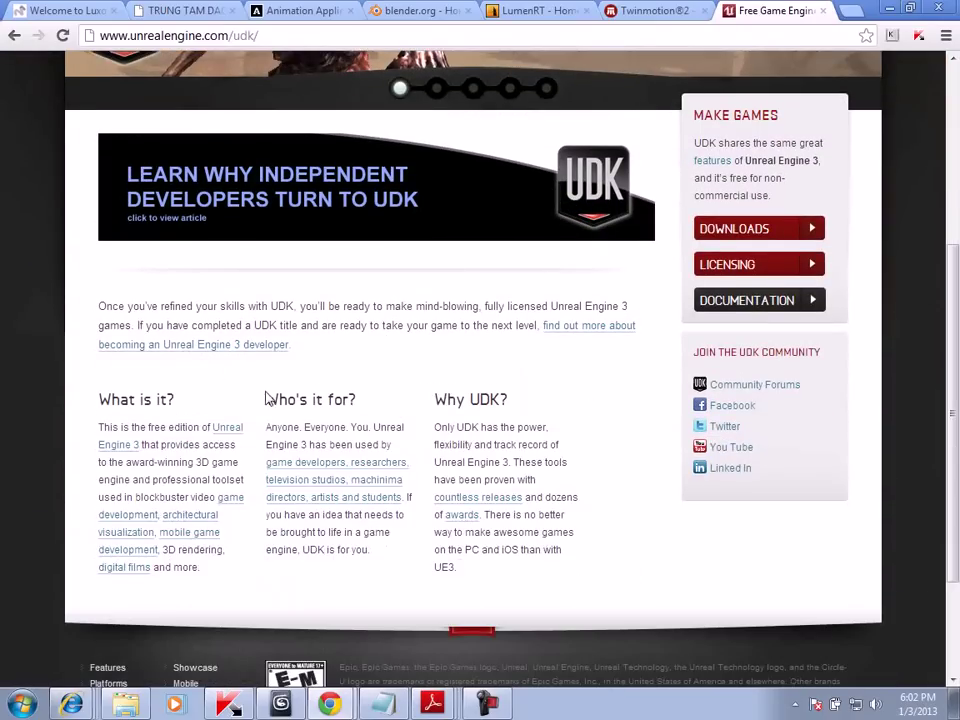
{"action": "scroll", "coordinate": [664, 411], "scroll_direction": "up", "scroll_amount": 2}
{"action": "scroll", "coordinate": [664, 411], "scroll_direction": "up", "scroll_amount": 2}
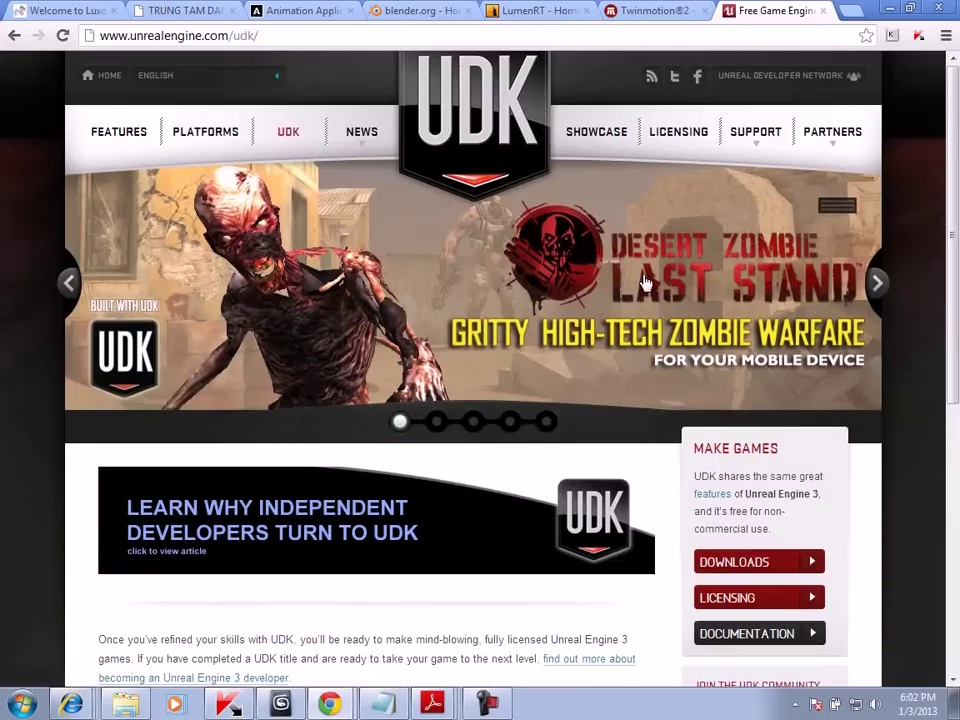
Open another new tab and erase the mistyped 'drydev' address
{"action": "left_click", "coordinate": [850, 10]}
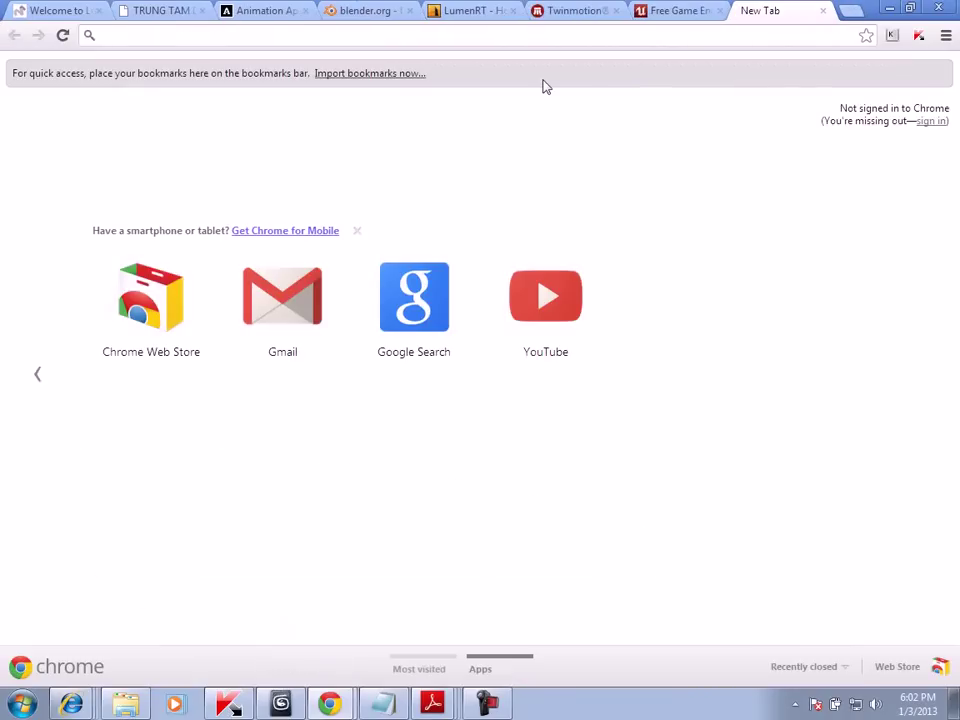
{"action": "type", "text": "dry"}
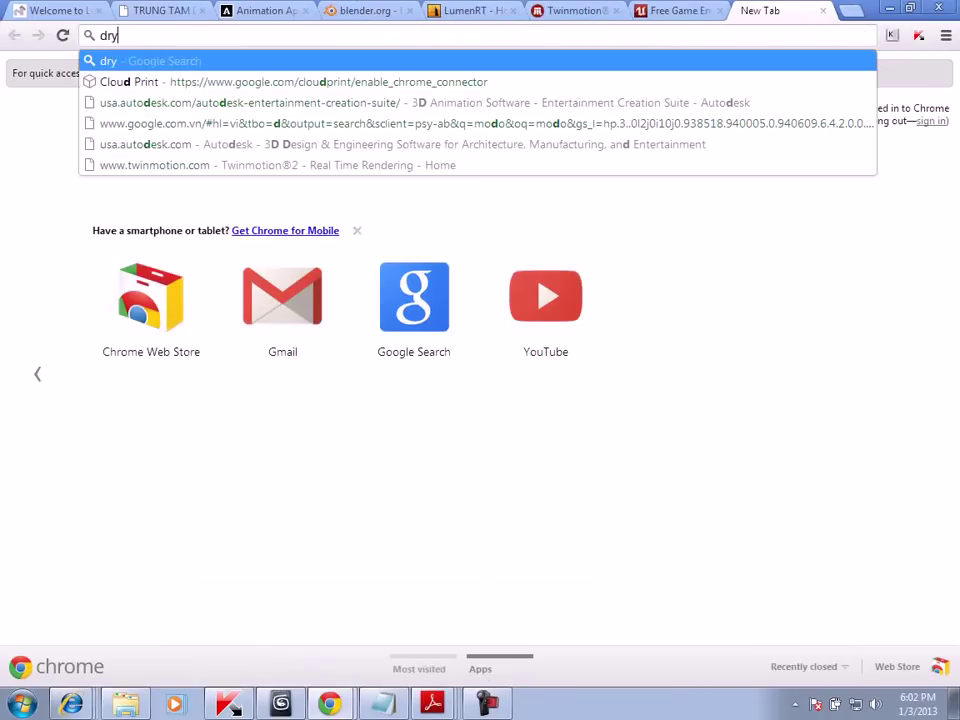
{"action": "type", "text": "dev"}
{"action": "key", "text": "BackSpace"}
{"action": "key", "text": "BackSpace"}
{"action": "key", "text": "BackSpace"}
{"action": "key", "text": "BackSpace"}
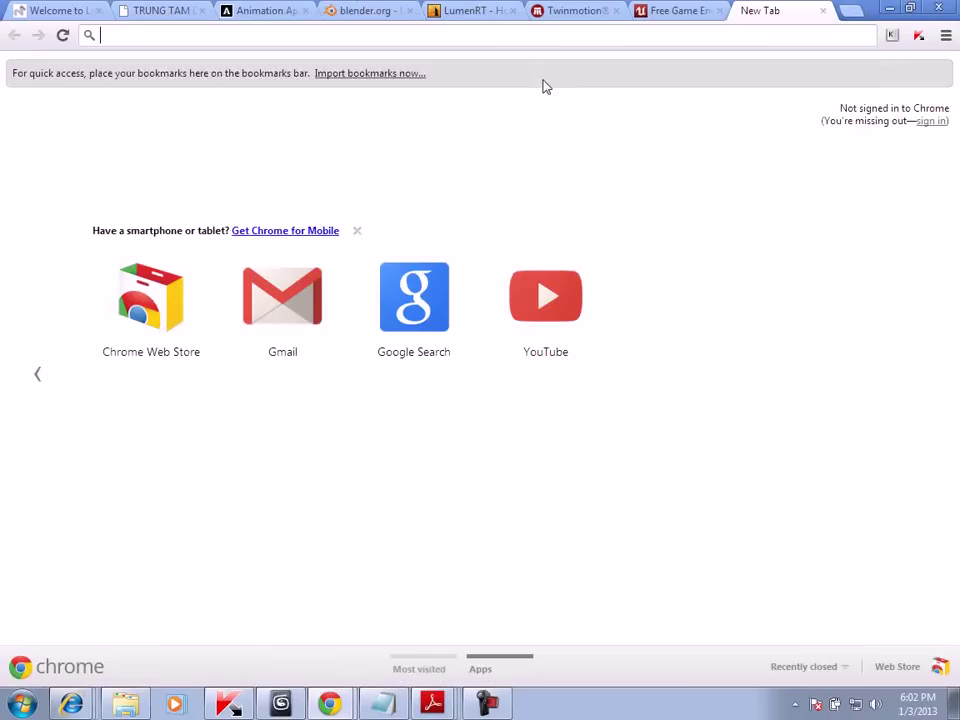
Enter crydev.com, then change the ending to 'net' and load crydev.net
{"action": "type", "text": "crydev.com"}
{"action": "key", "text": "Return"}
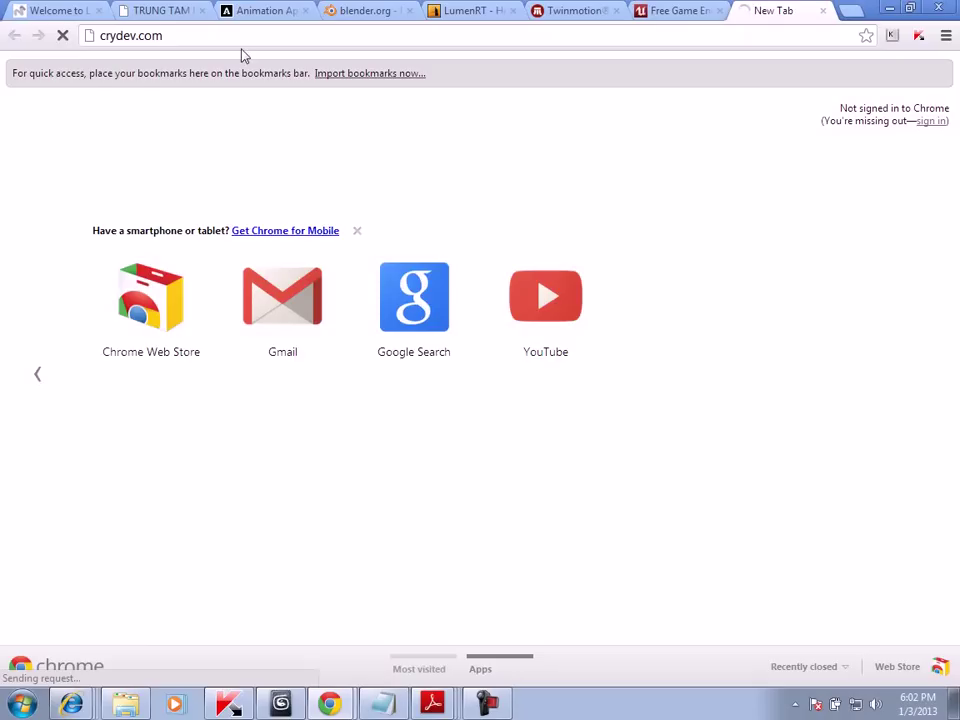
{"action": "key", "text": "BackSpace"}
{"action": "key", "text": "BackSpace"}
{"action": "key", "text": "BackSpace"}
{"action": "type", "text": "net"}
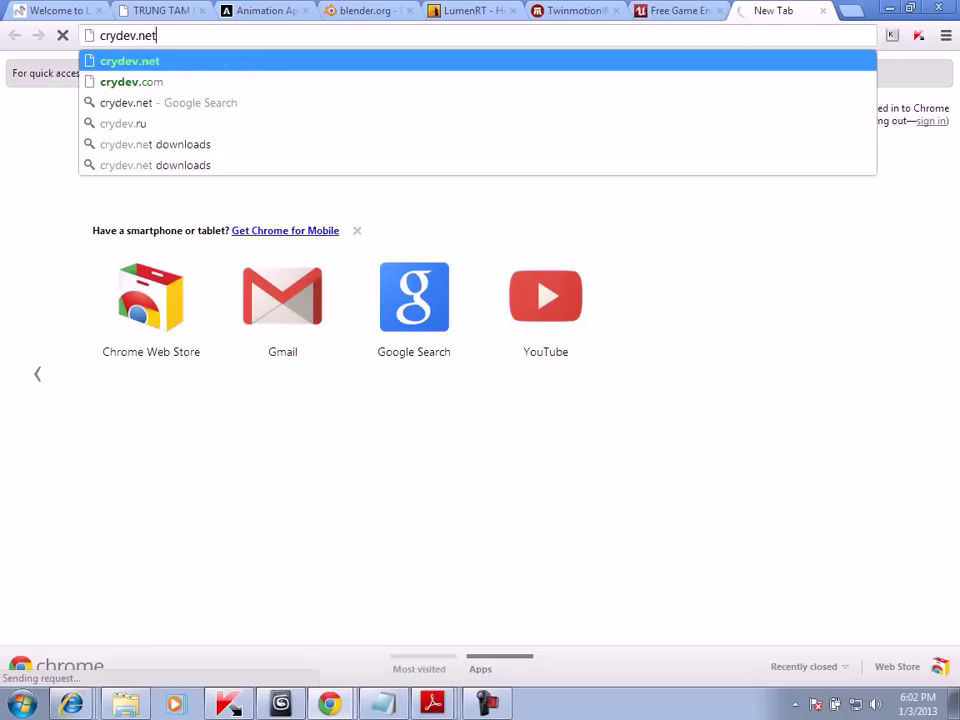
{"action": "key", "text": "Return"}
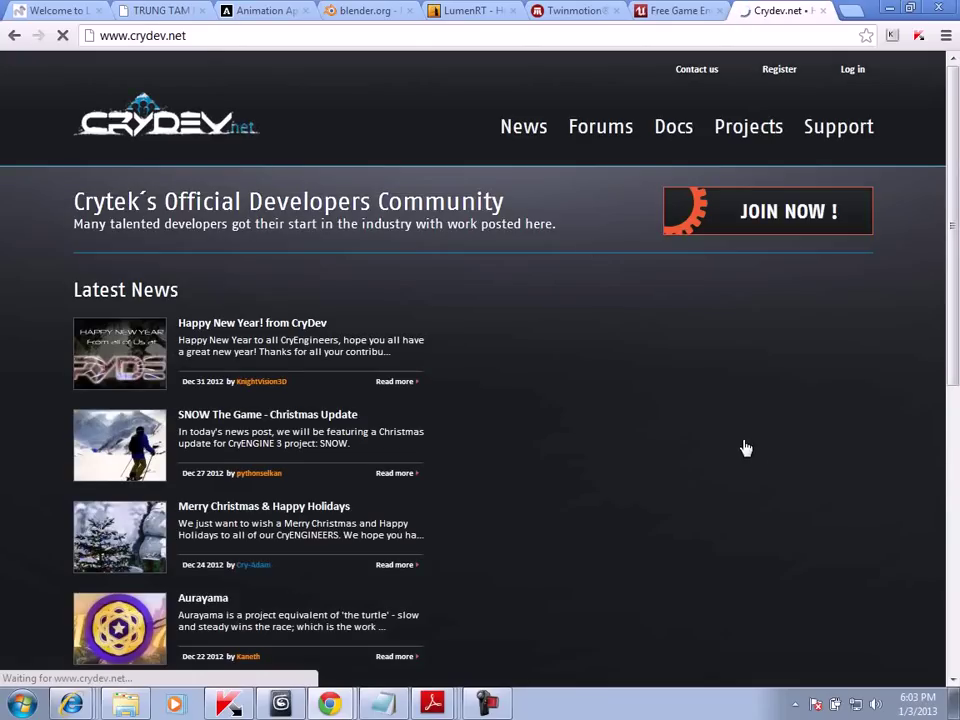
Scroll the CryDev homepage, glance at the Twinmotion and UDK tabs, and return
{"action": "scroll", "coordinate": [722, 390], "scroll_direction": "down", "scroll_amount": 3}
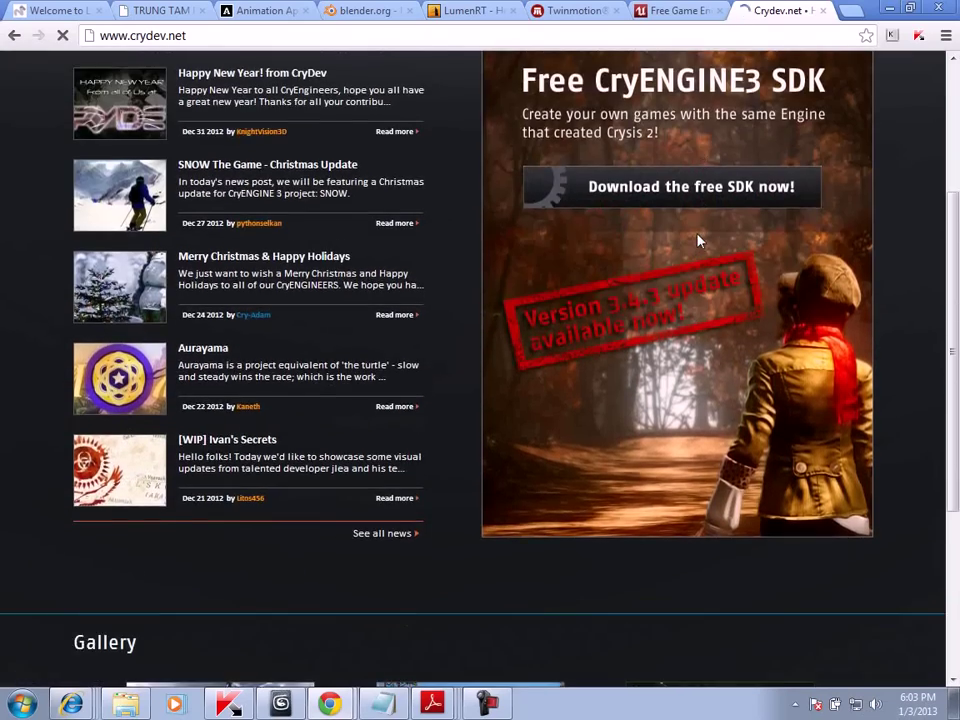
{"action": "scroll", "coordinate": [699, 241], "scroll_direction": "down", "scroll_amount": 3}
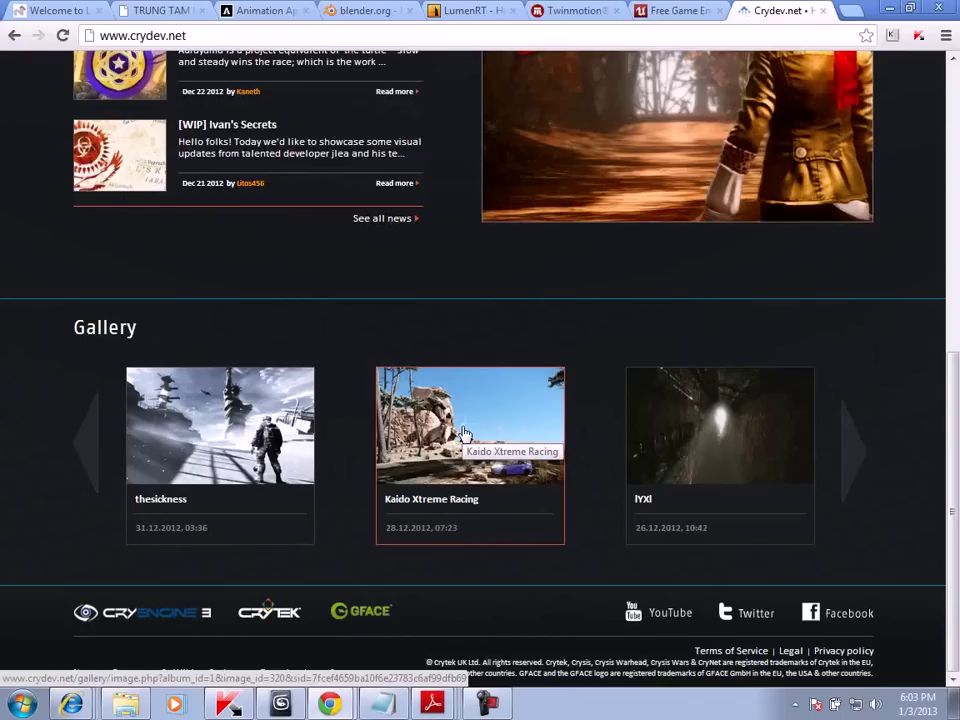
{"action": "scroll", "coordinate": [626, 332], "scroll_direction": "up", "scroll_amount": 6}
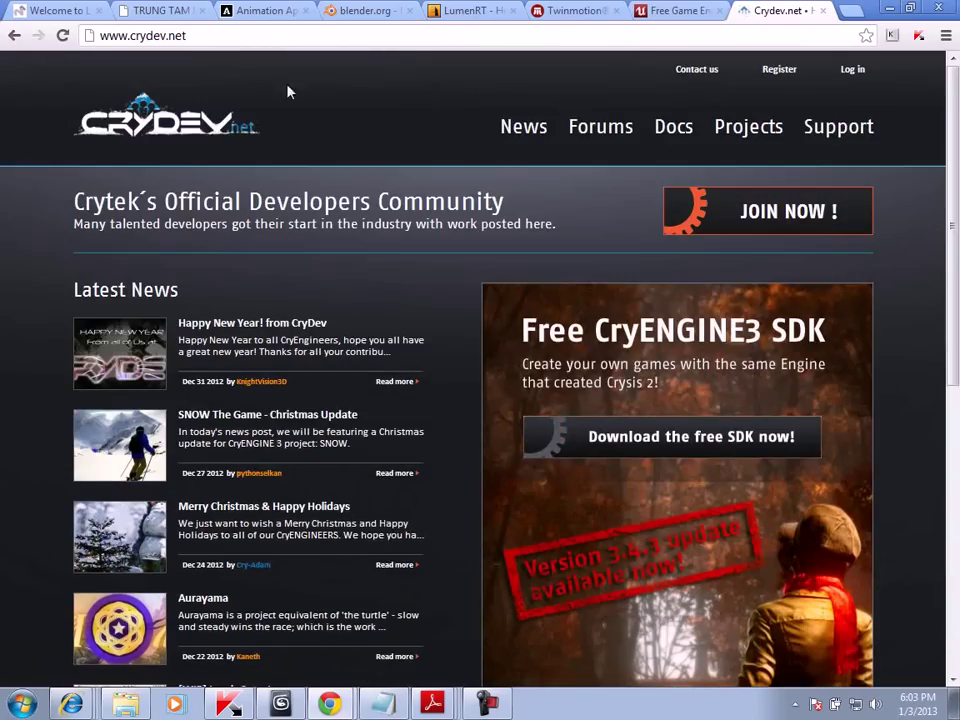
{"action": "left_click", "coordinate": [600, 12]}
{"action": "left_click", "coordinate": [670, 12]}
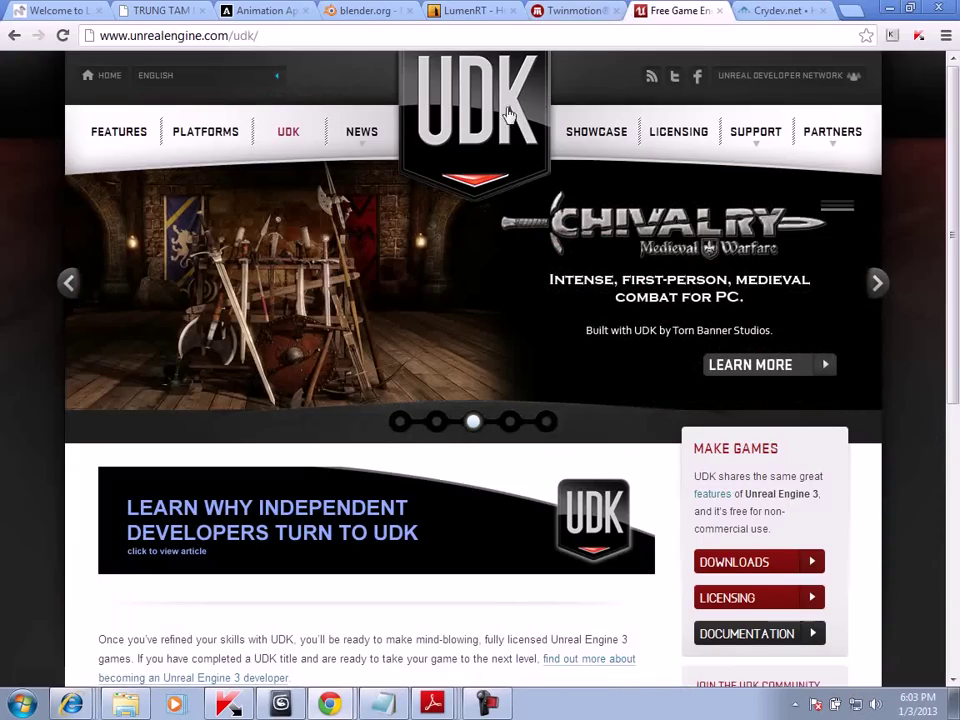
{"action": "left_click", "coordinate": [800, 11]}
Scroll through the CryDev gallery again, then switch to the blender.org tab
{"action": "scroll", "coordinate": [529, 317], "scroll_direction": "down", "scroll_amount": 2}
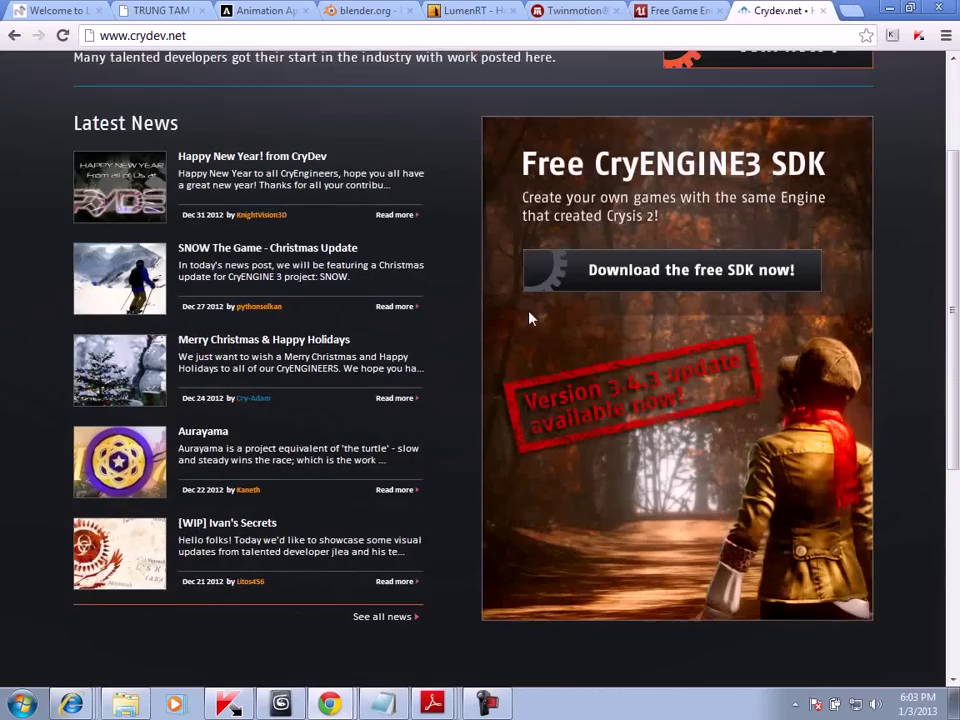
{"action": "scroll", "coordinate": [529, 317], "scroll_direction": "down", "scroll_amount": 2}
{"action": "scroll", "coordinate": [589, 424], "scroll_direction": "up", "scroll_amount": 3}
{"action": "scroll", "coordinate": [467, 347], "scroll_direction": "down", "scroll_amount": 3}
{"action": "scroll", "coordinate": [467, 347], "scroll_direction": "up", "scroll_amount": 3}
{"action": "left_click", "coordinate": [380, 12]}
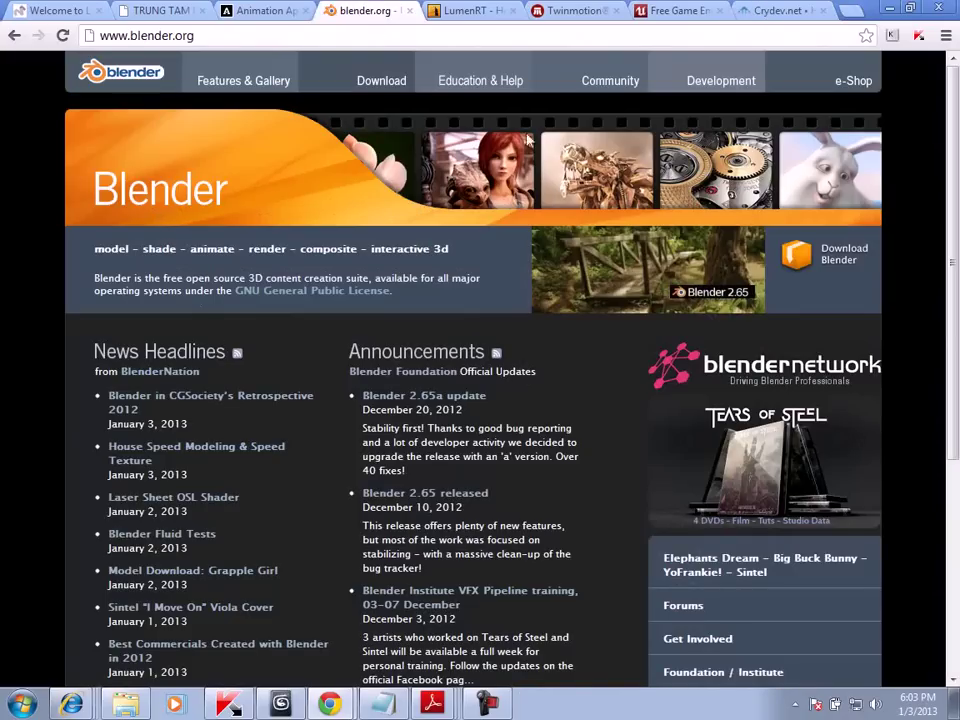
Open Blender's Features & Gallery page and scroll through its Features, Gallery and Movies sections
{"action": "left_click", "coordinate": [252, 81]}
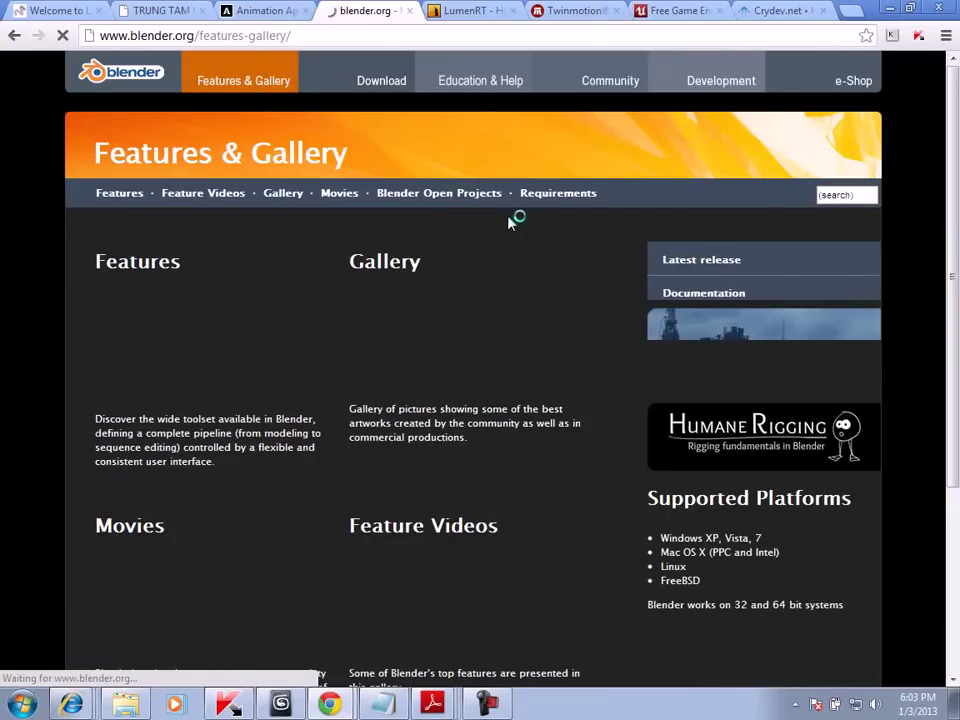
{"action": "scroll", "coordinate": [508, 222], "scroll_direction": "down", "scroll_amount": 3}
{"action": "scroll", "coordinate": [522, 258], "scroll_direction": "down", "scroll_amount": 2}
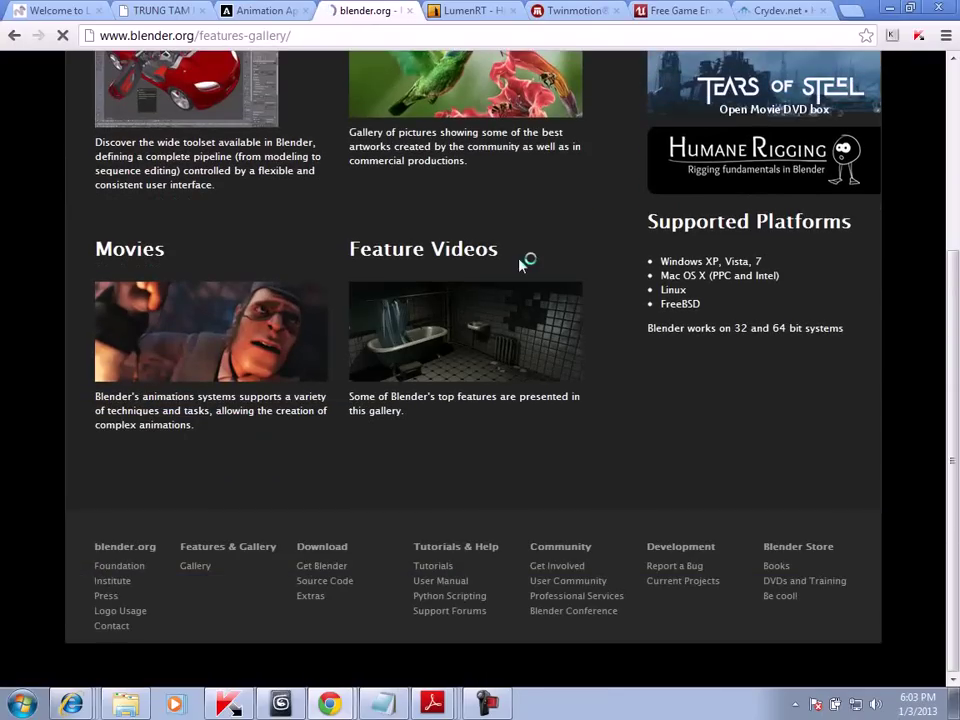
{"action": "scroll", "coordinate": [560, 357], "scroll_direction": "up", "scroll_amount": 5}
{"action": "scroll", "coordinate": [560, 357], "scroll_direction": "down", "scroll_amount": 1}
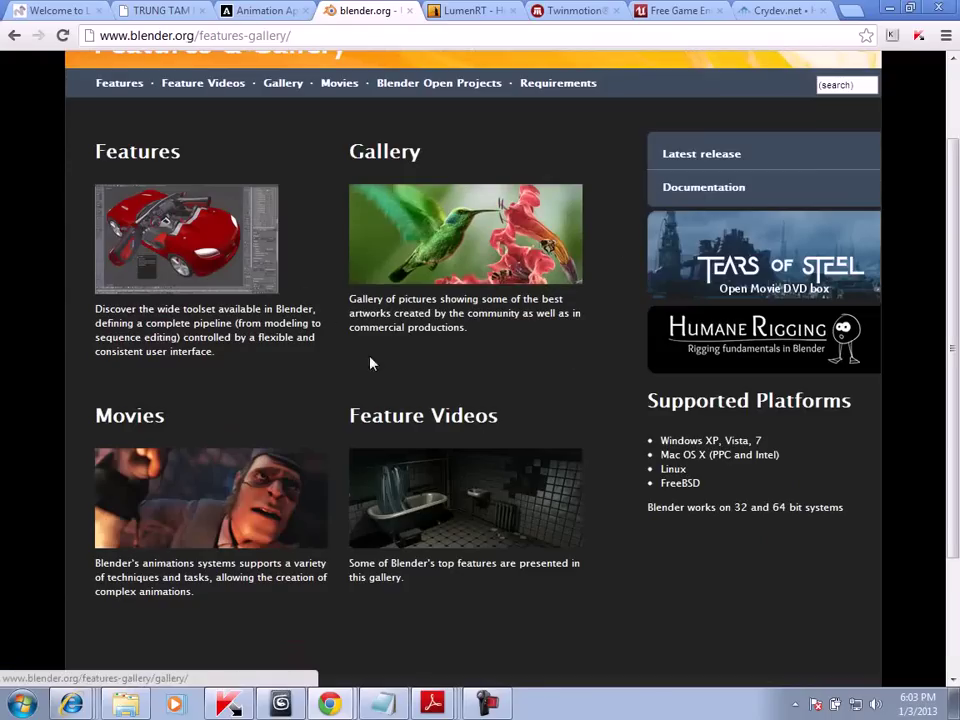
{"action": "scroll", "coordinate": [166, 160], "scroll_direction": "up", "scroll_amount": 2}
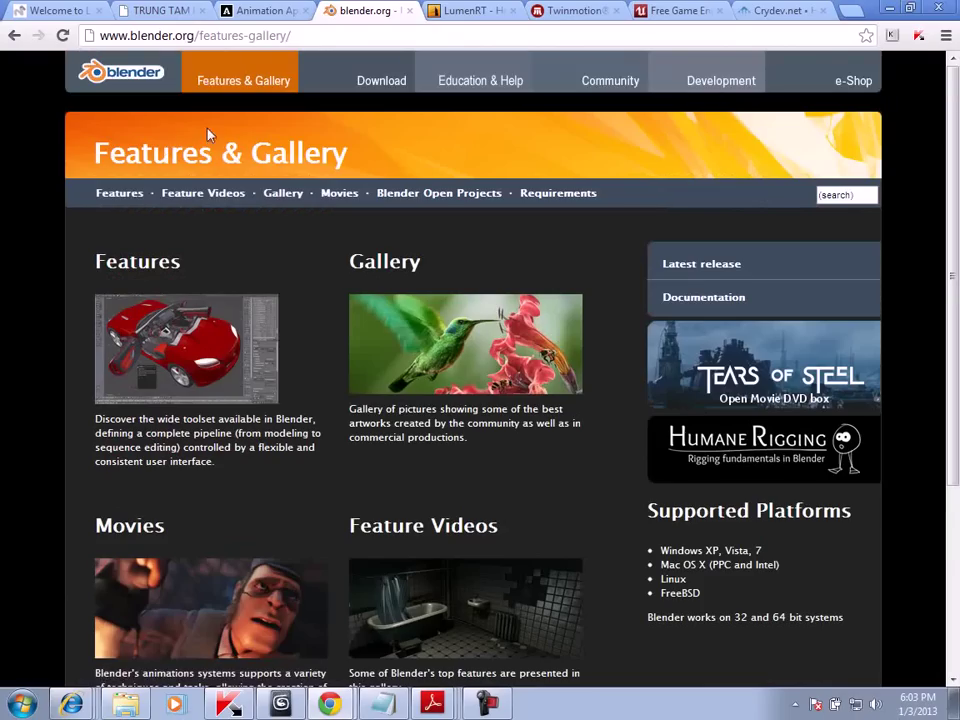
{"action": "scroll", "coordinate": [434, 358], "scroll_direction": "down", "scroll_amount": 2}
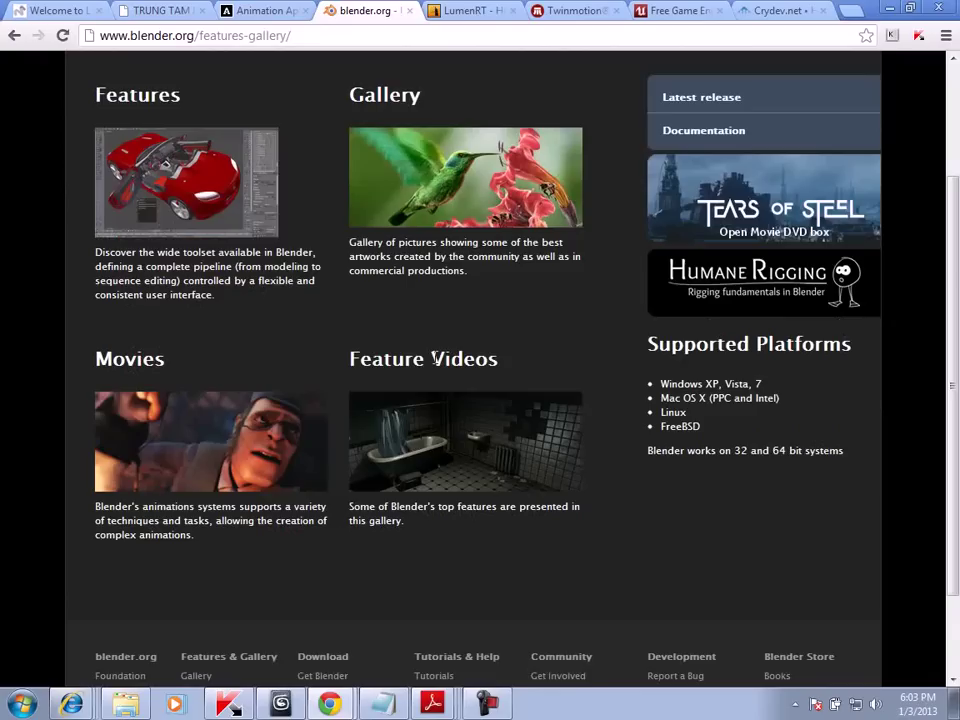
{"action": "scroll", "coordinate": [434, 358], "scroll_direction": "up", "scroll_amount": 2}
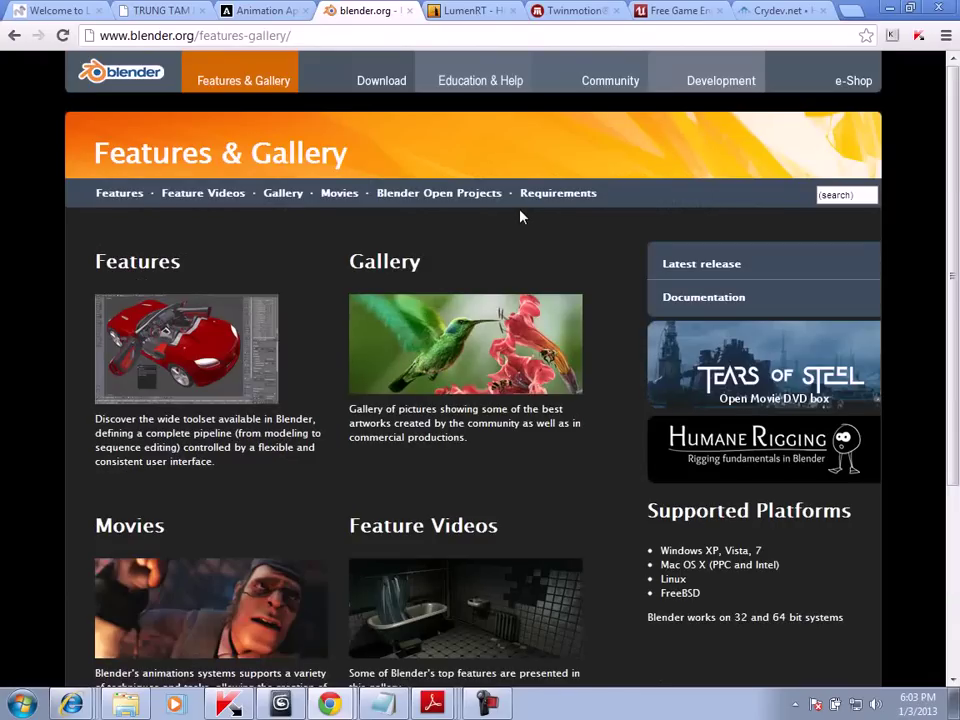
Open the Blender Art Gallery and scroll down to the CI Hall, BMW M5 and frog renders
{"action": "left_click", "coordinate": [295, 197]}
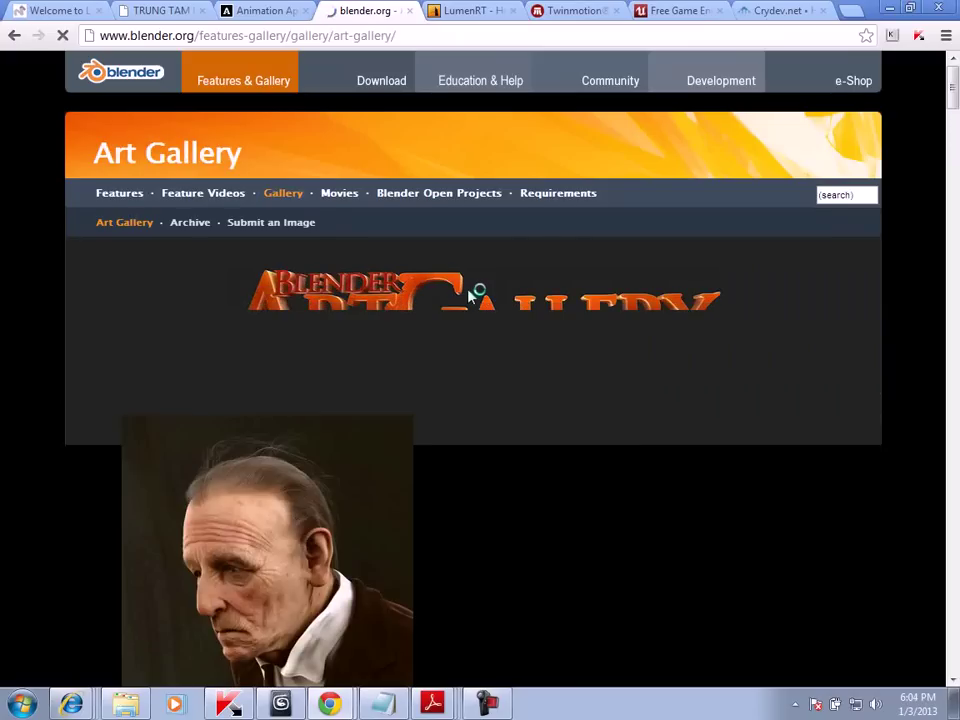
{"action": "scroll", "coordinate": [470, 293], "scroll_direction": "down", "scroll_amount": 3}
{"action": "scroll", "coordinate": [470, 293], "scroll_direction": "down", "scroll_amount": 2}
{"action": "scroll", "coordinate": [470, 293], "scroll_direction": "down", "scroll_amount": 3}
{"action": "scroll", "coordinate": [470, 293], "scroll_direction": "down", "scroll_amount": 3}
{"action": "scroll", "coordinate": [470, 293], "scroll_direction": "down", "scroll_amount": 3}
{"action": "scroll", "coordinate": [470, 293], "scroll_direction": "down", "scroll_amount": 3}
{"action": "scroll", "coordinate": [470, 293], "scroll_direction": "down", "scroll_amount": 4}
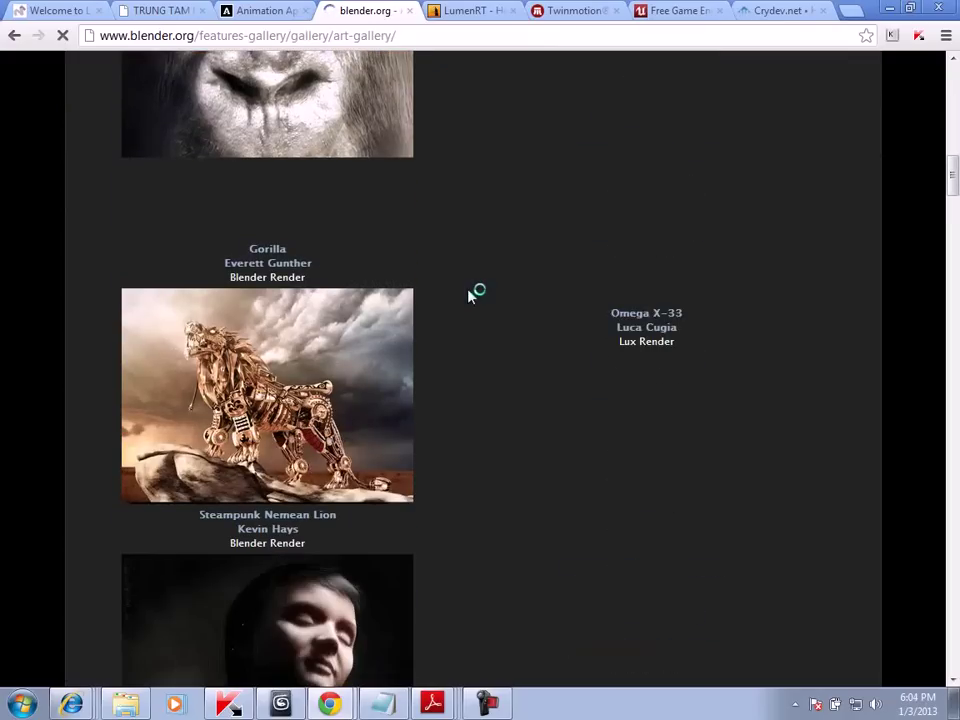
{"action": "scroll", "coordinate": [470, 293], "scroll_direction": "down", "scroll_amount": 4}
{"action": "scroll", "coordinate": [470, 293], "scroll_direction": "down", "scroll_amount": 3}
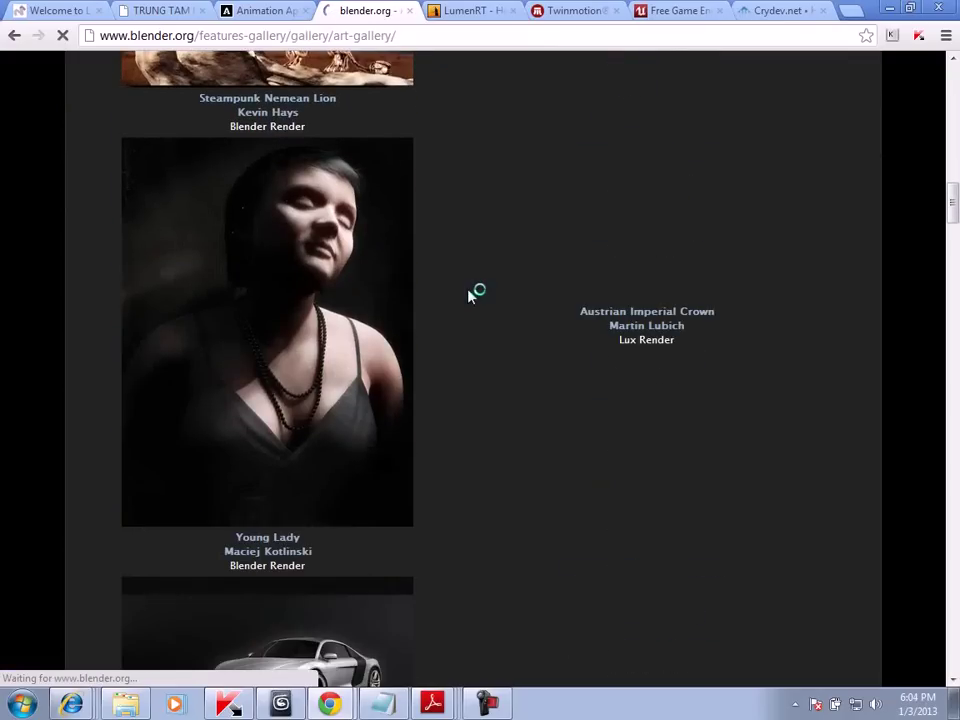
{"action": "scroll", "coordinate": [470, 293], "scroll_direction": "down", "scroll_amount": 4}
{"action": "scroll", "coordinate": [470, 293], "scroll_direction": "down", "scroll_amount": 3}
{"action": "scroll", "coordinate": [470, 293], "scroll_direction": "down", "scroll_amount": 3}
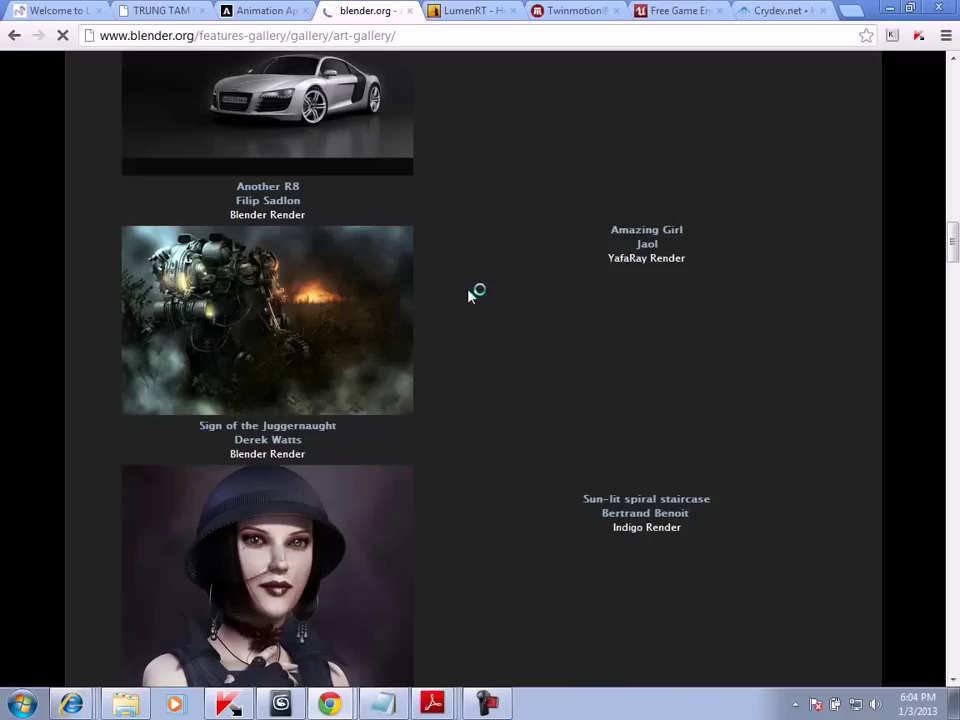
{"action": "scroll", "coordinate": [470, 293], "scroll_direction": "down", "scroll_amount": 4}
{"action": "scroll", "coordinate": [330, 332], "scroll_direction": "up", "scroll_amount": 6}
{"action": "scroll", "coordinate": [229, 388], "scroll_direction": "down", "scroll_amount": 1}
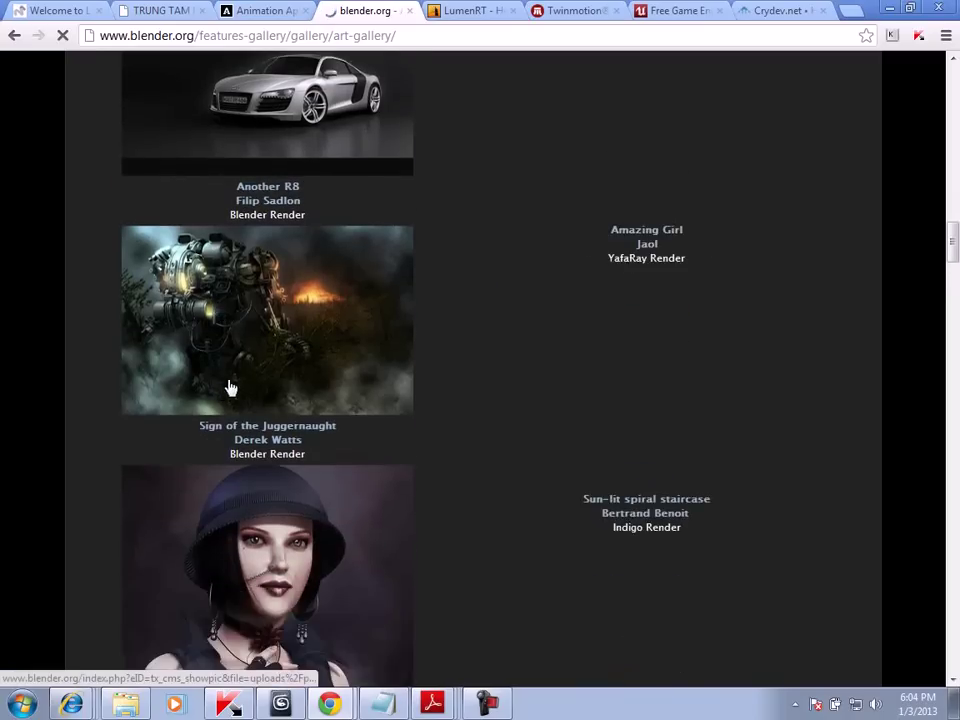
{"action": "scroll", "coordinate": [268, 369], "scroll_direction": "up", "scroll_amount": 3}
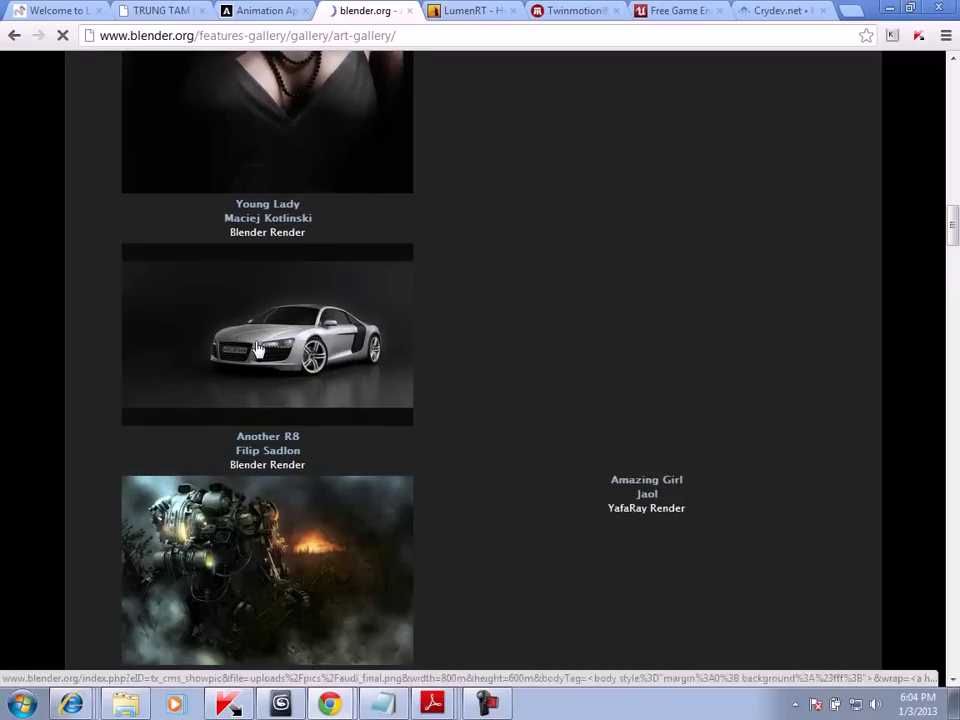
{"action": "scroll", "coordinate": [418, 360], "scroll_direction": "down", "scroll_amount": 3}
{"action": "scroll", "coordinate": [418, 362], "scroll_direction": "down", "scroll_amount": 1}
{"action": "scroll", "coordinate": [360, 310], "scroll_direction": "up", "scroll_amount": 3}
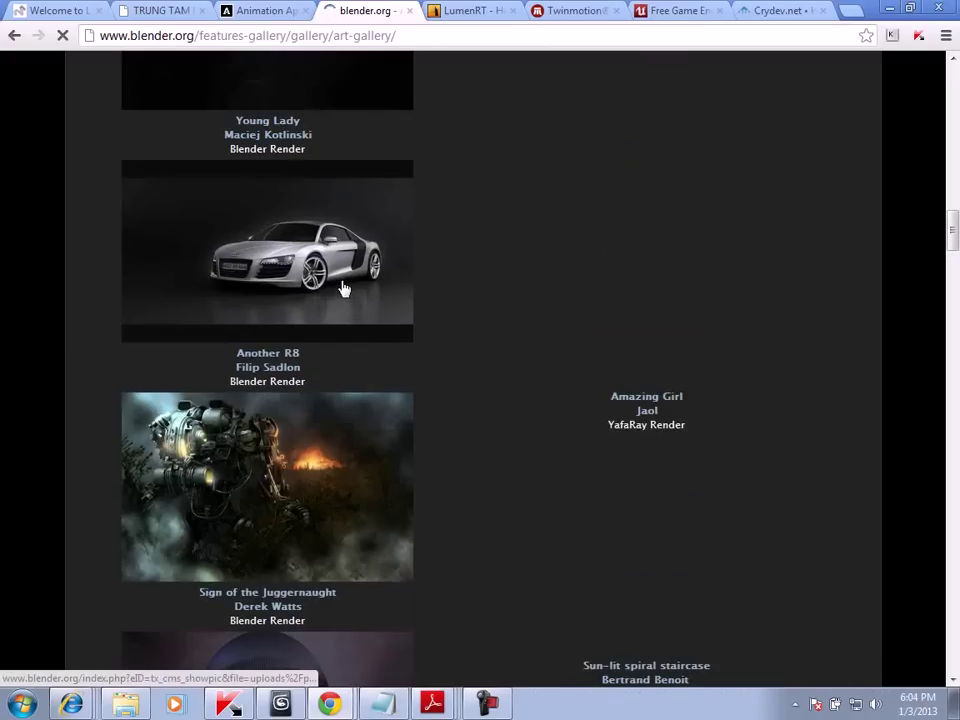
{"action": "scroll", "coordinate": [555, 253], "scroll_direction": "up", "scroll_amount": 1}
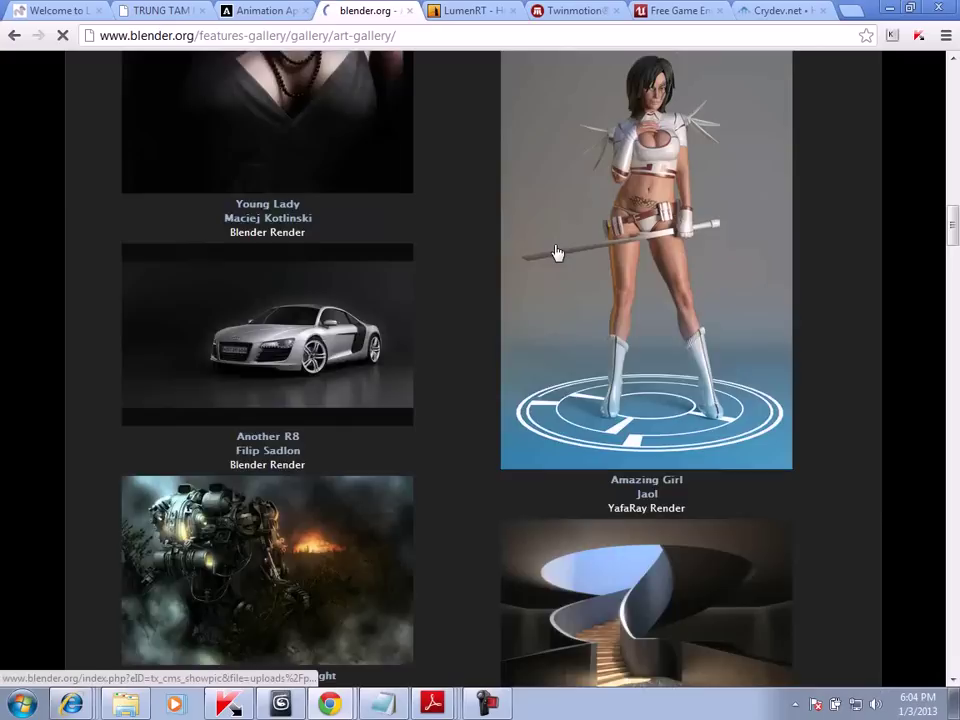
{"action": "scroll", "coordinate": [555, 253], "scroll_direction": "up", "scroll_amount": 2}
{"action": "scroll", "coordinate": [555, 253], "scroll_direction": "up", "scroll_amount": 3}
{"action": "scroll", "coordinate": [555, 253], "scroll_direction": "up", "scroll_amount": 1}
{"action": "scroll", "coordinate": [645, 270], "scroll_direction": "up", "scroll_amount": 1}
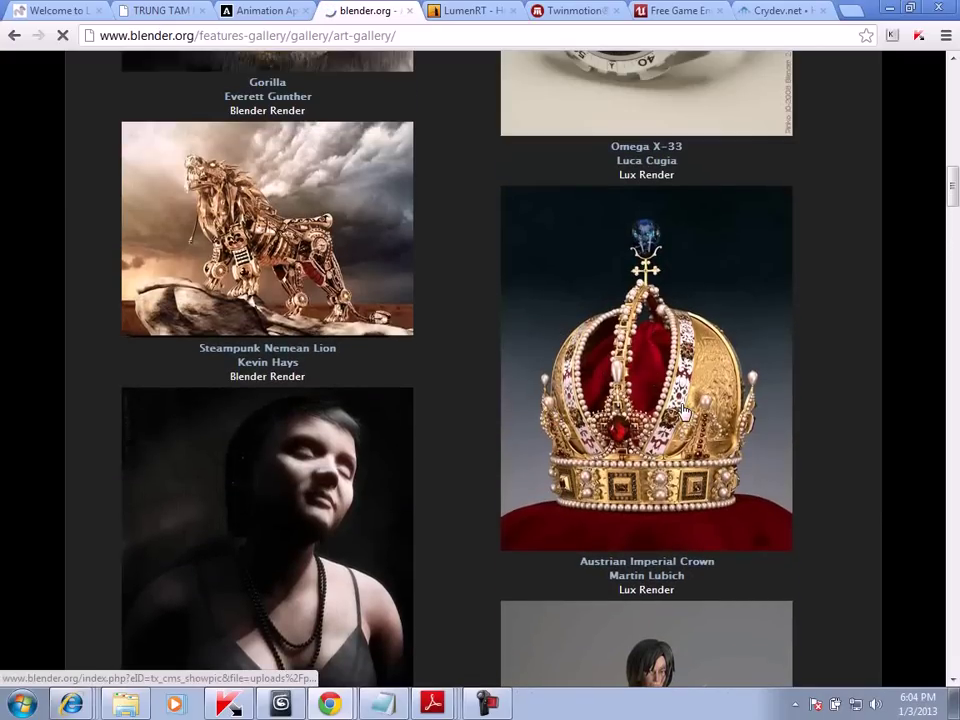
{"action": "scroll", "coordinate": [685, 412], "scroll_direction": "down", "scroll_amount": 5}
{"action": "scroll", "coordinate": [683, 412], "scroll_direction": "down", "scroll_amount": 10}
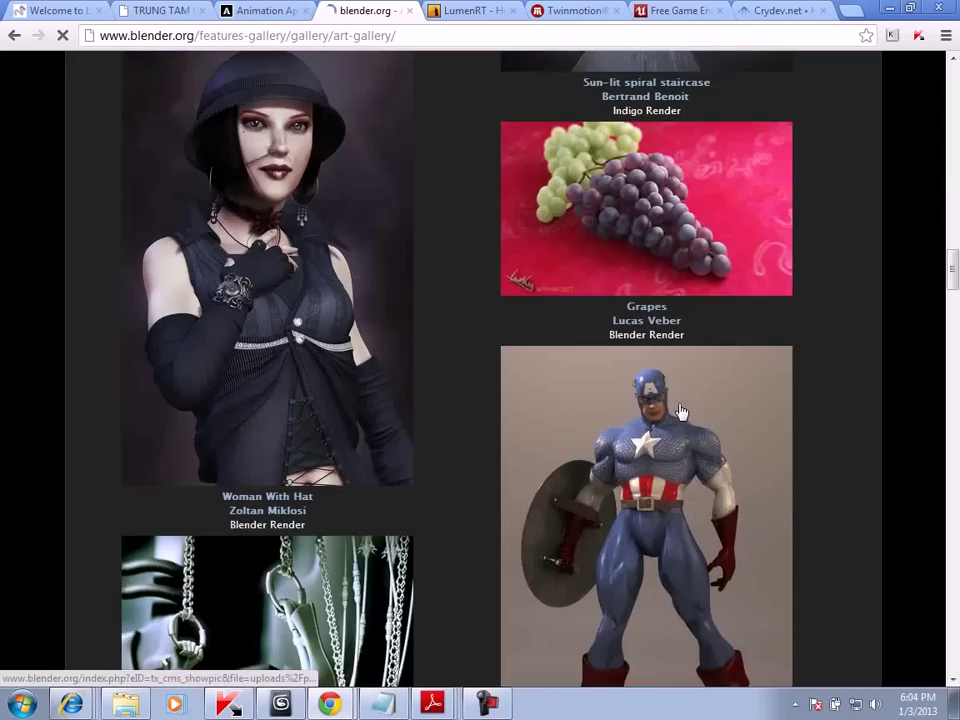
{"action": "scroll", "coordinate": [680, 412], "scroll_direction": "down", "scroll_amount": 3}
{"action": "scroll", "coordinate": [680, 412], "scroll_direction": "down", "scroll_amount": 5}
{"action": "scroll", "coordinate": [680, 412], "scroll_direction": "down", "scroll_amount": 1}
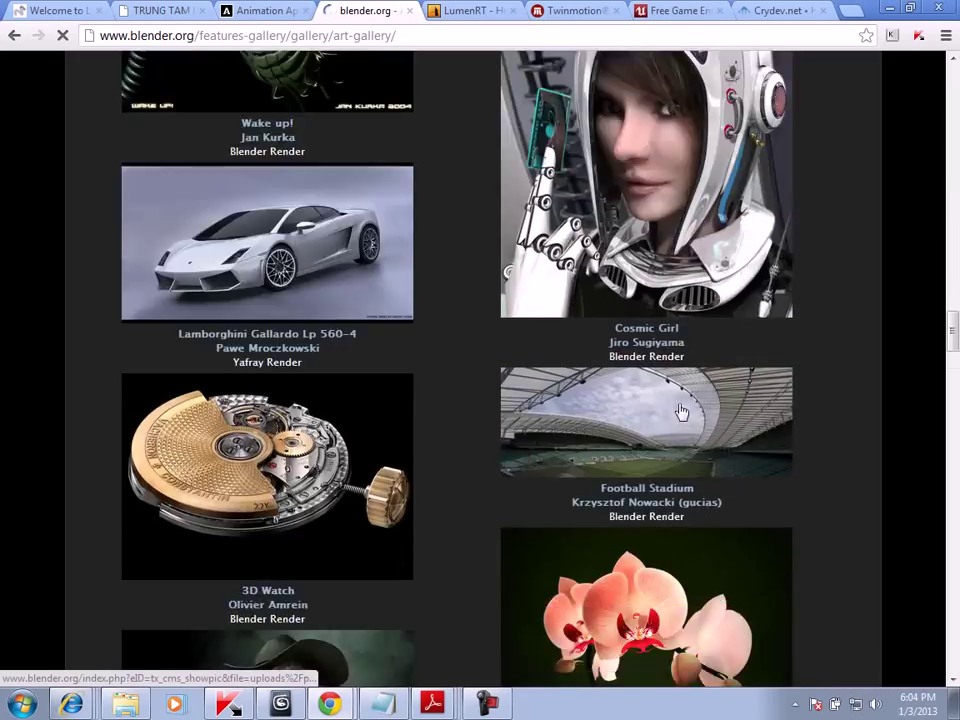
{"action": "scroll", "coordinate": [680, 412], "scroll_direction": "down", "scroll_amount": 4}
{"action": "scroll", "coordinate": [680, 412], "scroll_direction": "down", "scroll_amount": 2}
{"action": "scroll", "coordinate": [680, 412], "scroll_direction": "down", "scroll_amount": 3}
{"action": "scroll", "coordinate": [680, 412], "scroll_direction": "down", "scroll_amount": 3}
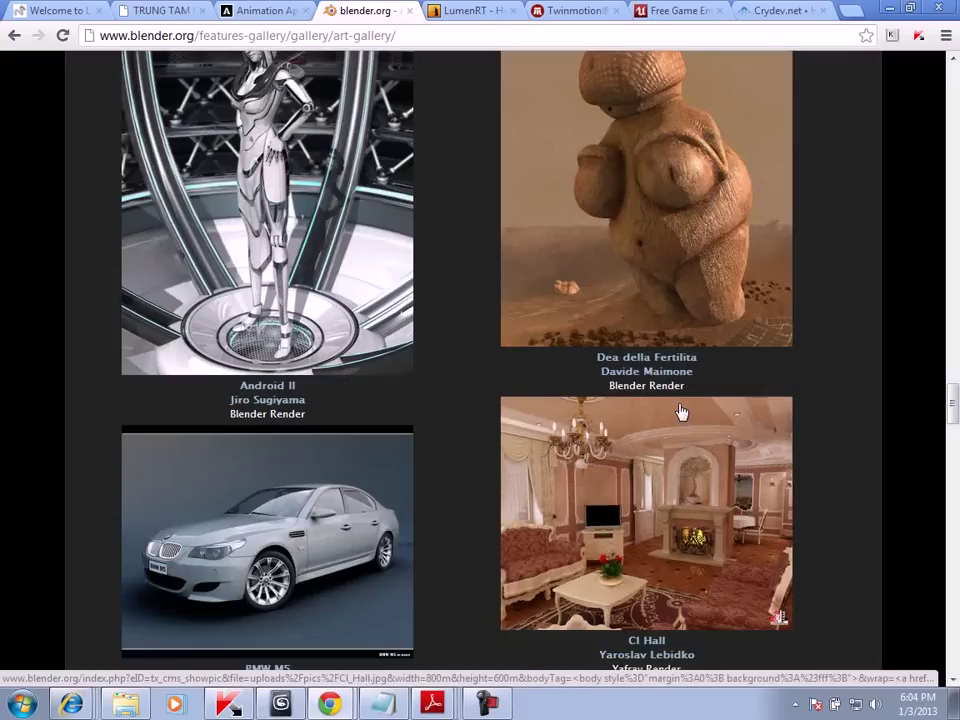
{"action": "scroll", "coordinate": [680, 410], "scroll_direction": "down", "scroll_amount": 3}
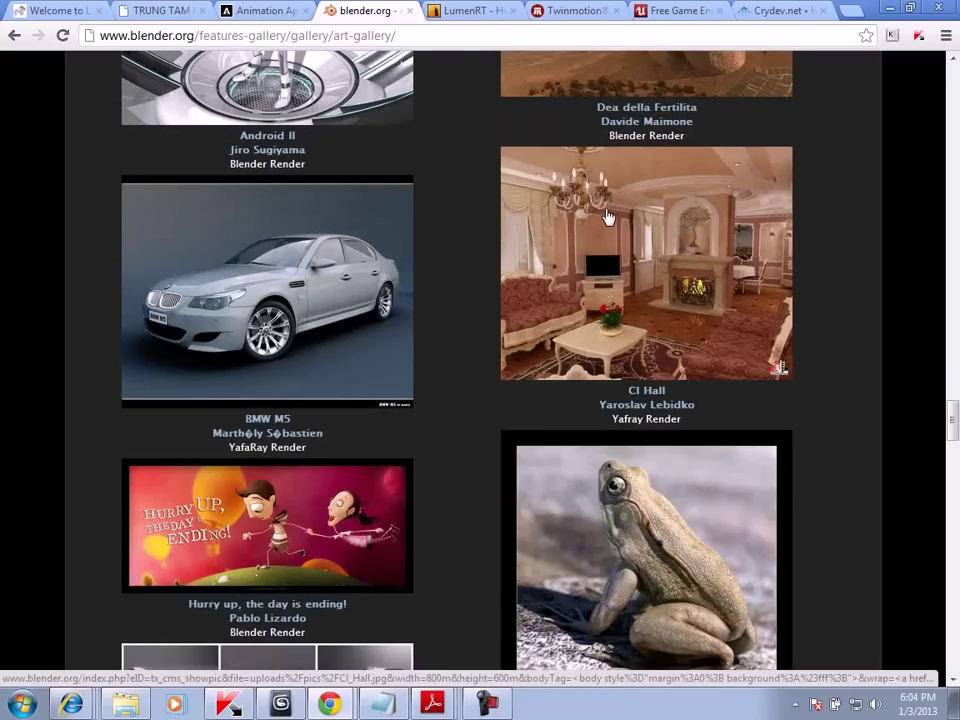
Enlarge and close the CI Hall render, then select the redsun.edu.vn tab's address
{"action": "left_click", "coordinate": [641, 261]}
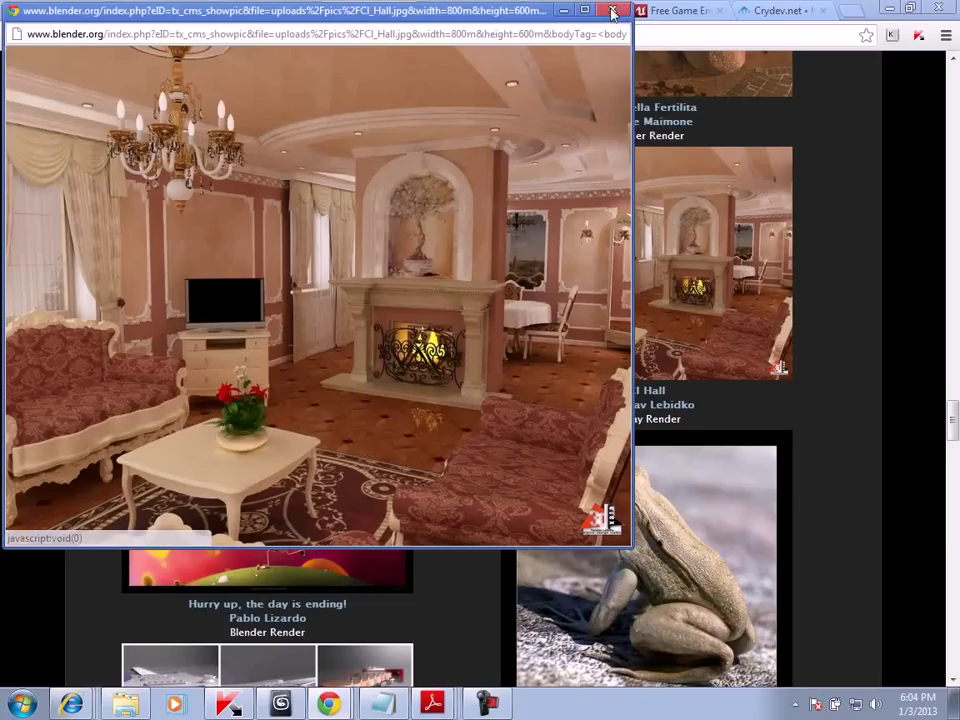
{"action": "left_click", "coordinate": [612, 10]}
{"action": "left_click", "coordinate": [62, 11]}
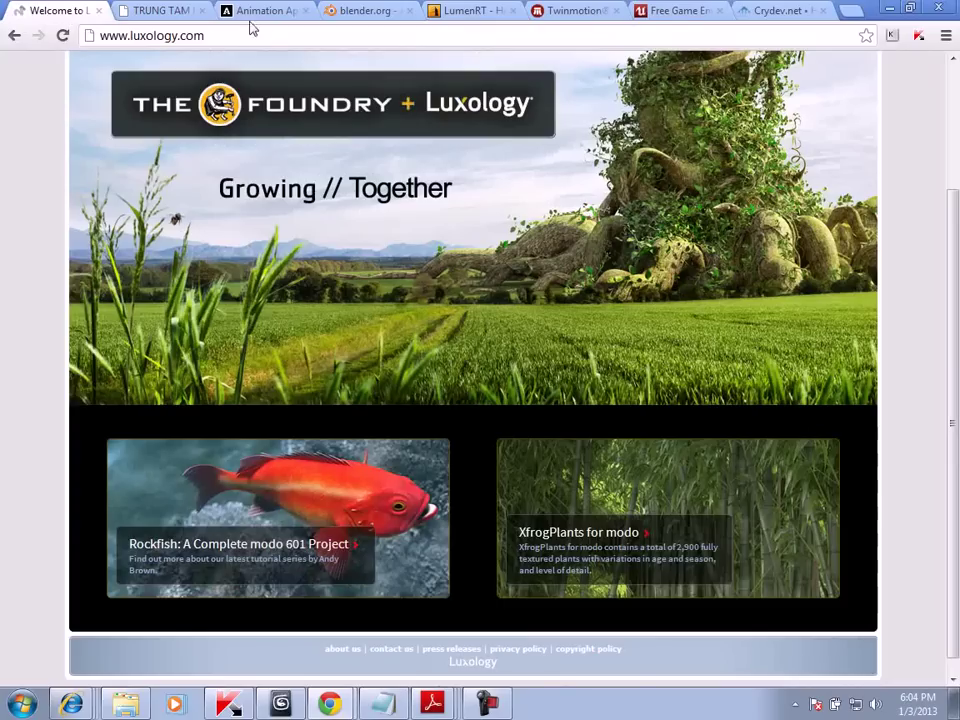
{"action": "left_click", "coordinate": [180, 11]}
{"action": "left_click", "coordinate": [230, 35]}
Load revitcity.com and open its image gallery
{"action": "type", "text": "re"}
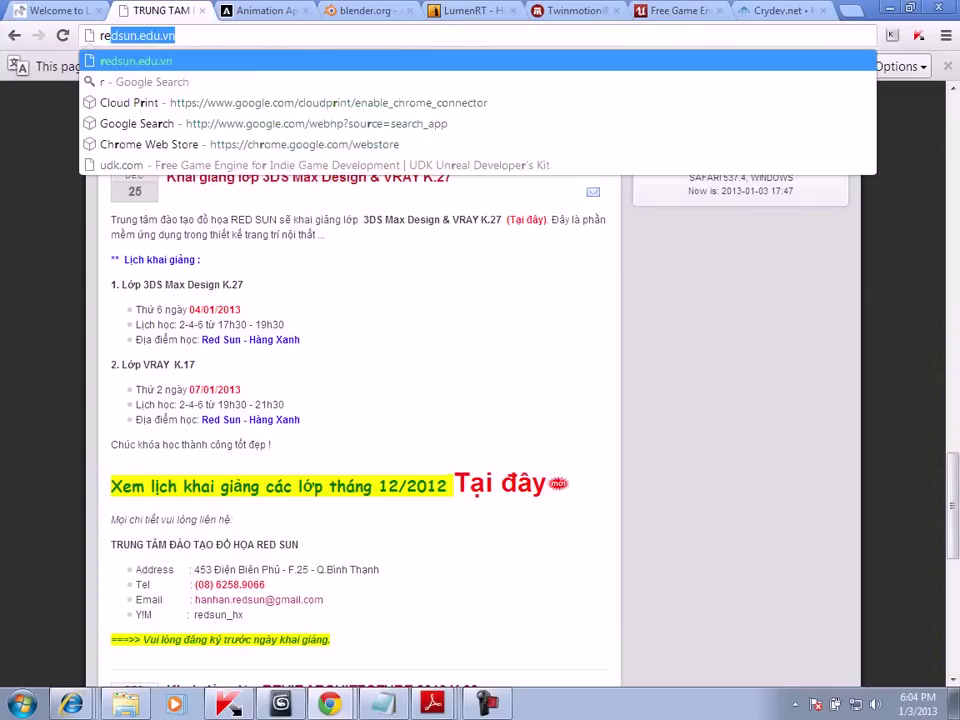
{"action": "type", "text": "vitcit"}
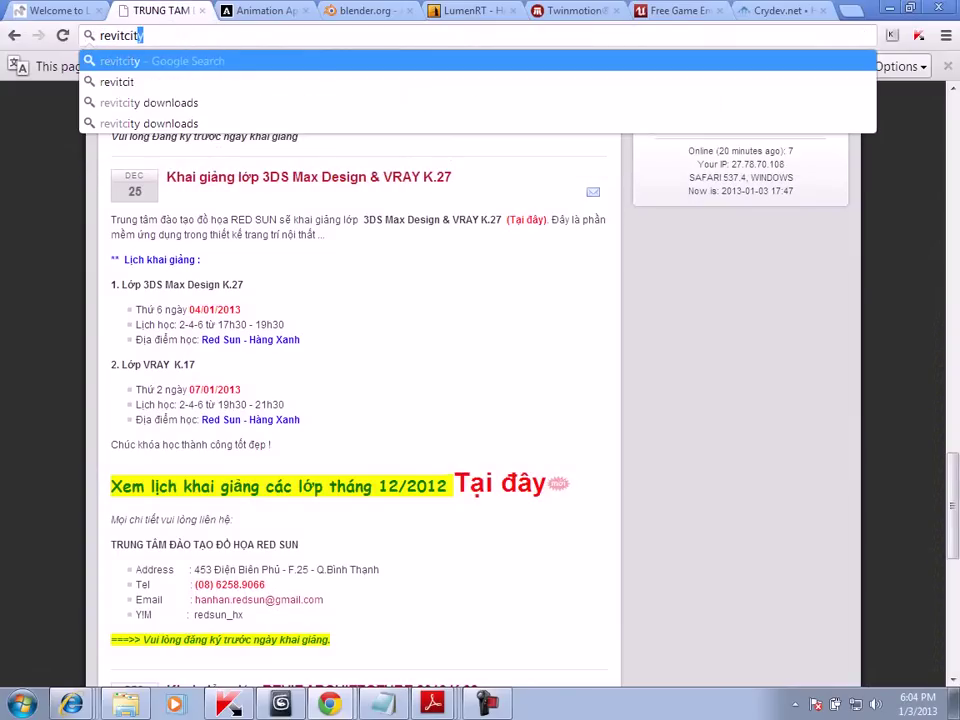
{"action": "type", "text": "y.com"}
{"action": "key", "text": "Return"}
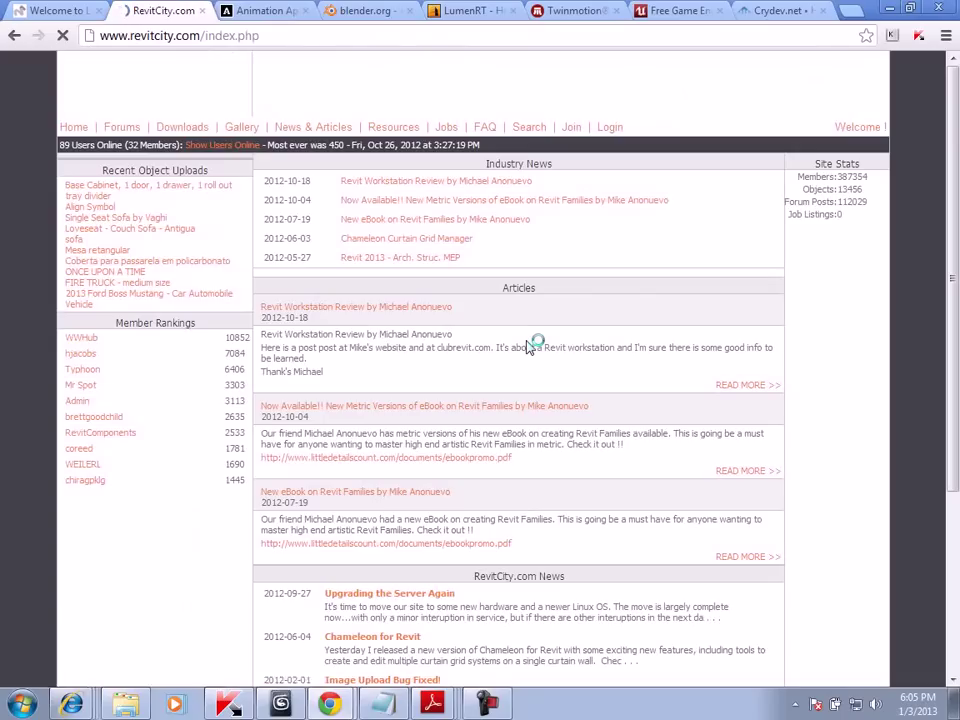
{"action": "left_click", "coordinate": [242, 135]}
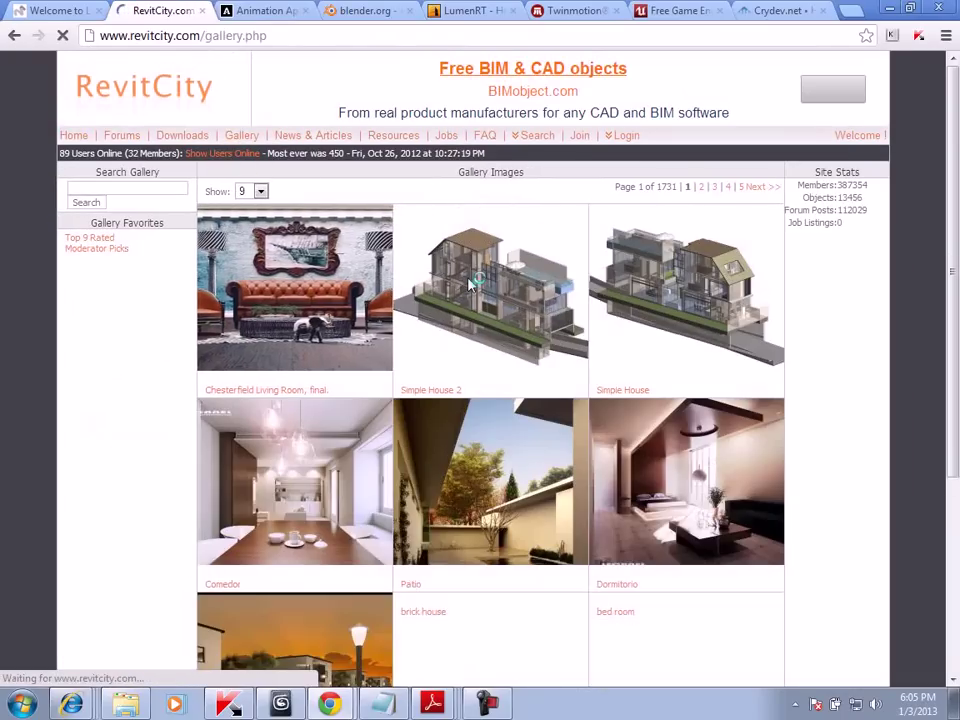
Go to page 2 of the RevitCity gallery, then open a blank new tab
{"action": "scroll", "coordinate": [467, 282], "scroll_direction": "down", "scroll_amount": 1}
{"action": "scroll", "coordinate": [446, 424], "scroll_direction": "down", "scroll_amount": 1}
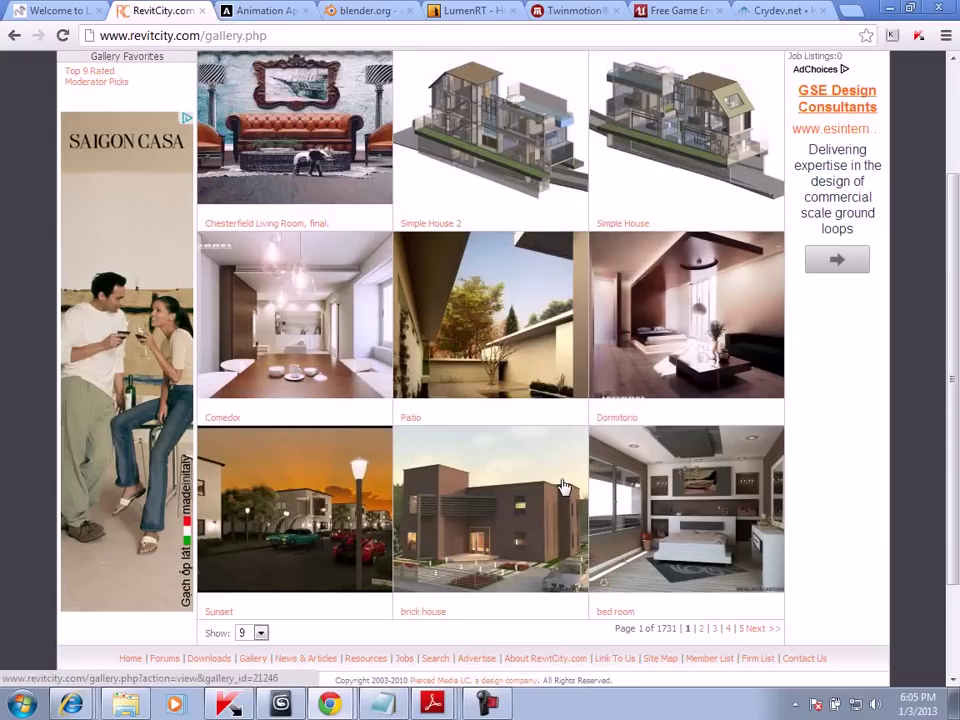
{"action": "scroll", "coordinate": [557, 461], "scroll_direction": "up", "scroll_amount": 2}
{"action": "scroll", "coordinate": [553, 443], "scroll_direction": "down", "scroll_amount": 3}
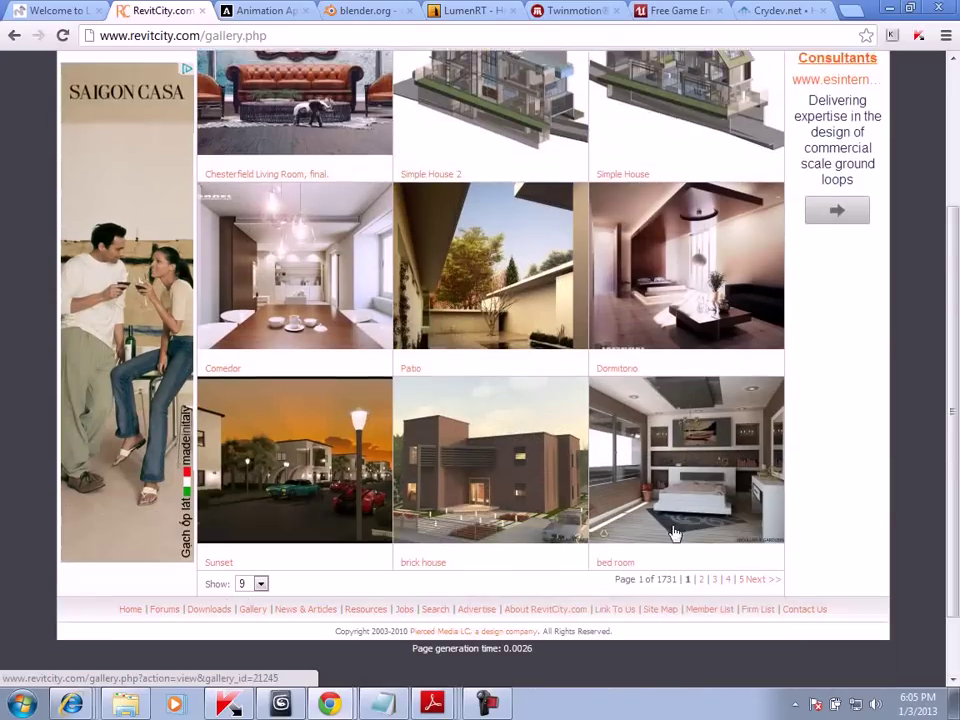
{"action": "scroll", "coordinate": [671, 525], "scroll_direction": "down", "scroll_amount": 2}
{"action": "left_click", "coordinate": [700, 497]}
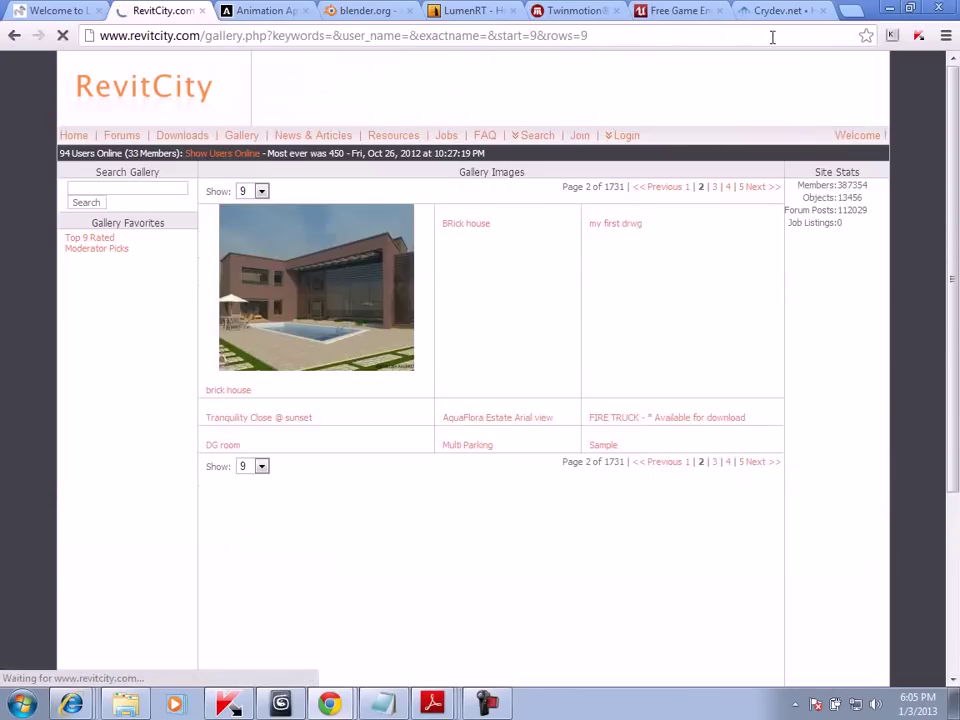
{"action": "left_click", "coordinate": [810, 11]}
{"action": "left_click", "coordinate": [845, 10]}
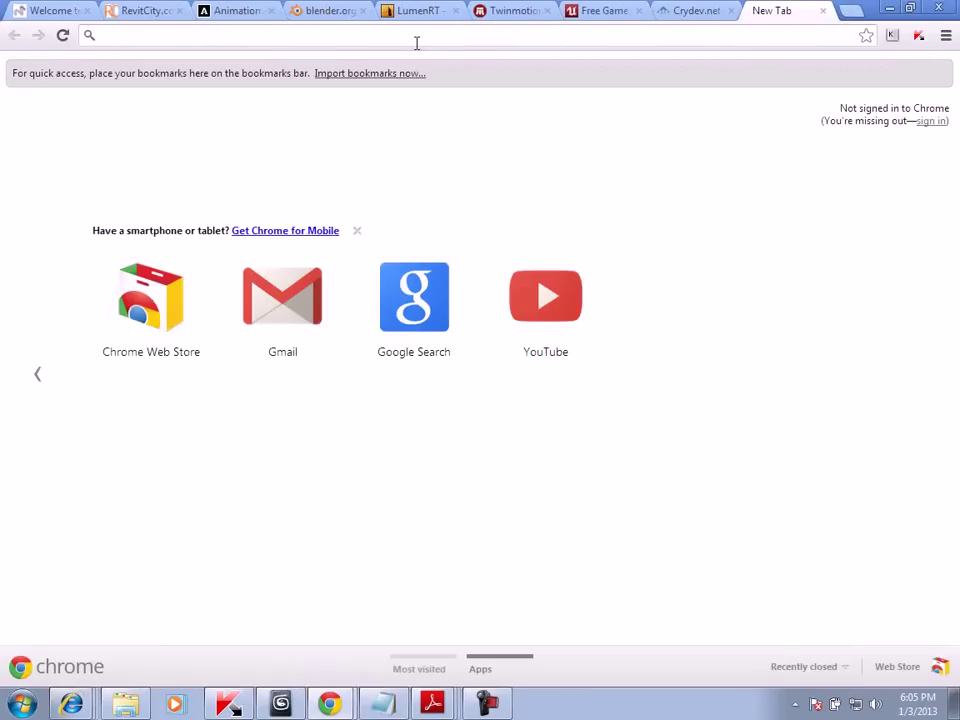
Load laptopvip.com in the address bar, correcting the typos
{"action": "type", "text": "laptopvip"}
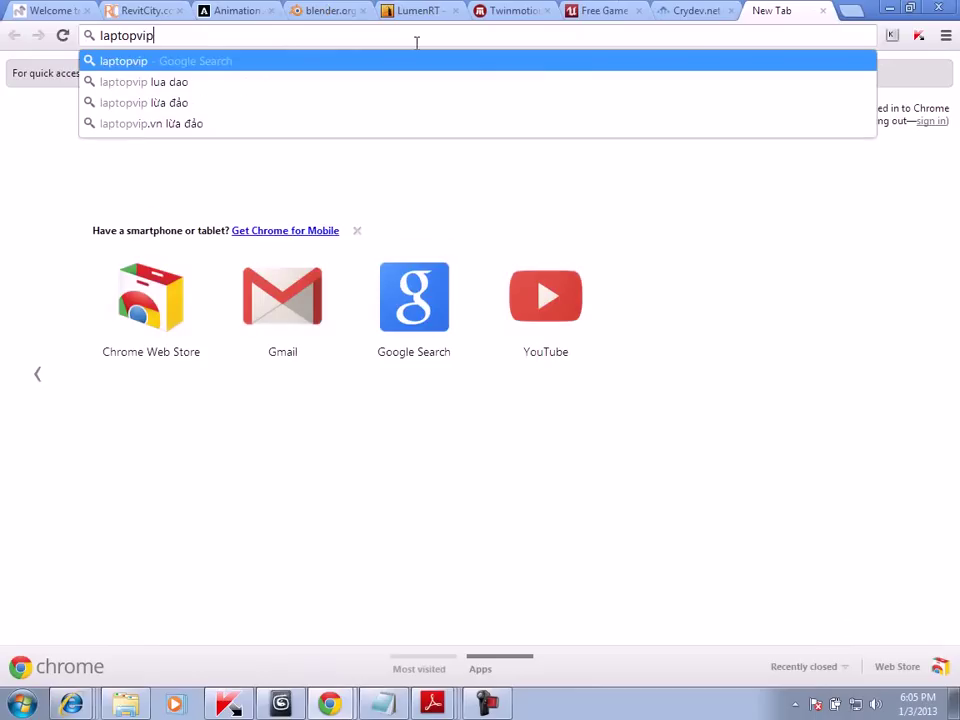
{"action": "type", "text": ".co"}
{"action": "key", "text": "BackSpace"}
{"action": "type", "text": "om"}
{"action": "key", "text": "Return"}
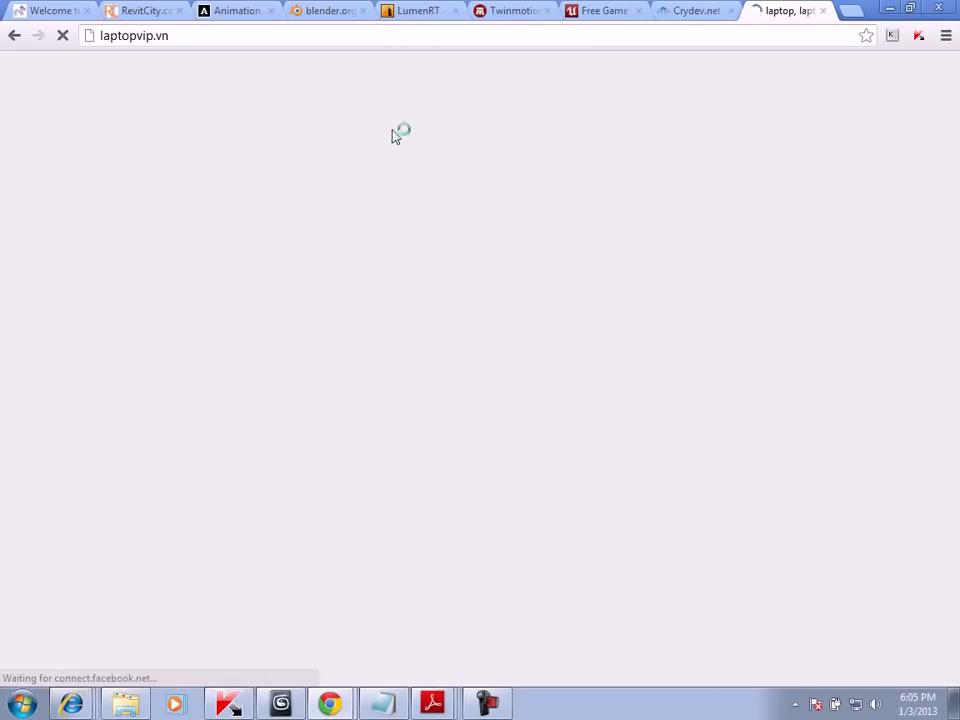
Browse the ALIENWARE (Gamer) listing of M14x, M17x and M18x laptops with VND prices
{"action": "scroll", "coordinate": [477, 256], "scroll_direction": "down", "scroll_amount": 2}
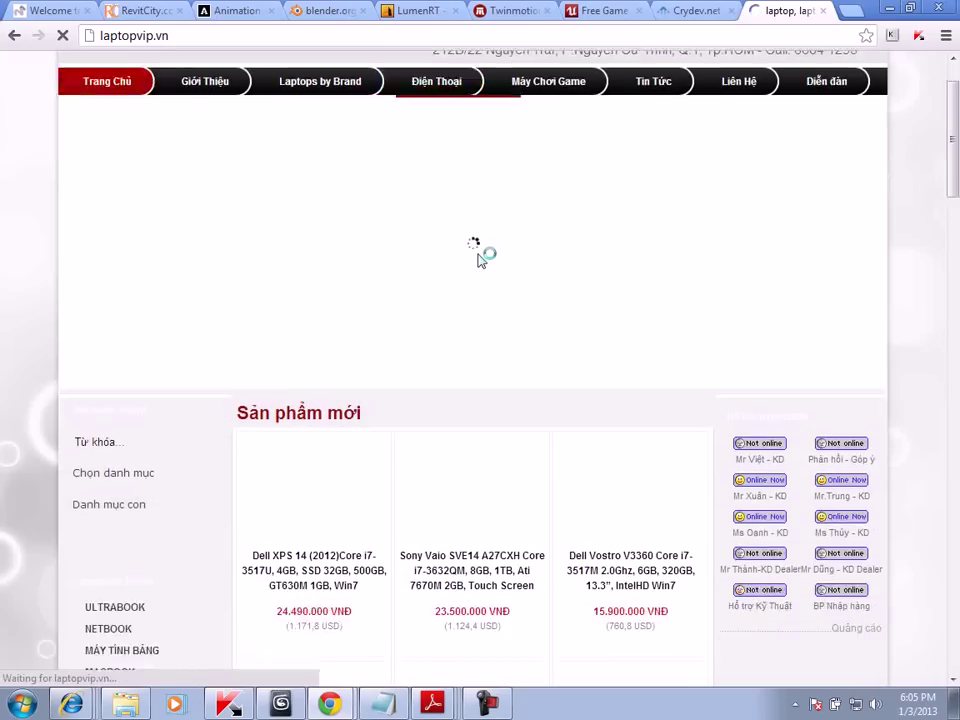
{"action": "scroll", "coordinate": [342, 368], "scroll_direction": "down", "scroll_amount": 2}
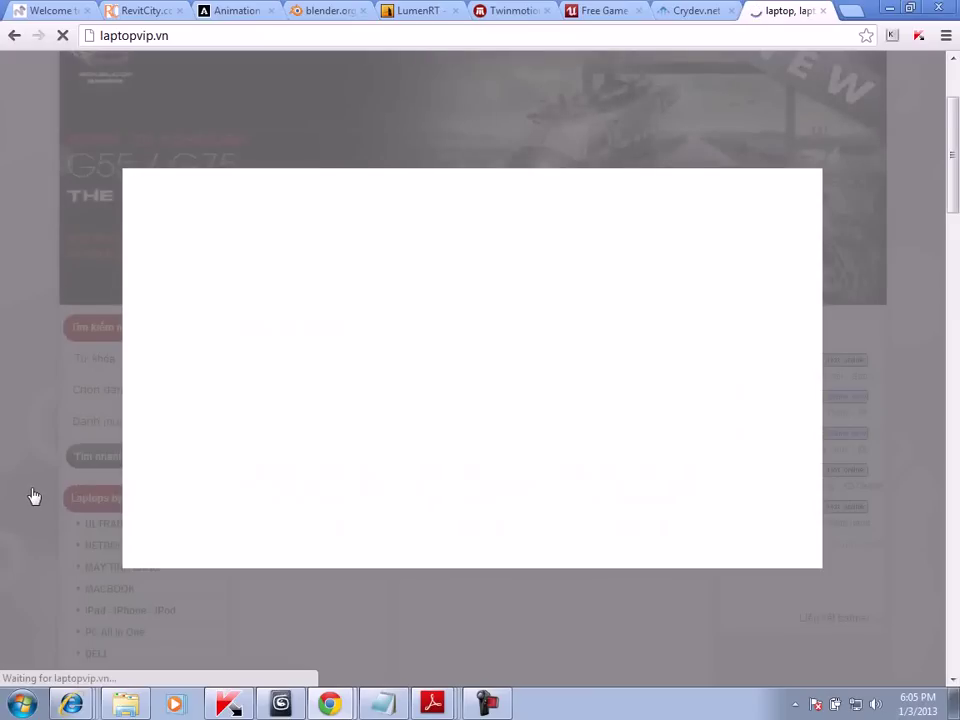
{"action": "scroll", "coordinate": [602, 293], "scroll_direction": "down", "scroll_amount": 1}
{"action": "scroll", "coordinate": [236, 414], "scroll_direction": "down", "scroll_amount": 1}
{"action": "scroll", "coordinate": [214, 396], "scroll_direction": "down", "scroll_amount": 1}
{"action": "scroll", "coordinate": [266, 392], "scroll_direction": "down", "scroll_amount": 2}
{"action": "scroll", "coordinate": [138, 308], "scroll_direction": "down", "scroll_amount": 1}
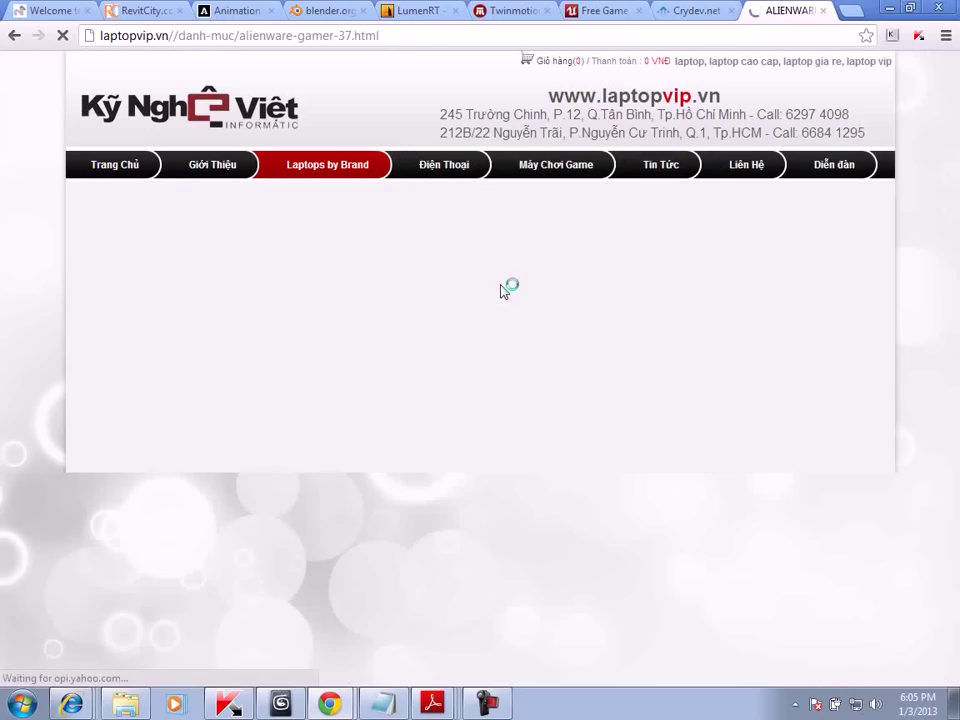
{"action": "scroll", "coordinate": [504, 290], "scroll_direction": "down", "scroll_amount": 1}
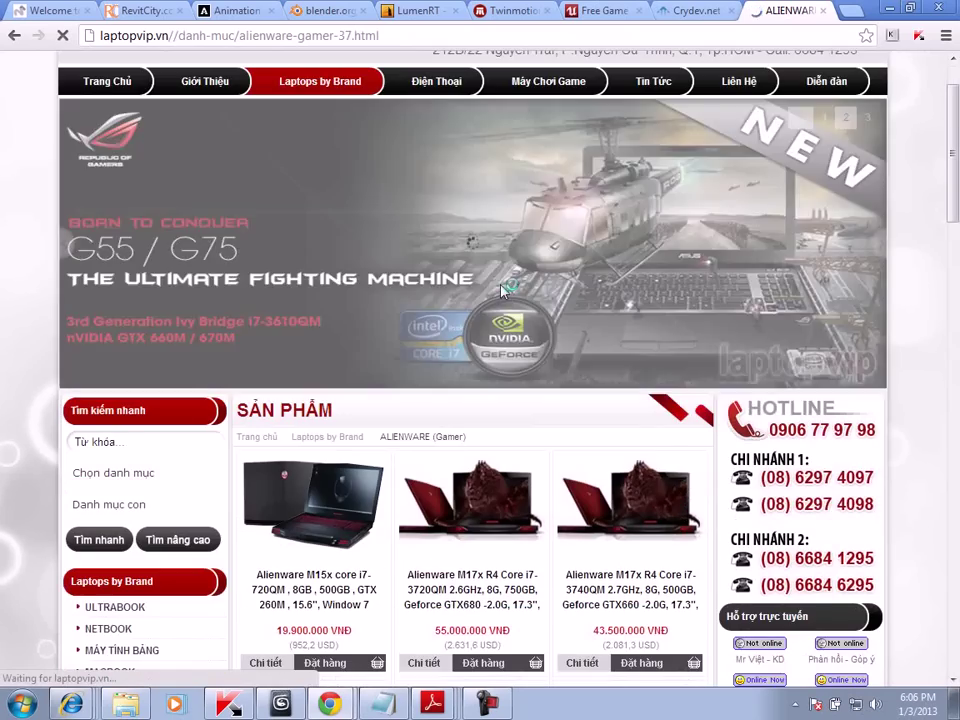
{"action": "scroll", "coordinate": [504, 290], "scroll_direction": "down", "scroll_amount": 1}
{"action": "scroll", "coordinate": [504, 292], "scroll_direction": "down", "scroll_amount": 1}
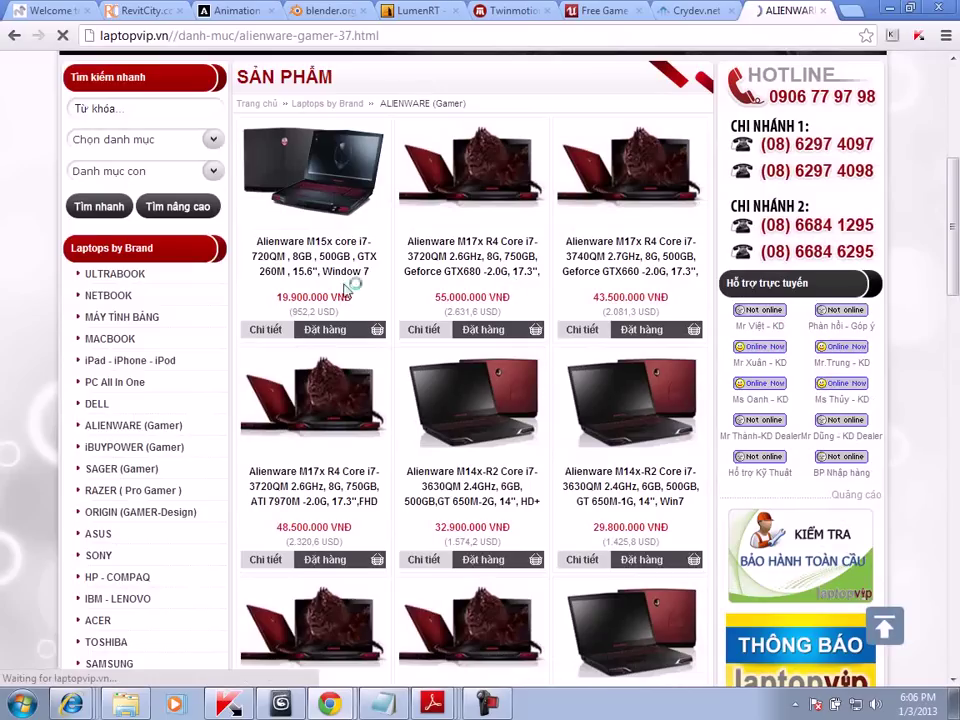
{"action": "scroll", "coordinate": [503, 289], "scroll_direction": "down", "scroll_amount": 1}
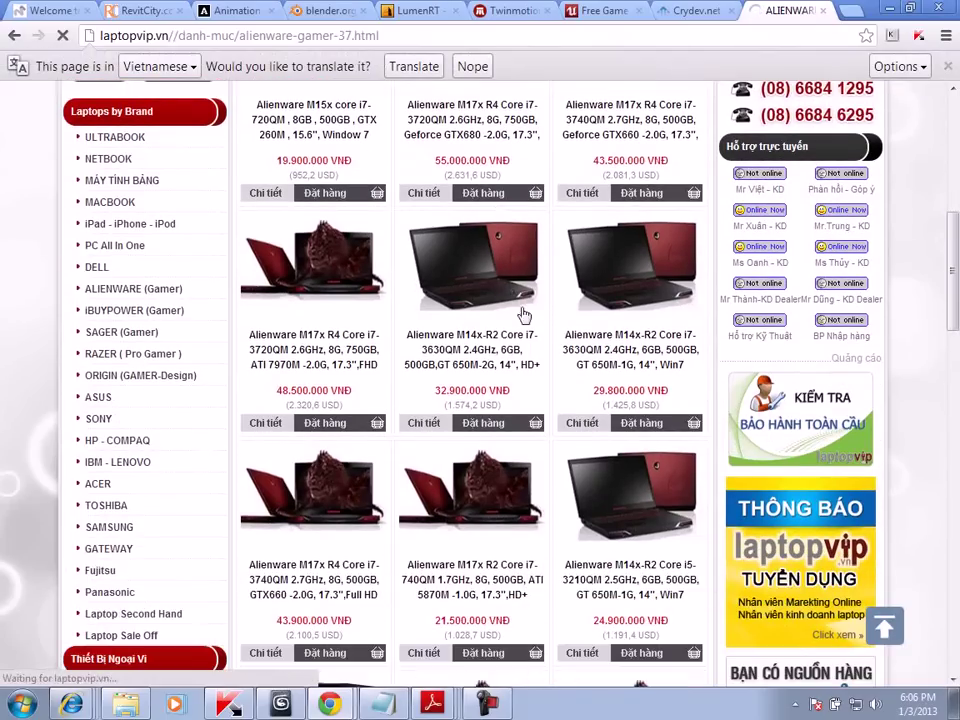
{"action": "scroll", "coordinate": [613, 330], "scroll_direction": "down", "scroll_amount": 2}
{"action": "scroll", "coordinate": [686, 317], "scroll_direction": "down", "scroll_amount": 2}
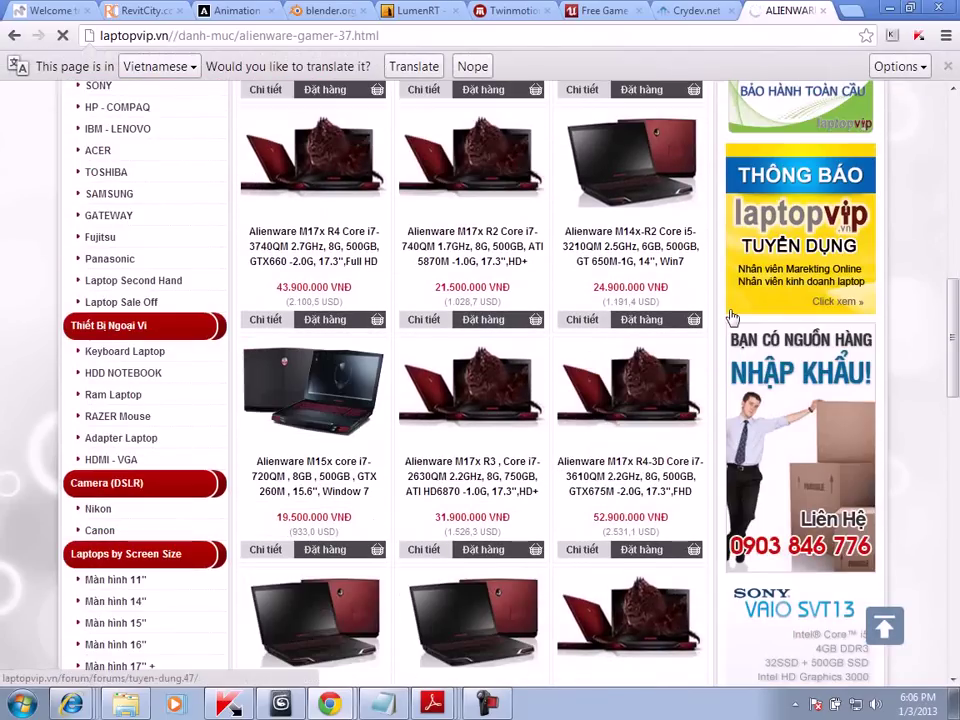
{"action": "scroll", "coordinate": [731, 318], "scroll_direction": "down", "scroll_amount": 2}
{"action": "scroll", "coordinate": [733, 318], "scroll_direction": "down", "scroll_amount": 2}
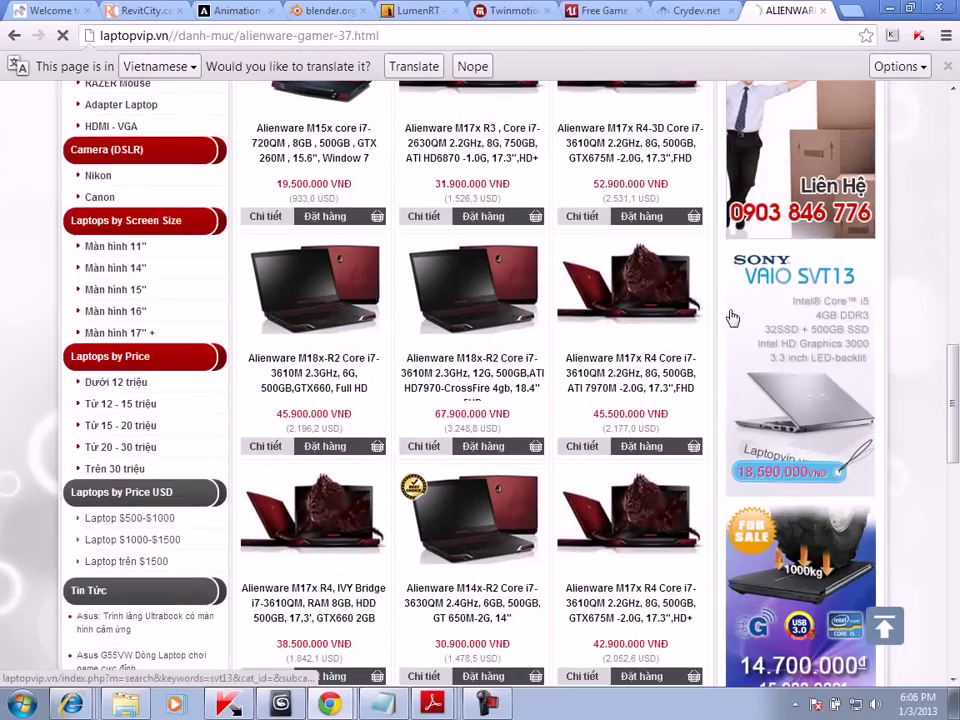
{"action": "scroll", "coordinate": [734, 320], "scroll_direction": "down", "scroll_amount": 1}
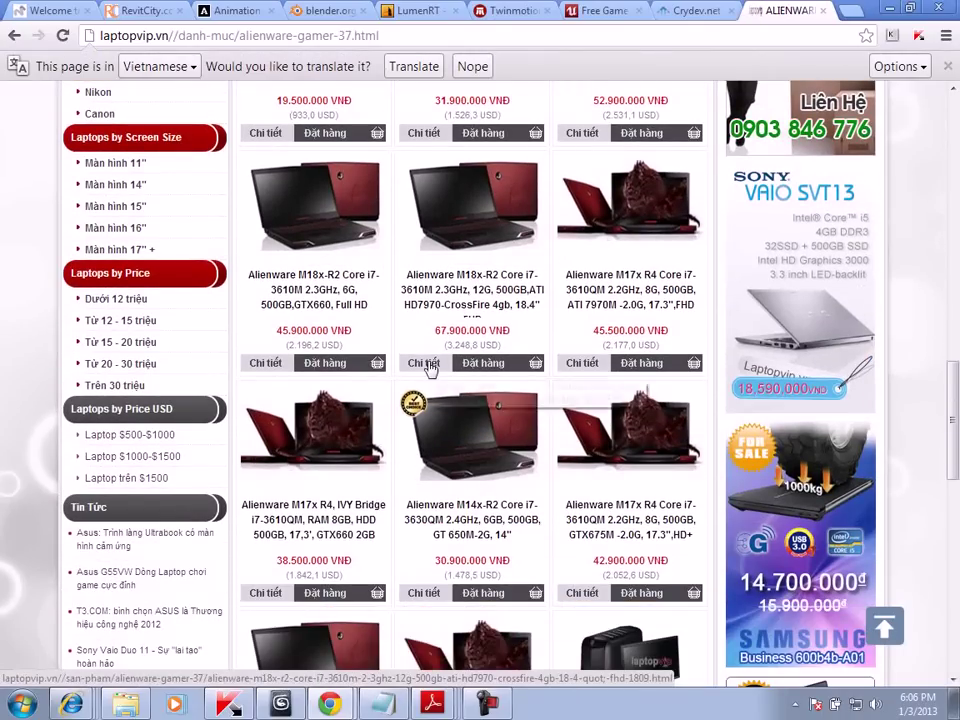
Open the Alienware M18x-R2 HD7970 page (67.900.000 VNĐ) and scroll through its specifications
{"action": "left_click", "coordinate": [474, 233]}
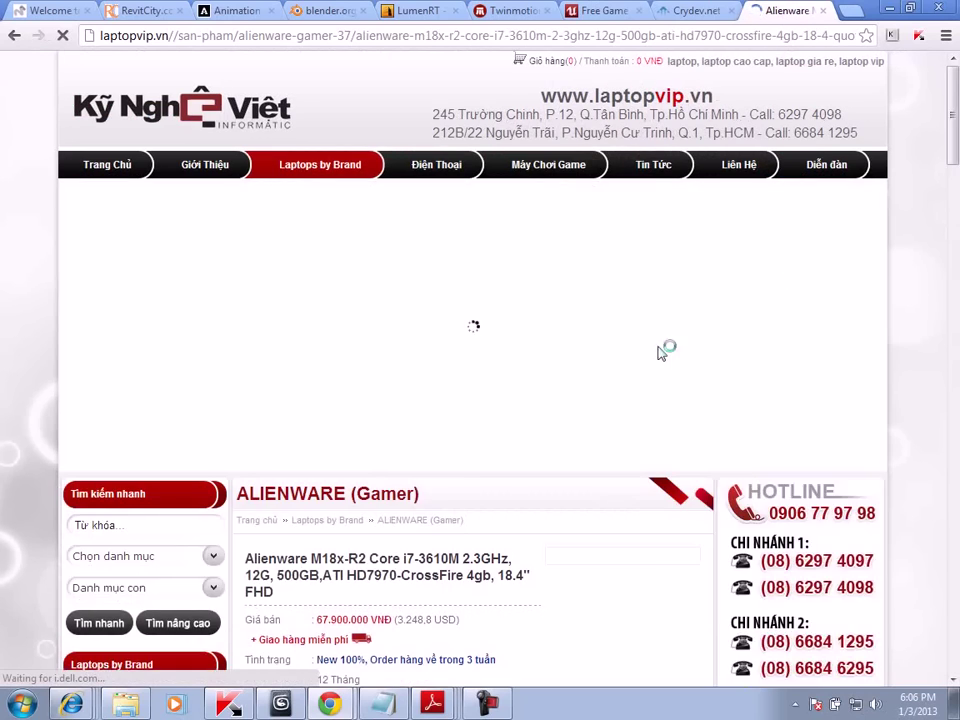
{"action": "scroll", "coordinate": [664, 349], "scroll_direction": "down", "scroll_amount": 3}
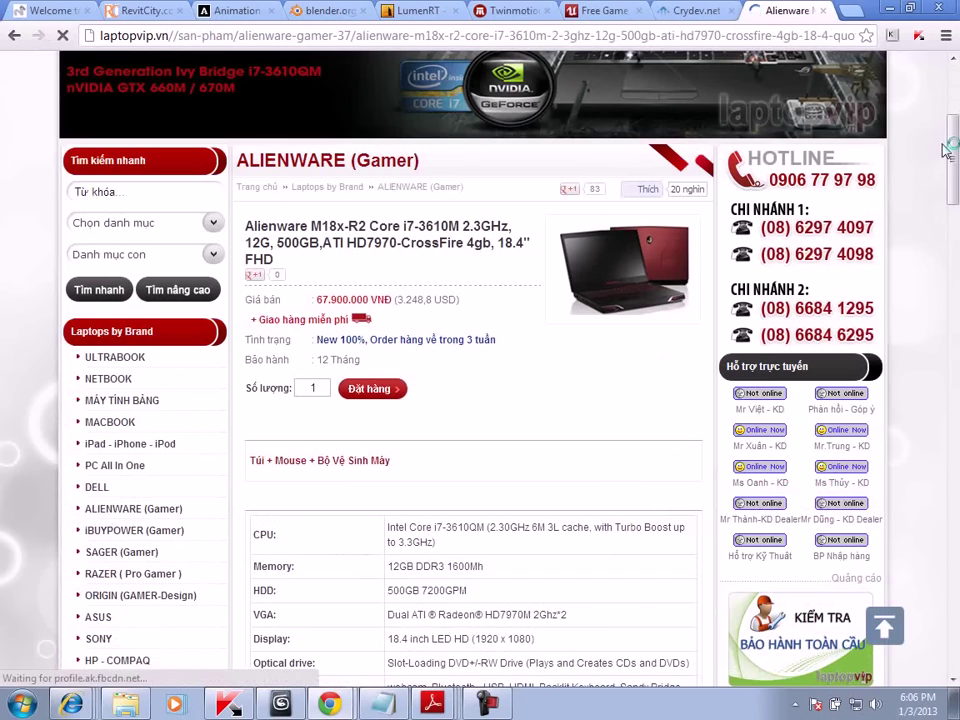
{"action": "scroll", "coordinate": [945, 150], "scroll_direction": "down", "scroll_amount": 1}
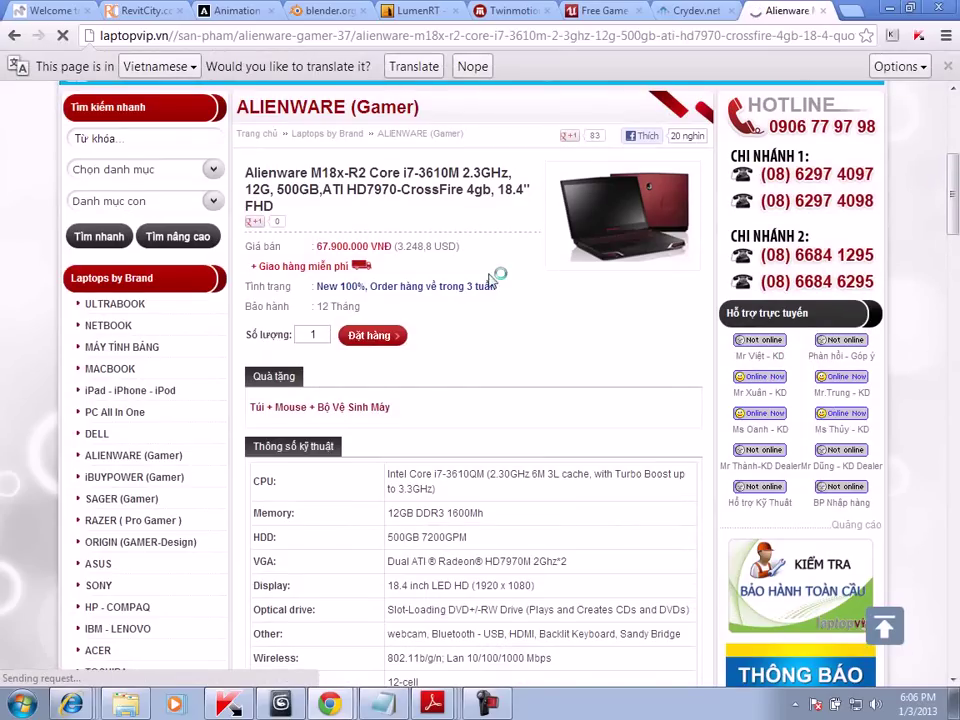
{"action": "scroll", "coordinate": [470, 351], "scroll_direction": "down", "scroll_amount": 1}
{"action": "scroll", "coordinate": [470, 351], "scroll_direction": "down", "scroll_amount": 1}
{"action": "scroll", "coordinate": [470, 351], "scroll_direction": "up", "scroll_amount": 1}
{"action": "scroll", "coordinate": [470, 351], "scroll_direction": "down", "scroll_amount": 4}
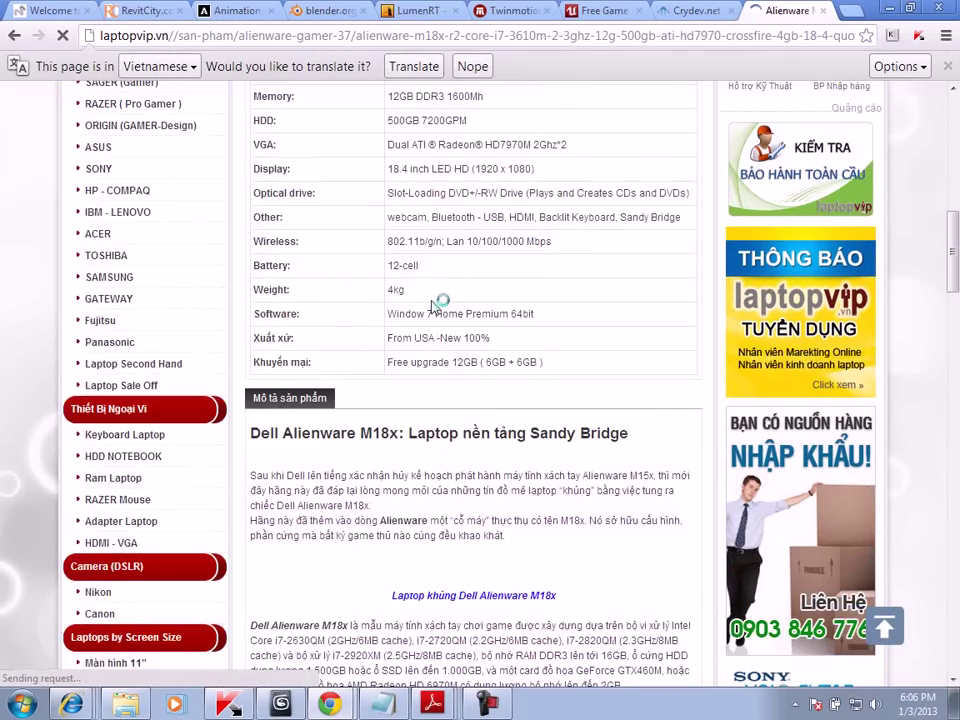
{"action": "scroll", "coordinate": [434, 306], "scroll_direction": "down", "scroll_amount": 3}
{"action": "scroll", "coordinate": [434, 308], "scroll_direction": "down", "scroll_amount": 5}
{"action": "scroll", "coordinate": [434, 311], "scroll_direction": "down", "scroll_amount": 3}
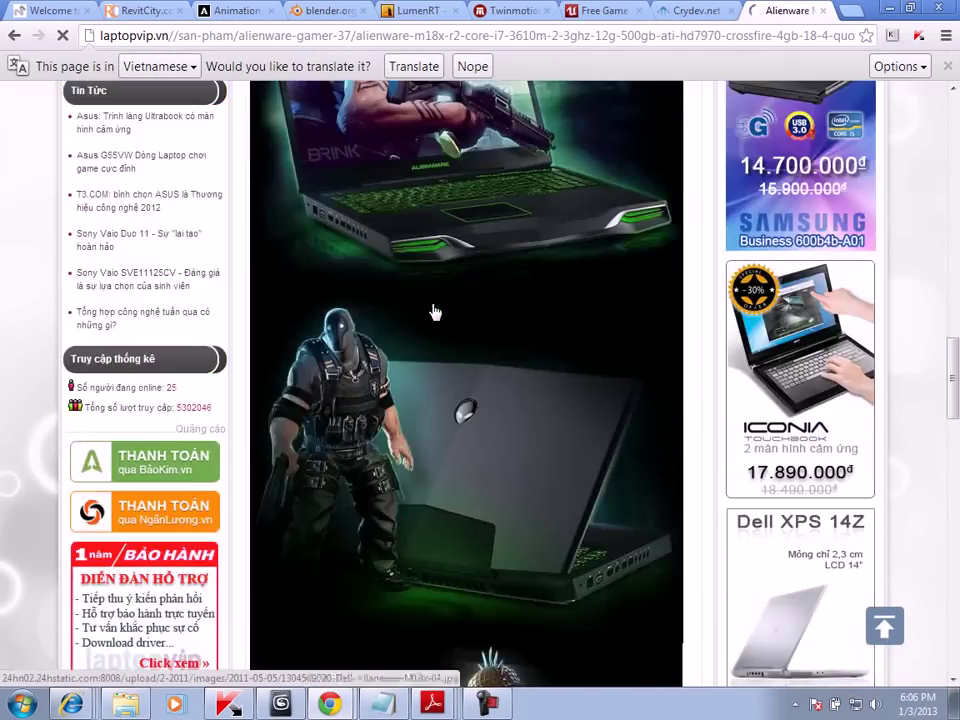
{"action": "scroll", "coordinate": [434, 311], "scroll_direction": "down", "scroll_amount": 2}
{"action": "scroll", "coordinate": [434, 311], "scroll_direction": "down", "scroll_amount": 2}
{"action": "scroll", "coordinate": [434, 313], "scroll_direction": "down", "scroll_amount": 2}
{"action": "scroll", "coordinate": [434, 311], "scroll_direction": "down", "scroll_amount": 3}
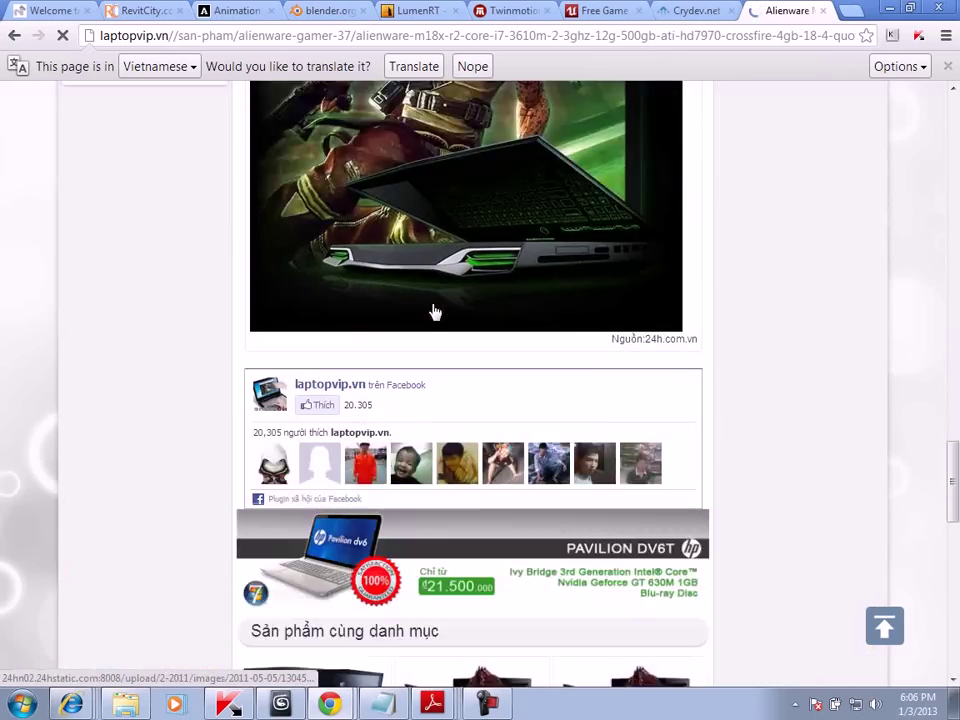
{"action": "scroll", "coordinate": [434, 311], "scroll_direction": "down", "scroll_amount": 4}
{"action": "scroll", "coordinate": [434, 310], "scroll_direction": "down", "scroll_amount": 2}
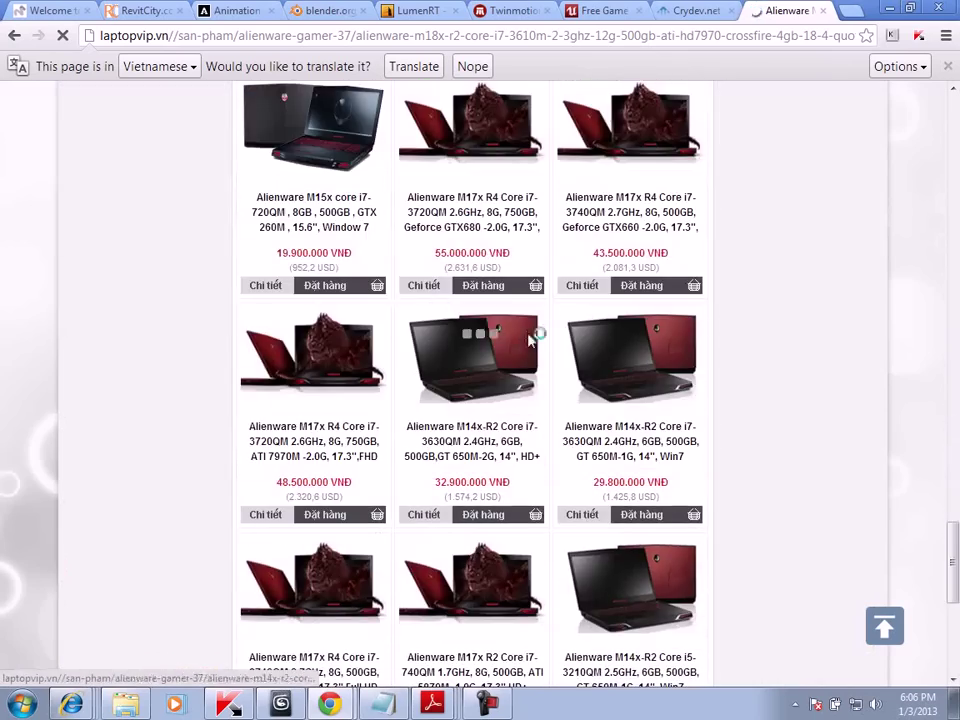
{"action": "scroll", "coordinate": [535, 340], "scroll_direction": "down", "scroll_amount": 3}
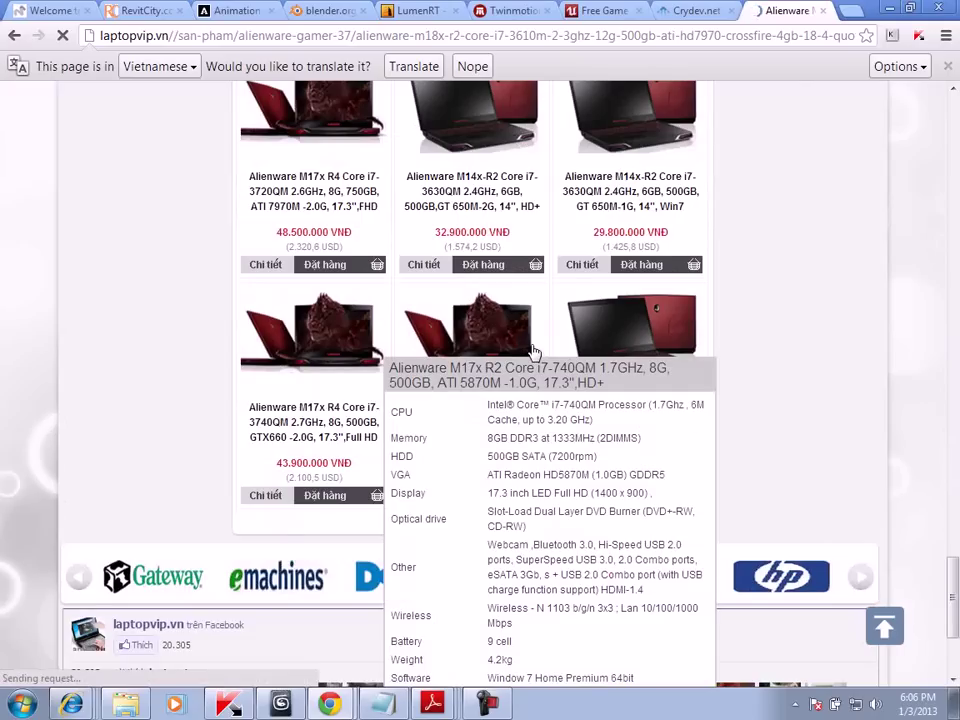
{"action": "scroll", "coordinate": [535, 352], "scroll_direction": "up", "scroll_amount": 2}
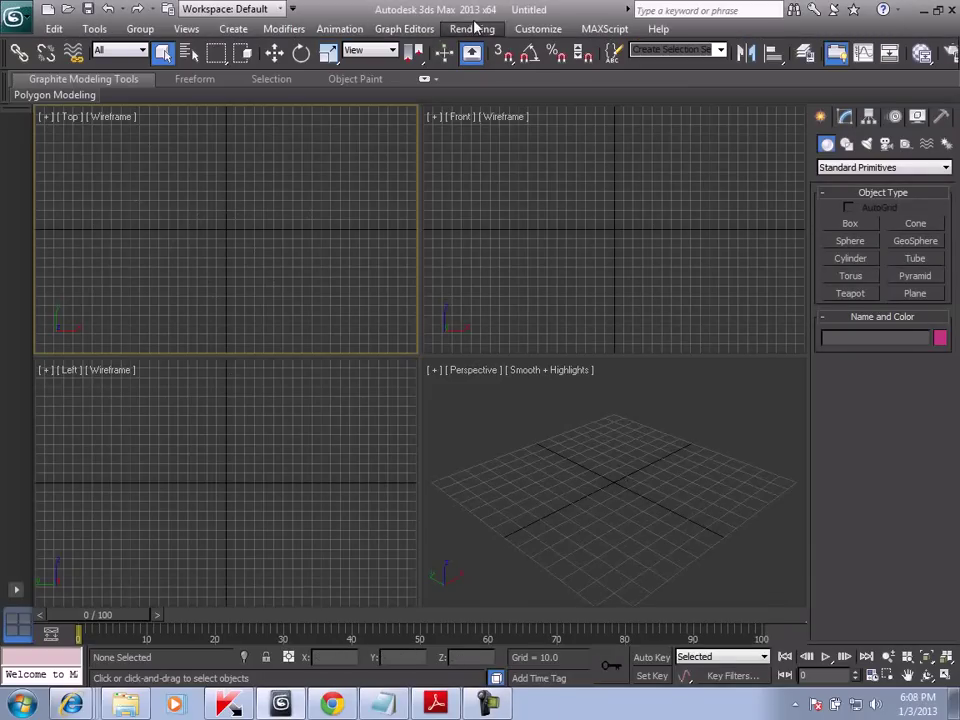
{"action": "left_click", "coordinate": [581, 246]}
{"action": "left_click", "coordinate": [380, 300]}
{"action": "left_click", "coordinate": [362, 473]}
{"action": "left_click", "coordinate": [400, 320]}
{"action": "left_click", "coordinate": [519, 259]}
{"action": "left_click", "coordinate": [576, 429]}
{"action": "left_click", "coordinate": [362, 424]}
{"action": "left_click", "coordinate": [380, 277]}
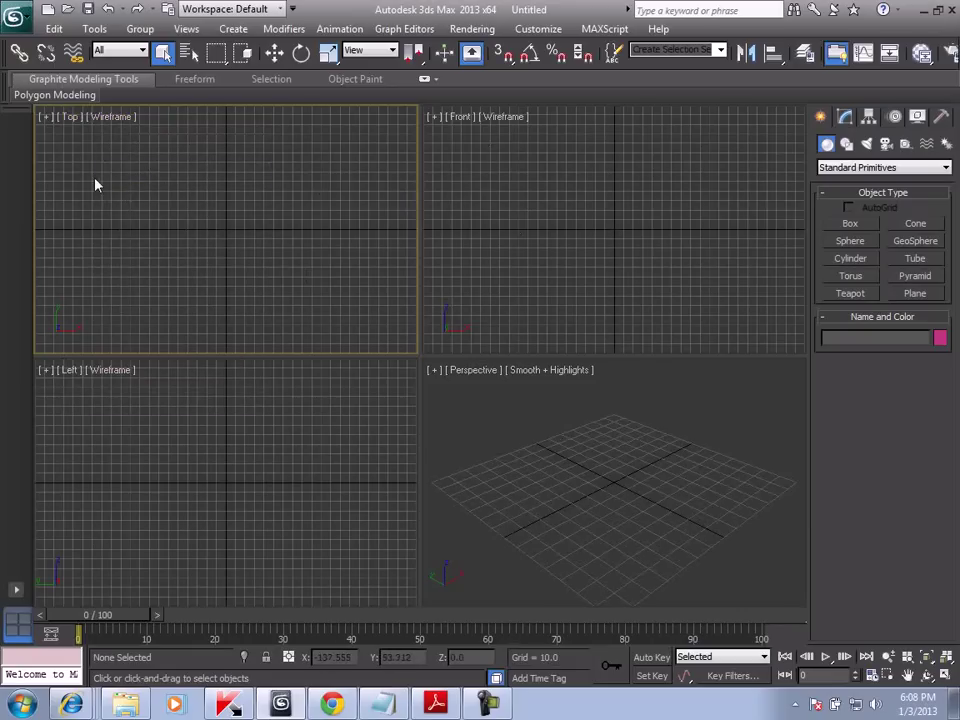
{"action": "left_click", "coordinate": [114, 120]}
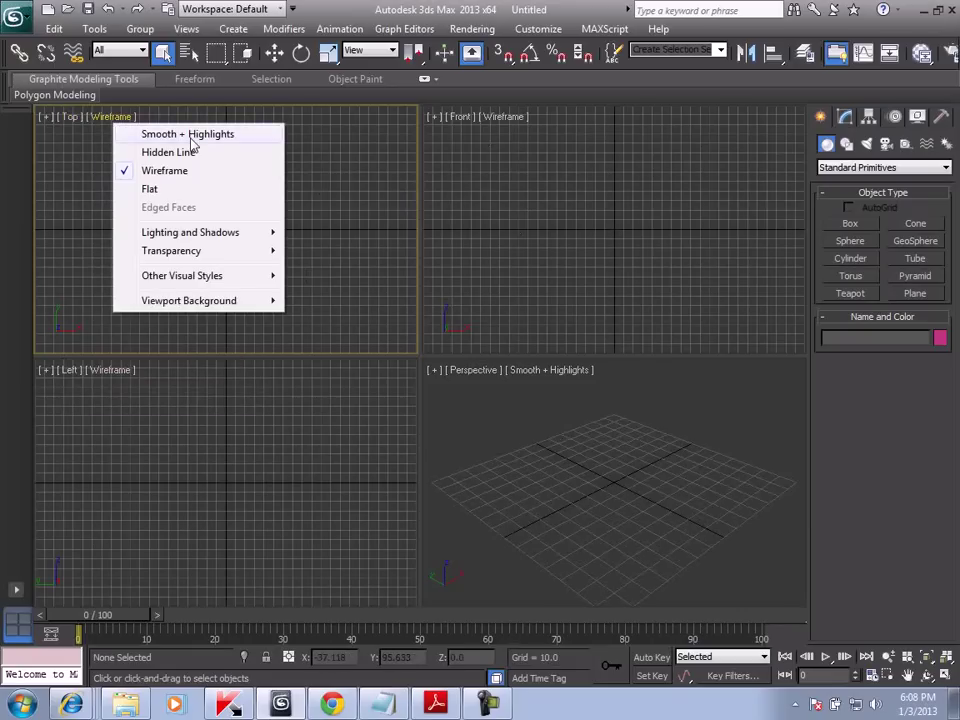
{"action": "left_click", "coordinate": [760, 256]}
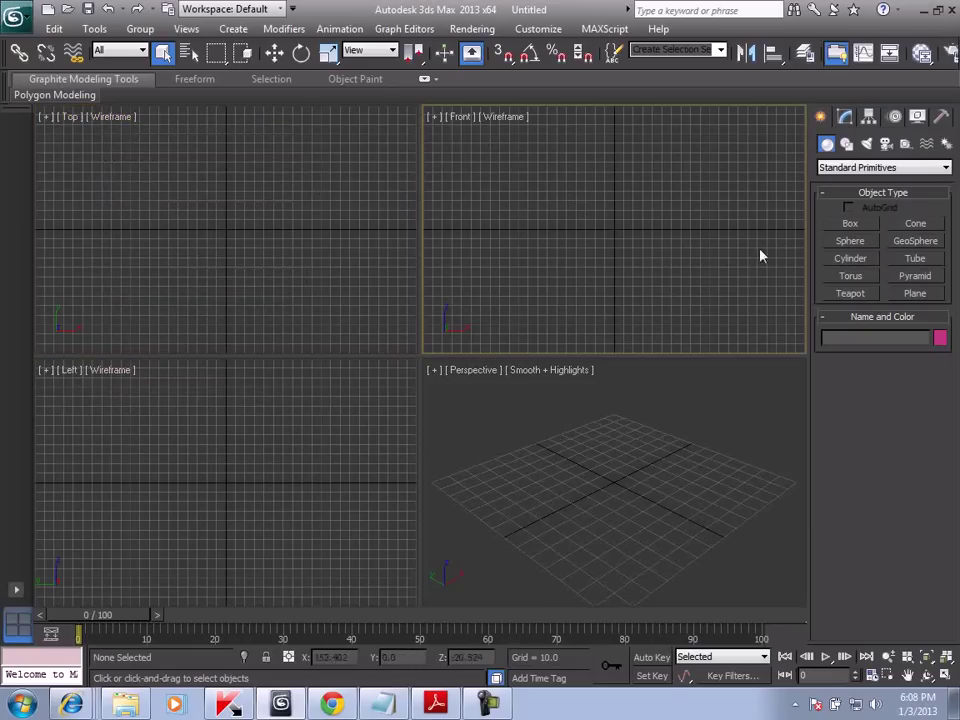
{"action": "left_click", "coordinate": [354, 193]}
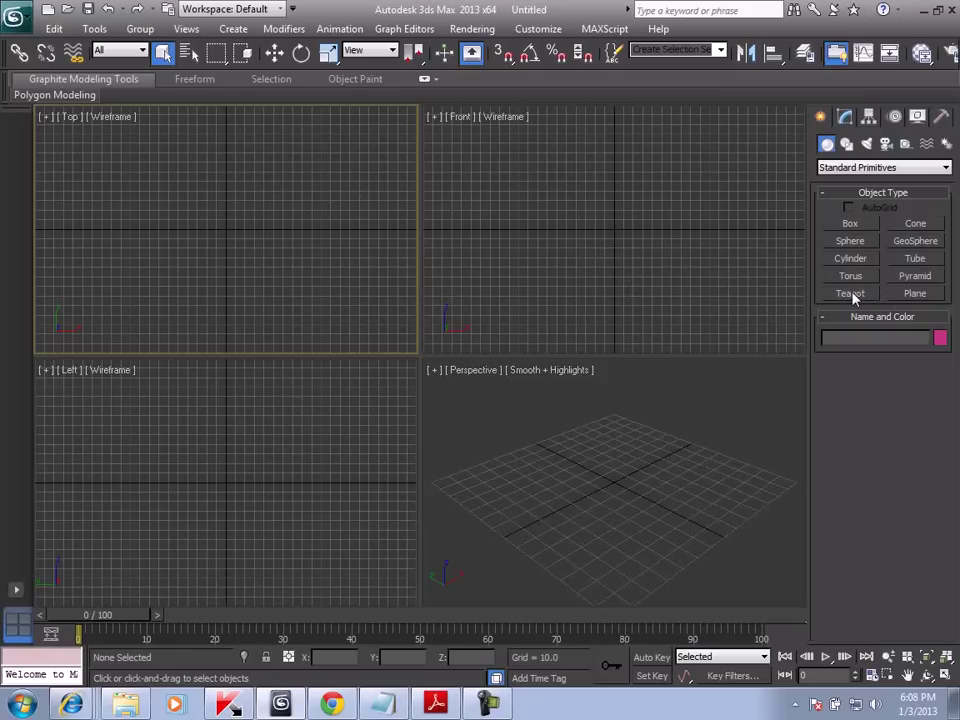
Create a pink teapot of radius 24.312 at the grid origin, then switch to Chrome
{"action": "left_click", "coordinate": [850, 294]}
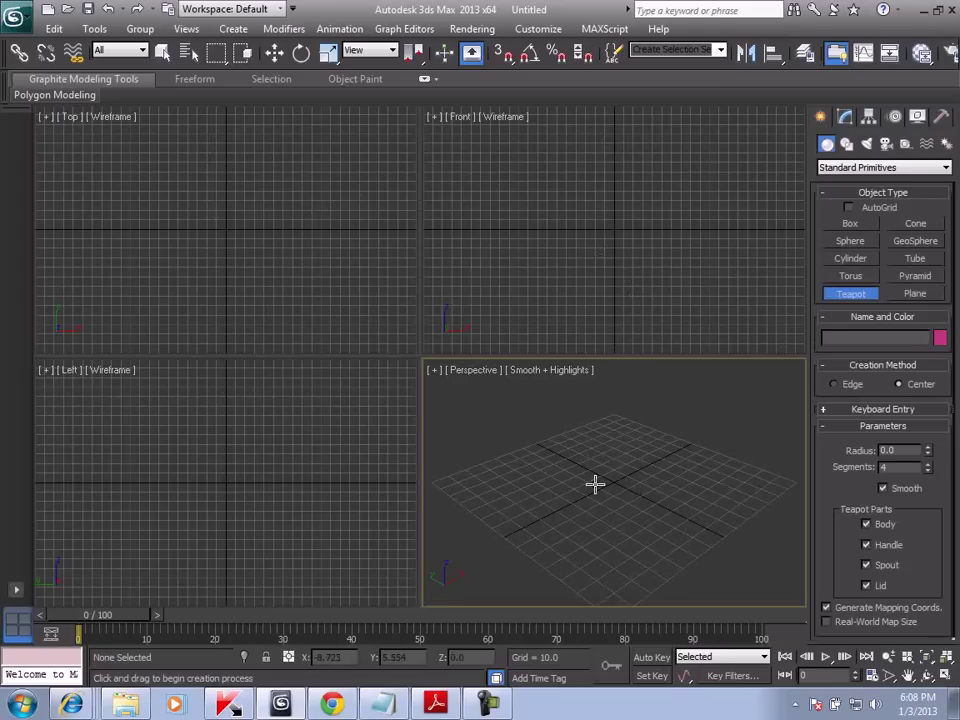
{"action": "left_click_drag", "start_coordinate": [606, 482], "coordinate": [636, 466]}
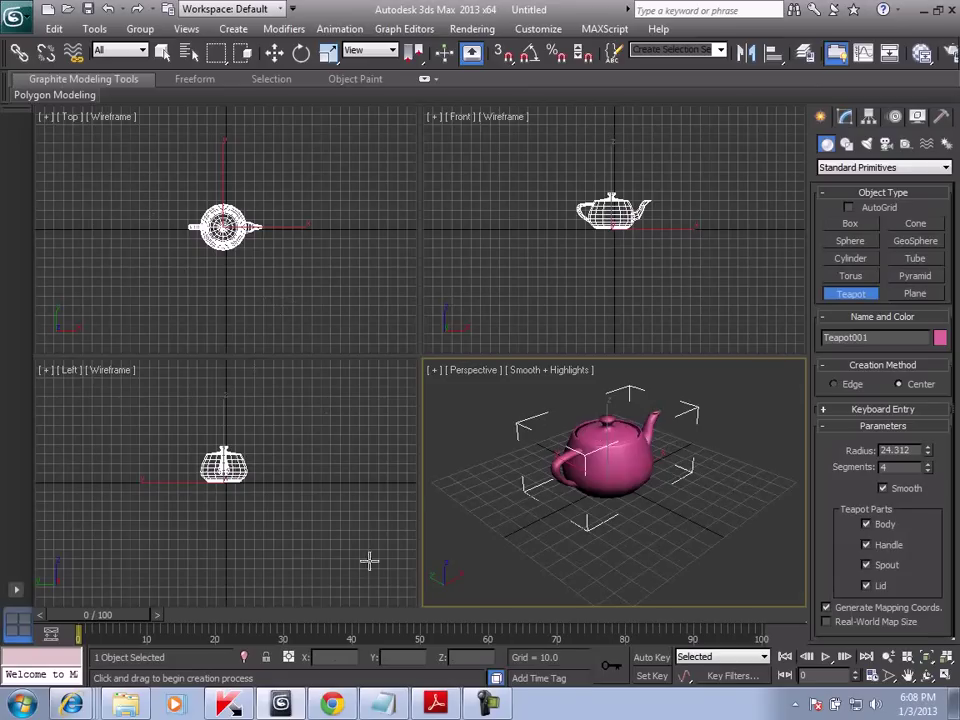
{"action": "left_click", "coordinate": [332, 703]}
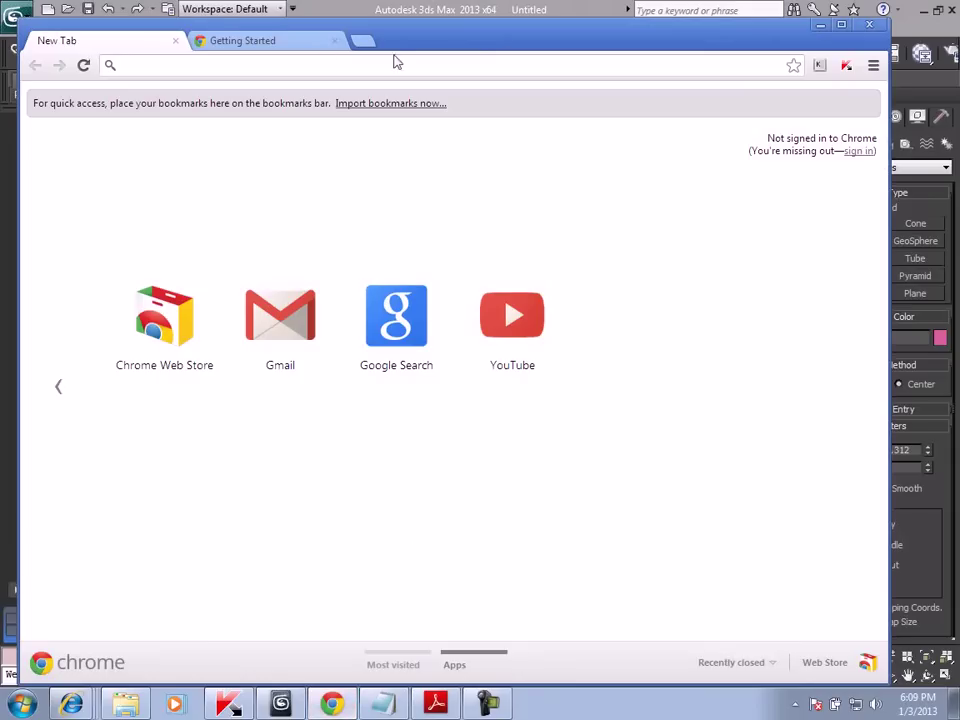
Maximize Chrome and load the google.com.vn homepage
{"action": "double_click", "coordinate": [588, 48]}
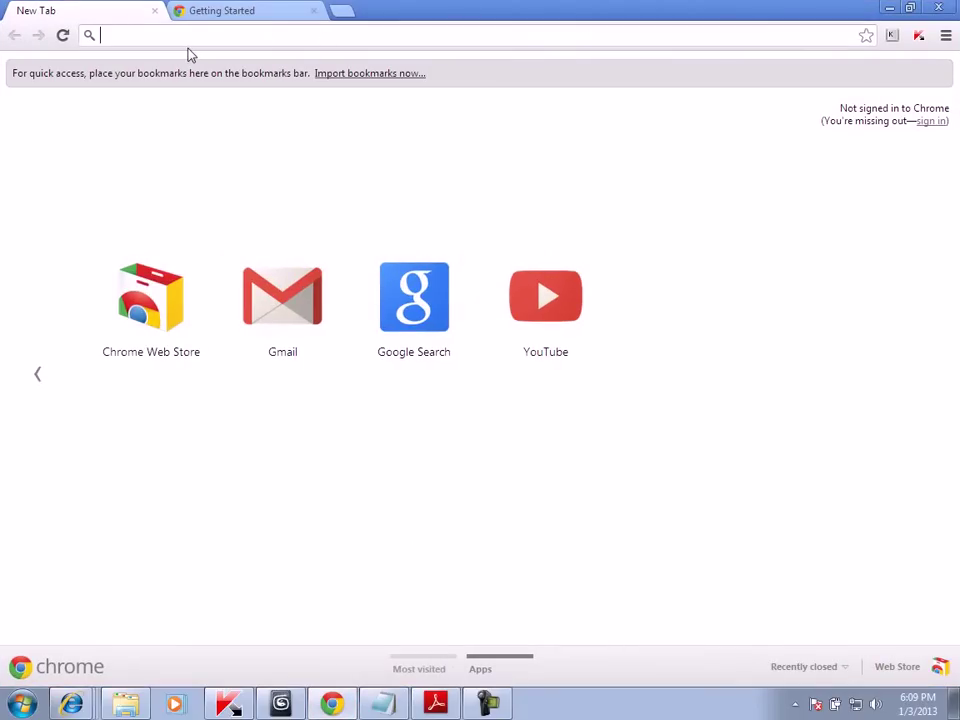
{"action": "type", "text": "goo"}
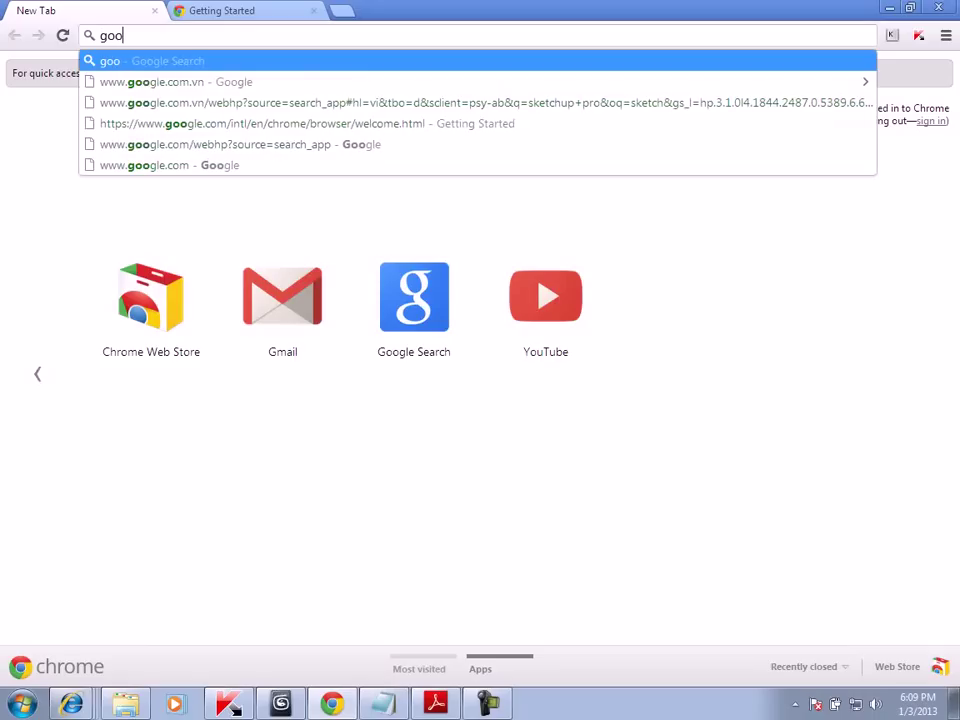
{"action": "key", "text": "Down"}
{"action": "key", "text": "Down"}
{"action": "key", "text": "Return"}
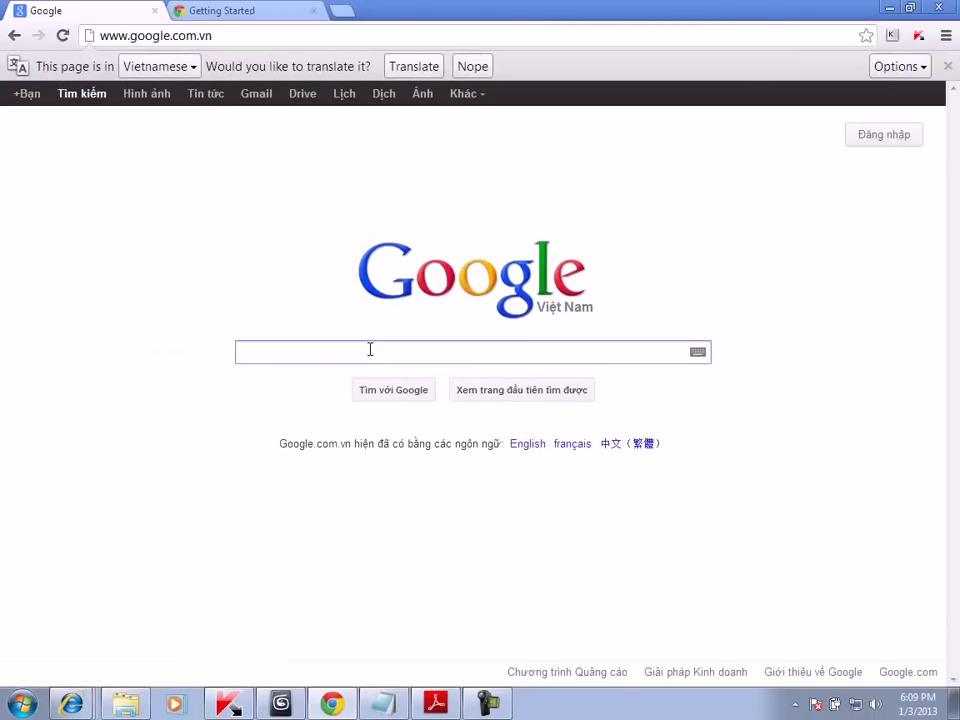
Search for the Phong shading pioneer and open the image of a car being measured
{"action": "type", "text": "Bui "}
{"action": "type", "text": "Tu"}
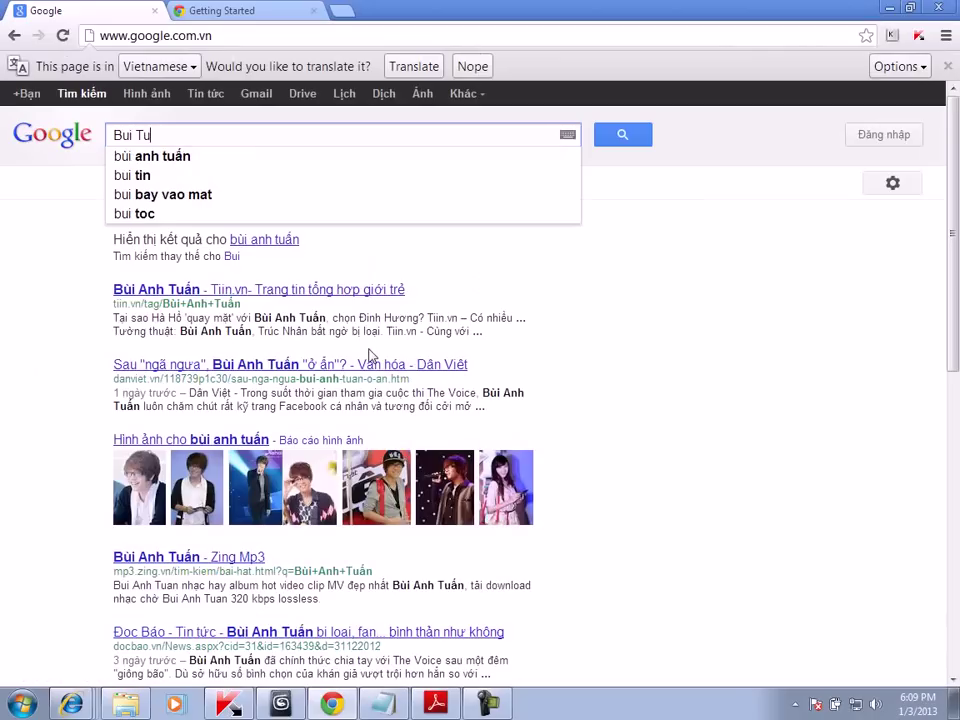
{"action": "type", "text": "on"}
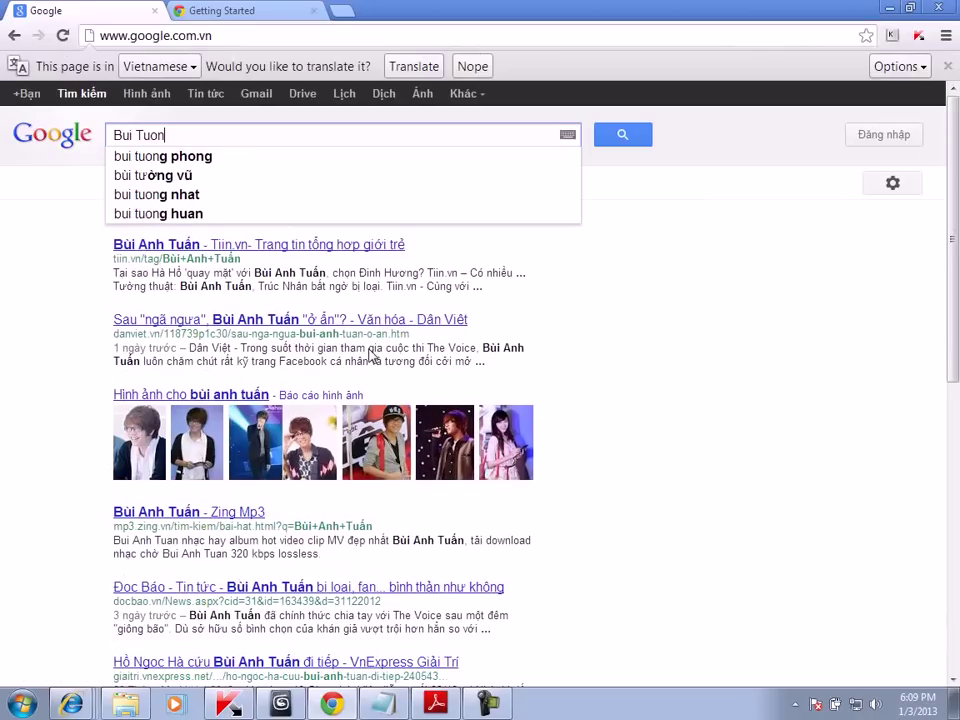
{"action": "type", "text": "Phonb"}
{"action": "key", "text": "BackSpace"}
{"action": "key", "text": "Return"}
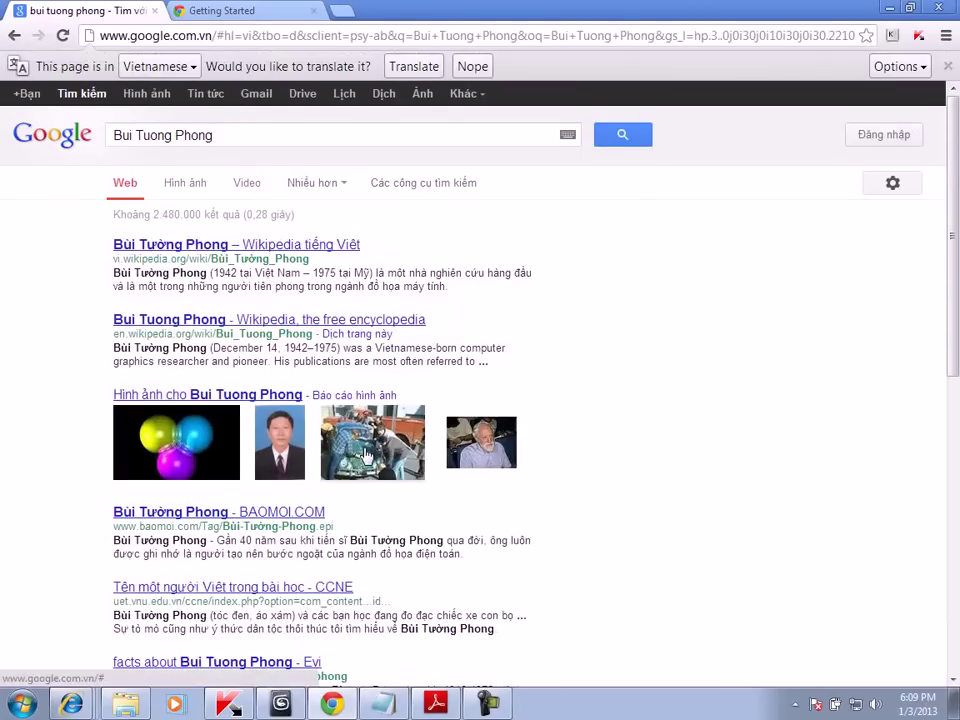
{"action": "mouse_move", "coordinate": [372, 442]}
{"action": "left_click", "coordinate": [408, 455]}
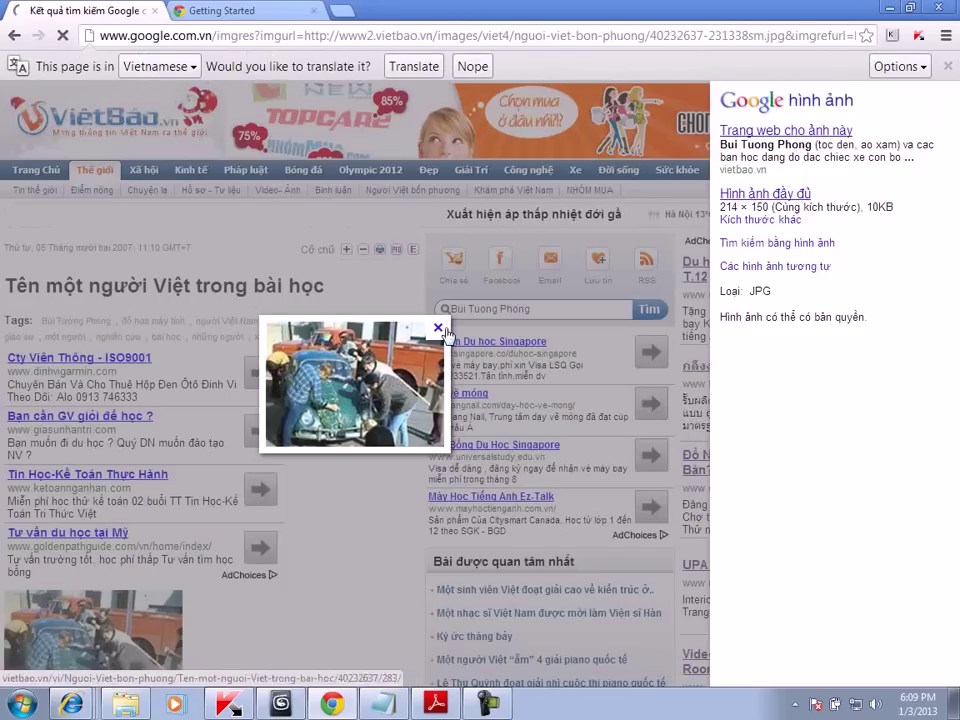
Open the vietbao.vn article 'Tên một người Việt trong bài học' and scroll through it
{"action": "left_click", "coordinate": [437, 330]}
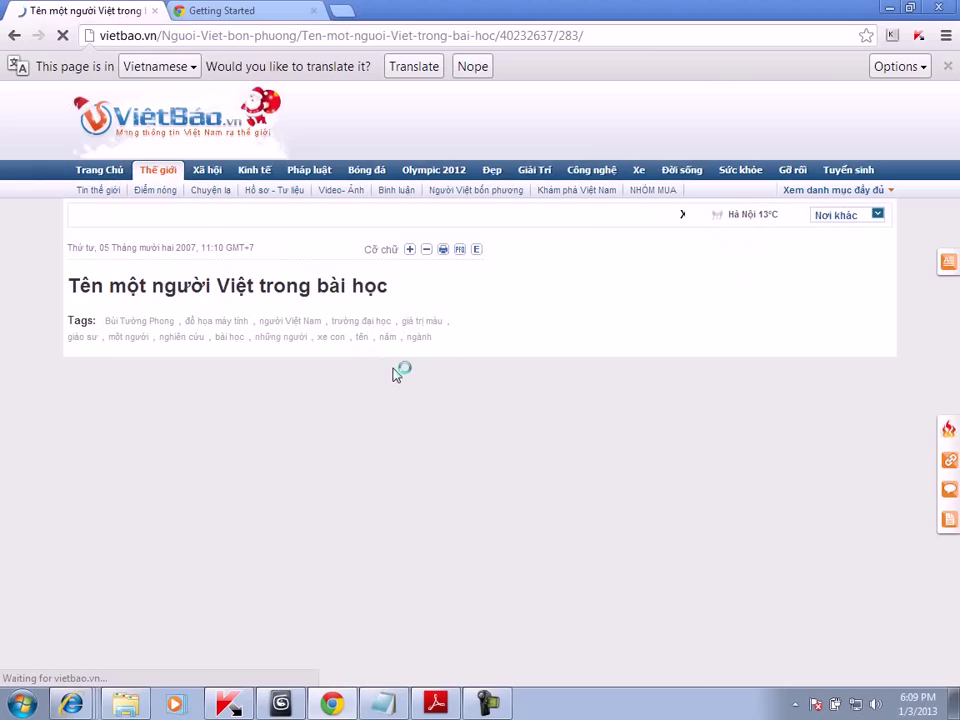
{"action": "scroll", "coordinate": [420, 360], "scroll_direction": "down", "scroll_amount": 1}
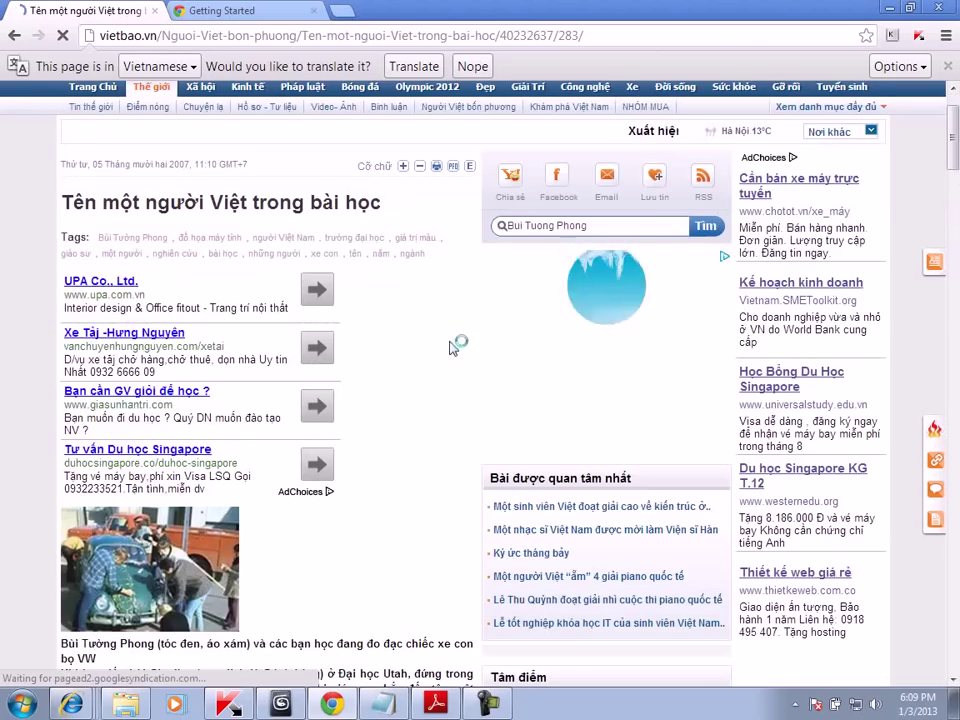
{"action": "scroll", "coordinate": [452, 345], "scroll_direction": "down", "scroll_amount": 3}
{"action": "scroll", "coordinate": [407, 311], "scroll_direction": "down", "scroll_amount": 1}
{"action": "scroll", "coordinate": [343, 321], "scroll_direction": "down", "scroll_amount": 2}
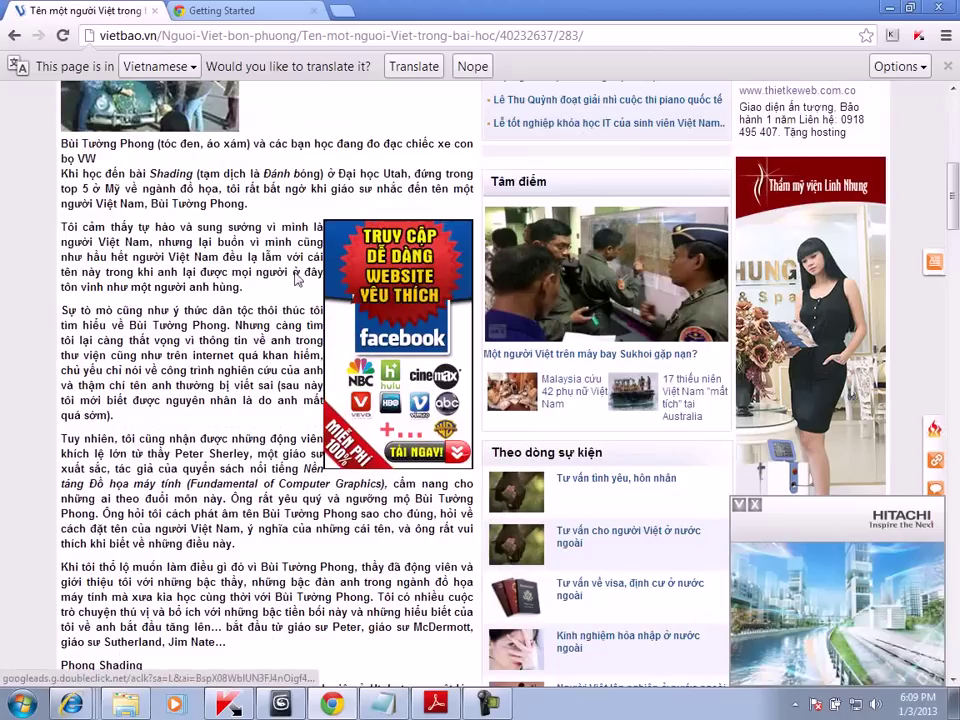
{"action": "scroll", "coordinate": [297, 280], "scroll_direction": "up", "scroll_amount": 2}
{"action": "scroll", "coordinate": [211, 316], "scroll_direction": "down", "scroll_amount": 1}
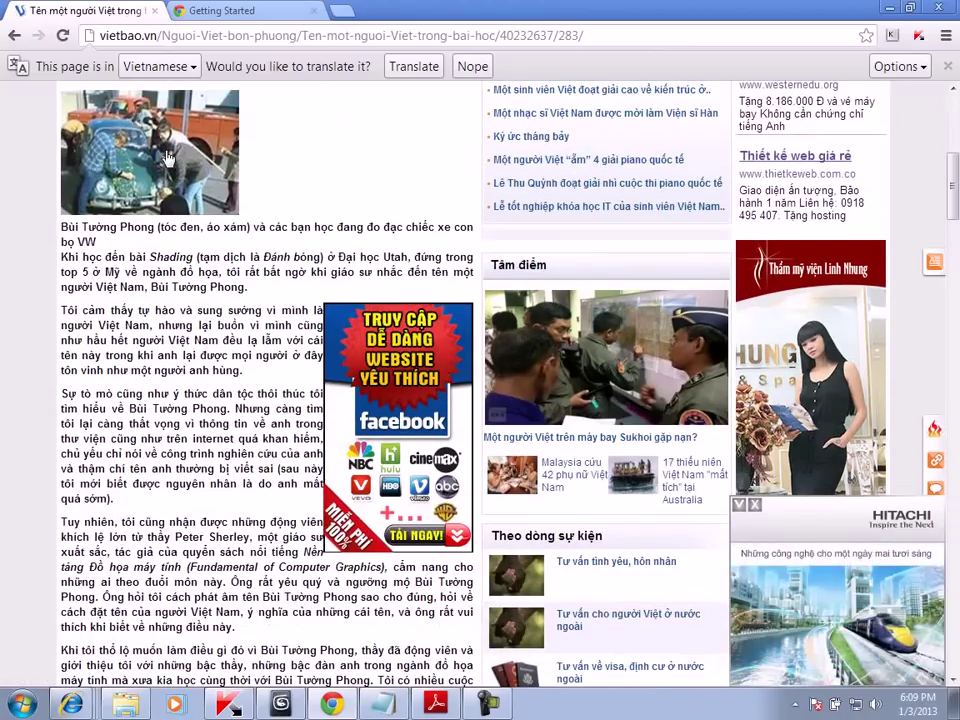
{"action": "scroll", "coordinate": [160, 178], "scroll_direction": "down", "scroll_amount": 1}
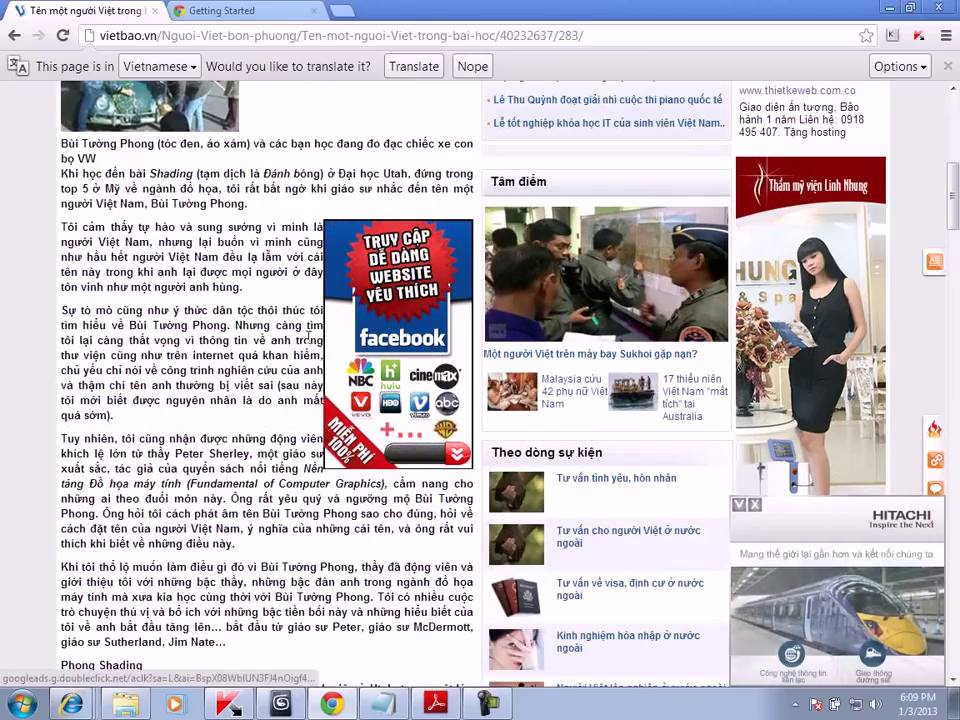
{"action": "scroll", "coordinate": [170, 238], "scroll_direction": "down", "scroll_amount": 1}
{"action": "scroll", "coordinate": [221, 315], "scroll_direction": "down", "scroll_amount": 3}
{"action": "scroll", "coordinate": [203, 380], "scroll_direction": "down", "scroll_amount": 2}
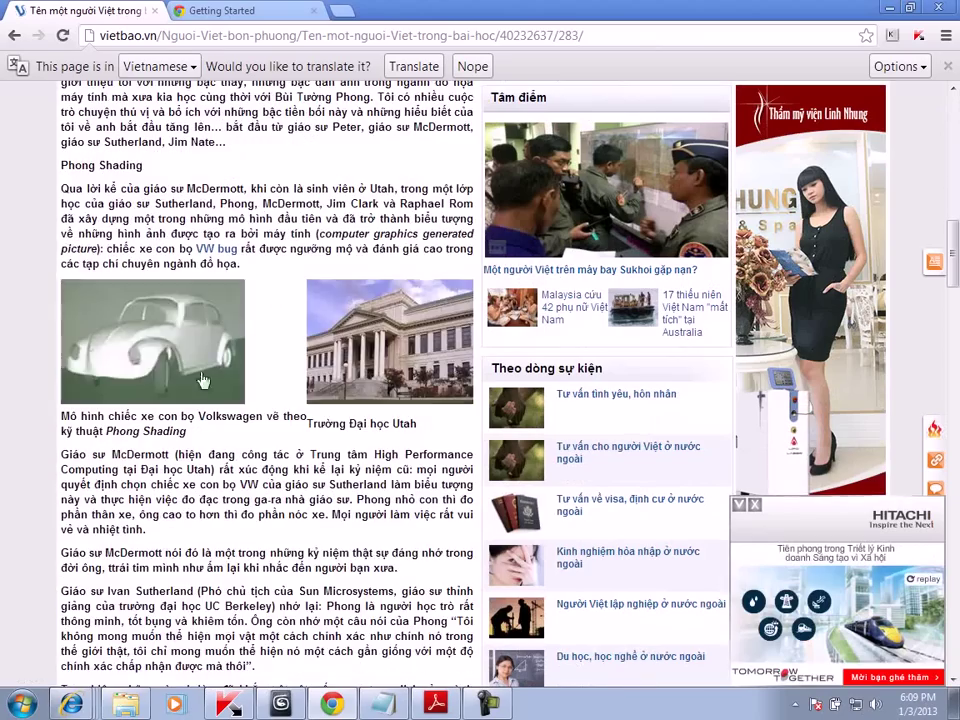
{"action": "scroll", "coordinate": [165, 343], "scroll_direction": "down", "scroll_amount": 3}
{"action": "scroll", "coordinate": [165, 343], "scroll_direction": "down", "scroll_amount": 3}
{"action": "scroll", "coordinate": [171, 353], "scroll_direction": "up", "scroll_amount": 3}
{"action": "scroll", "coordinate": [160, 380], "scroll_direction": "up", "scroll_amount": 4}
{"action": "scroll", "coordinate": [145, 414], "scroll_direction": "up", "scroll_amount": 1}
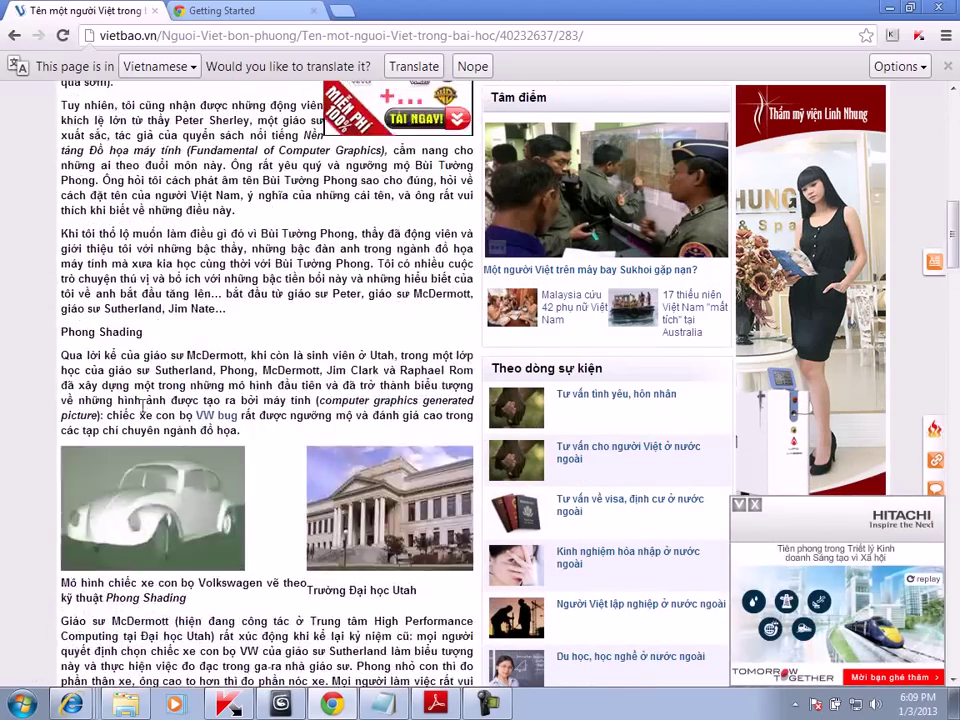
{"action": "scroll", "coordinate": [143, 414], "scroll_direction": "up", "scroll_amount": 5}
{"action": "scroll", "coordinate": [150, 300], "scroll_direction": "up", "scroll_amount": 2}
{"action": "scroll", "coordinate": [160, 180], "scroll_direction": "up", "scroll_amount": 3}
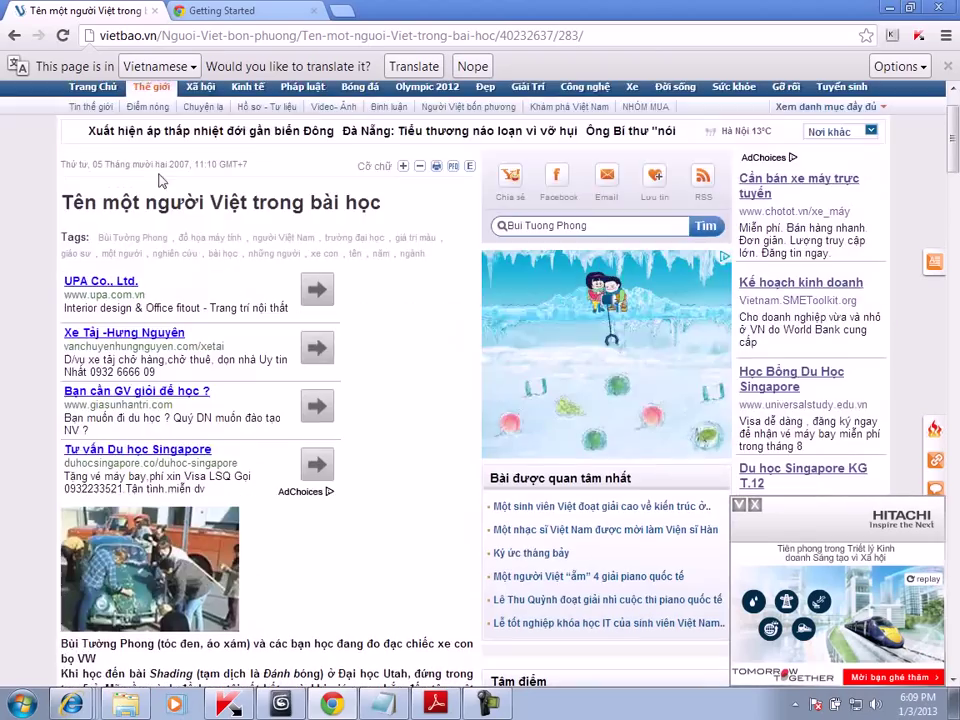
{"action": "scroll", "coordinate": [160, 180], "scroll_direction": "down", "scroll_amount": 6}
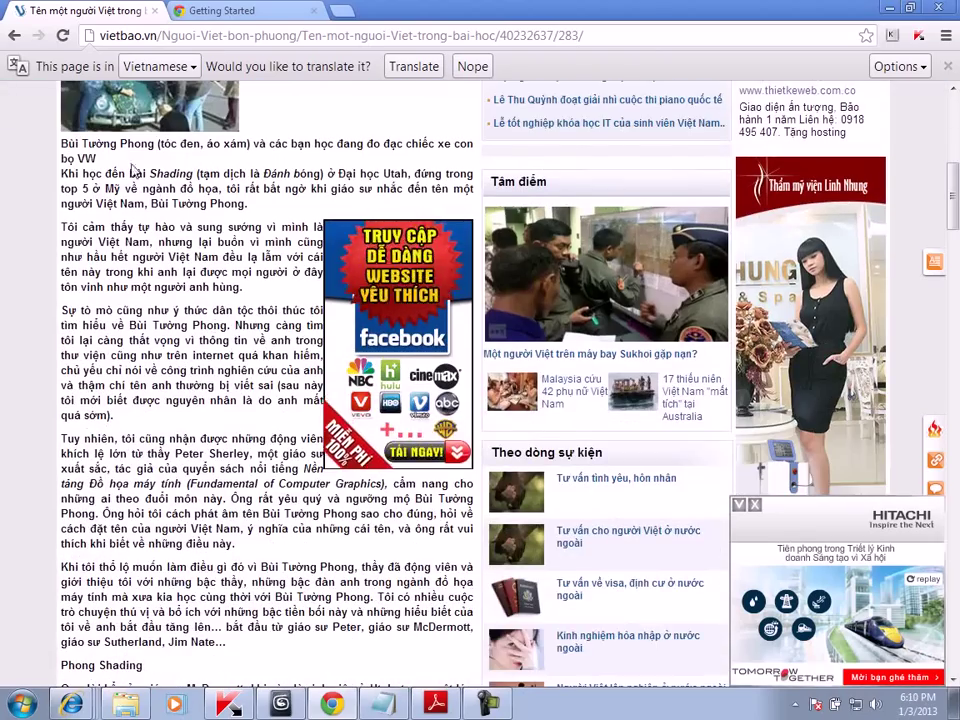
{"action": "scroll", "coordinate": [135, 175], "scroll_direction": "up", "scroll_amount": 2}
{"action": "scroll", "coordinate": [160, 300], "scroll_direction": "down", "scroll_amount": 5}
{"action": "scroll", "coordinate": [190, 450], "scroll_direction": "down", "scroll_amount": 1}
{"action": "scroll", "coordinate": [200, 488], "scroll_direction": "down", "scroll_amount": 3}
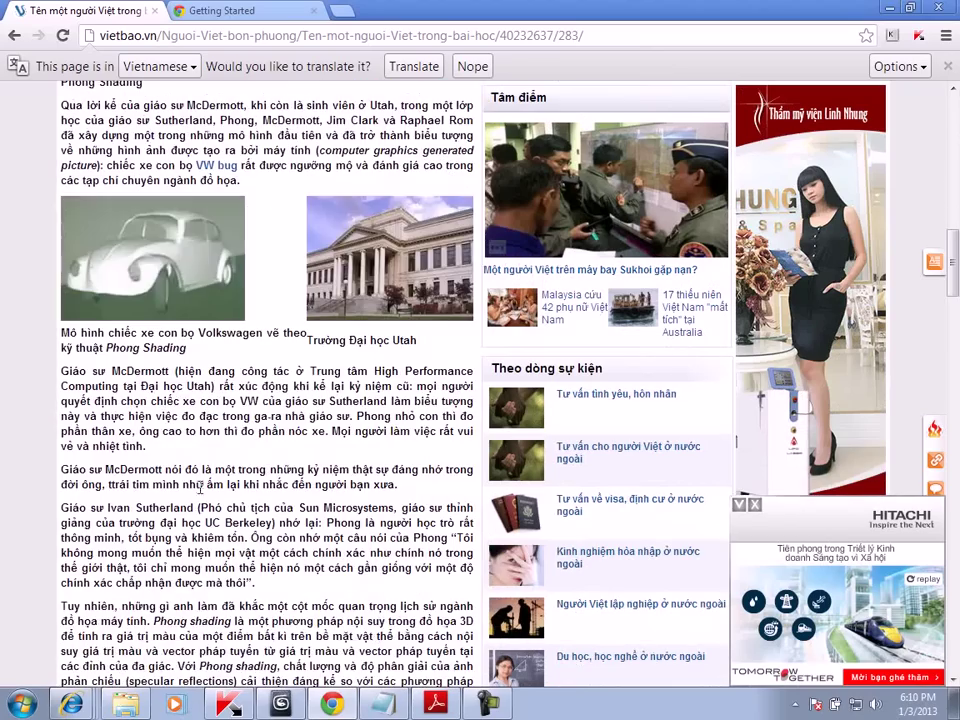
Highlight a few words, finish reading the article, and return to 3ds Max
{"action": "left_click_drag", "start_coordinate": [205, 386], "coordinate": [177, 386]}
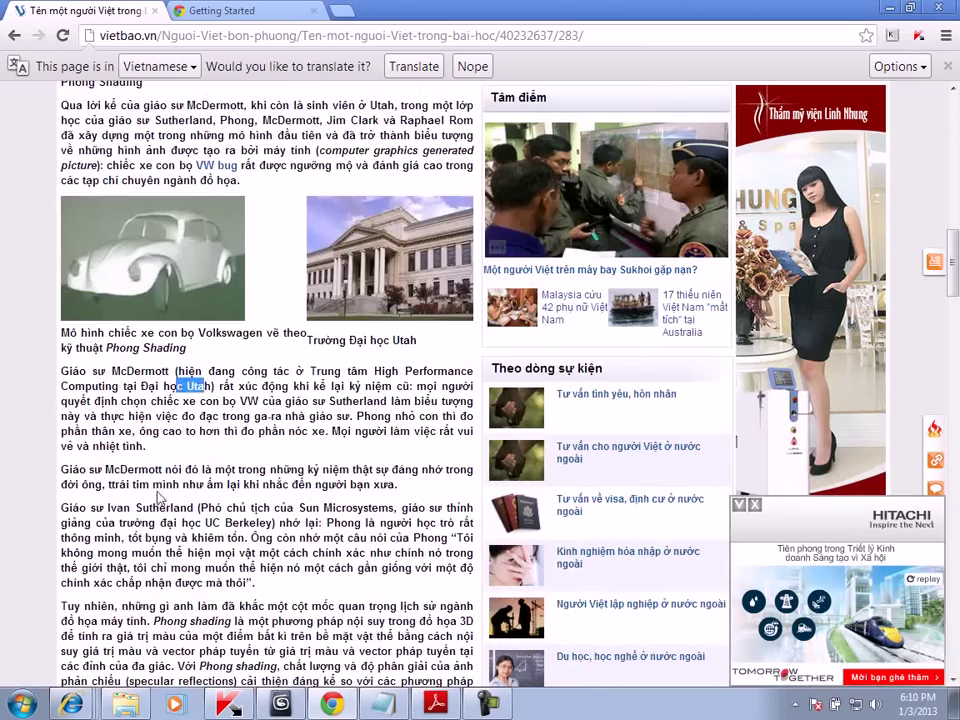
{"action": "scroll", "coordinate": [230, 450], "scroll_direction": "down", "scroll_amount": 2}
{"action": "scroll", "coordinate": [240, 465], "scroll_direction": "down", "scroll_amount": 3}
{"action": "scroll", "coordinate": [250, 475], "scroll_direction": "down", "scroll_amount": 4}
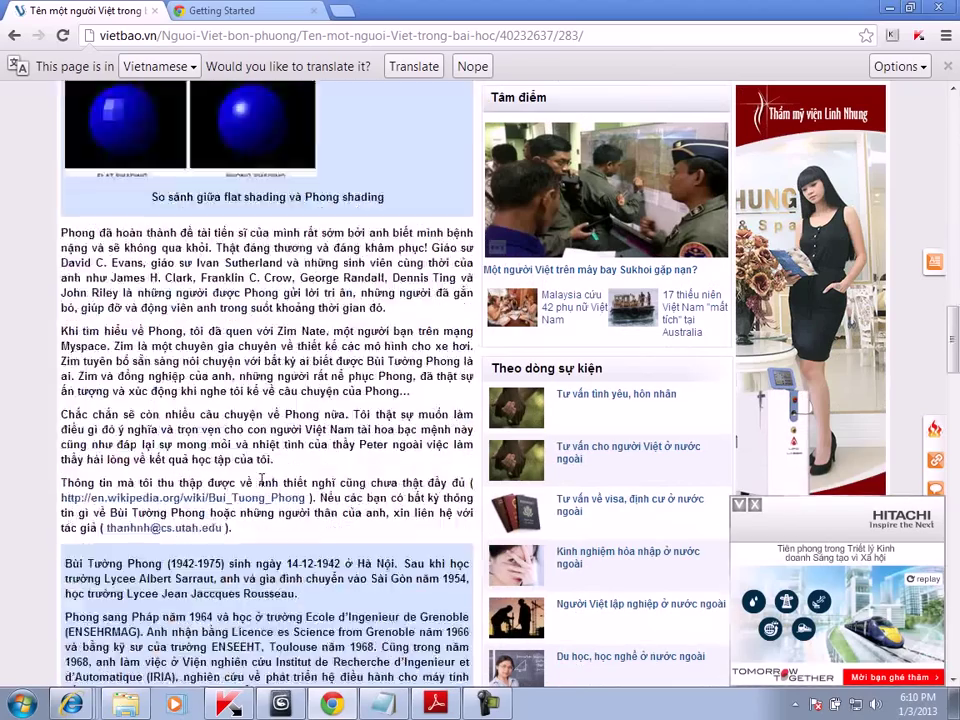
{"action": "scroll", "coordinate": [263, 488], "scroll_direction": "up", "scroll_amount": 5}
{"action": "scroll", "coordinate": [262, 488], "scroll_direction": "down", "scroll_amount": 4}
{"action": "scroll", "coordinate": [262, 488], "scroll_direction": "down", "scroll_amount": 2}
{"action": "scroll", "coordinate": [262, 488], "scroll_direction": "down", "scroll_amount": 2}
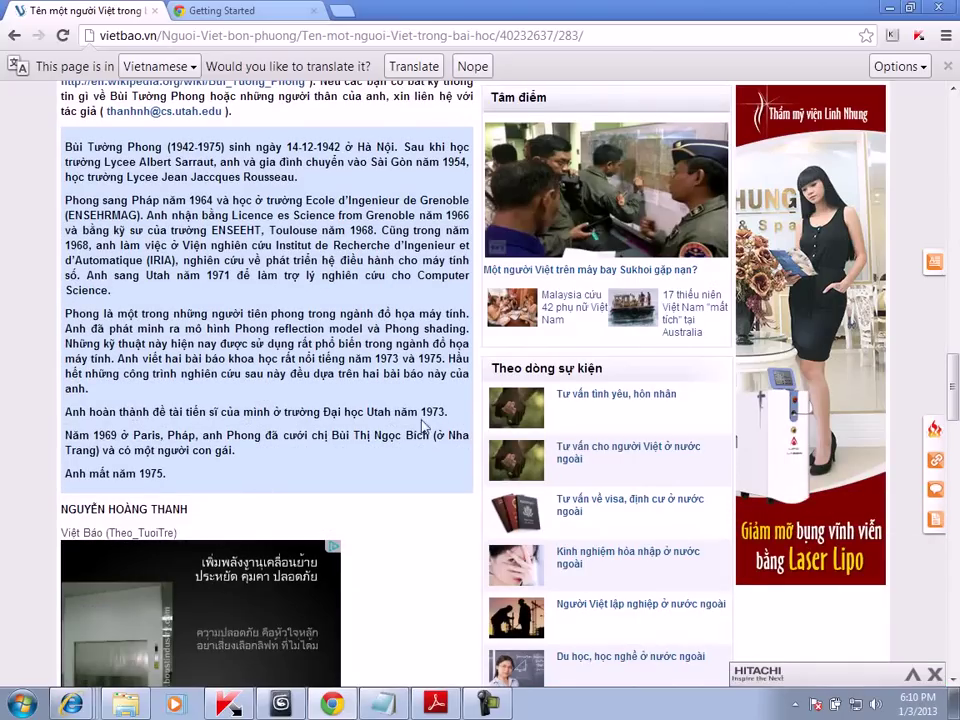
{"action": "scroll", "coordinate": [395, 395], "scroll_direction": "down", "scroll_amount": 3}
{"action": "scroll", "coordinate": [377, 381], "scroll_direction": "up", "scroll_amount": 3}
{"action": "scroll", "coordinate": [390, 420], "scroll_direction": "up", "scroll_amount": 6}
{"action": "scroll", "coordinate": [401, 460], "scroll_direction": "up", "scroll_amount": 3}
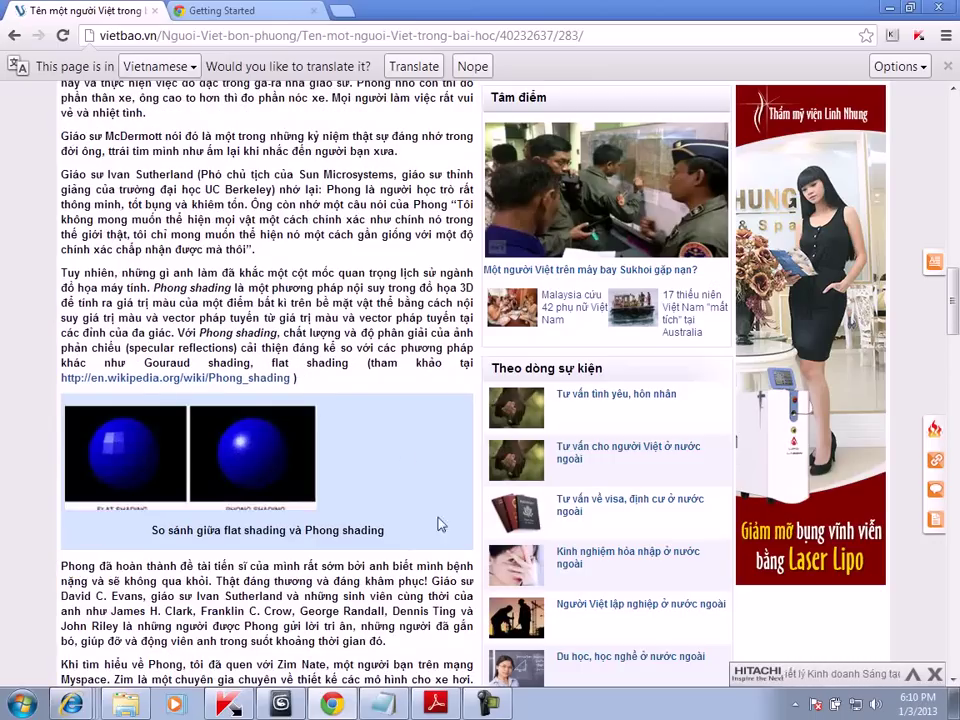
{"action": "left_click", "coordinate": [280, 704]}
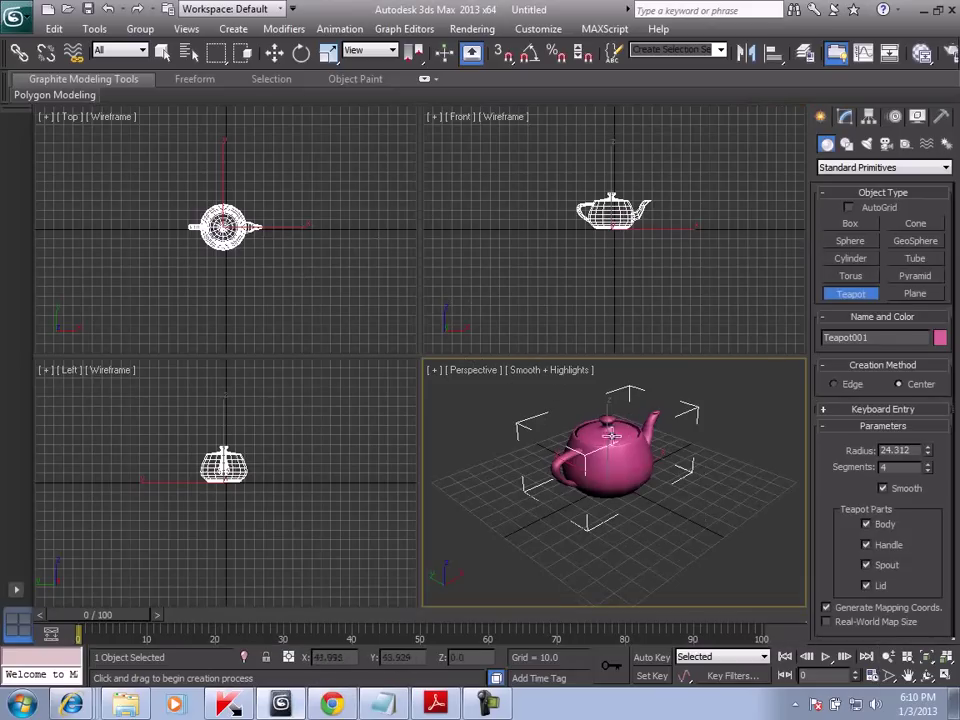
{"action": "right_click", "coordinate": [412, 192]}
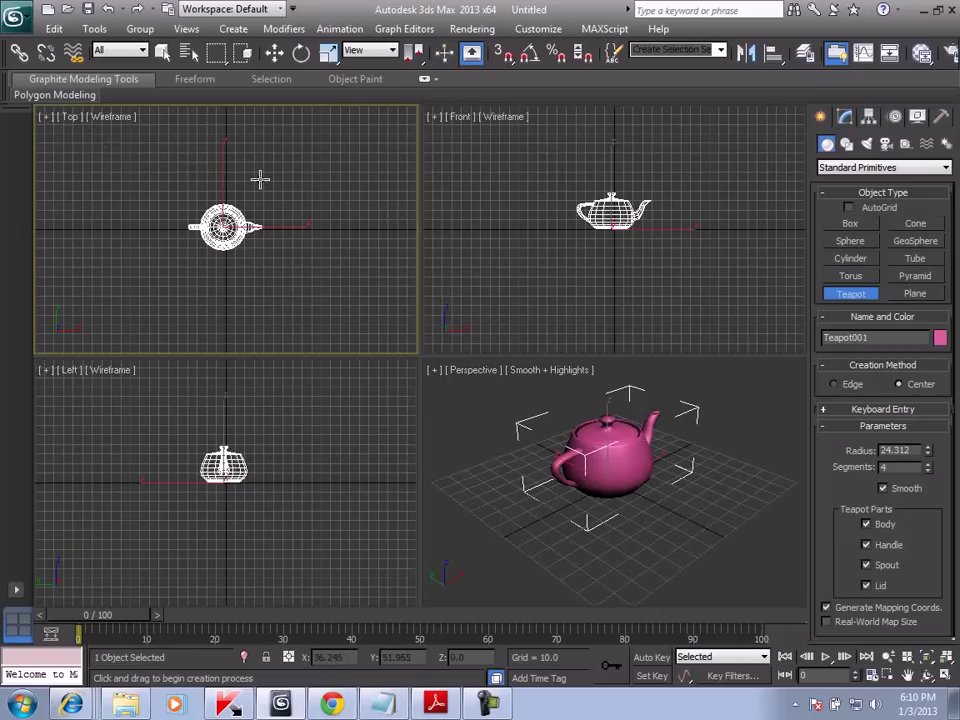
{"action": "left_click", "coordinate": [70, 117]}
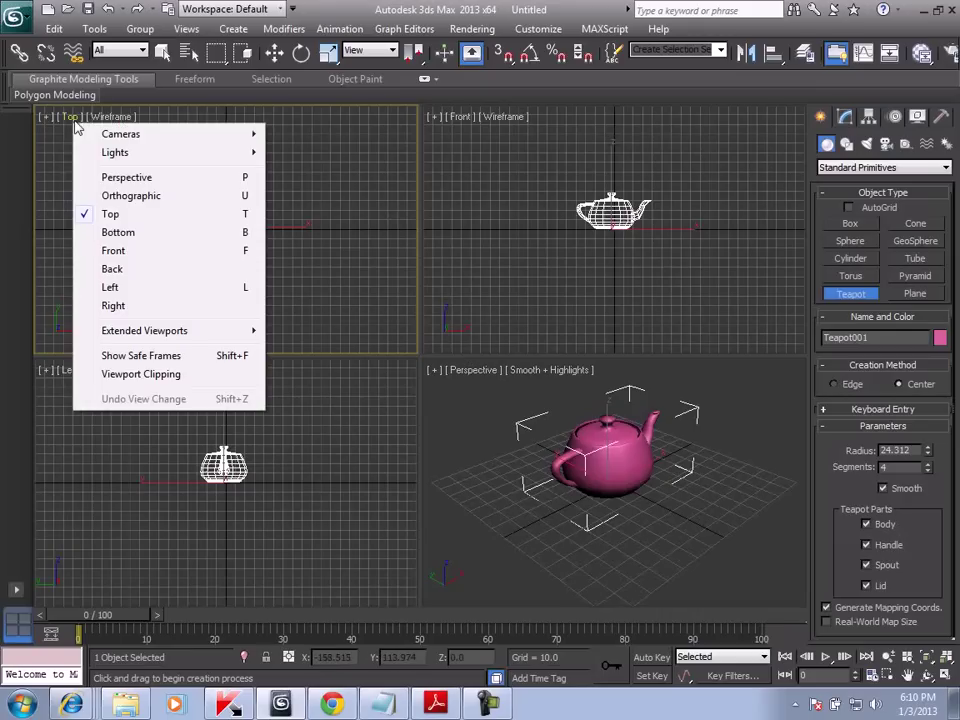
{"action": "left_click", "coordinate": [119, 180]}
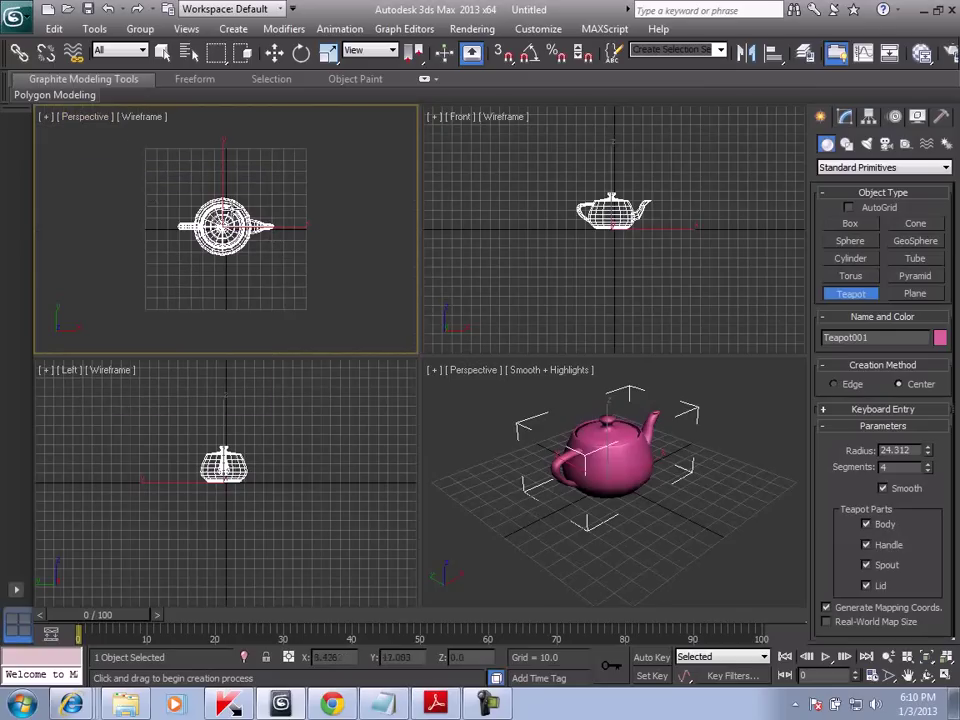
{"action": "left_click", "coordinate": [85, 119]}
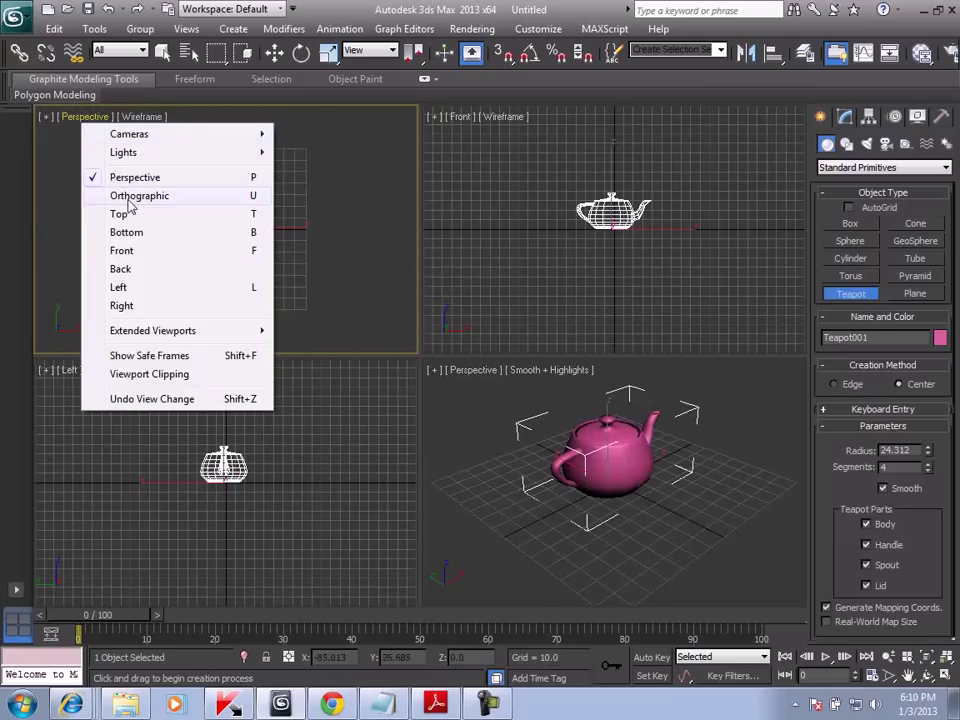
{"action": "left_click", "coordinate": [128, 198]}
{"action": "left_click", "coordinate": [92, 118]}
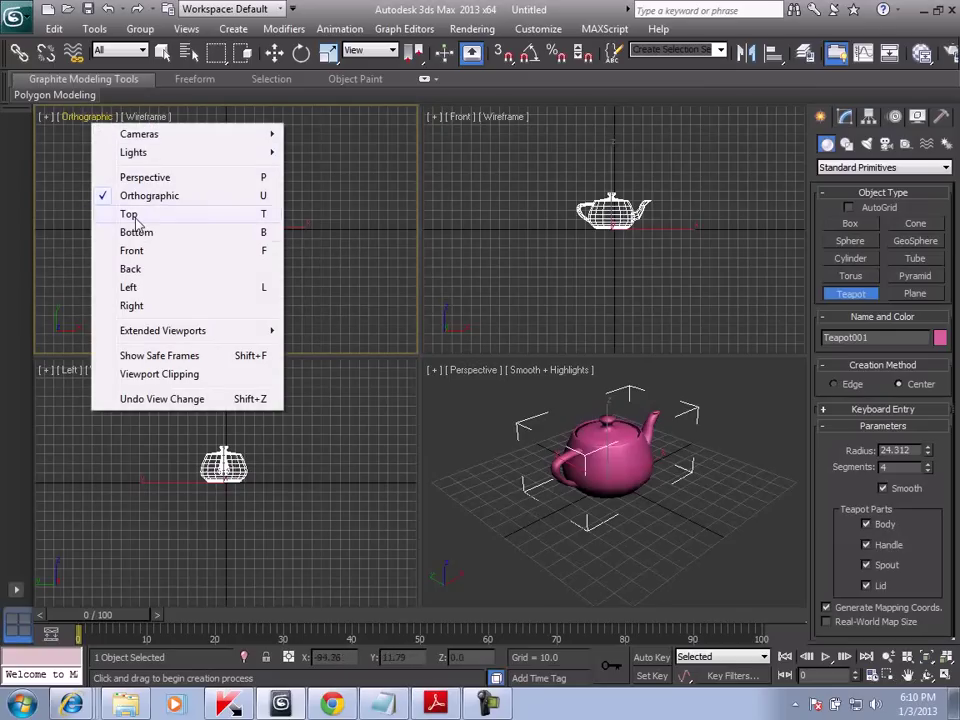
{"action": "left_click", "coordinate": [135, 216]}
{"action": "left_click", "coordinate": [76, 124]}
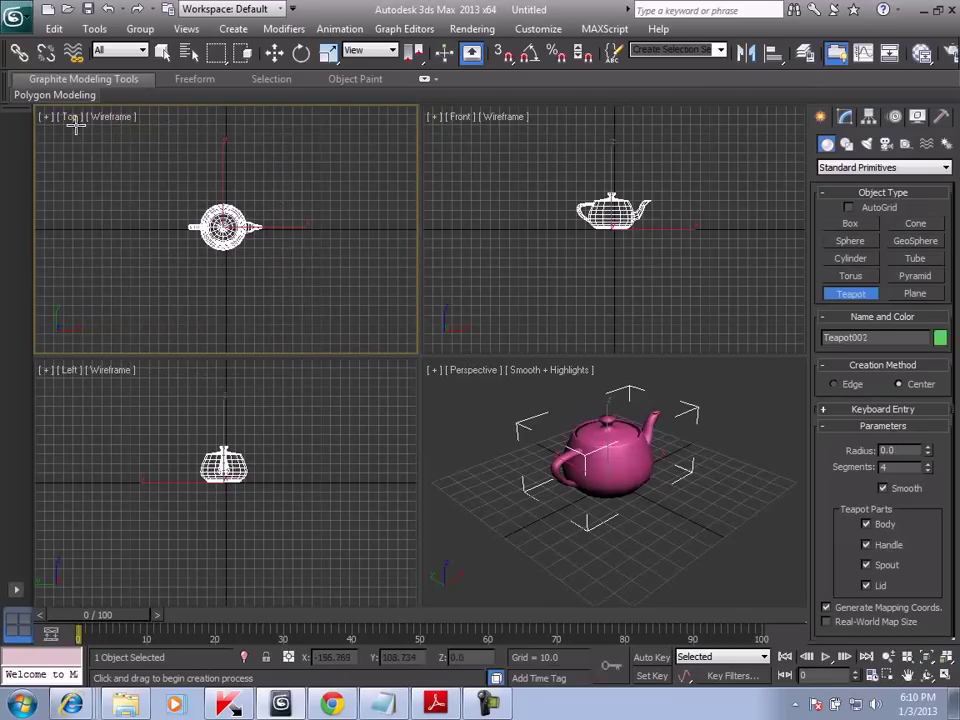
{"action": "left_click", "coordinate": [76, 124]}
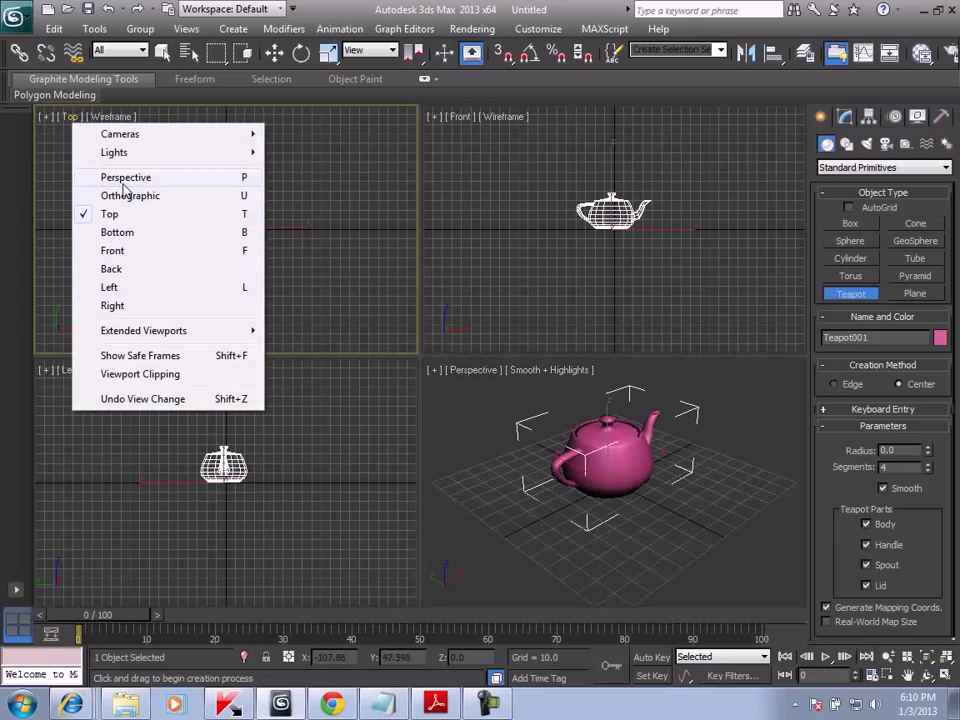
{"action": "left_click", "coordinate": [379, 199]}
{"action": "left_click", "coordinate": [460, 120]}
{"action": "left_click", "coordinate": [460, 121]}
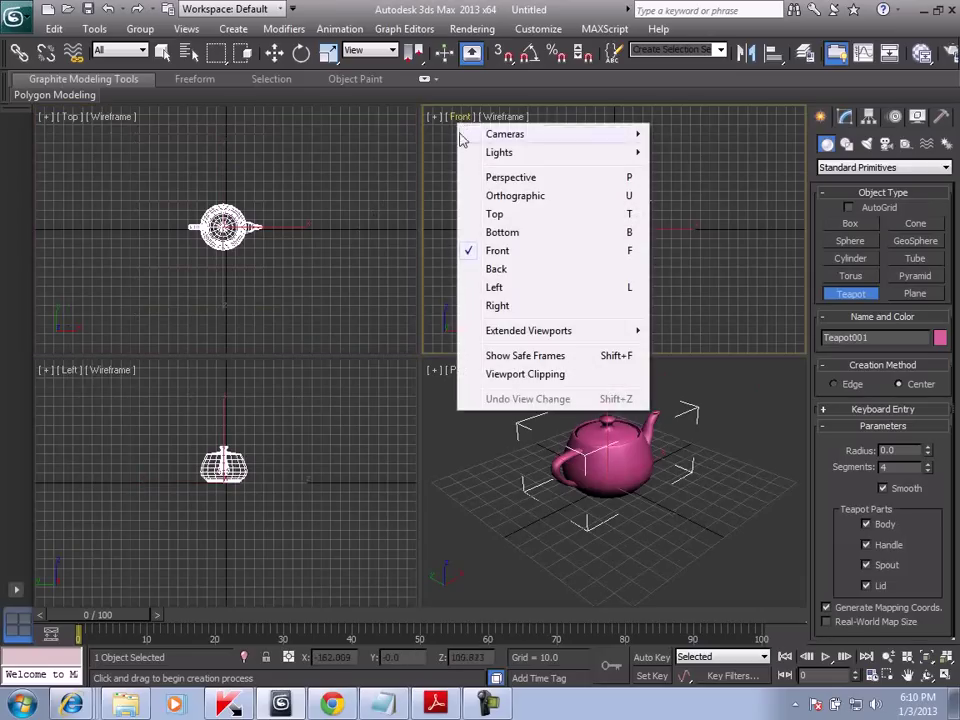
Cycle the upper-right viewport through Top, Front, Left and back to Front, then deselect the teapot
{"action": "left_click", "coordinate": [444, 158]}
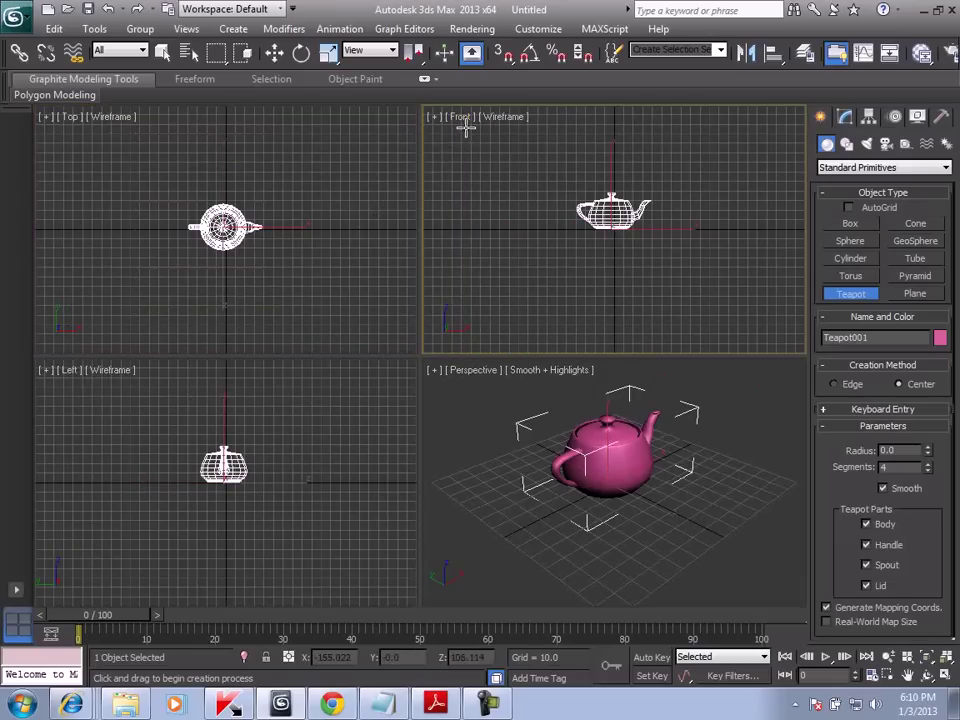
{"action": "key", "text": "t"}
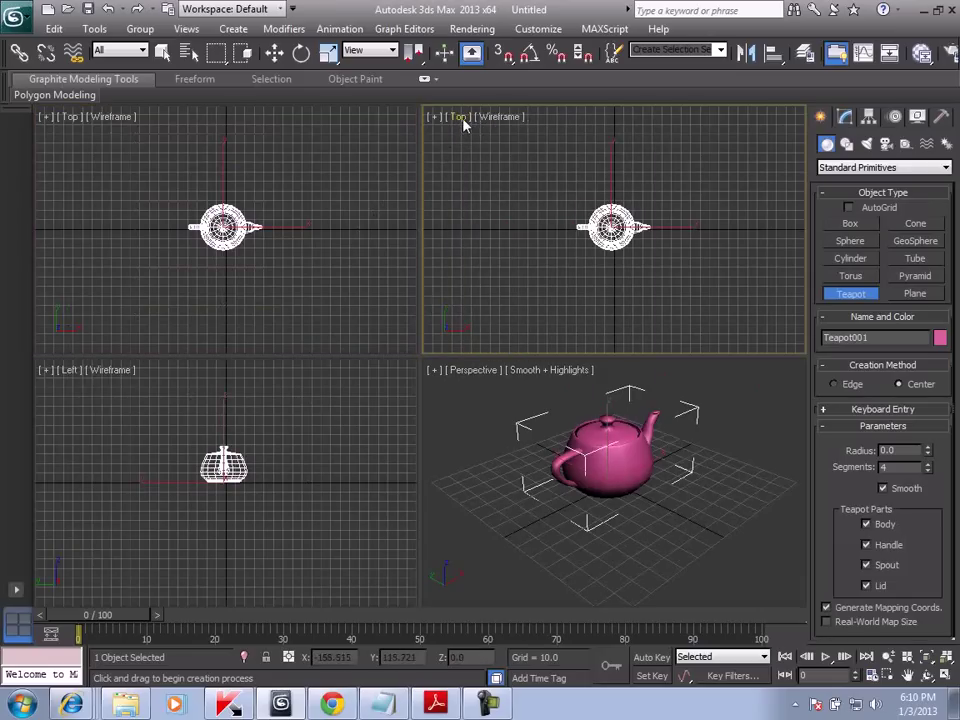
{"action": "key", "text": "f"}
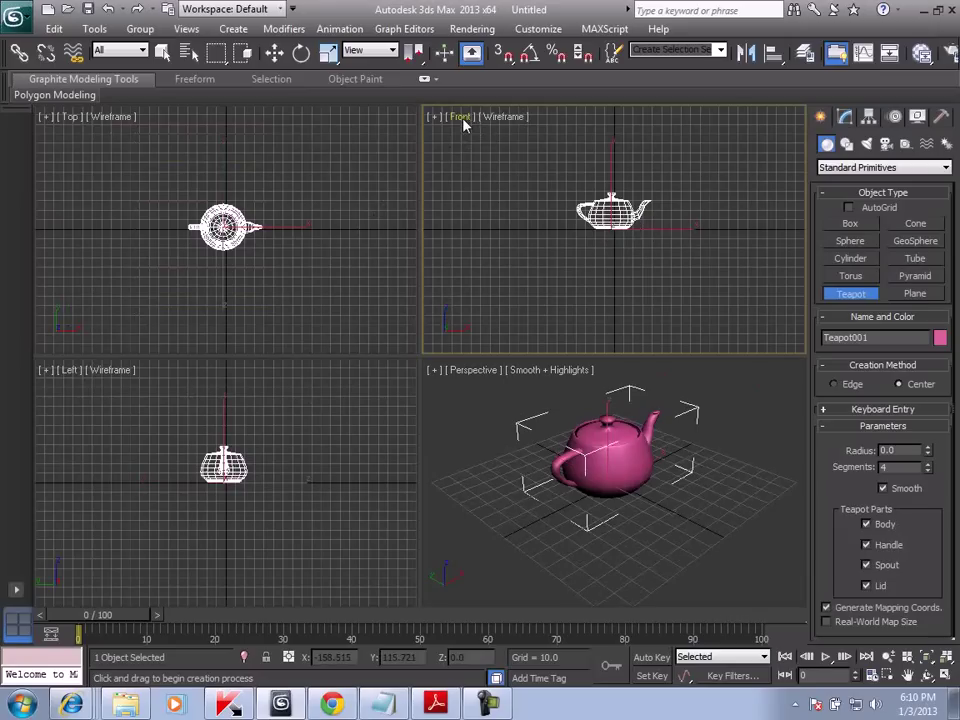
{"action": "key", "text": "l"}
{"action": "key", "text": "r"}
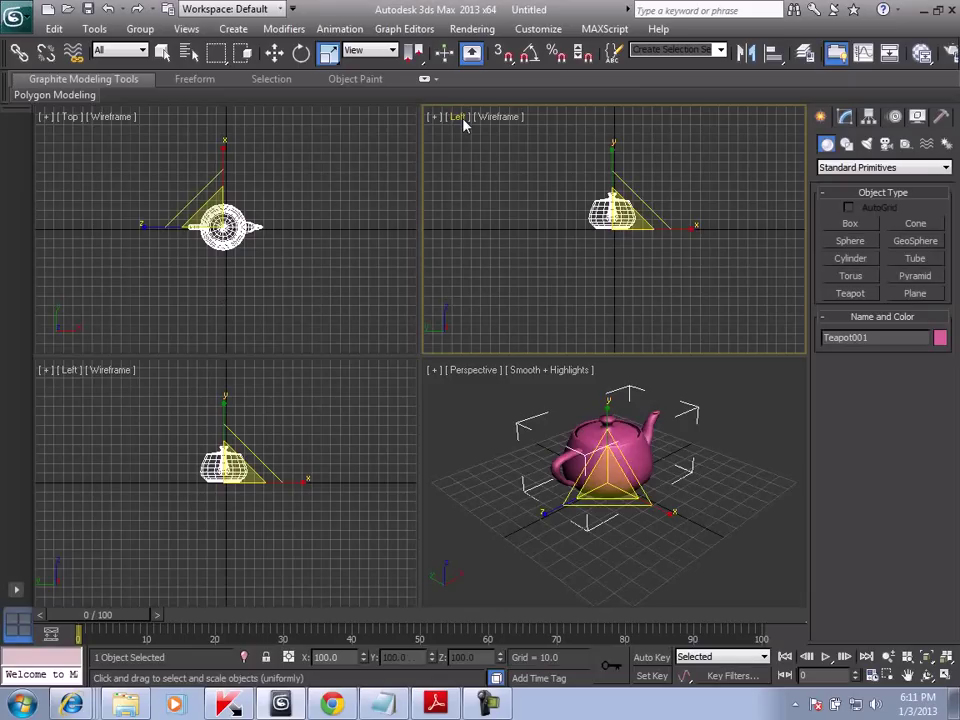
{"action": "key", "text": "f"}
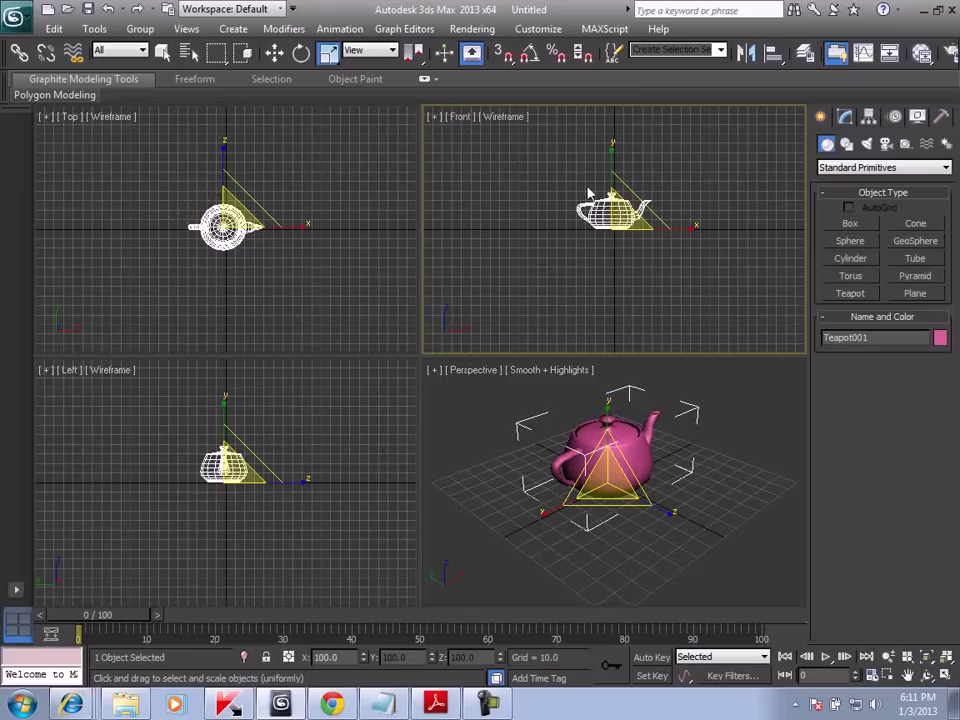
{"action": "left_click", "coordinate": [570, 263]}
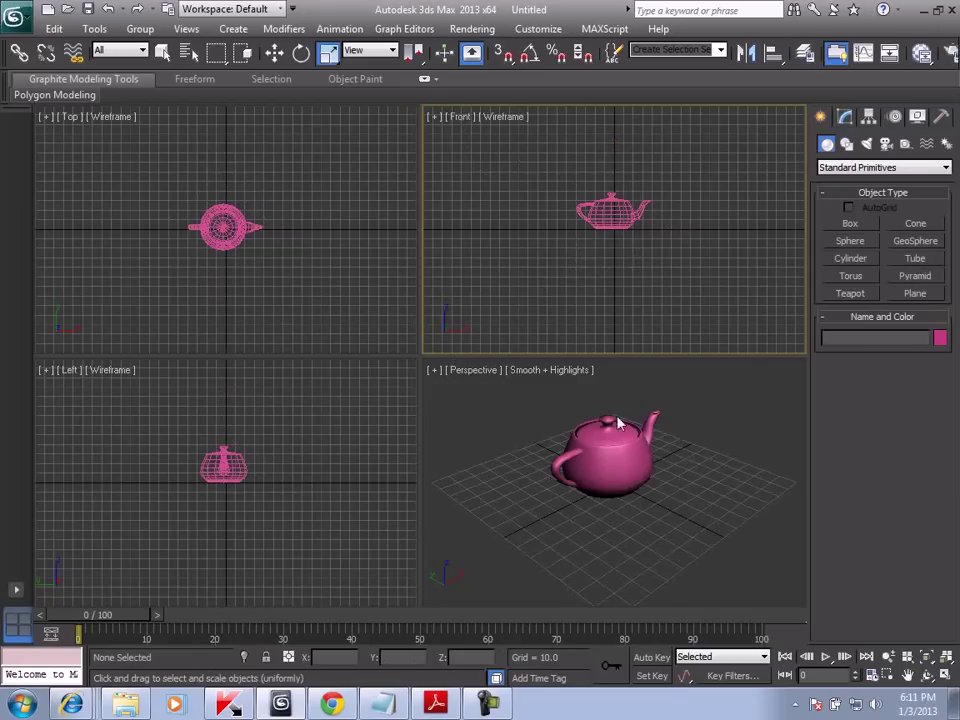
Try the Front view in Smooth + Highlights, Hidden Line and Wireframe shading
{"action": "left_click", "coordinate": [505, 118]}
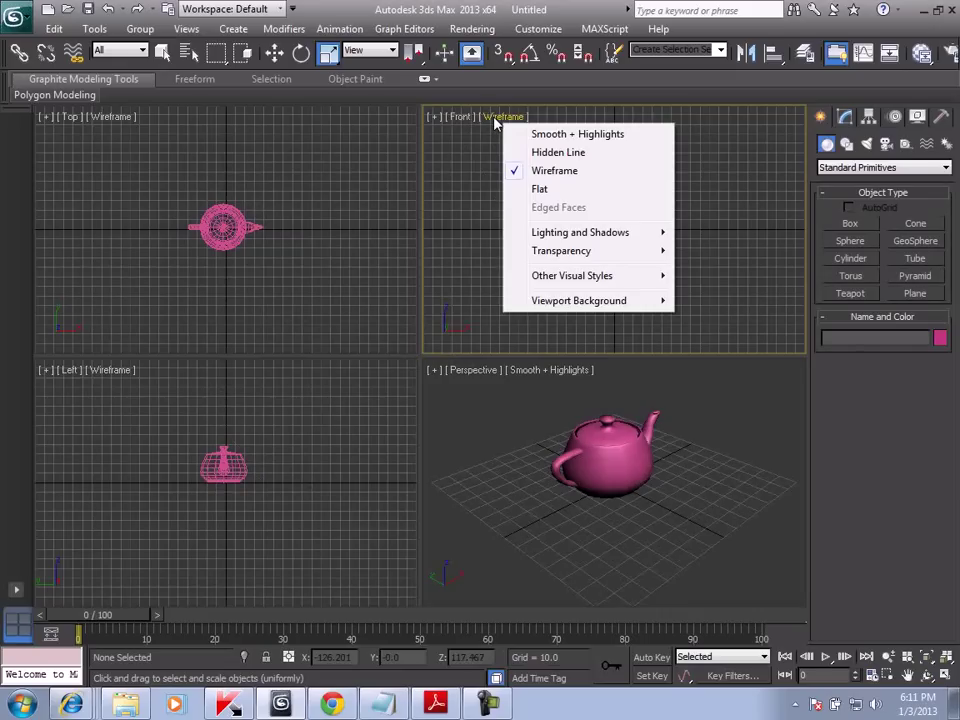
{"action": "left_click", "coordinate": [545, 134]}
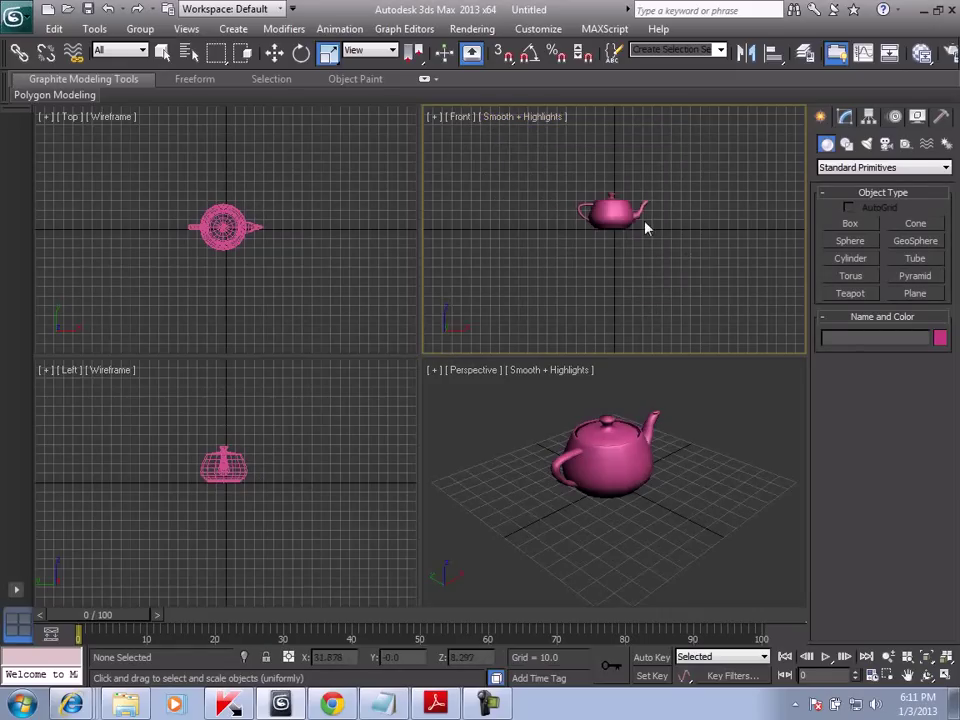
{"action": "left_click", "coordinate": [514, 128]}
{"action": "left_click", "coordinate": [533, 152]}
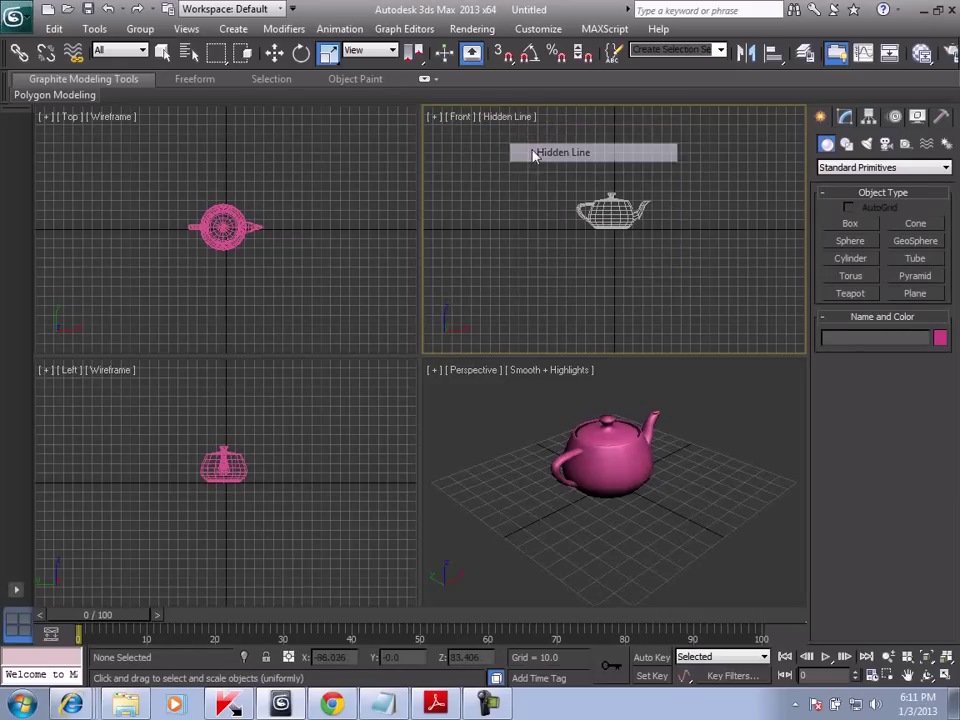
{"action": "left_click", "coordinate": [509, 121]}
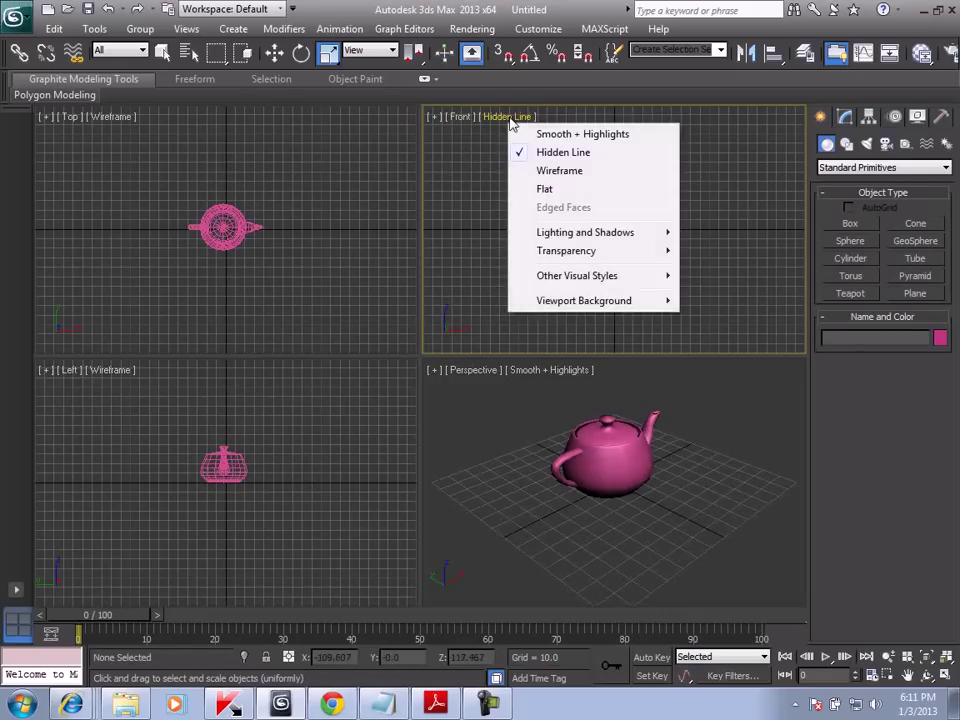
{"action": "left_click", "coordinate": [540, 169]}
Set the Front view to Flat shading and adjust its zoom and pan slightly
{"action": "left_click", "coordinate": [512, 118]}
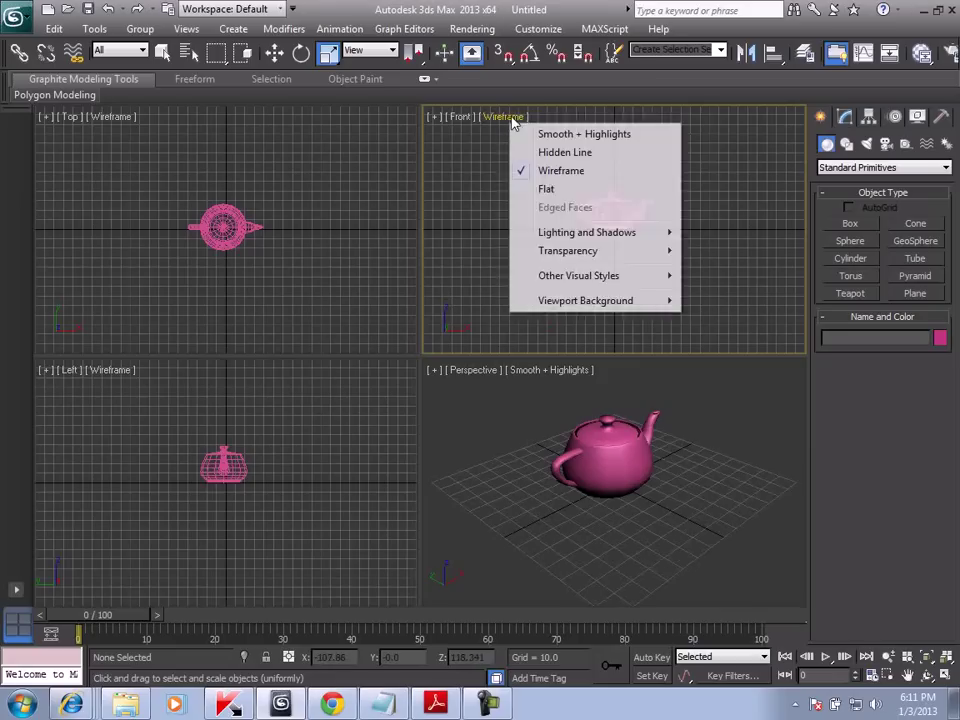
{"action": "left_click", "coordinate": [545, 189]}
{"action": "scroll", "coordinate": [628, 208], "scroll_direction": "up", "scroll_amount": 2}
{"action": "scroll", "coordinate": [626, 204], "scroll_direction": "up", "scroll_amount": 5}
{"action": "scroll", "coordinate": [610, 260], "scroll_direction": "down", "scroll_amount": 3}
{"action": "scroll", "coordinate": [620, 265], "scroll_direction": "down", "scroll_amount": 2}
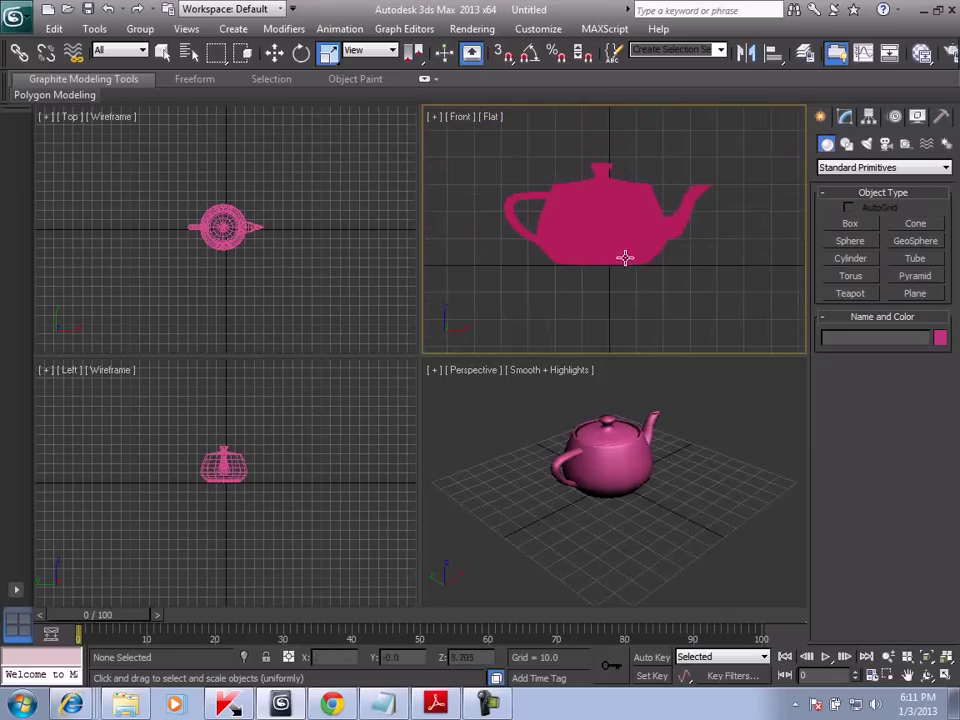
{"action": "middle_click_drag", "start_coordinate": [624, 258], "coordinate": [632, 263]}
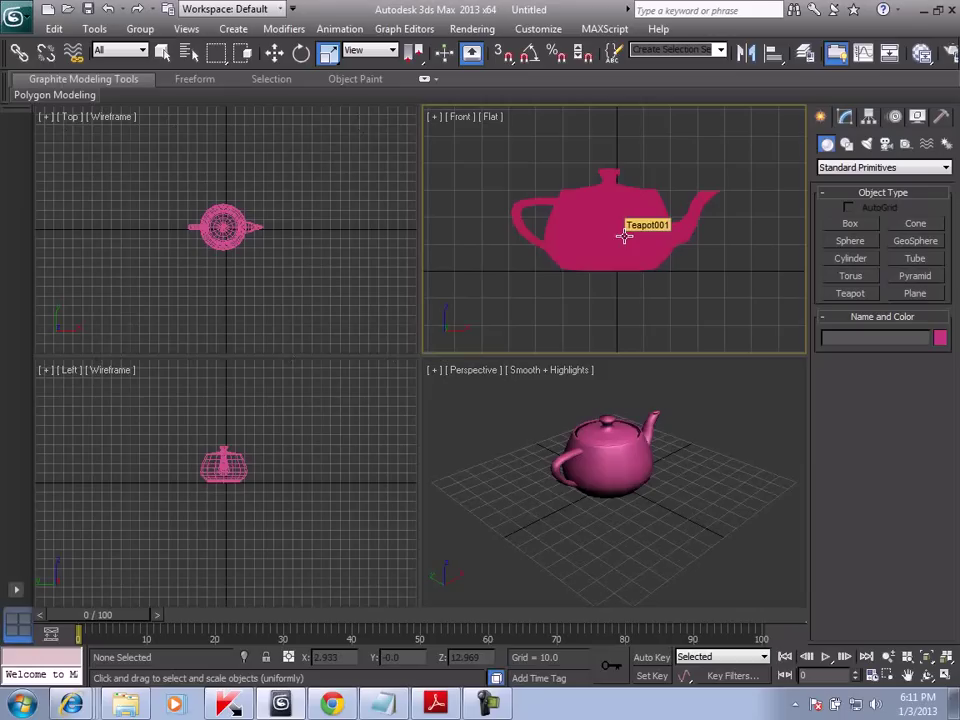
{"action": "scroll", "coordinate": [674, 460], "scroll_direction": "up", "scroll_amount": 2}
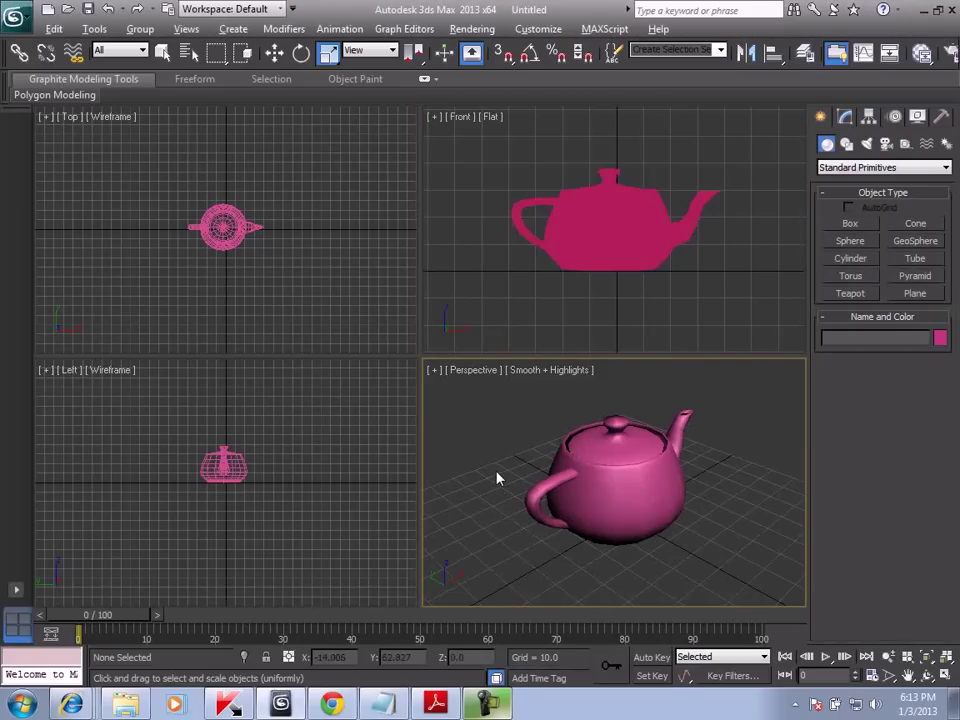
Toggle Alt+W maximize on the Perspective and Top views, ending with Perspective maximized
{"action": "key", "text": "alt+e"}
{"action": "key", "text": "Escape"}
{"action": "key", "text": "alt+w"}
{"action": "key", "text": "alt+w"}
{"action": "key", "text": "alt+w"}
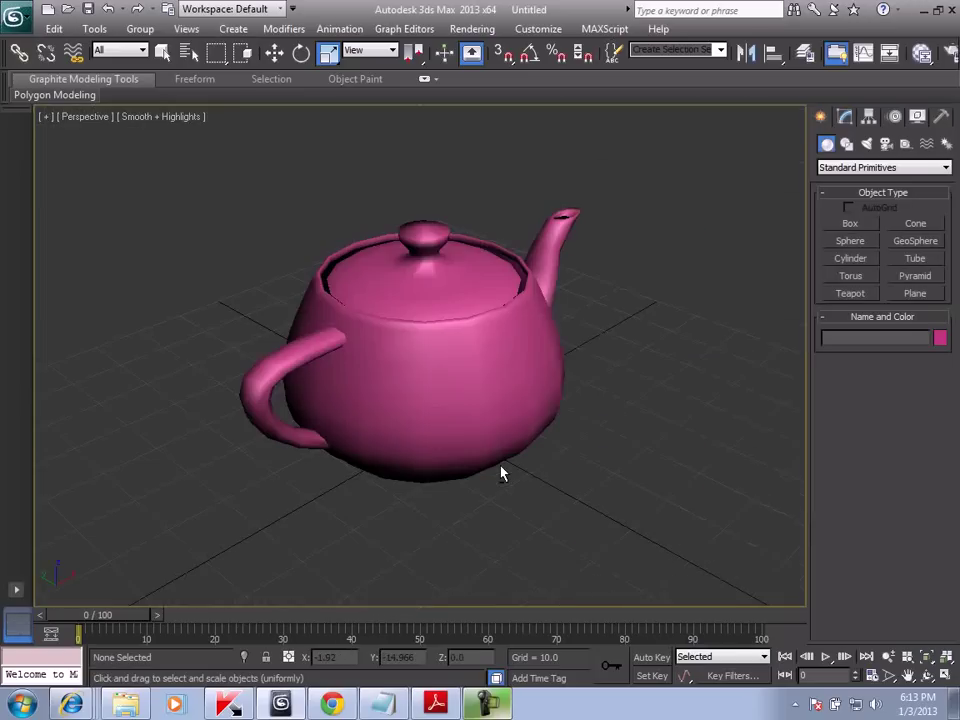
{"action": "key", "text": "alt+w"}
{"action": "key", "text": "alt+w"}
{"action": "key", "text": "alt+w"}
{"action": "key", "text": "alt+w"}
{"action": "key", "text": "alt+w"}
{"action": "key", "text": "alt+w"}
{"action": "key", "text": "alt+w"}
{"action": "key", "text": "alt+w"}
{"action": "key", "text": "alt+w"}
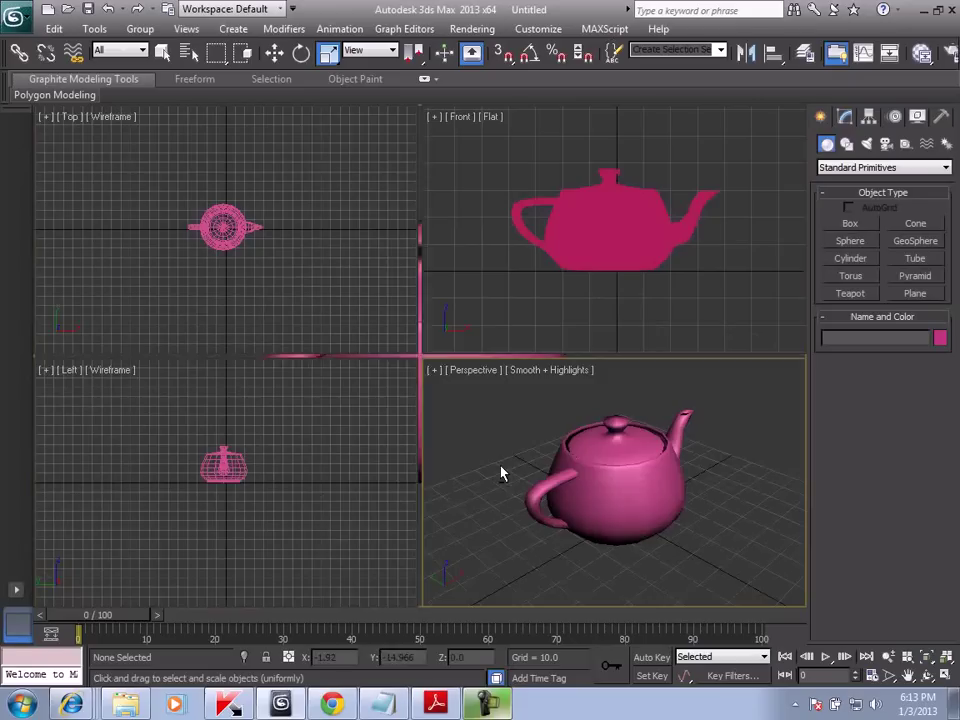
{"action": "left_click", "coordinate": [325, 193]}
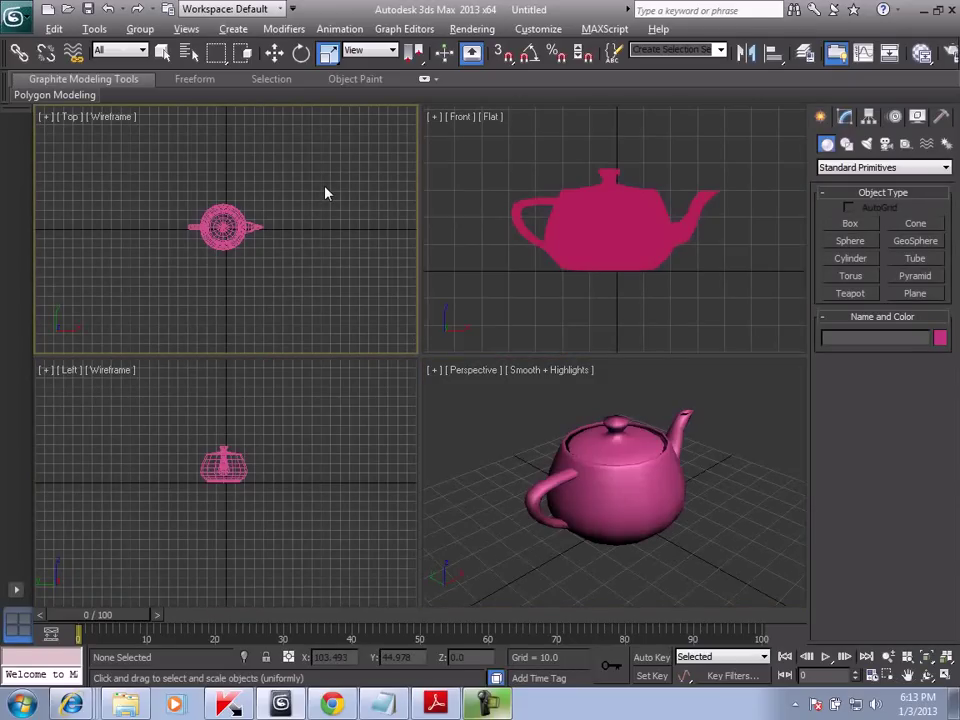
{"action": "key", "text": "alt+w"}
{"action": "key", "text": "alt+w"}
{"action": "key", "text": "alt+w"}
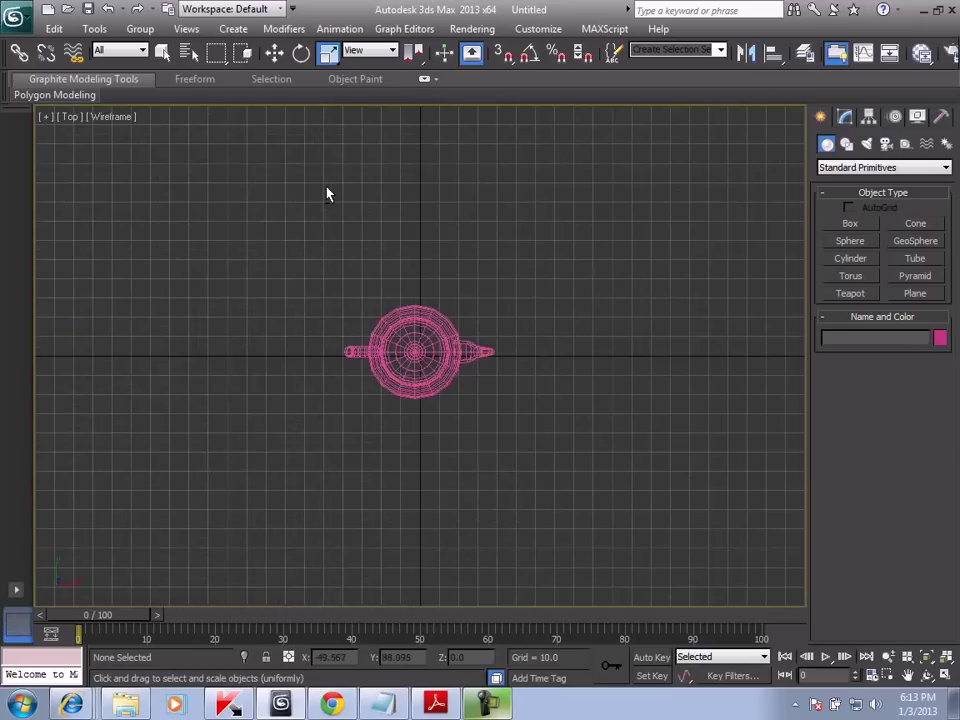
{"action": "key", "text": "alt+w"}
{"action": "key", "text": "alt+w"}
{"action": "key", "text": "alt+w"}
{"action": "key", "text": "alt+w"}
{"action": "key", "text": "alt+w"}
{"action": "key", "text": "alt+w"}
{"action": "key", "text": "alt+w"}
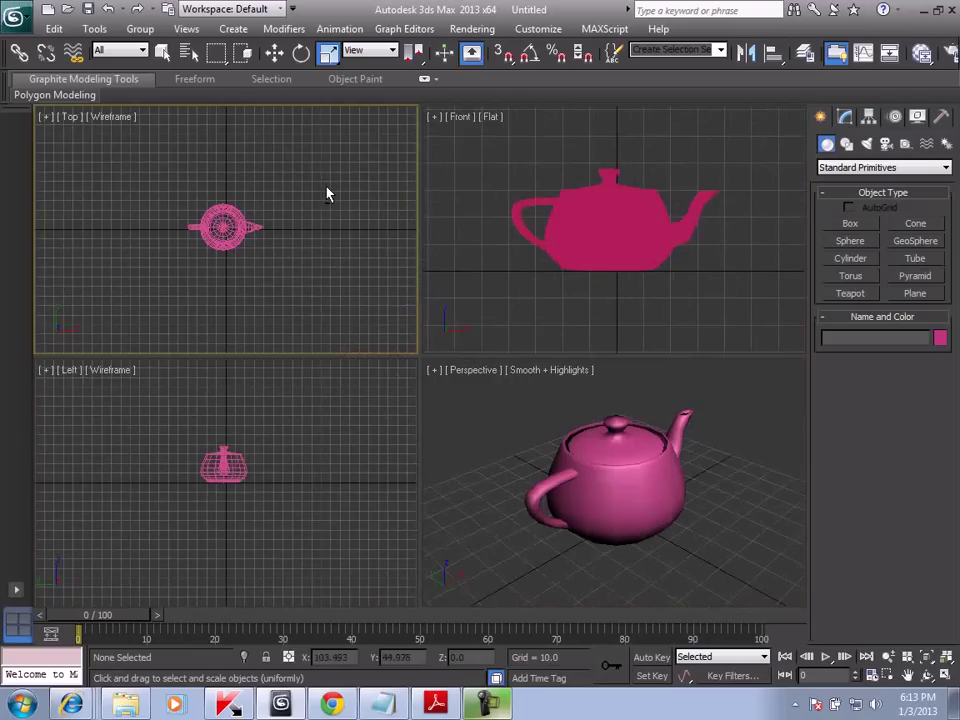
{"action": "left_click", "coordinate": [492, 450]}
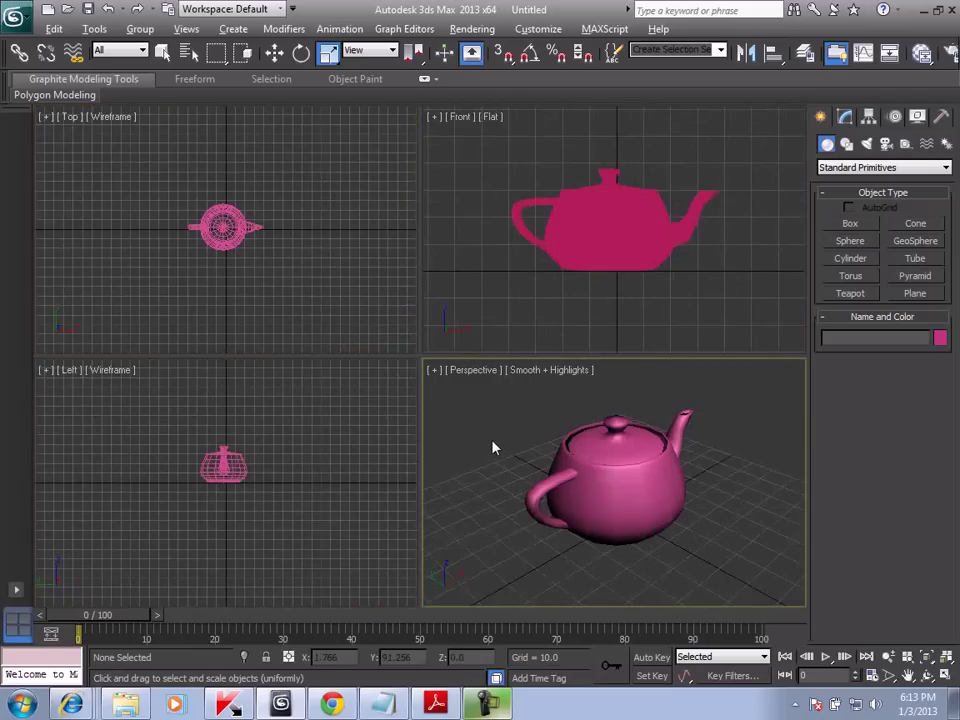
{"action": "key", "text": "alt+w"}
{"action": "key", "text": "alt+w"}
{"action": "key", "text": "alt+w"}
{"action": "key", "text": "alt+w"}
{"action": "key", "text": "alt+w"}
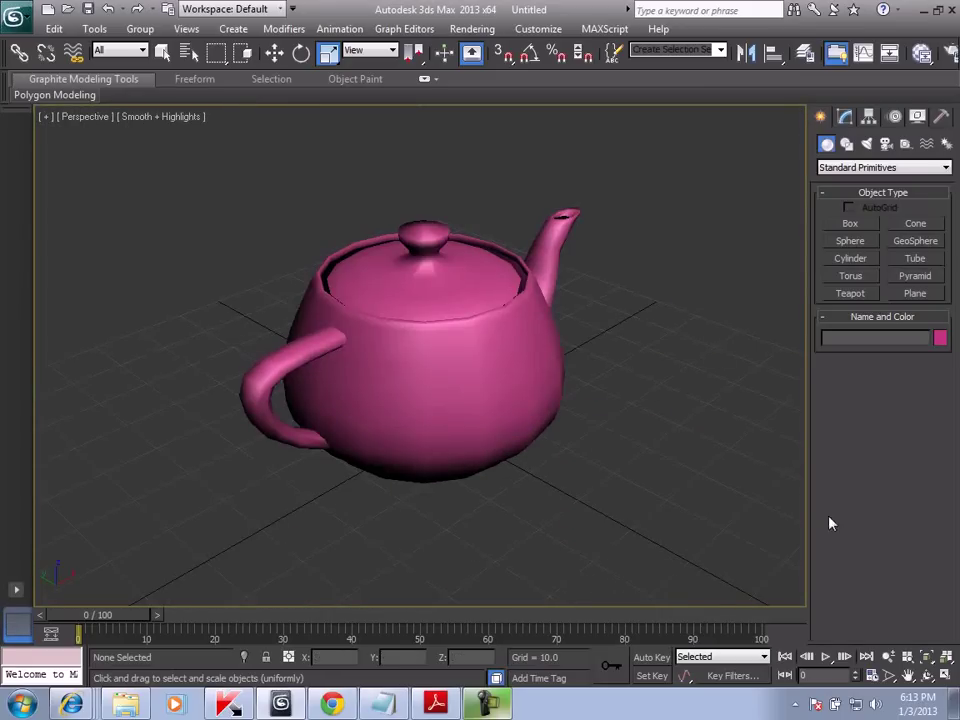
Zoom in and pan the Perspective view for a closer look at the teapot
{"action": "left_click", "coordinate": [893, 657]}
{"action": "mouse_move", "coordinate": [583, 414]}
{"action": "left_mouse_down"}
{"action": "mouse_move", "coordinate": [576, 377]}
{"action": "mouse_move", "coordinate": [591, 408]}
{"action": "mouse_move", "coordinate": [580, 386]}
{"action": "mouse_move", "coordinate": [583, 409]}
{"action": "mouse_move", "coordinate": [591, 364]}
{"action": "mouse_move", "coordinate": [585, 390]}
{"action": "mouse_move", "coordinate": [610, 352]}
{"action": "mouse_move", "coordinate": [564, 354]}
{"action": "mouse_move", "coordinate": [658, 394]}
{"action": "left_mouse_up"}
{"action": "scroll", "coordinate": [658, 394], "scroll_direction": "up", "scroll_amount": 5}
{"action": "scroll", "coordinate": [656, 394], "scroll_direction": "down", "scroll_amount": 4}
{"action": "scroll", "coordinate": [656, 394], "scroll_direction": "down", "scroll_amount": 2}
{"action": "mouse_move", "coordinate": [654, 403]}
{"action": "middle_mouse_down"}
{"action": "mouse_move", "coordinate": [632, 373]}
{"action": "mouse_move", "coordinate": [626, 388]}
{"action": "mouse_move", "coordinate": [671, 388]}
{"action": "middle_mouse_up"}
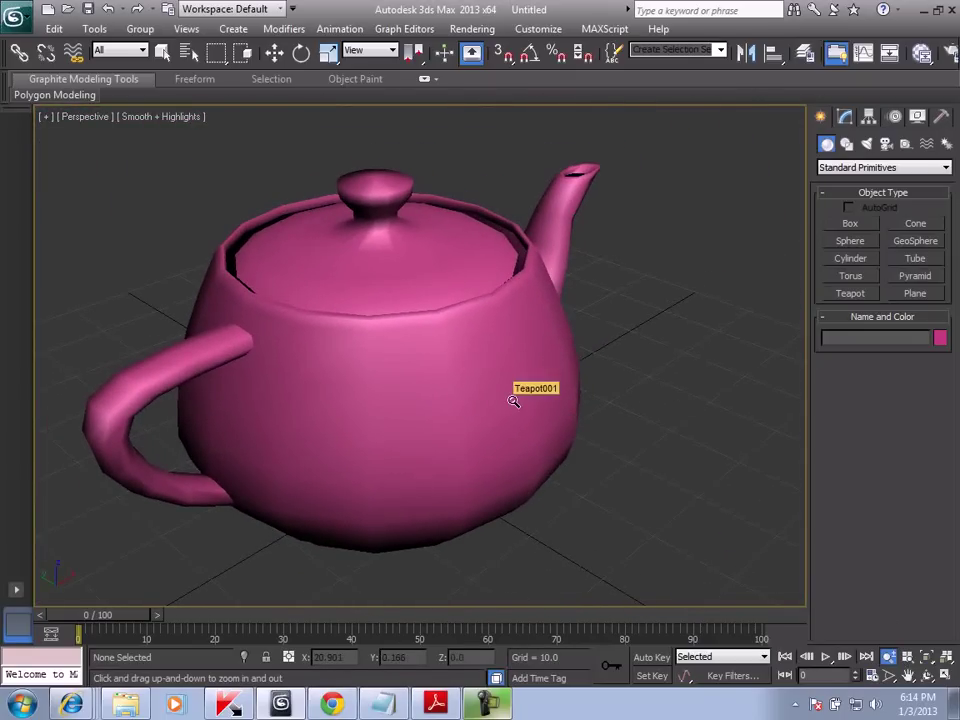
Spin the teapot about its vertical axis with the rotate gizmo, then deselect it
{"action": "key", "text": "e"}
{"action": "left_click", "coordinate": [477, 390]}
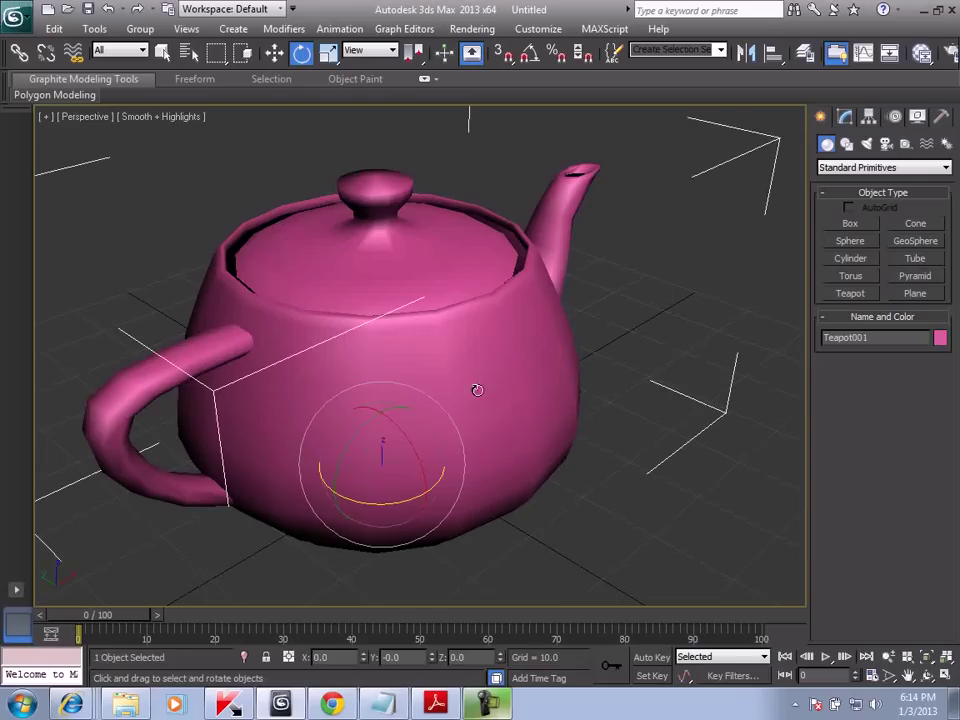
{"action": "left_click_drag", "start_coordinate": [474, 388], "coordinate": [464, 432]}
{"action": "mouse_move", "coordinate": [433, 490]}
{"action": "left_mouse_down"}
{"action": "mouse_move", "coordinate": [637, 416]}
{"action": "mouse_move", "coordinate": [389, 432]}
{"action": "left_mouse_up"}
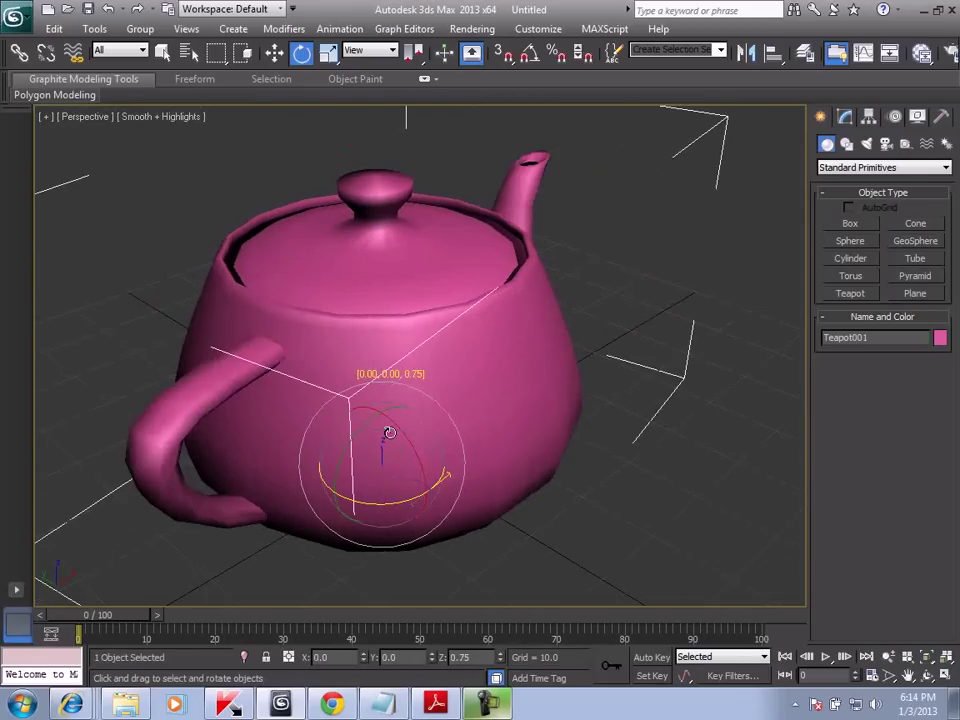
{"action": "left_click", "coordinate": [617, 322]}
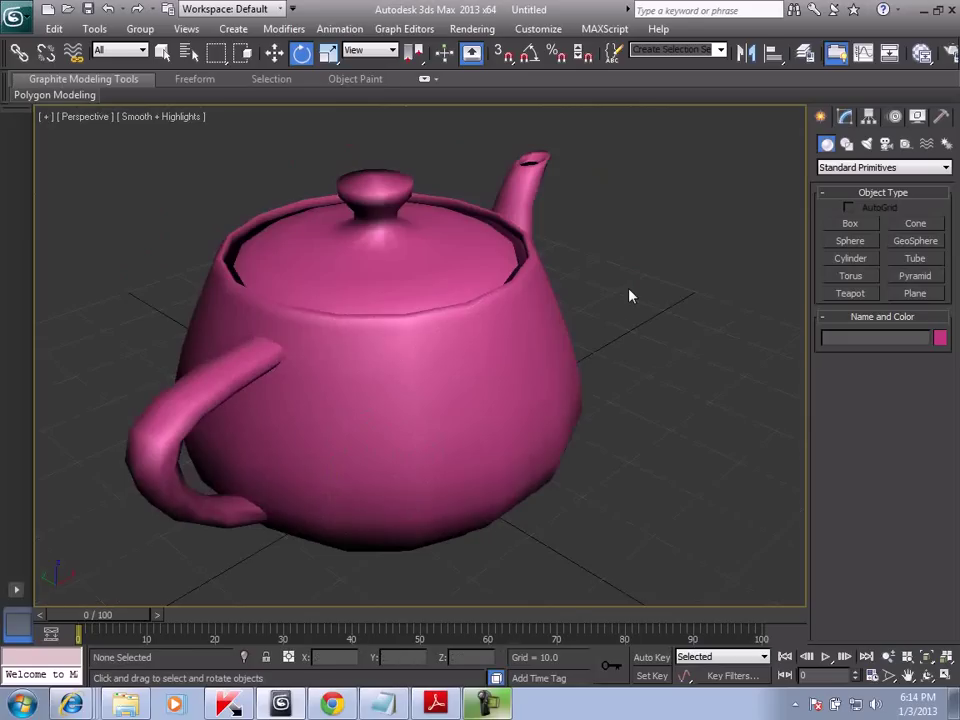
Reselect the teapot, adjust its rotation around the X, Y and Z axes, then deselect it
{"action": "left_click", "coordinate": [511, 366]}
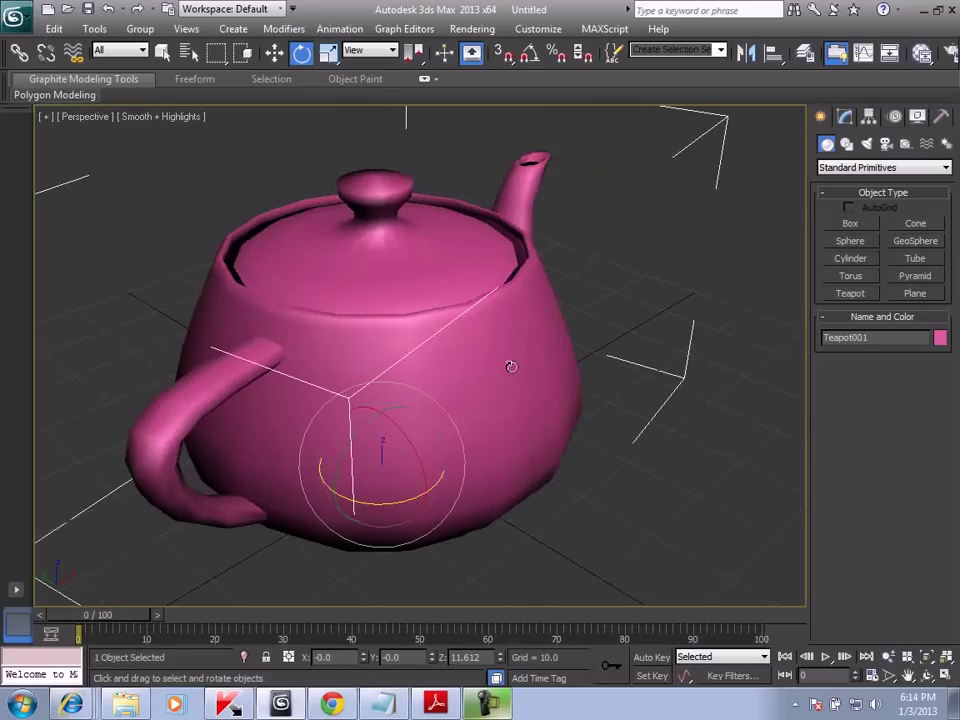
{"action": "left_click_drag", "start_coordinate": [426, 497], "coordinate": [436, 502]}
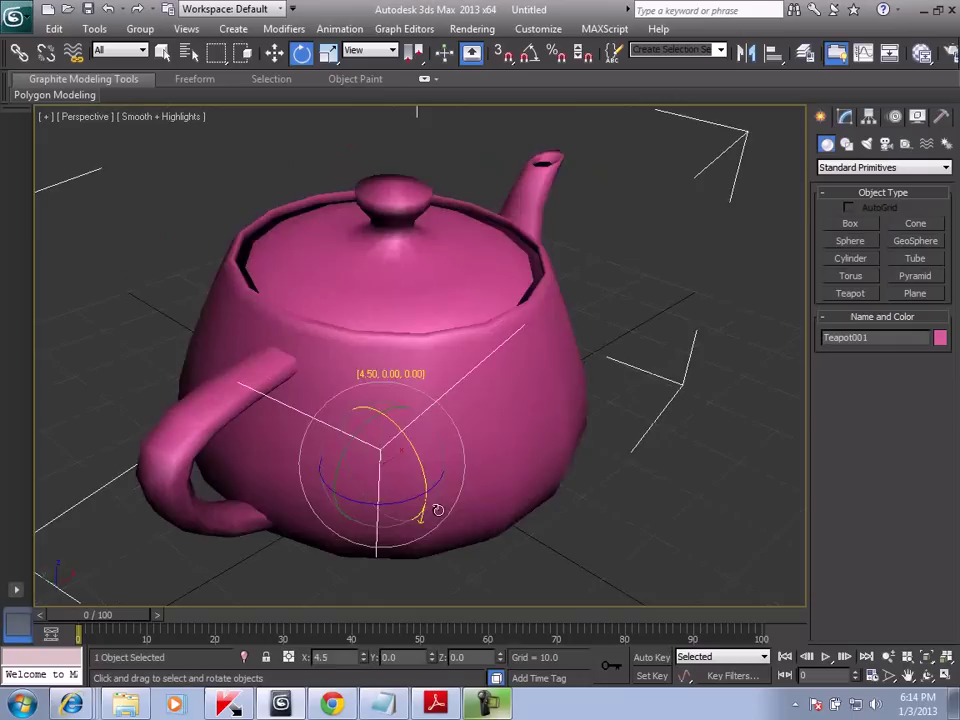
{"action": "left_click_drag", "start_coordinate": [364, 435], "coordinate": [384, 440]}
{"action": "mouse_move", "coordinate": [441, 471]}
{"action": "left_mouse_down"}
{"action": "mouse_move", "coordinate": [370, 495]}
{"action": "mouse_move", "coordinate": [436, 478]}
{"action": "mouse_move", "coordinate": [408, 476]}
{"action": "left_mouse_up"}
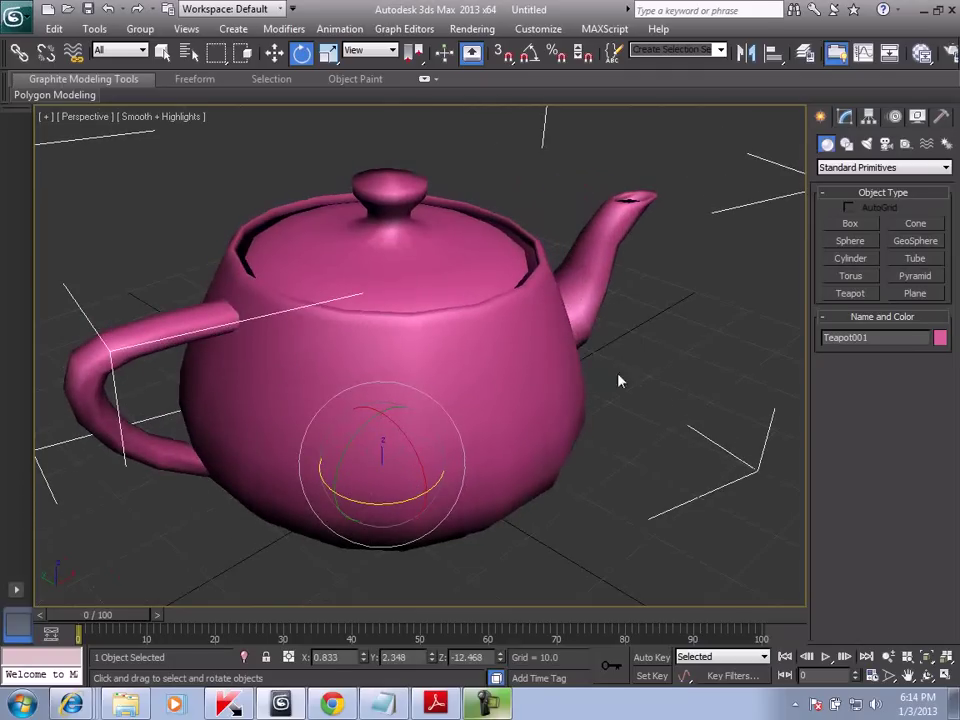
{"action": "left_click_drag", "start_coordinate": [416, 497], "coordinate": [505, 452]}
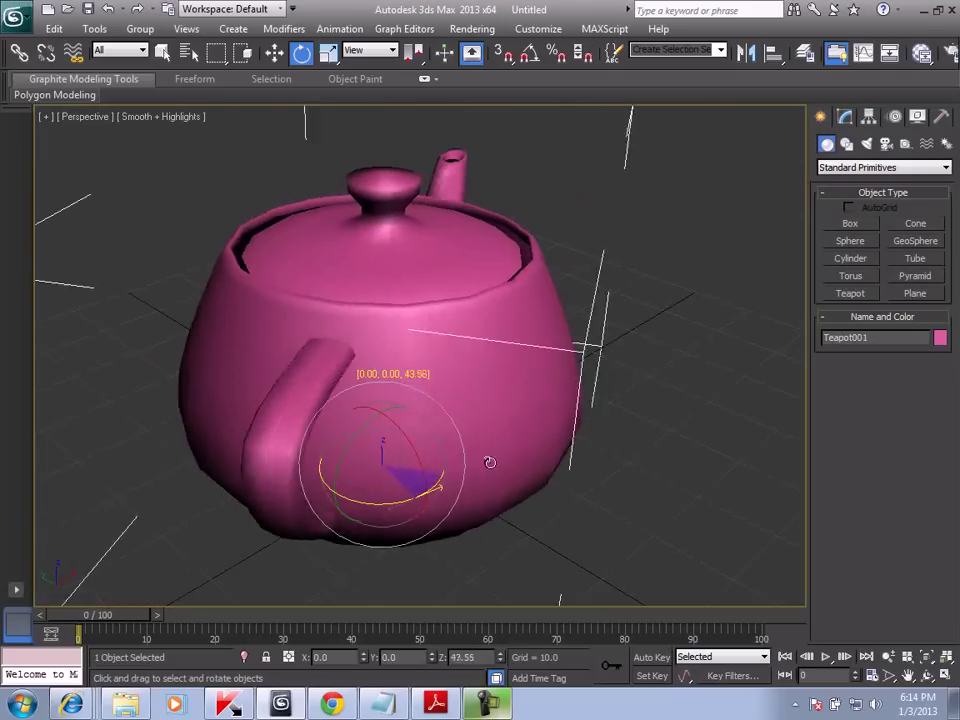
{"action": "left_click_drag", "start_coordinate": [406, 497], "coordinate": [313, 510]}
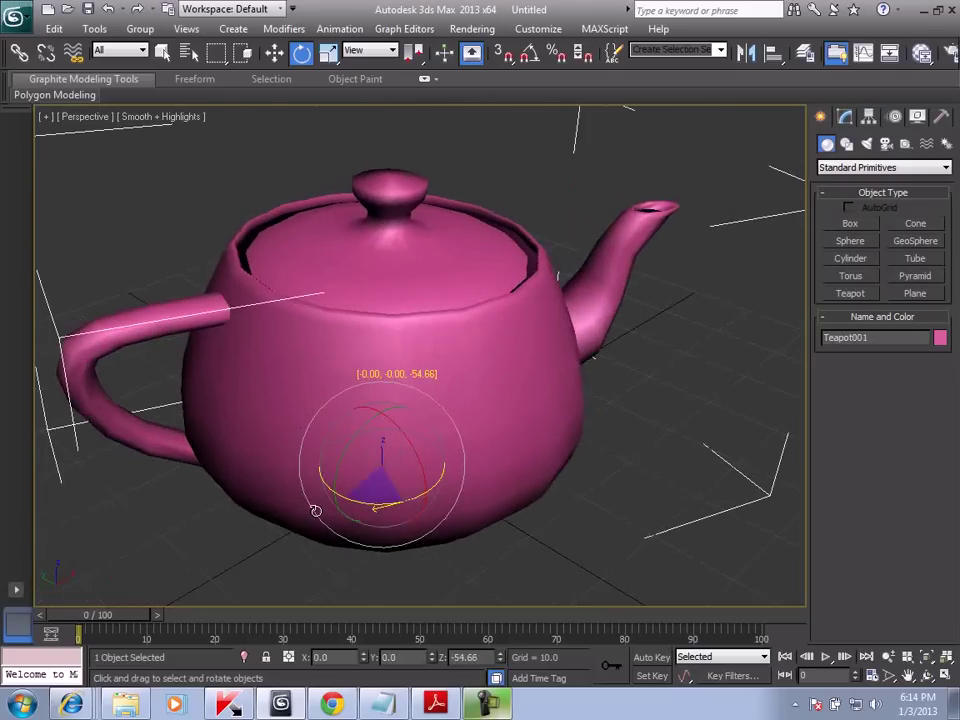
{"action": "scroll", "coordinate": [474, 456], "scroll_direction": "down", "scroll_amount": 2}
{"action": "left_click", "coordinate": [566, 424]}
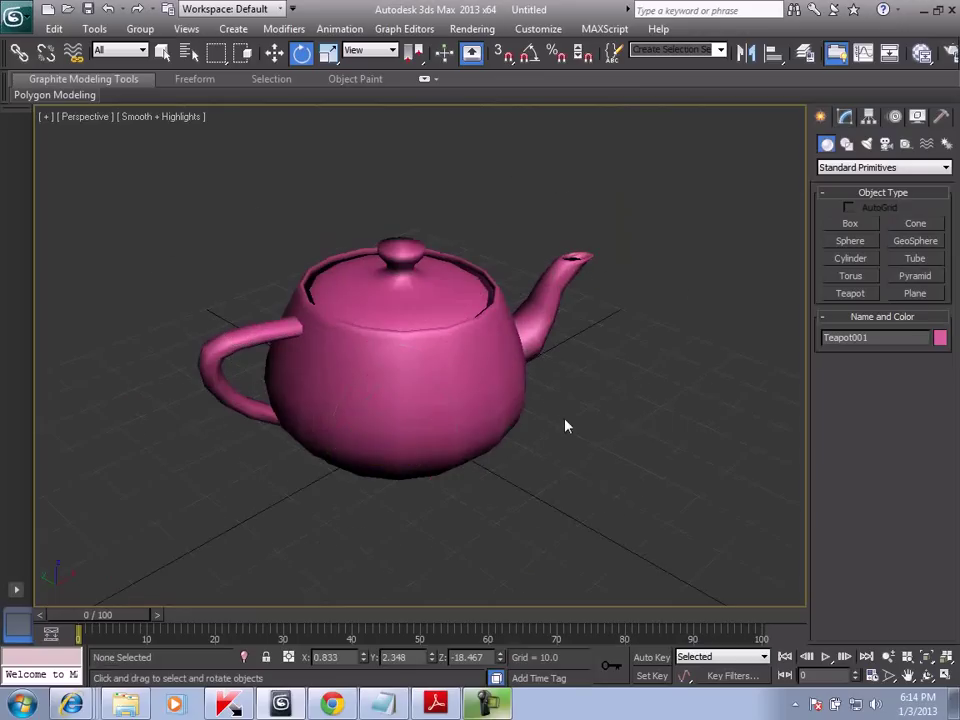
Zoom in, zoom extents to frame the whole teapot, and toggle between one and four viewports
{"action": "left_click", "coordinate": [888, 657]}
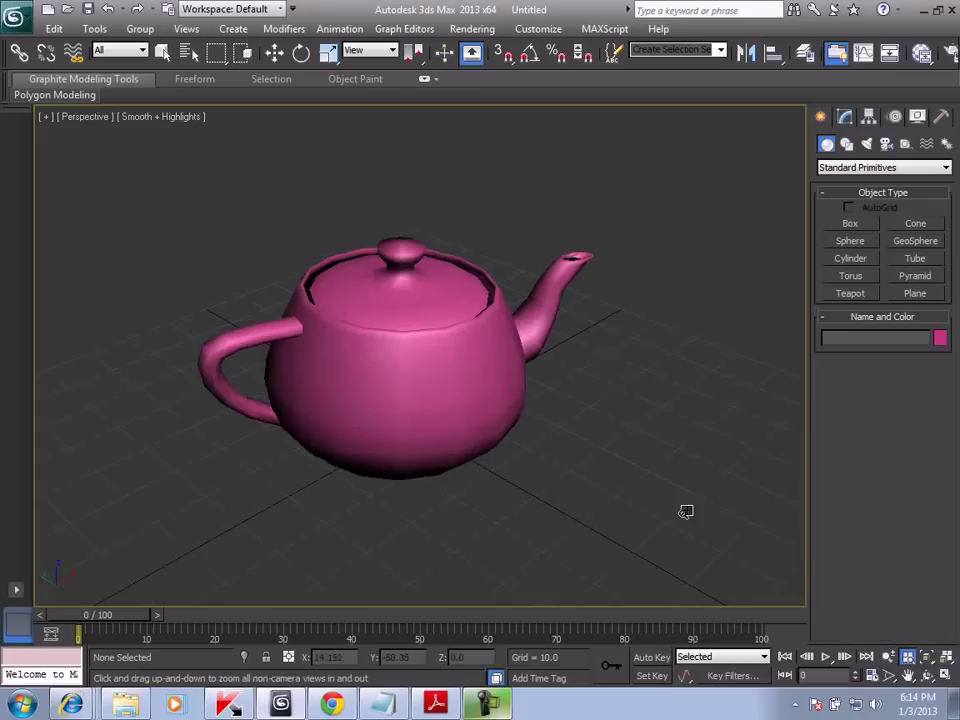
{"action": "left_click_drag", "start_coordinate": [685, 510], "coordinate": [567, 437]}
{"action": "left_click", "coordinate": [907, 657]}
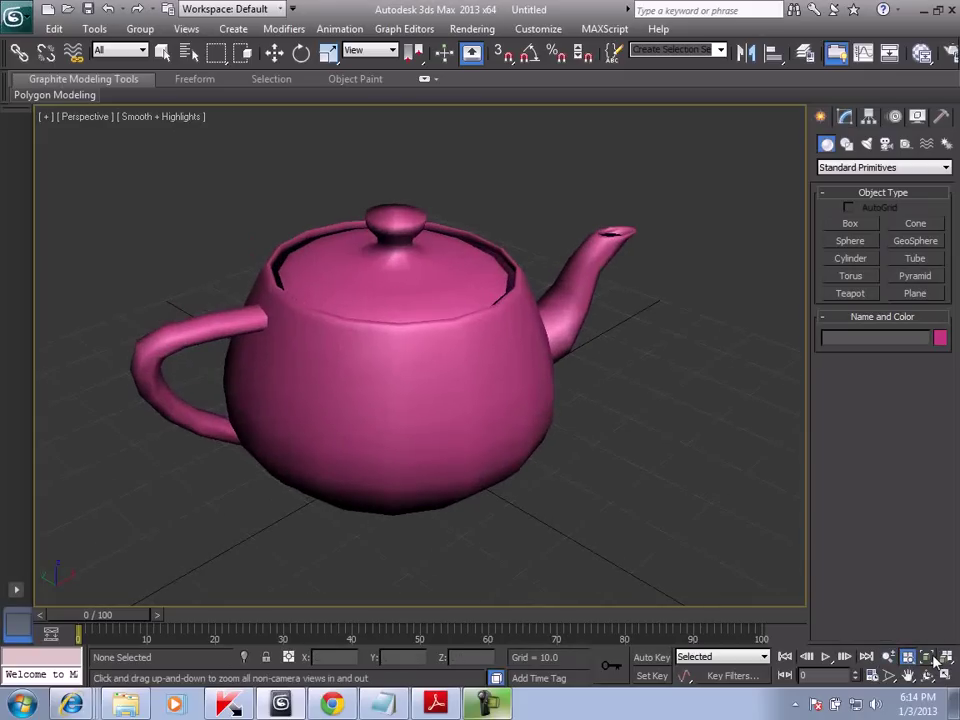
{"action": "left_click", "coordinate": [946, 657]}
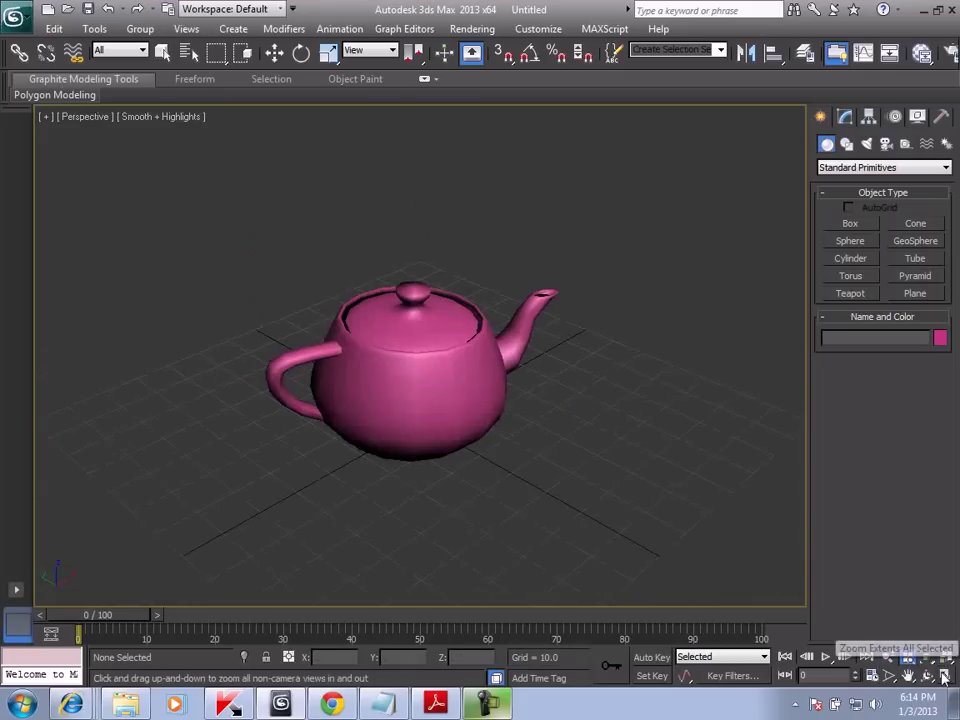
{"action": "left_click", "coordinate": [945, 676]}
{"action": "left_click", "coordinate": [945, 676]}
{"action": "left_click", "coordinate": [945, 676]}
{"action": "left_click", "coordinate": [945, 676]}
{"action": "left_click", "coordinate": [945, 676]}
{"action": "left_click", "coordinate": [945, 676]}
{"action": "left_click", "coordinate": [945, 676]}
{"action": "left_click", "coordinate": [945, 676]}
{"action": "left_click", "coordinate": [945, 676]}
{"action": "left_click", "coordinate": [945, 676]}
{"action": "left_click", "coordinate": [945, 676]}
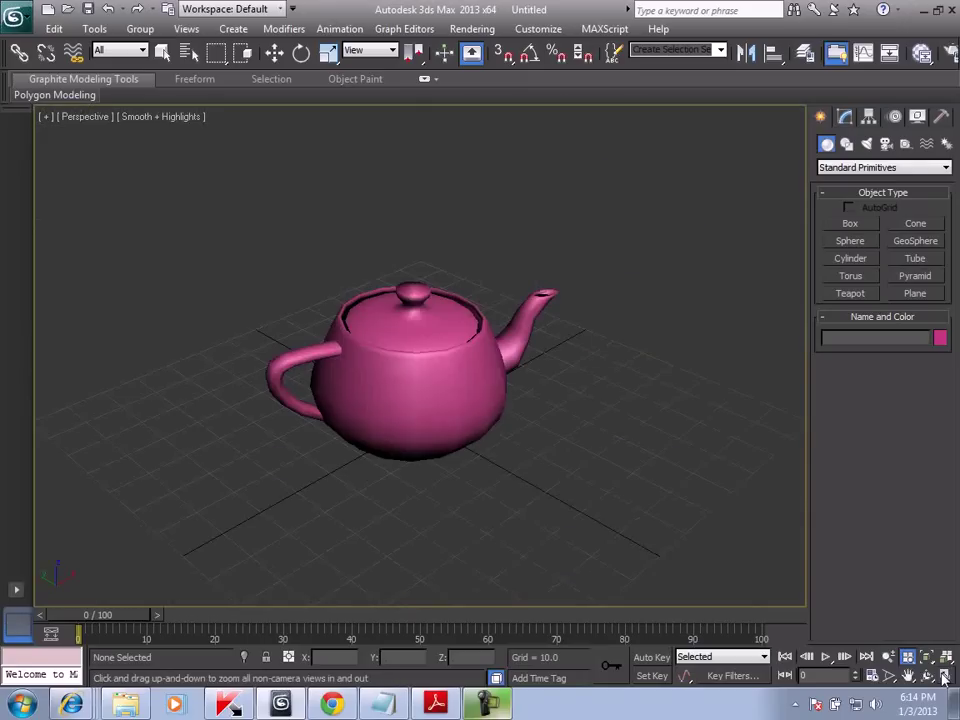
Pan and region-zoom around the teapot, undoing an overly large zoom
{"action": "left_click", "coordinate": [907, 676]}
{"action": "mouse_move", "coordinate": [576, 351]}
{"action": "left_mouse_down"}
{"action": "mouse_move", "coordinate": [628, 400]}
{"action": "mouse_move", "coordinate": [602, 366]}
{"action": "mouse_move", "coordinate": [578, 420]}
{"action": "left_mouse_up"}
{"action": "left_click", "coordinate": [889, 676]}
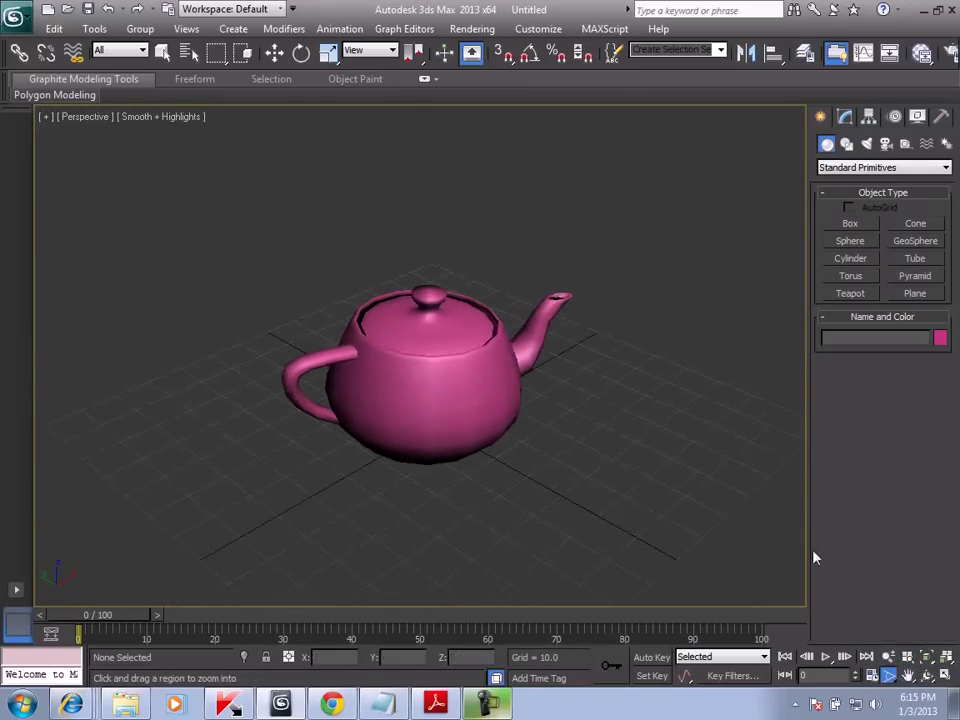
{"action": "left_click_drag", "start_coordinate": [583, 364], "coordinate": [618, 418]}
{"action": "scroll", "coordinate": [590, 385], "scroll_direction": "up", "scroll_amount": 5}
{"action": "scroll", "coordinate": [580, 380], "scroll_direction": "down", "scroll_amount": 3}
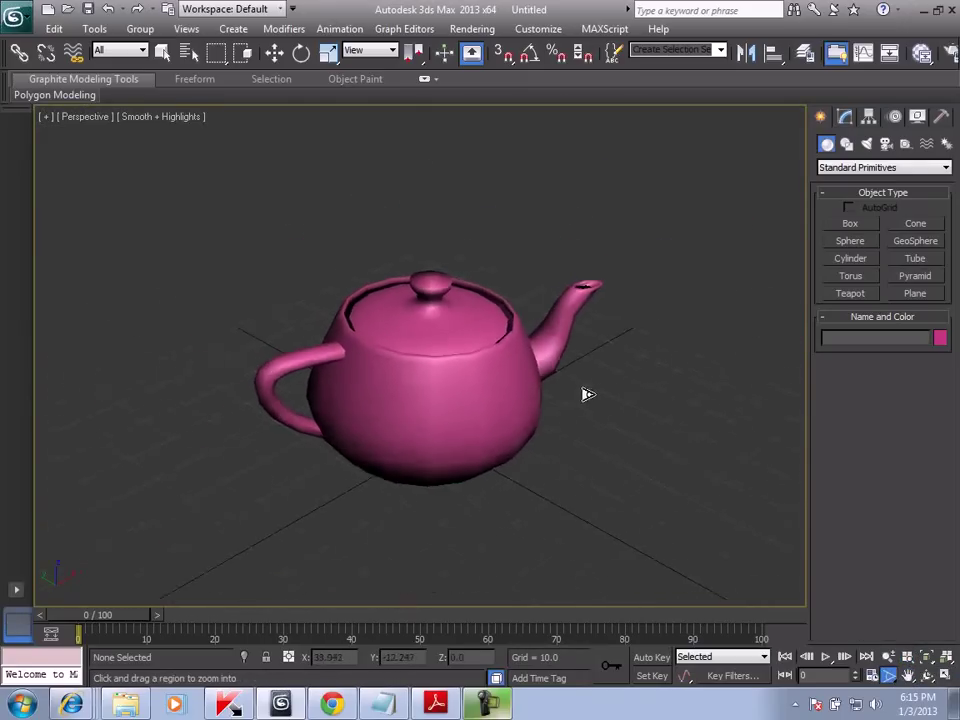
{"action": "scroll", "coordinate": [590, 385], "scroll_direction": "up", "scroll_amount": 1}
{"action": "left_click", "coordinate": [888, 656]}
{"action": "mouse_move", "coordinate": [600, 497]}
{"action": "left_mouse_down"}
{"action": "mouse_move", "coordinate": [523, 394]}
{"action": "mouse_move", "coordinate": [836, 632]}
{"action": "left_mouse_up"}
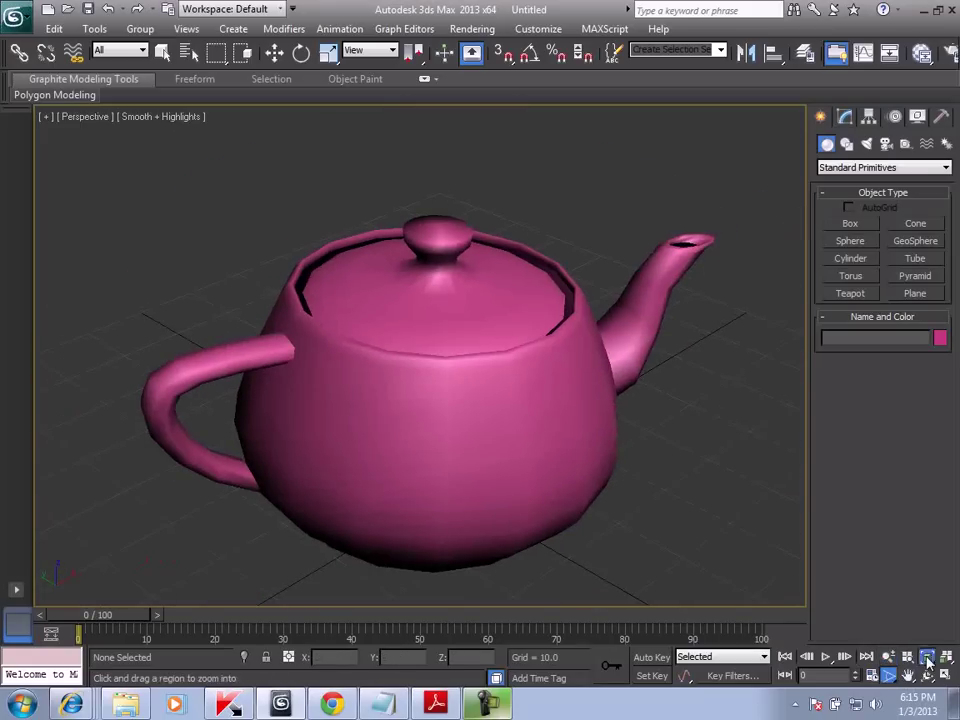
{"action": "key", "text": "shift+z"}
{"action": "left_click", "coordinate": [888, 676]}
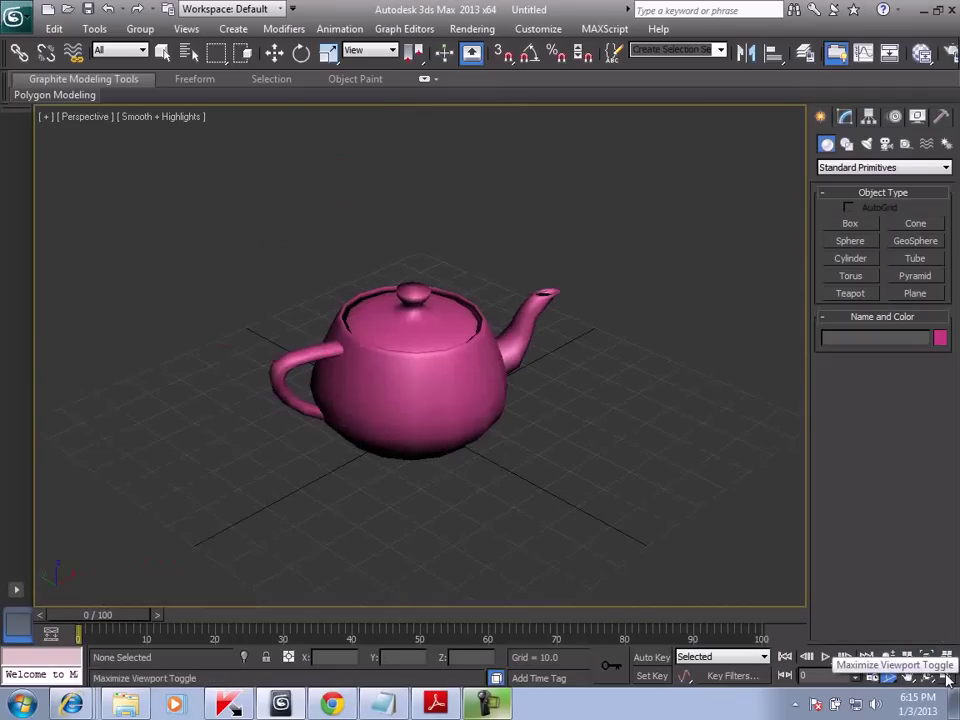
Settle on a single full-size Perspective view and orbit around the teapot
{"action": "left_click", "coordinate": [947, 678]}
{"action": "left_click", "coordinate": [947, 678]}
{"action": "left_click", "coordinate": [947, 678]}
{"action": "left_click", "coordinate": [947, 678]}
{"action": "left_click", "coordinate": [947, 678]}
{"action": "left_click", "coordinate": [947, 678]}
{"action": "left_click", "coordinate": [947, 678]}
{"action": "left_click", "coordinate": [947, 678]}
{"action": "left_click", "coordinate": [947, 678]}
{"action": "left_click", "coordinate": [946, 678]}
{"action": "left_click", "coordinate": [946, 678]}
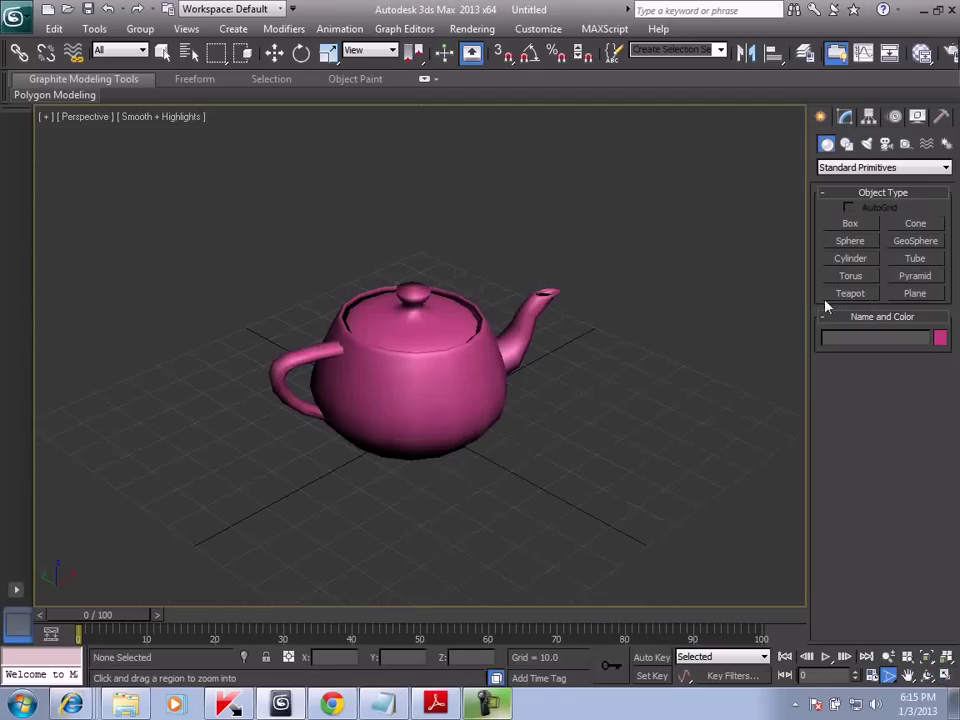
{"action": "left_click", "coordinate": [946, 678]}
{"action": "left_click", "coordinate": [946, 678]}
{"action": "left_click", "coordinate": [946, 678]}
{"action": "left_click", "coordinate": [925, 677]}
{"action": "mouse_move", "coordinate": [364, 360]}
{"action": "left_mouse_down"}
{"action": "mouse_move", "coordinate": [467, 392]}
{"action": "mouse_move", "coordinate": [602, 321]}
{"action": "mouse_move", "coordinate": [264, 371]}
{"action": "mouse_move", "coordinate": [417, 396]}
{"action": "mouse_move", "coordinate": [296, 394]}
{"action": "mouse_move", "coordinate": [392, 392]}
{"action": "mouse_move", "coordinate": [476, 347]}
{"action": "mouse_move", "coordinate": [287, 395]}
{"action": "mouse_move", "coordinate": [441, 414]}
{"action": "mouse_move", "coordinate": [454, 377]}
{"action": "mouse_move", "coordinate": [459, 400]}
{"action": "mouse_move", "coordinate": [214, 343]}
{"action": "mouse_move", "coordinate": [606, 392]}
{"action": "mouse_move", "coordinate": [246, 435]}
{"action": "mouse_move", "coordinate": [726, 315]}
{"action": "mouse_move", "coordinate": [388, 420]}
{"action": "mouse_move", "coordinate": [469, 438]}
{"action": "left_mouse_up"}
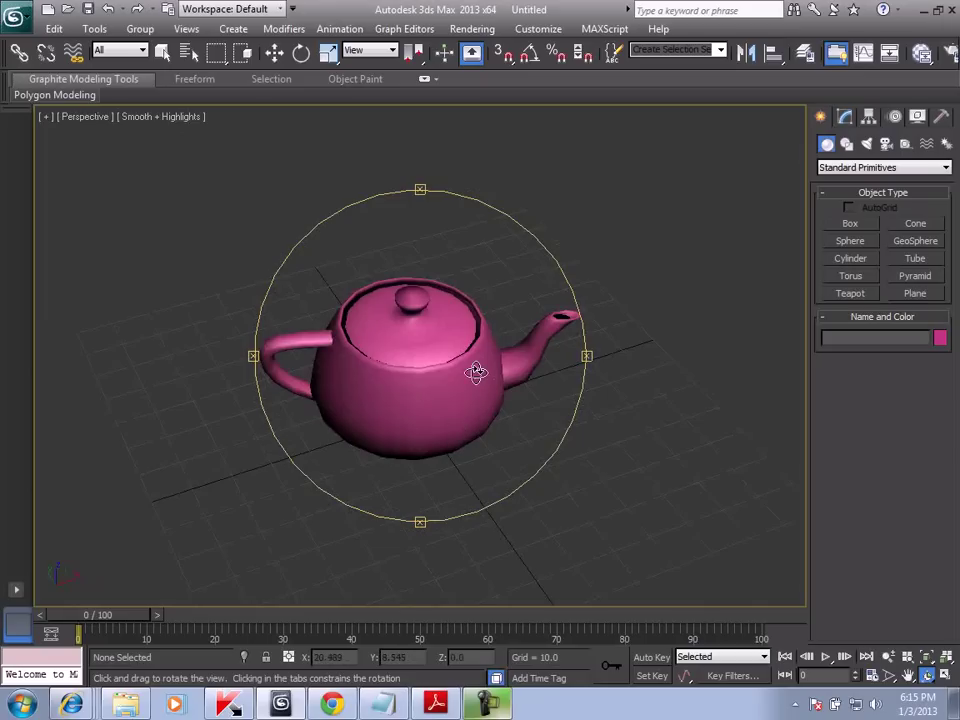
Toggle Maximize Viewport back to one large Perspective view and orbit until the spout faces front right
{"action": "left_click", "coordinate": [950, 677]}
{"action": "left_click", "coordinate": [950, 677]}
{"action": "left_click", "coordinate": [950, 677]}
{"action": "left_click", "coordinate": [950, 677]}
{"action": "left_click", "coordinate": [950, 677]}
{"action": "left_click", "coordinate": [950, 677]}
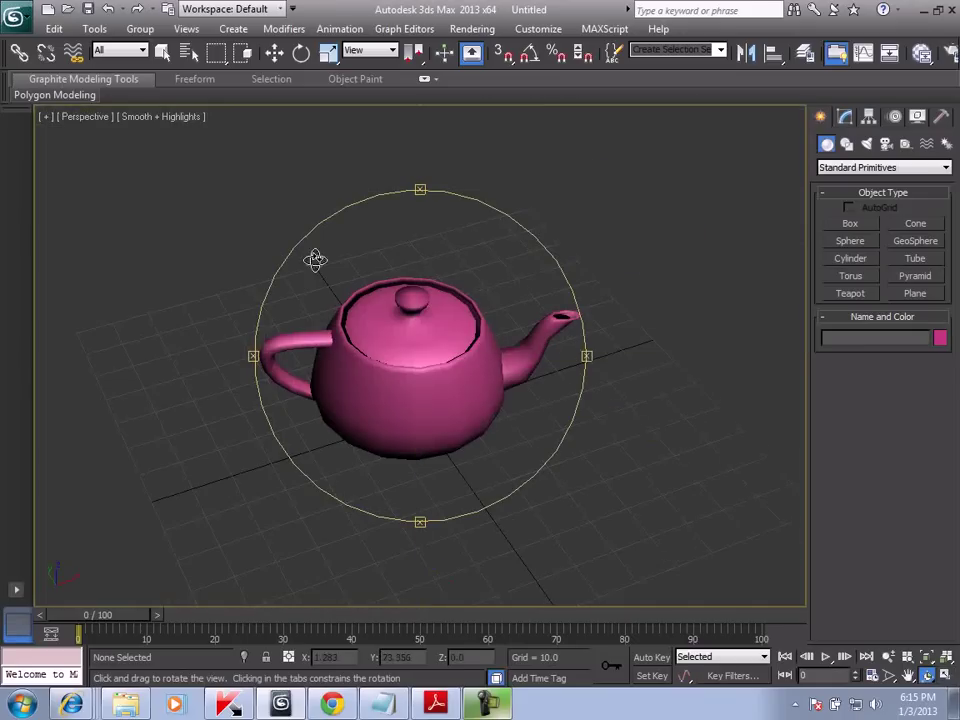
{"action": "mouse_move", "coordinate": [530, 437]}
{"action": "left_mouse_down"}
{"action": "mouse_move", "coordinate": [527, 407]}
{"action": "mouse_move", "coordinate": [403, 381]}
{"action": "mouse_move", "coordinate": [516, 418]}
{"action": "mouse_move", "coordinate": [585, 415]}
{"action": "mouse_move", "coordinate": [463, 416]}
{"action": "mouse_move", "coordinate": [452, 401]}
{"action": "mouse_move", "coordinate": [541, 405]}
{"action": "left_mouse_up"}
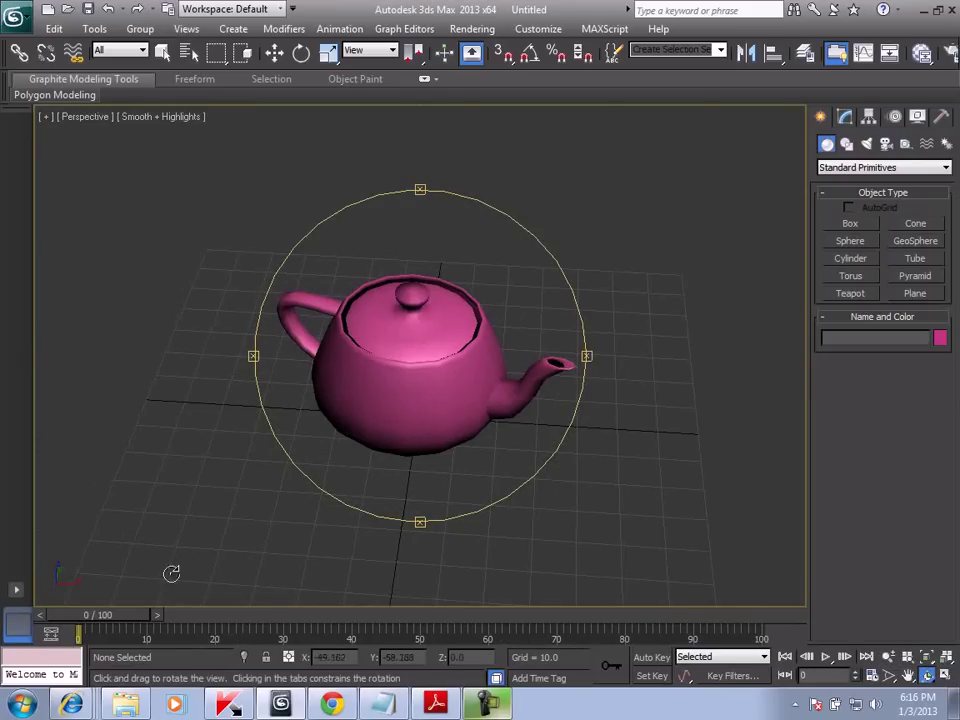
{"action": "left_click_drag", "start_coordinate": [402, 458], "coordinate": [300, 460]}
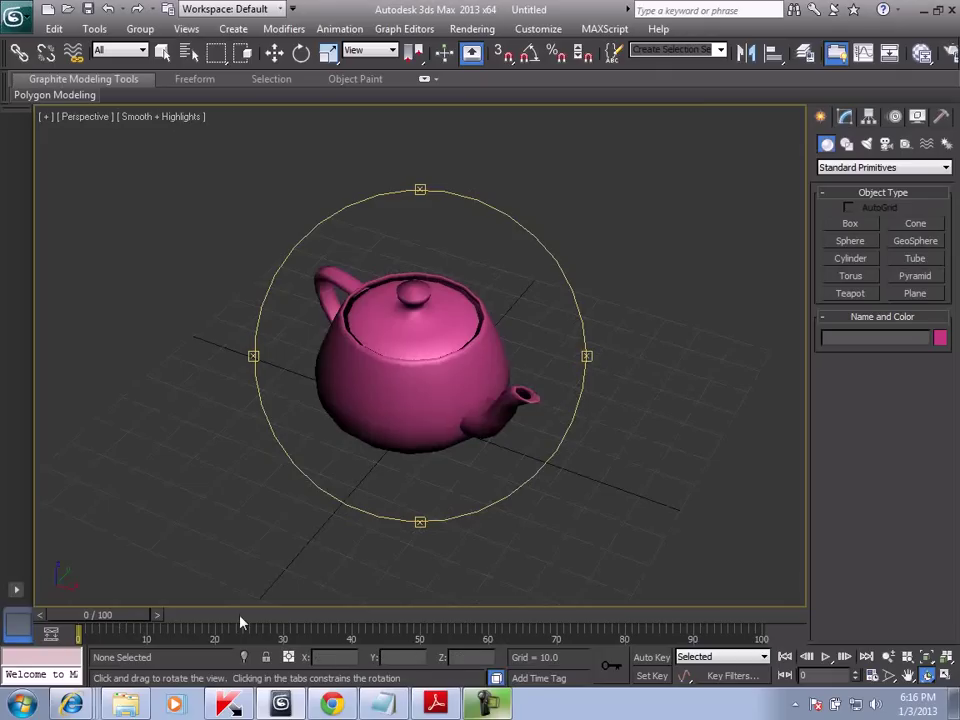
{"action": "mouse_move", "coordinate": [390, 392]}
{"action": "left_mouse_down"}
{"action": "mouse_move", "coordinate": [555, 388]}
{"action": "mouse_move", "coordinate": [395, 402]}
{"action": "left_mouse_up"}
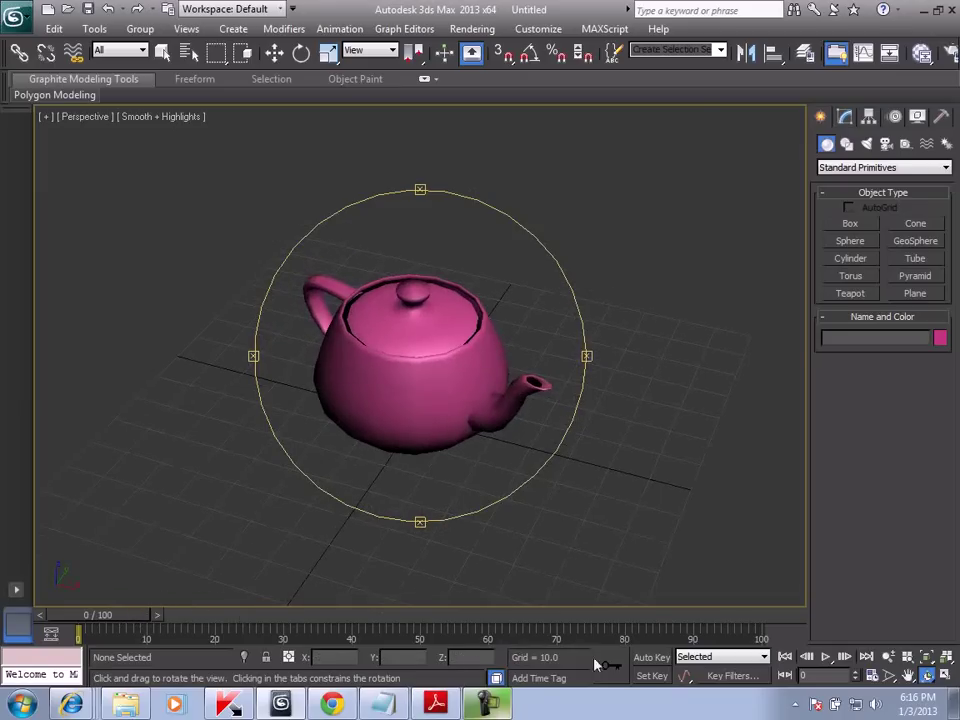
Turn on Auto Key and at frame 36 rotate the teapot so its spout faces front-left
{"action": "left_click", "coordinate": [641, 660]}
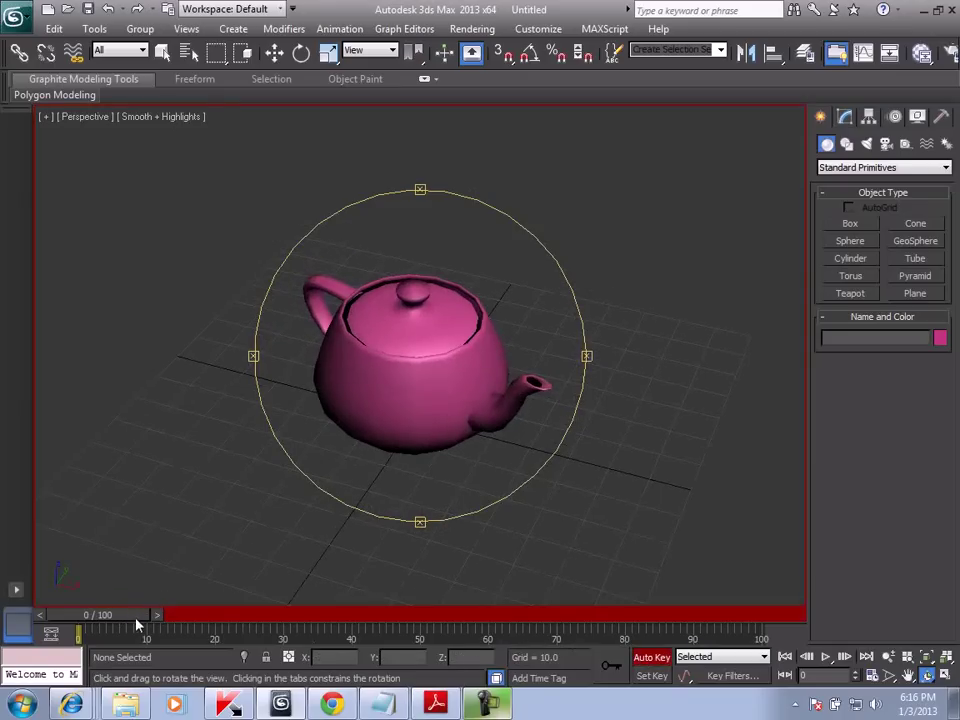
{"action": "left_click_drag", "start_coordinate": [138, 618], "coordinate": [364, 618]}
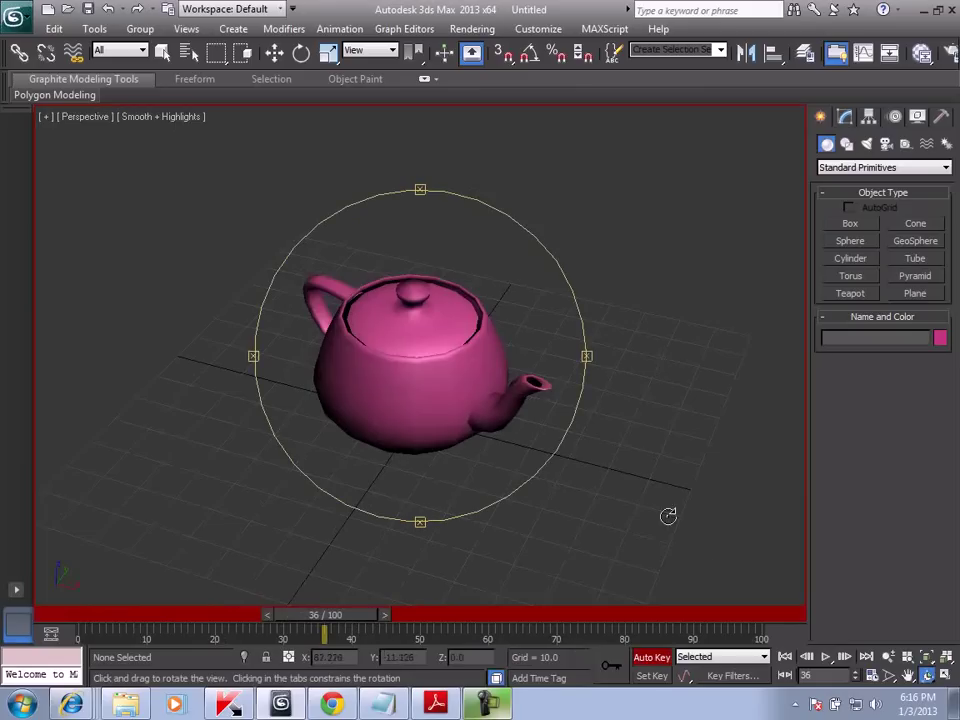
{"action": "key", "text": "e"}
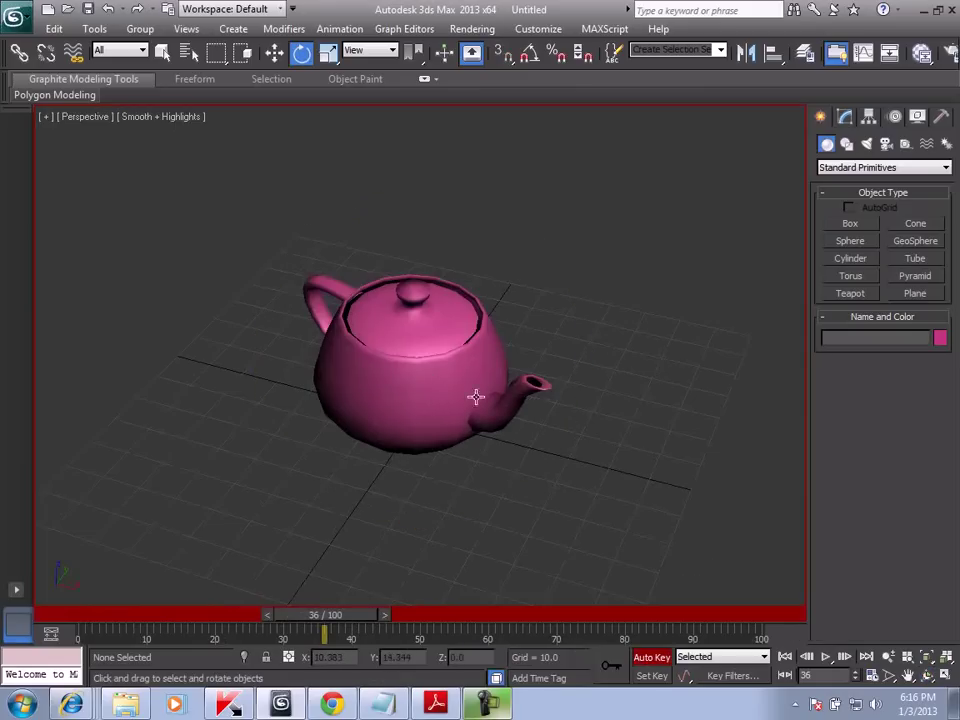
{"action": "left_click", "coordinate": [424, 387]}
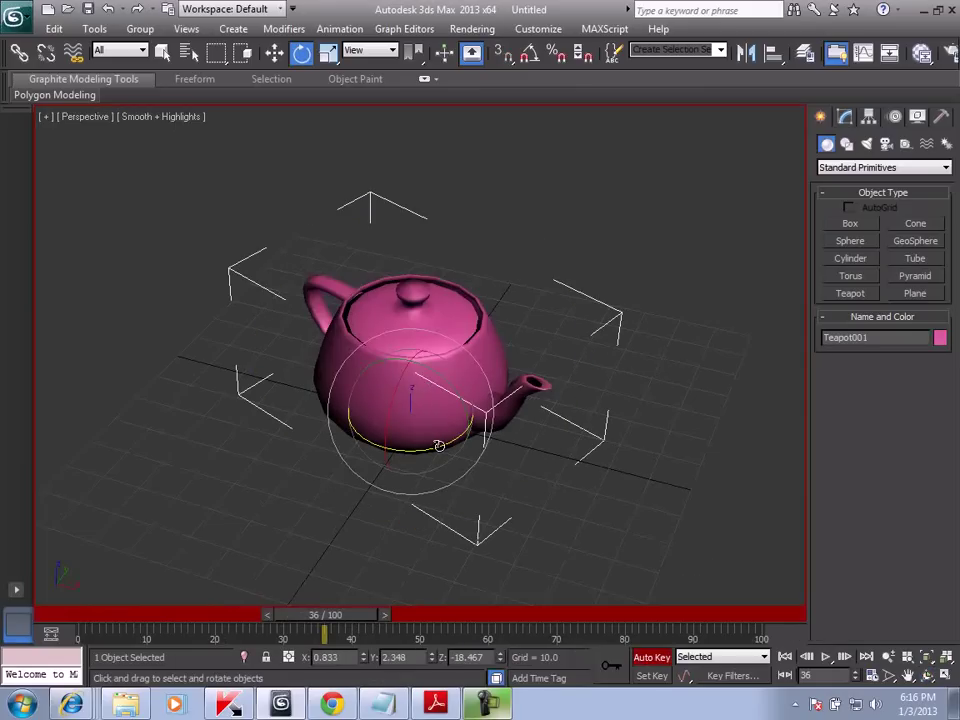
{"action": "left_click_drag", "start_coordinate": [438, 445], "coordinate": [327, 457]}
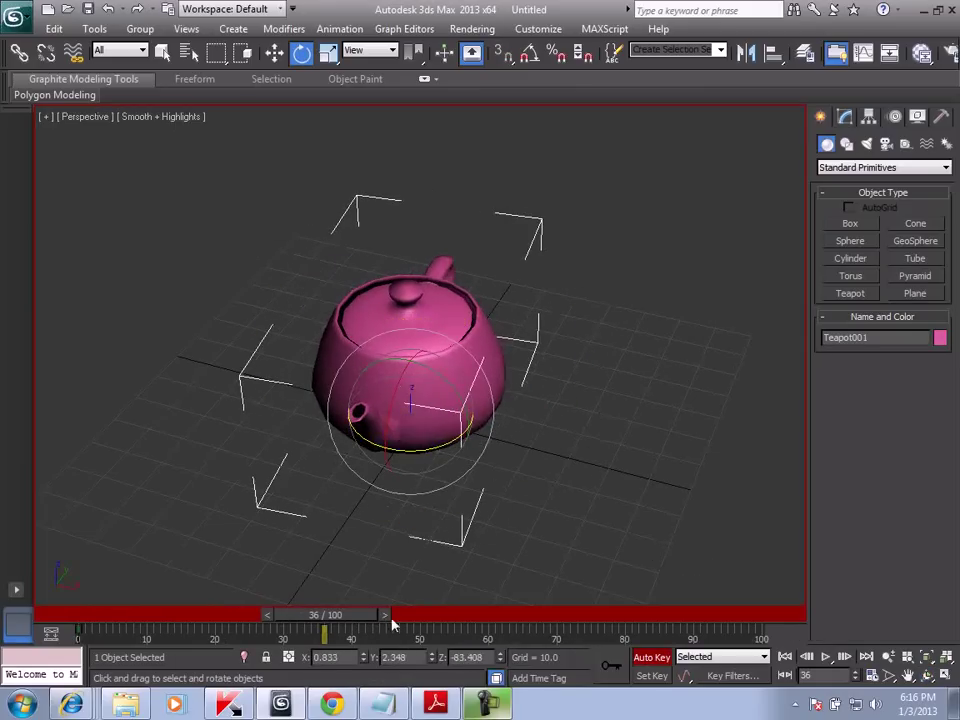
At frame 87 tip the teapot about -73 degrees, move it back across the grid, and play the animation
{"action": "left_click_drag", "start_coordinate": [375, 620], "coordinate": [592, 622]}
{"action": "left_click_drag", "start_coordinate": [675, 620], "coordinate": [689, 620]}
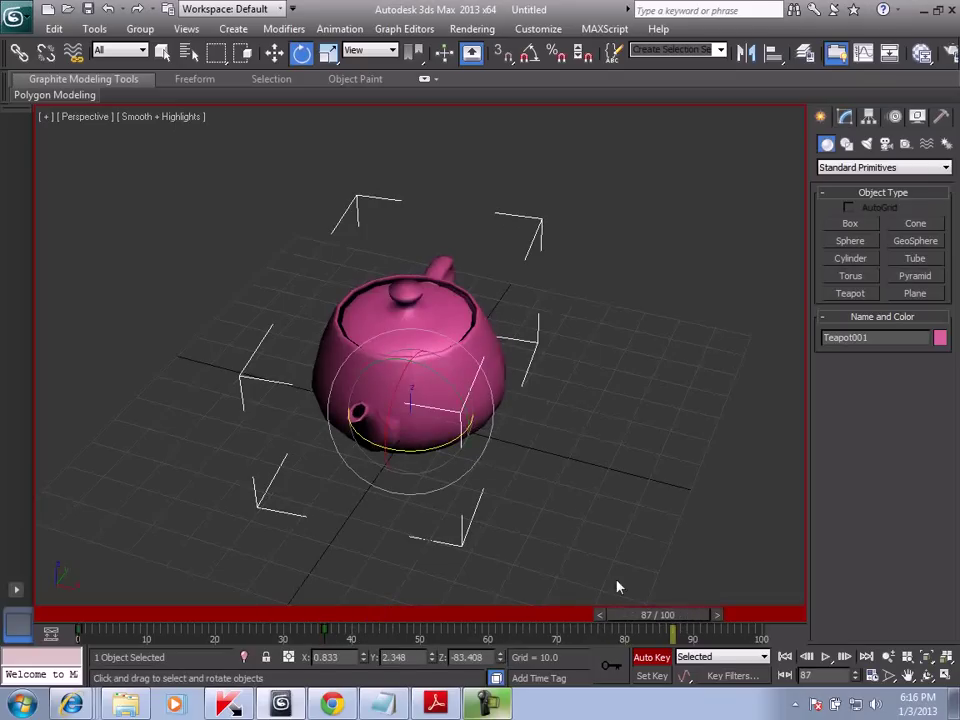
{"action": "left_click_drag", "start_coordinate": [446, 381], "coordinate": [330, 324]}
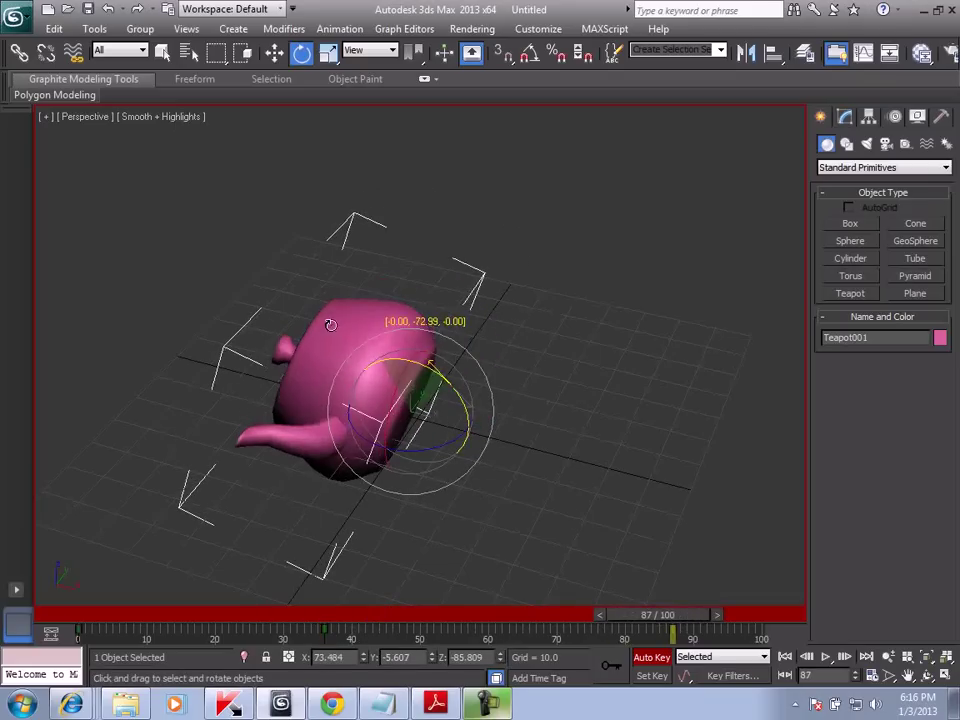
{"action": "key", "text": "w"}
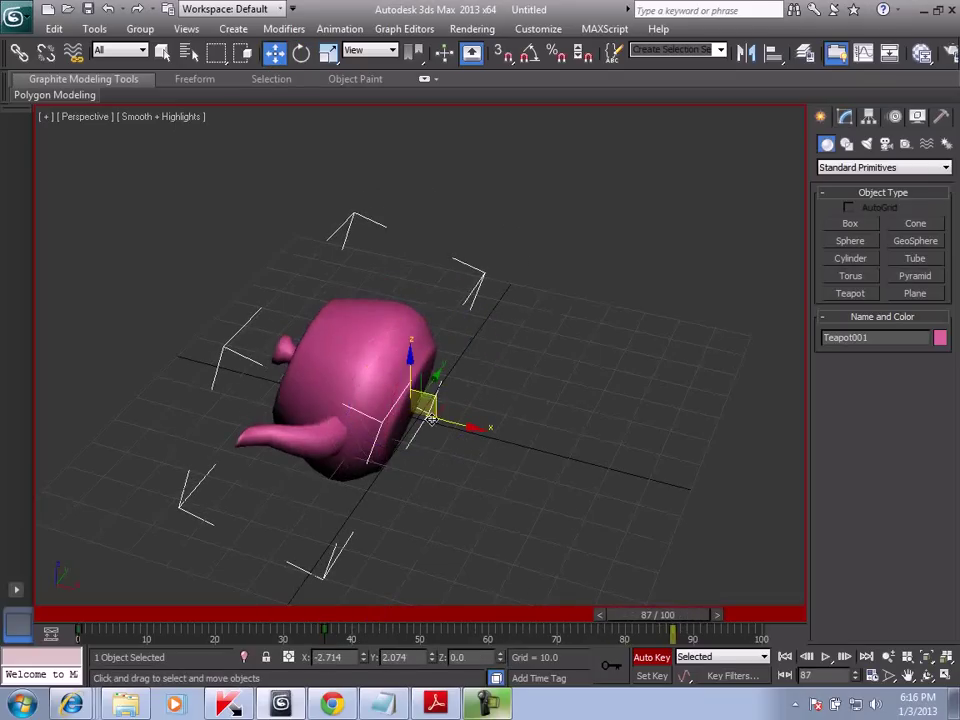
{"action": "mouse_move", "coordinate": [452, 370]}
{"action": "left_mouse_down"}
{"action": "mouse_move", "coordinate": [551, 297]}
{"action": "mouse_move", "coordinate": [666, 380]}
{"action": "left_mouse_up"}
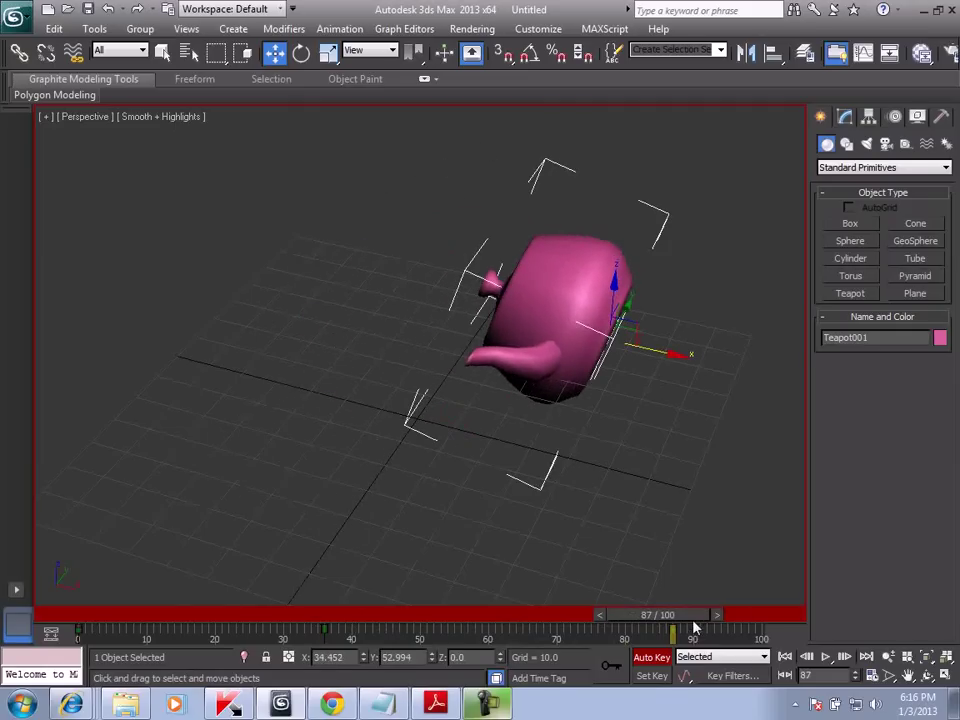
{"action": "left_click_drag", "start_coordinate": [693, 622], "coordinate": [753, 622]}
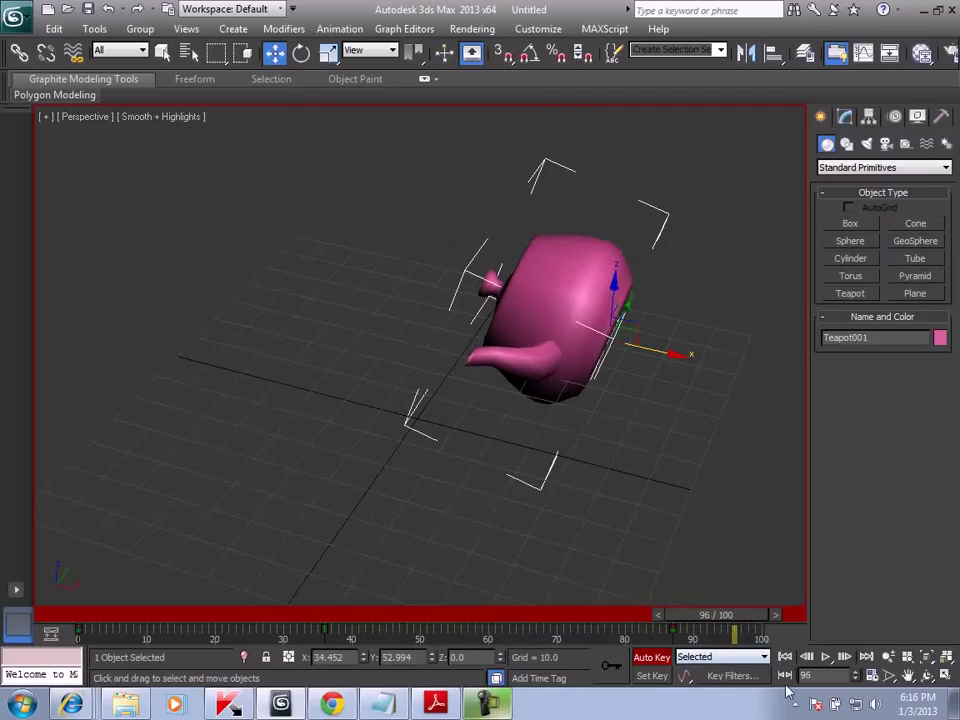
{"action": "left_click", "coordinate": [826, 657]}
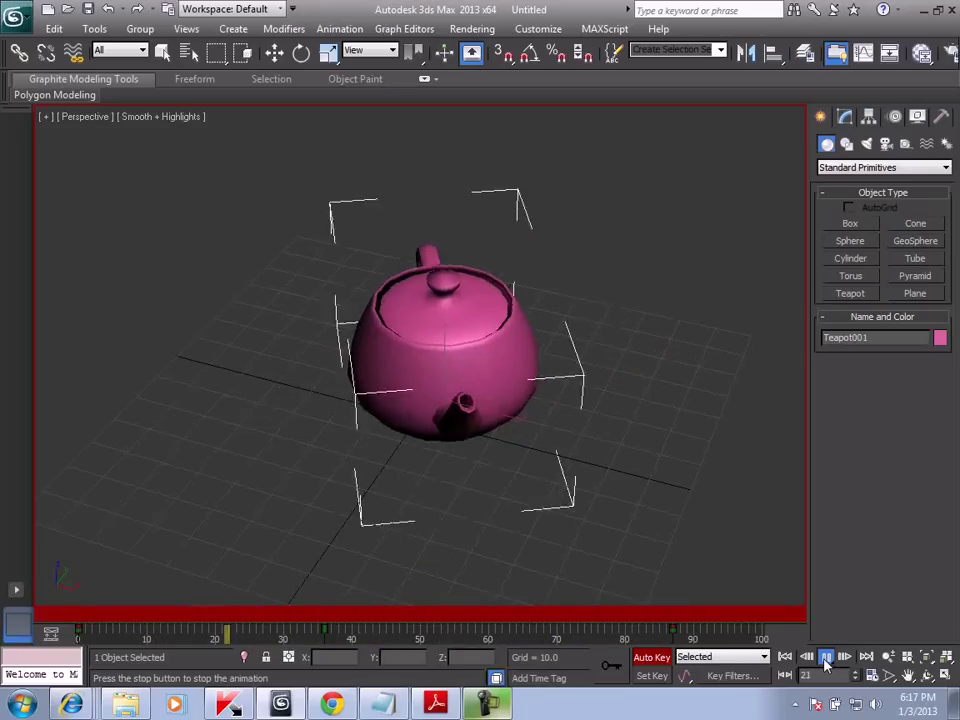
Switch Auto Key off and stop the teapot animation playback
{"action": "left_click", "coordinate": [668, 656]}
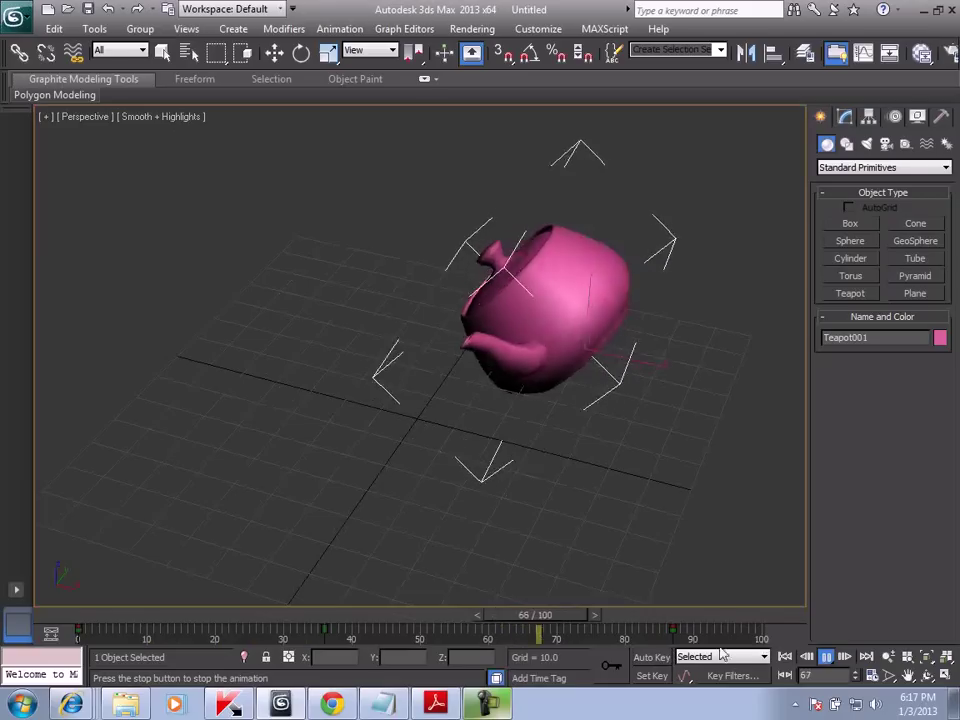
{"action": "left_click", "coordinate": [825, 656]}
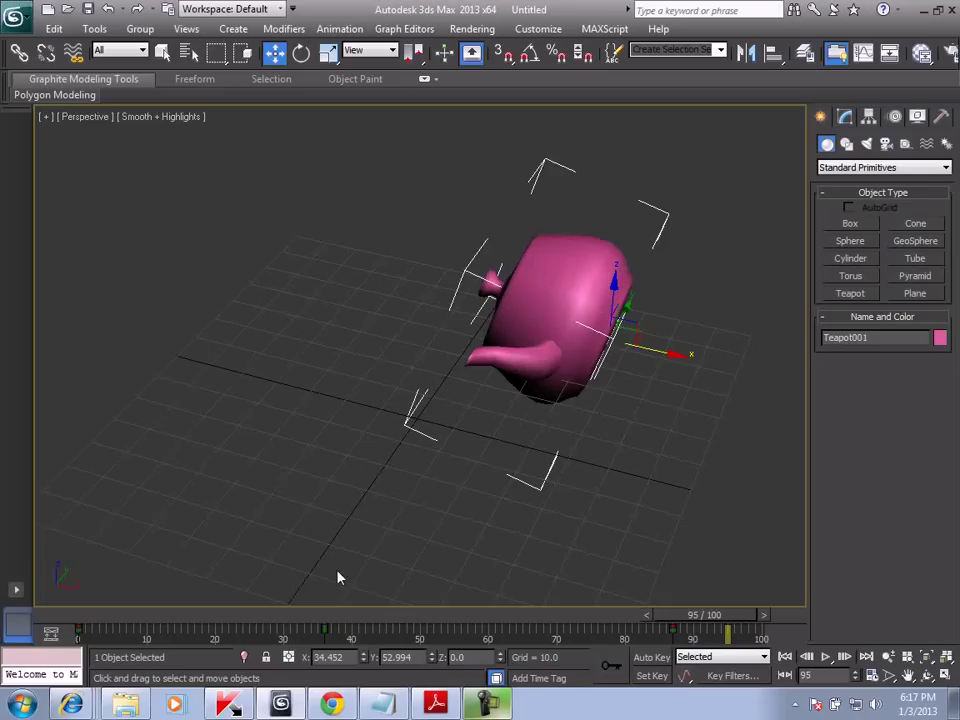
Bring Chrome forward and load google.com.vn in the Getting Started tab
{"action": "left_click", "coordinate": [340, 706]}
{"action": "left_click", "coordinate": [305, 8]}
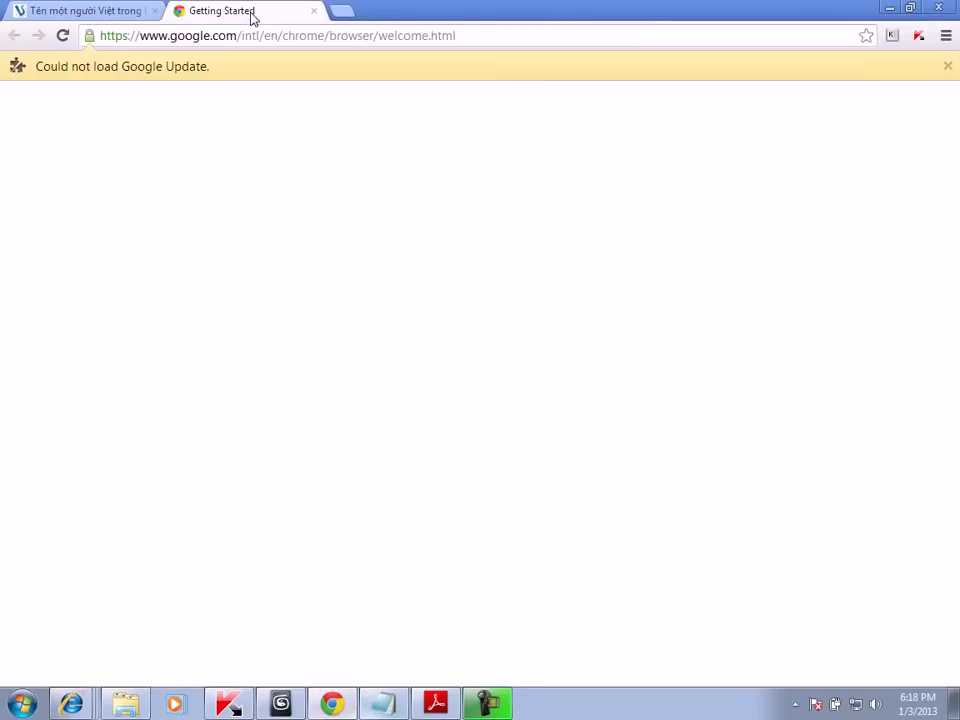
{"action": "left_click", "coordinate": [341, 40]}
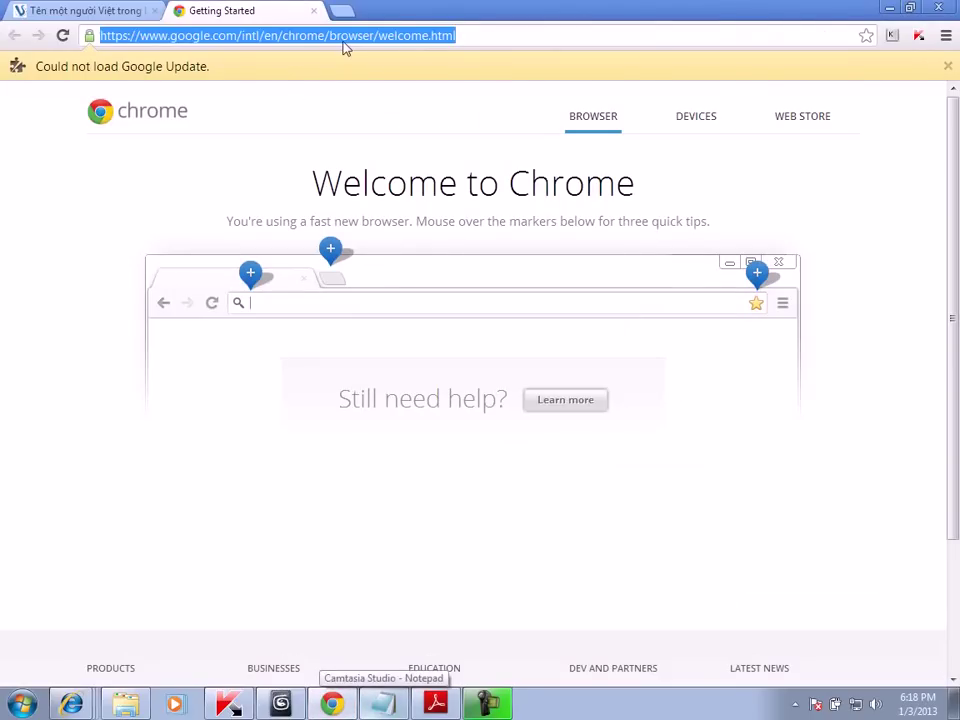
{"action": "type", "text": "google.com.vn"}
{"action": "key", "text": "Return"}
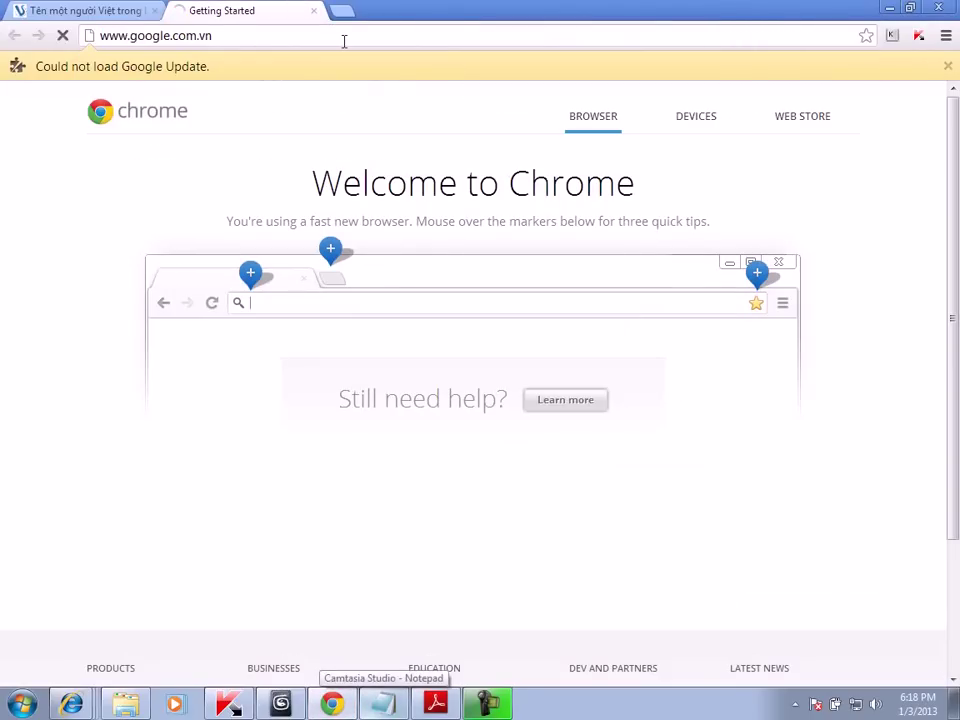
Type 'project' into the Google search box, then go to YouTube through the address bar
{"action": "left_click", "coordinate": [318, 326]}
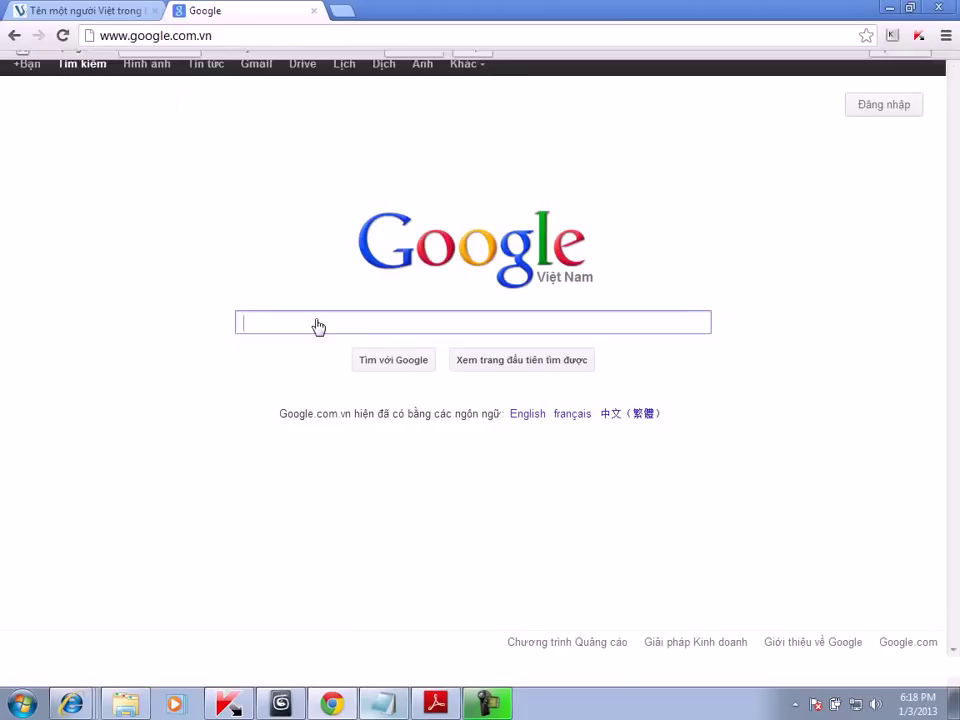
{"action": "type", "text": "p"}
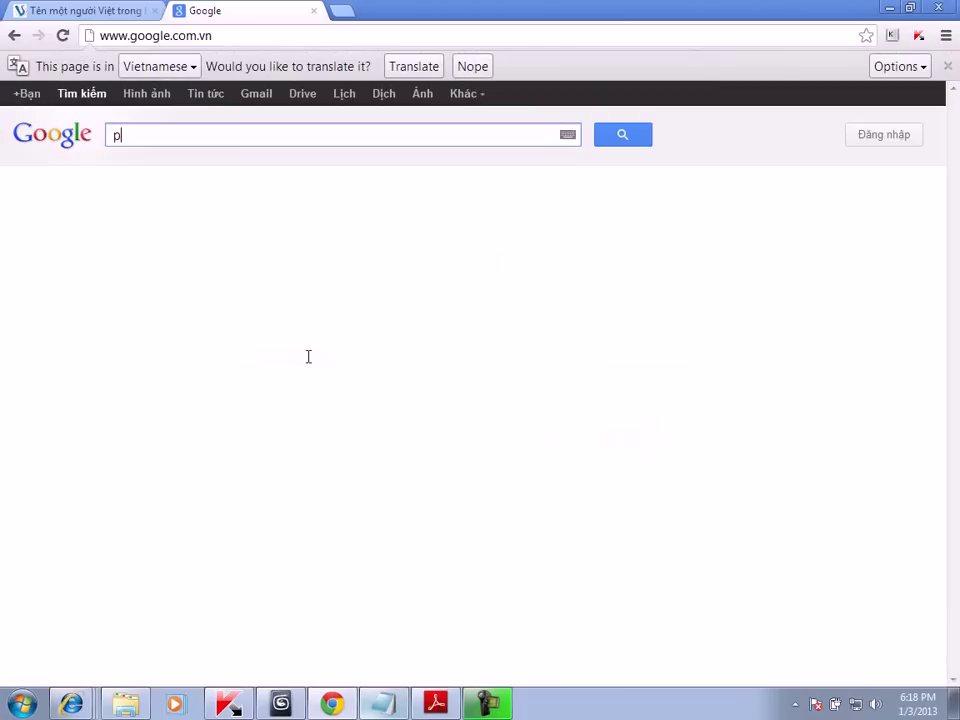
{"action": "type", "text": "roject"}
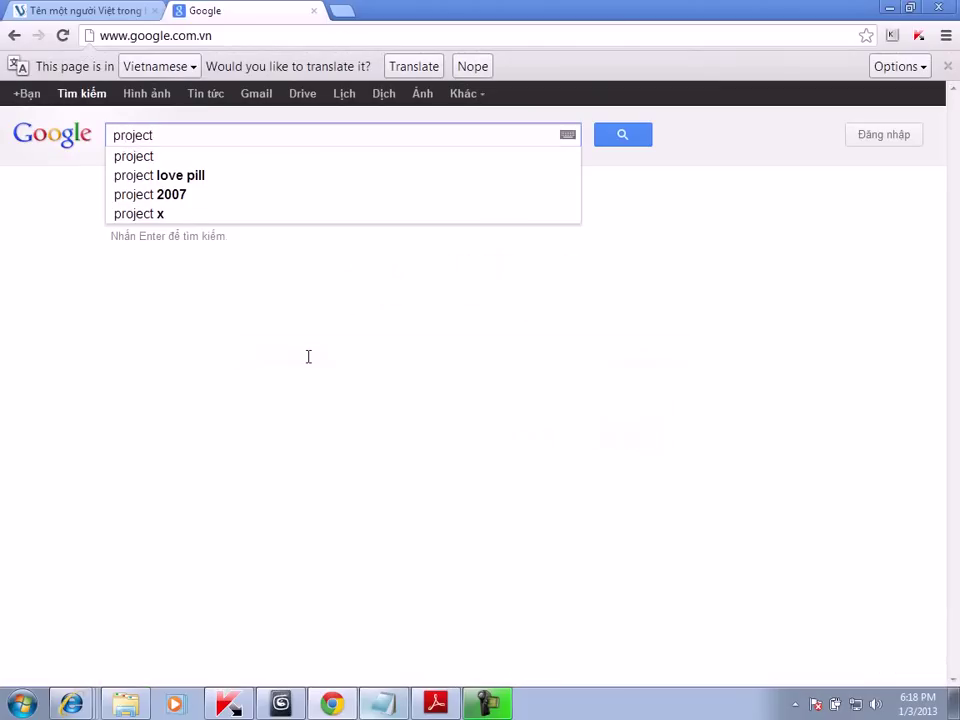
{"action": "left_click", "coordinate": [255, 43]}
{"action": "type", "text": "y"}
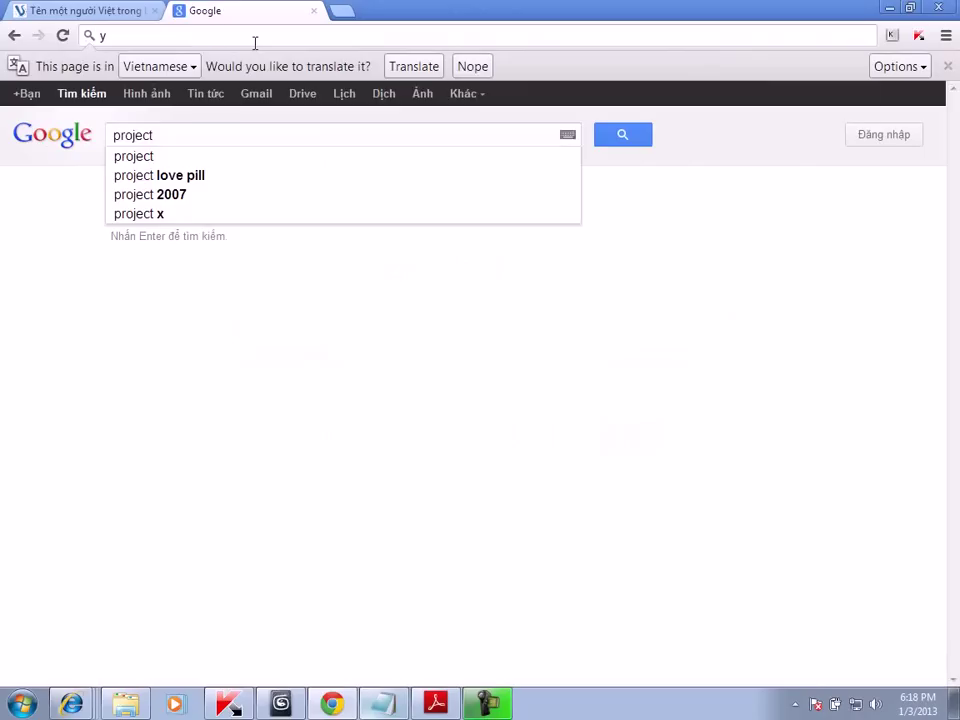
{"action": "type", "text": "outube"}
{"action": "key", "text": "Return"}
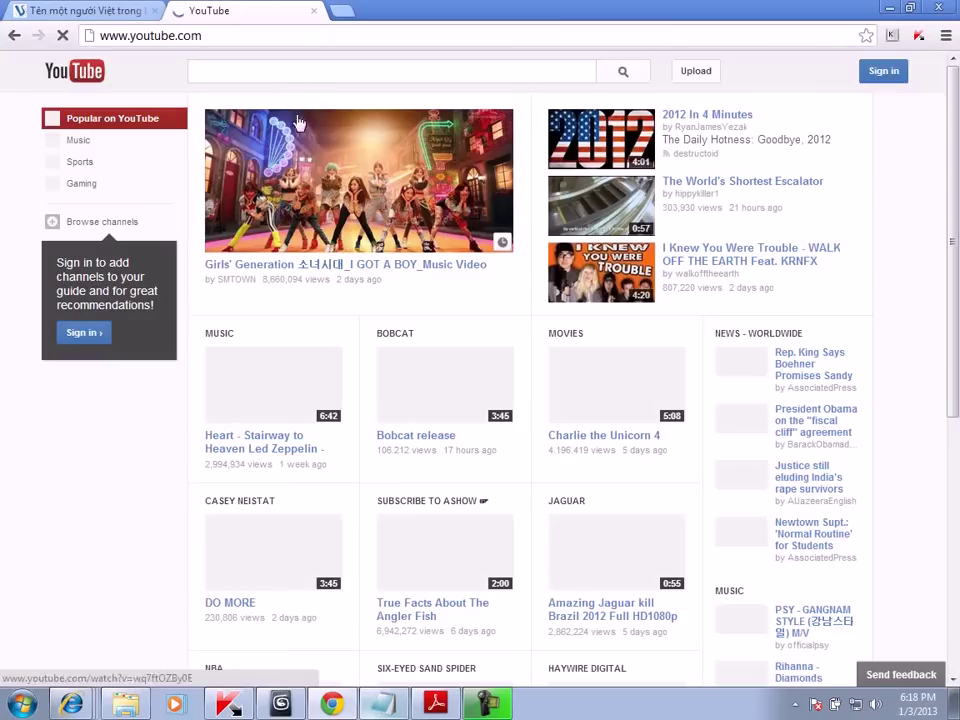
Search YouTube for 'project photofly' and scroll through the results
{"action": "left_click", "coordinate": [283, 73]}
{"action": "type", "text": "pr"}
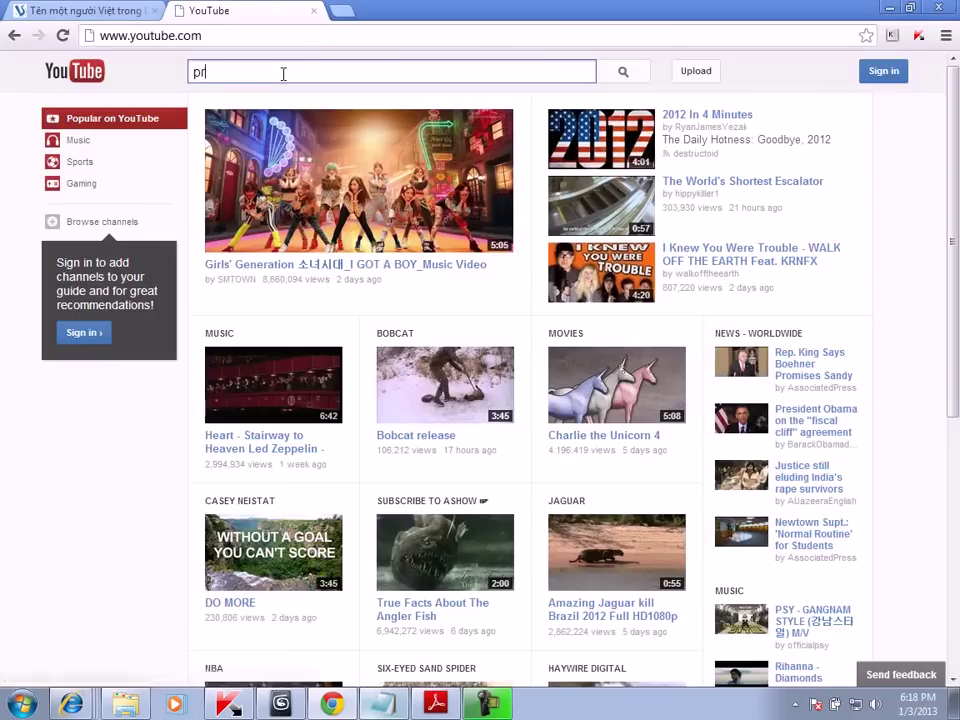
{"action": "type", "text": "oject "}
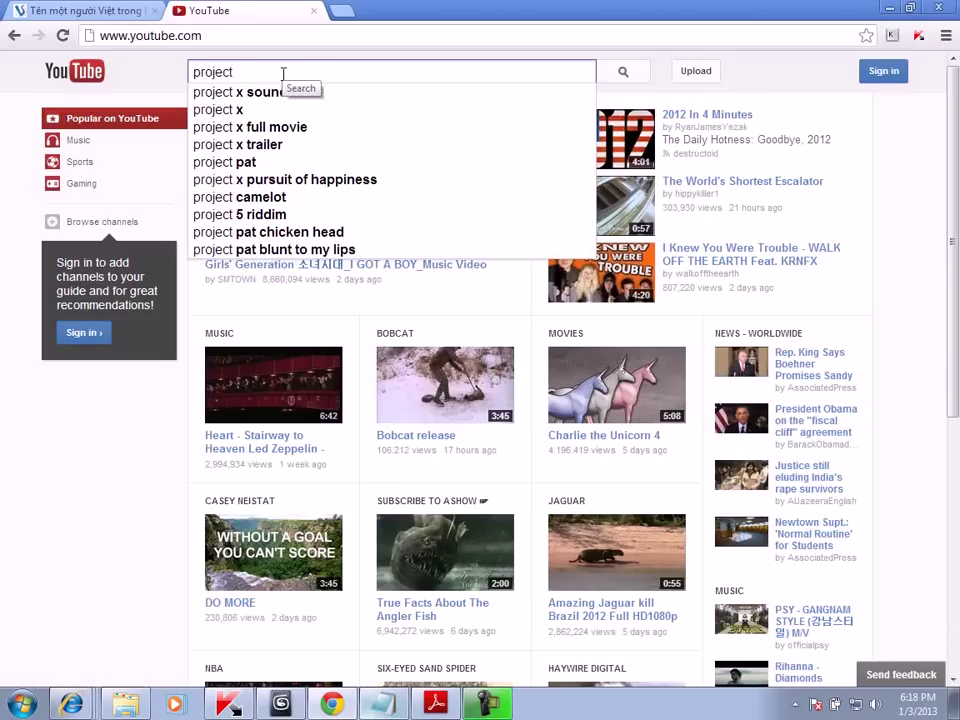
{"action": "type", "text": "photofl"}
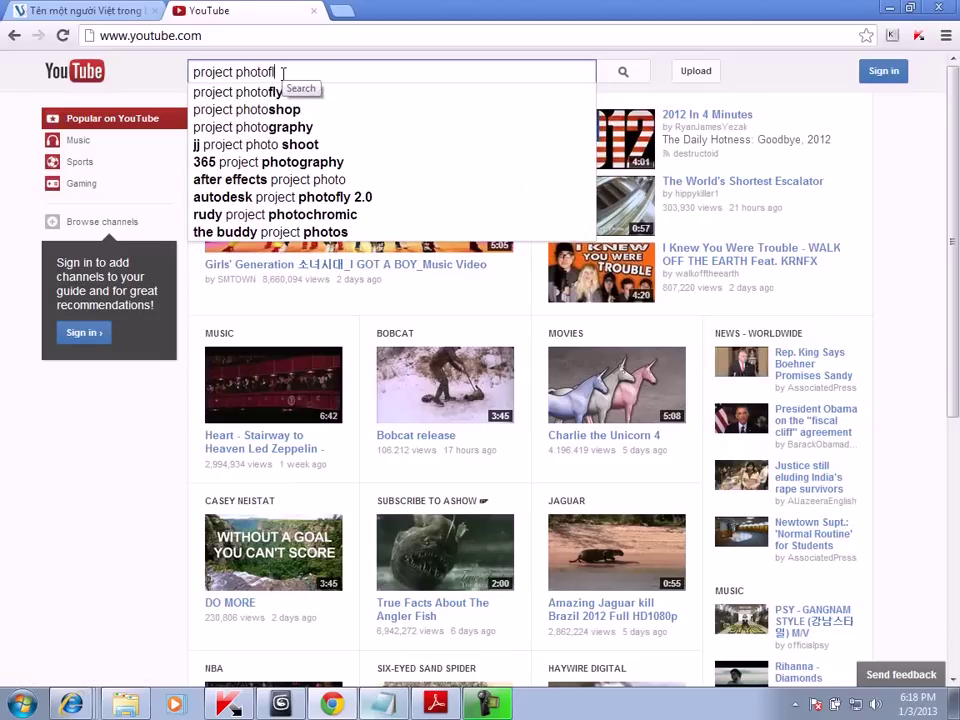
{"action": "type", "text": "y"}
{"action": "key", "text": "Return"}
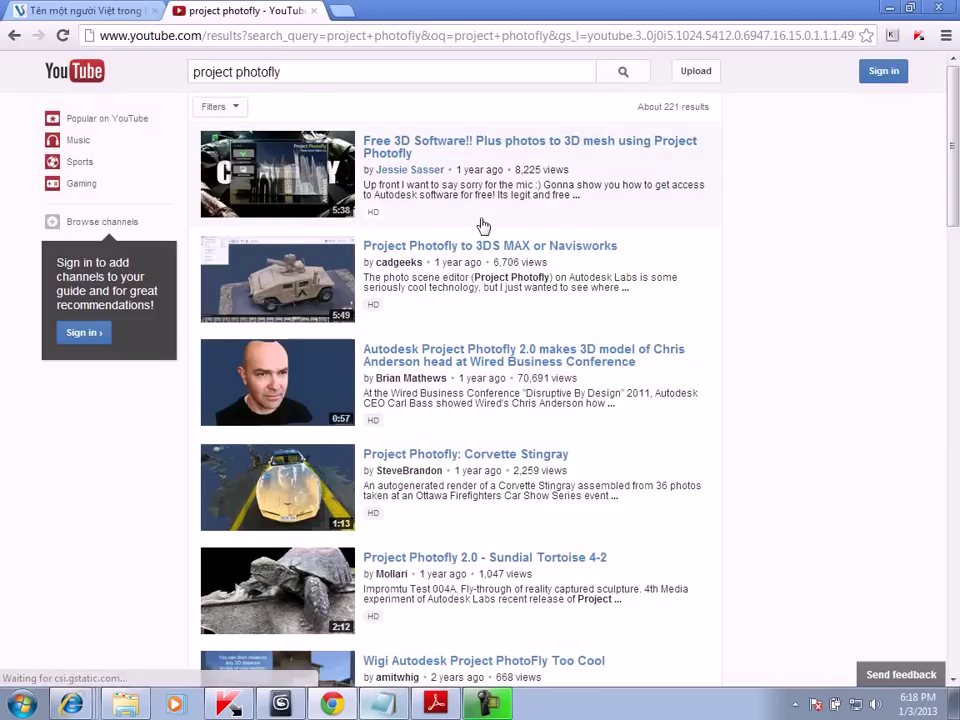
{"action": "scroll", "coordinate": [490, 250], "scroll_direction": "down", "scroll_amount": 2}
{"action": "scroll", "coordinate": [383, 400], "scroll_direction": "down", "scroll_amount": 2}
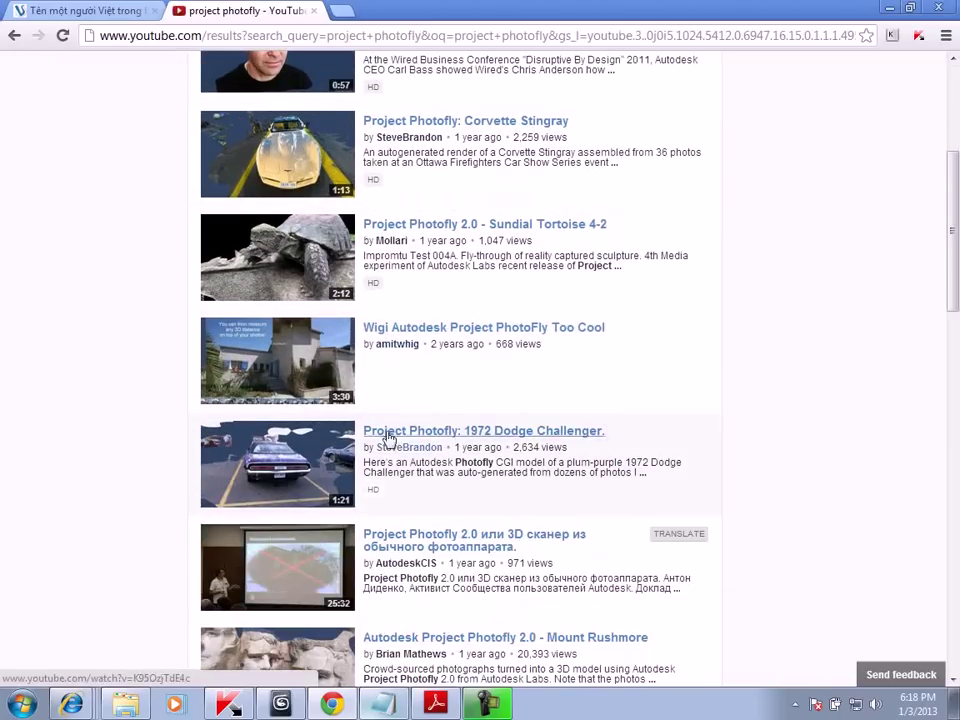
{"action": "scroll", "coordinate": [277, 385], "scroll_direction": "up", "scroll_amount": 2}
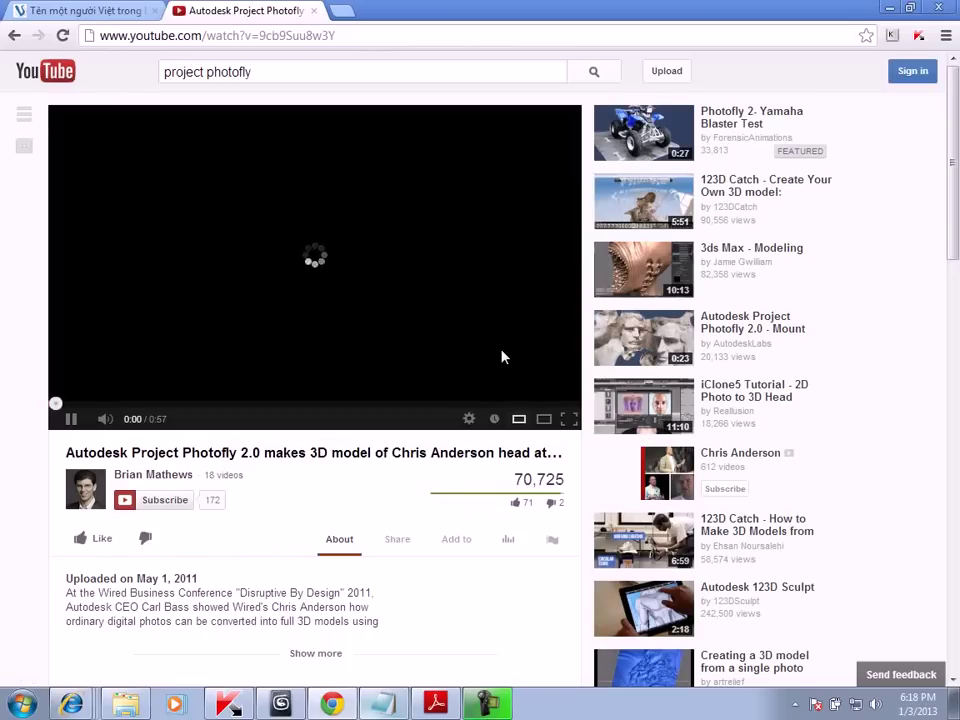
Watch the Photofly video full screen, exit with Esc, then open the 3ds Max application menu
{"action": "left_click", "coordinate": [566, 420]}
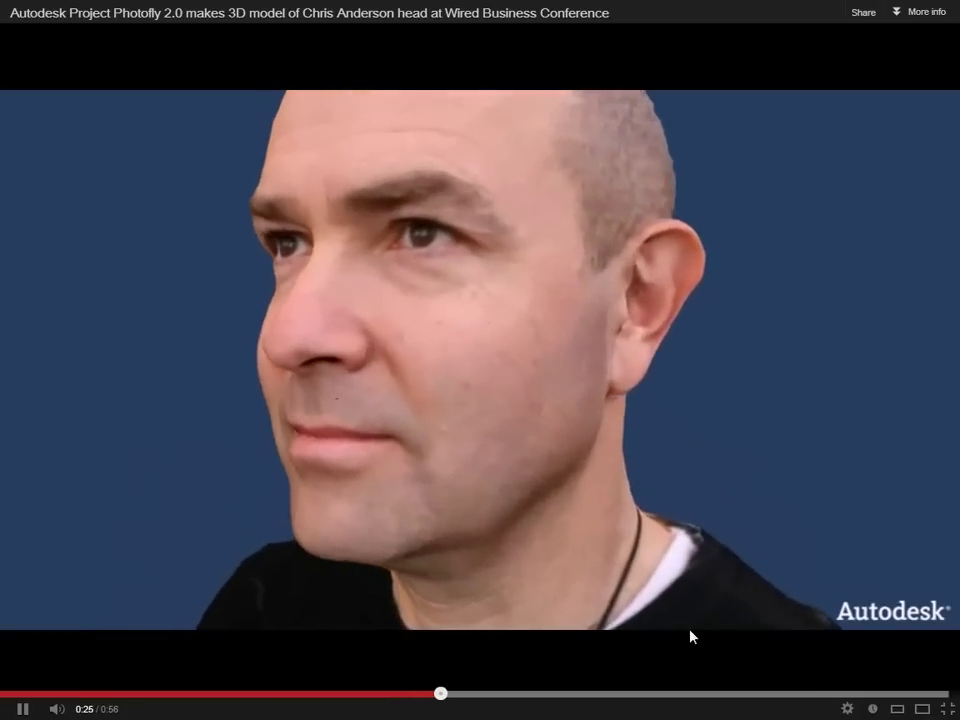
{"action": "key", "text": "Escape"}
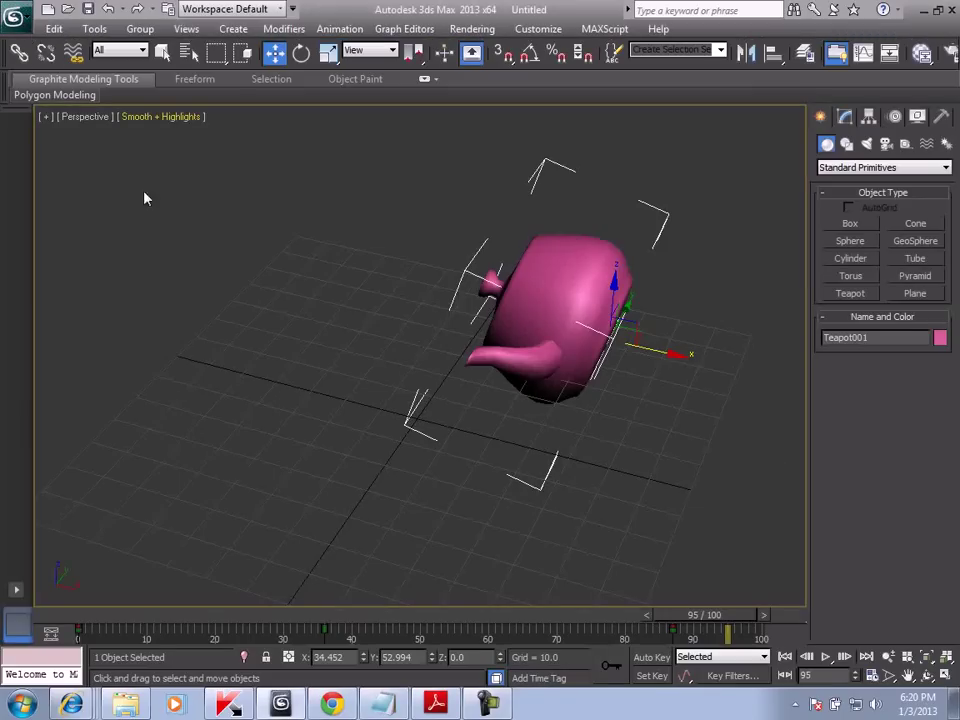
{"action": "left_click", "coordinate": [20, 20]}
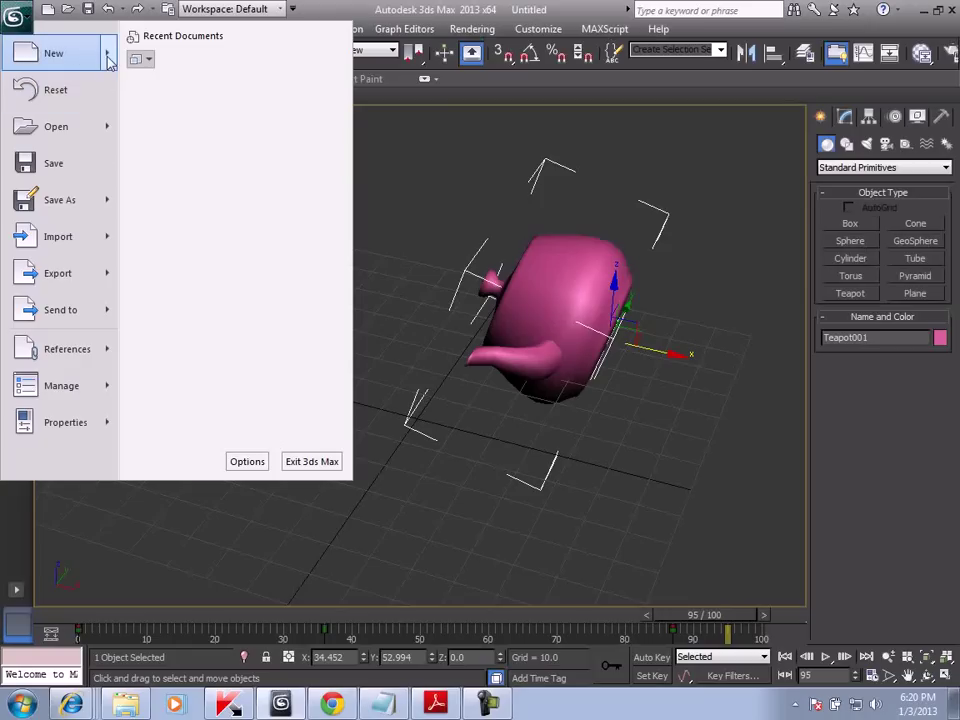
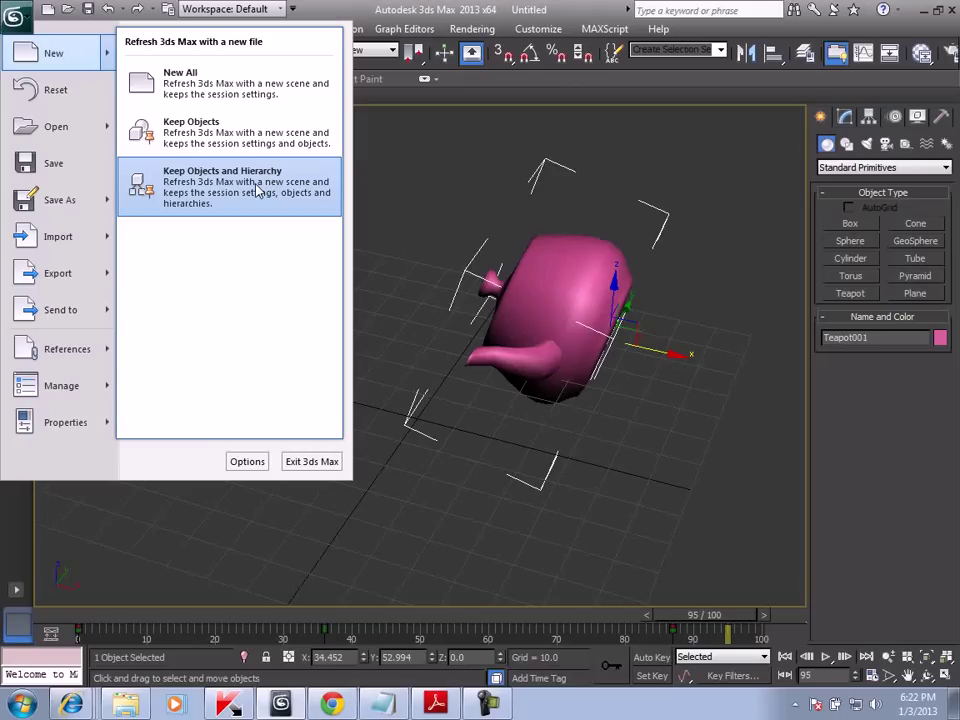
Search YouTube for 'face robot' in the browser
{"action": "left_click", "coordinate": [335, 704]}
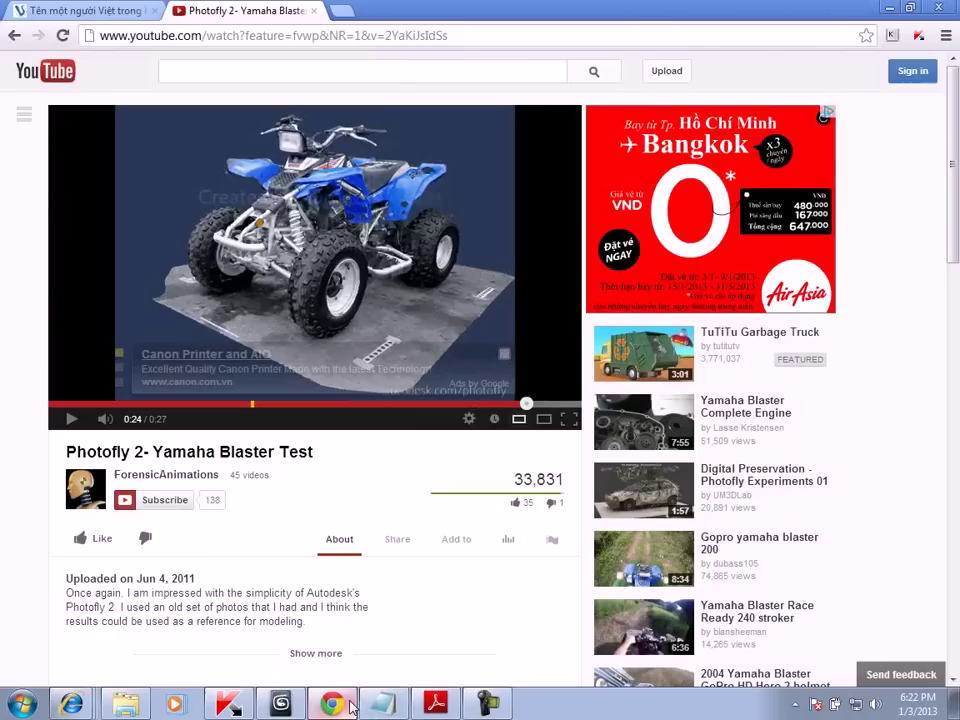
{"action": "left_click", "coordinate": [207, 73]}
{"action": "type", "text": "face"}
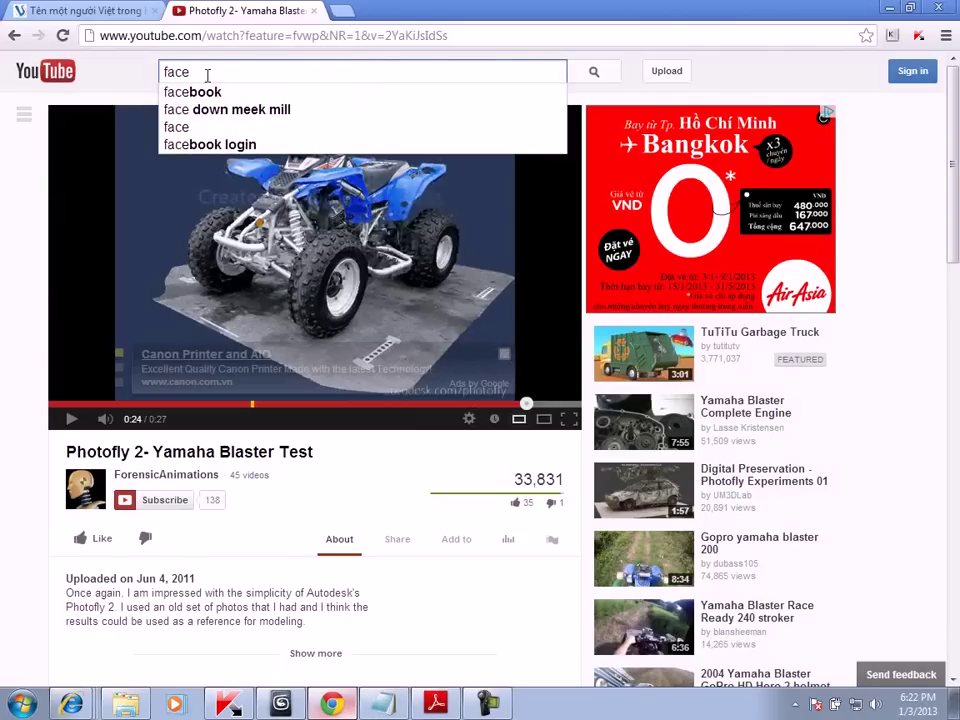
{"action": "type", "text": " robot"}
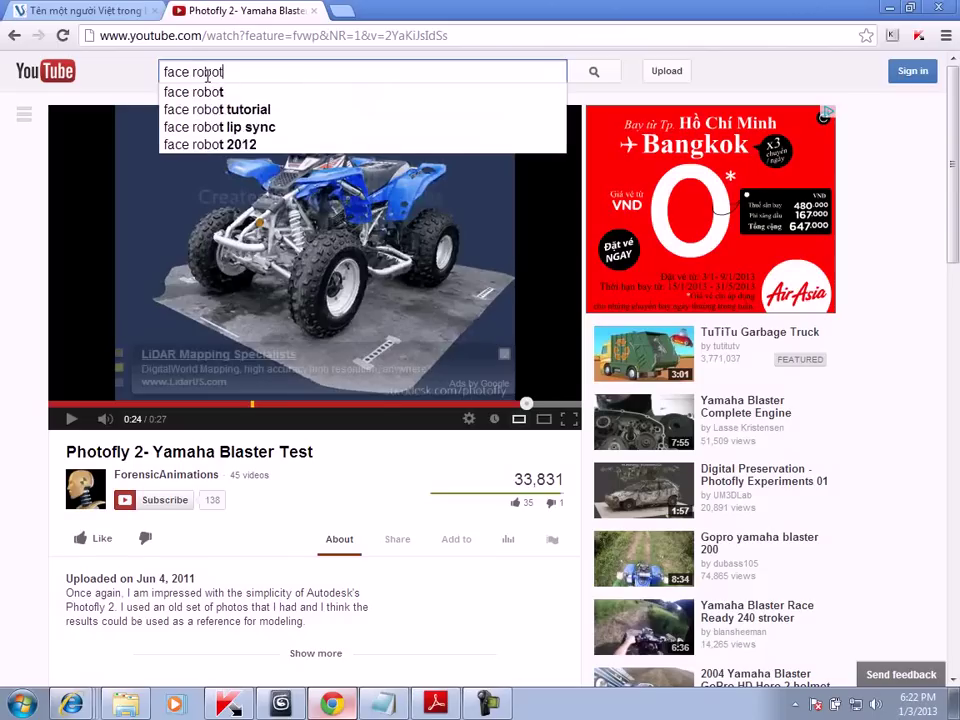
{"action": "key", "text": "Return"}
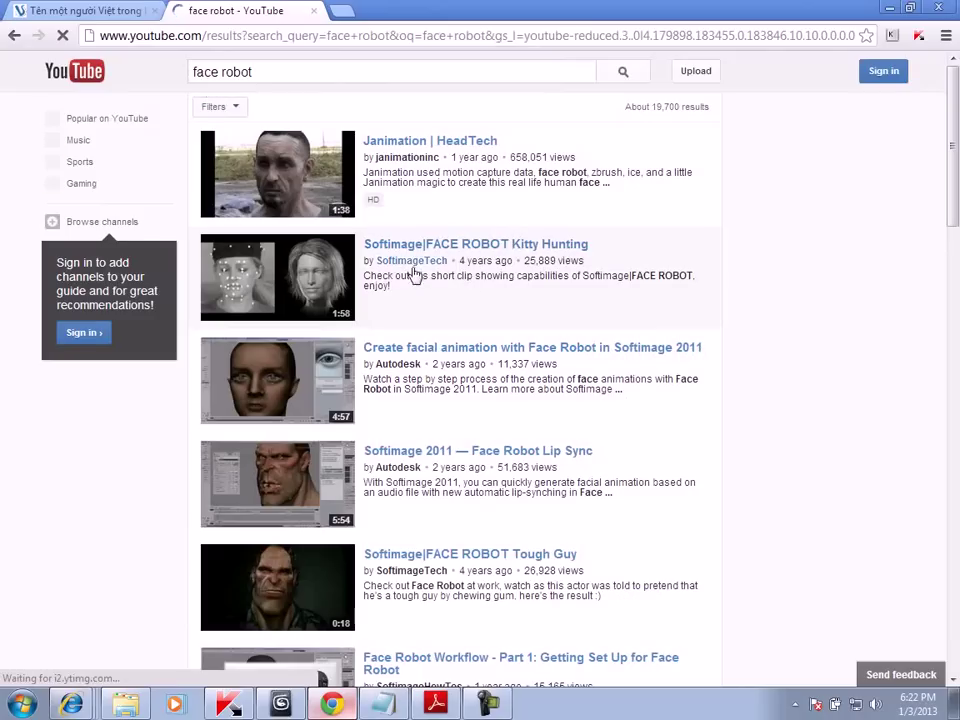
Open the Janimation | HeadTech video in a new tab and play it full screen
{"action": "right_click", "coordinate": [447, 147]}
{"action": "left_click", "coordinate": [500, 155]}
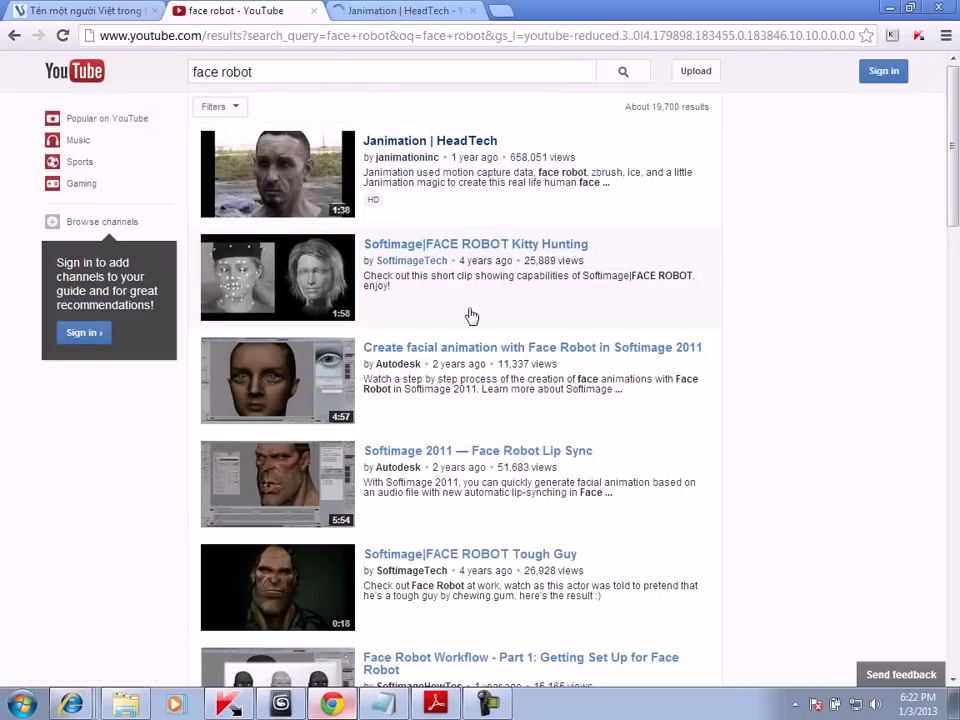
{"action": "left_click", "coordinate": [428, 14]}
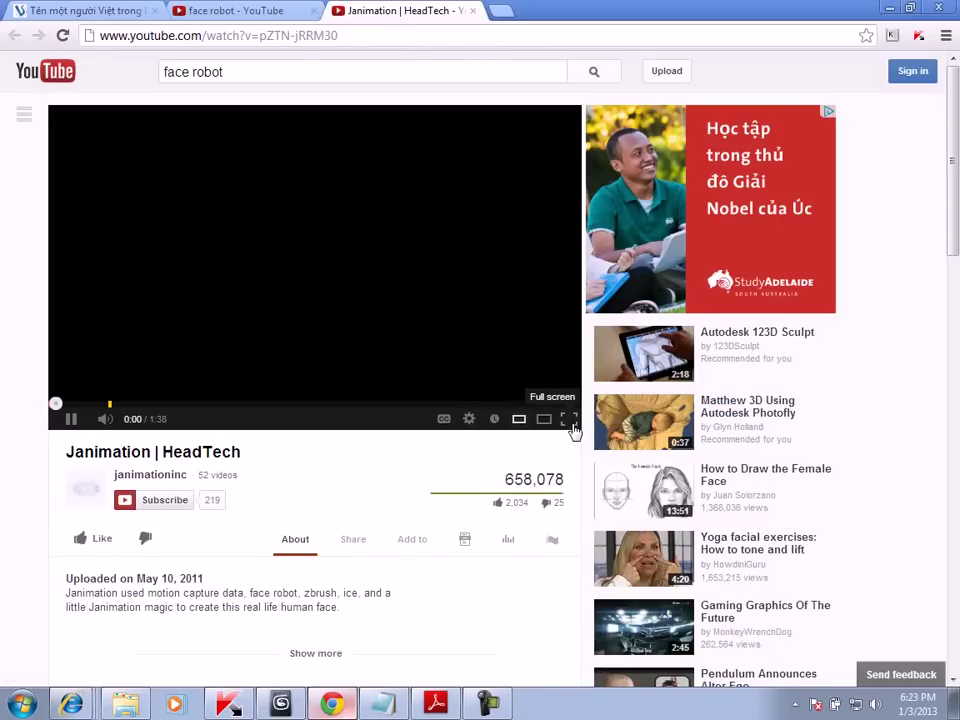
{"action": "left_click", "coordinate": [568, 420]}
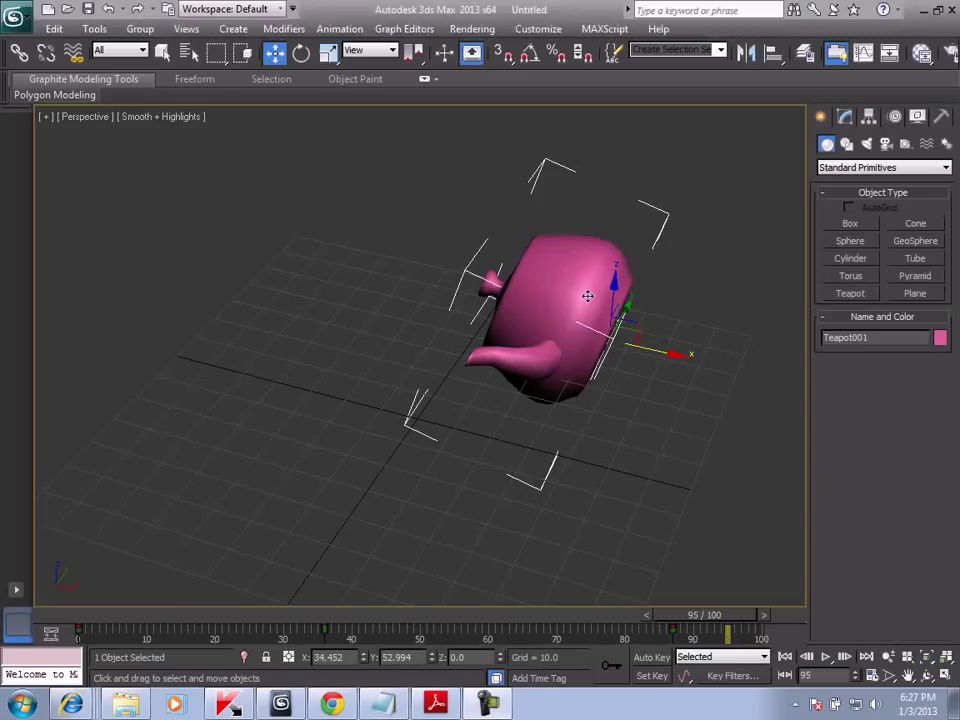
Drag the pink teapot left along X to 7.83, then bring up its quad menu
{"action": "left_click_drag", "start_coordinate": [617, 294], "coordinate": [494, 310]}
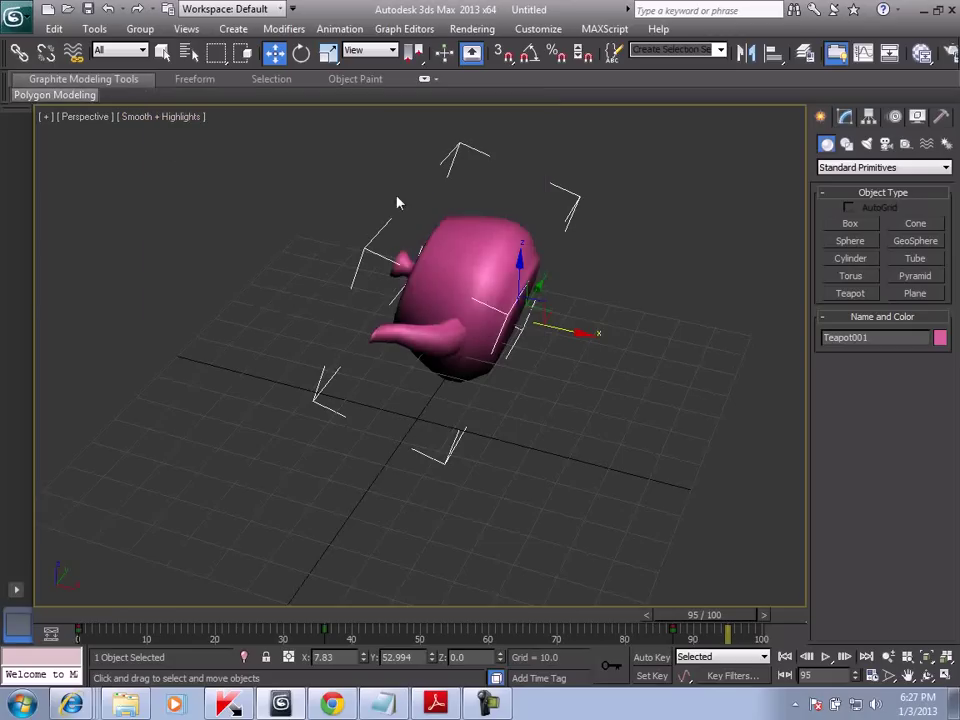
{"action": "right_click", "coordinate": [457, 252]}
Expand the Polygon Modeling options, switch to the Freeform tools, then return to the browser
{"action": "left_click", "coordinate": [427, 286]}
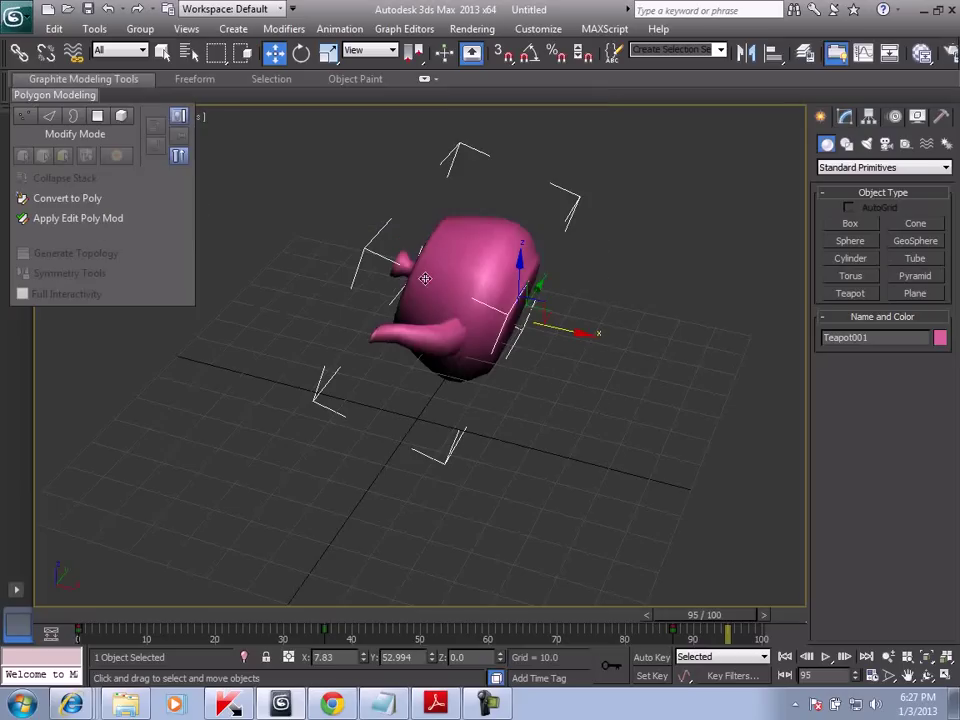
{"action": "right_click", "coordinate": [427, 286]}
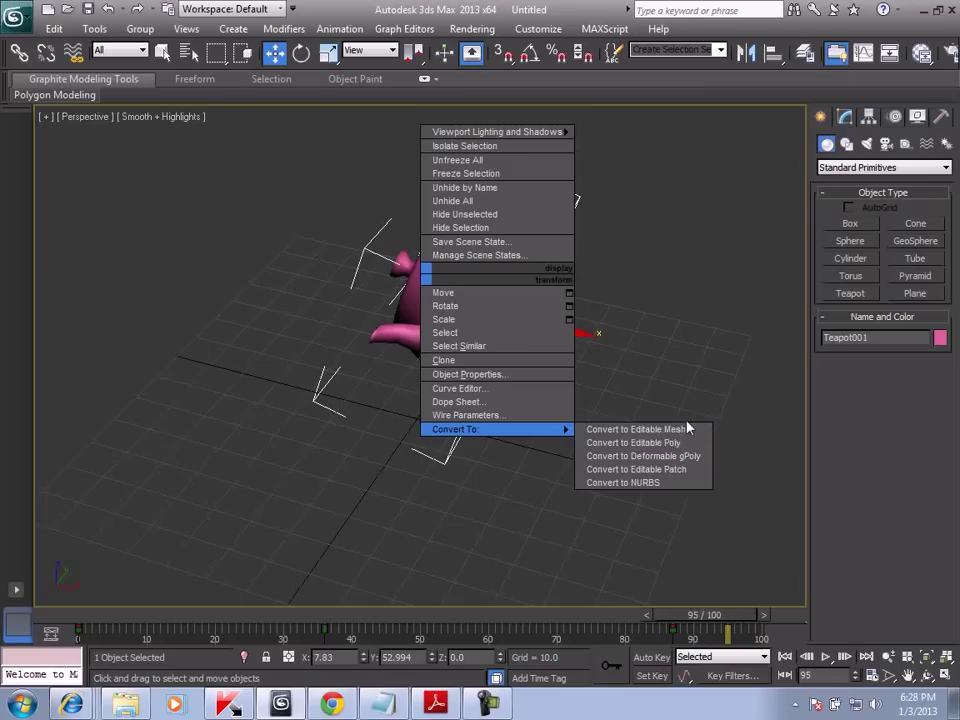
{"action": "left_click", "coordinate": [80, 94]}
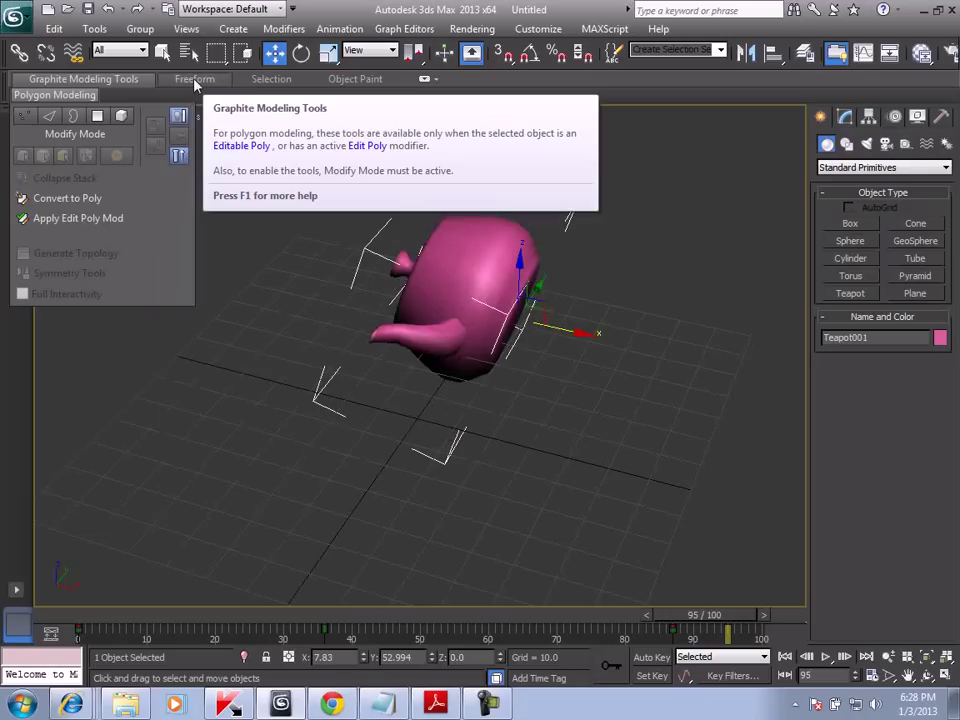
{"action": "left_click", "coordinate": [198, 82]}
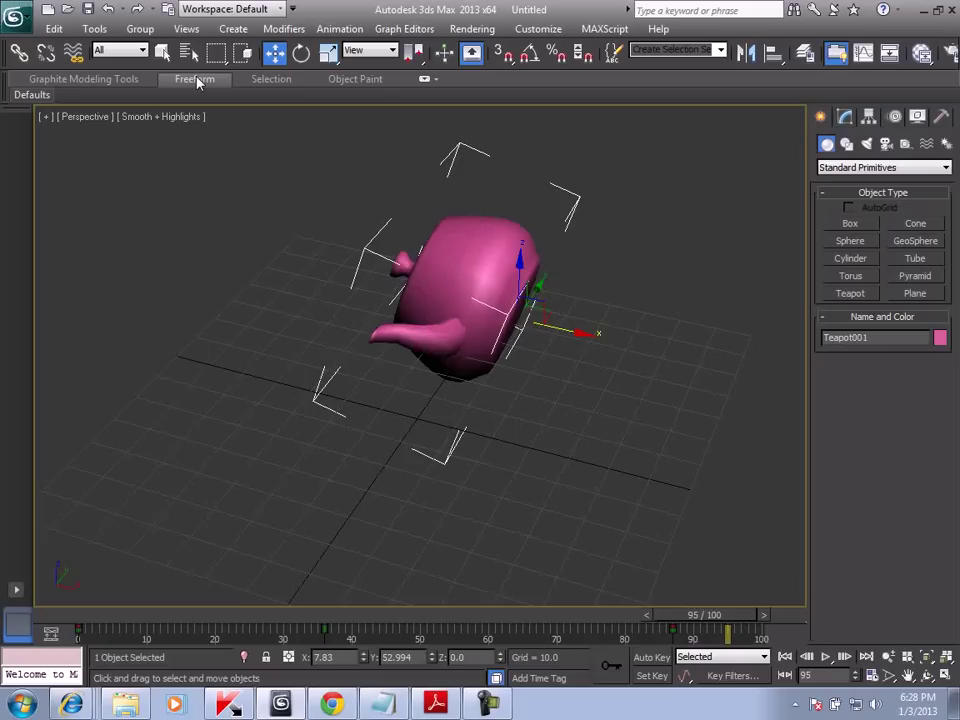
{"action": "left_click", "coordinate": [335, 704]}
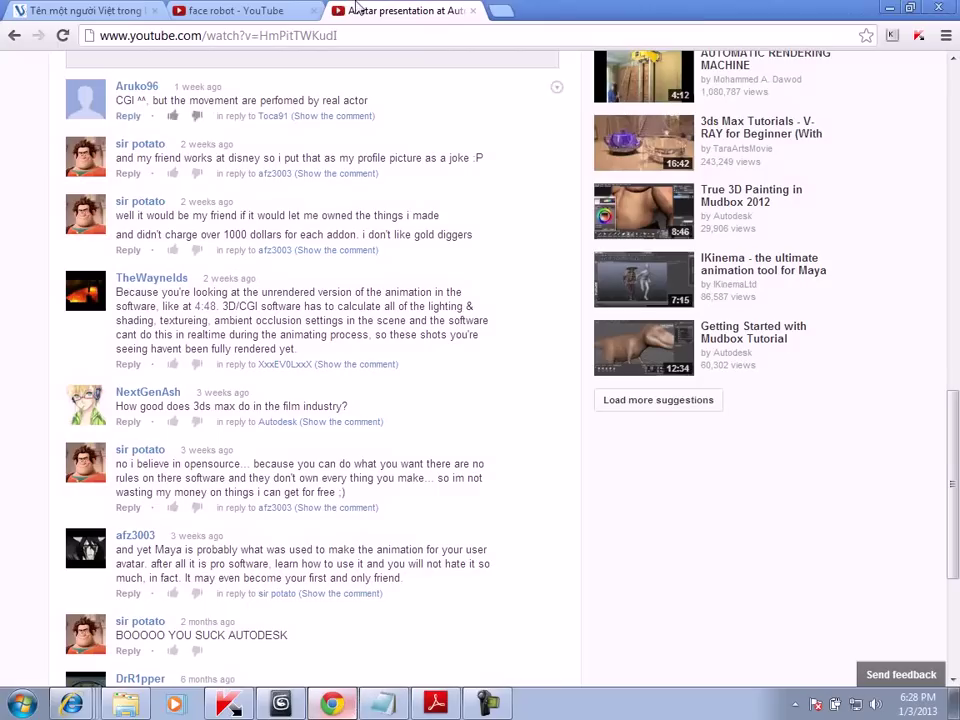
Load area.autodesk.com in a new browser tab
{"action": "left_click", "coordinate": [500, 12]}
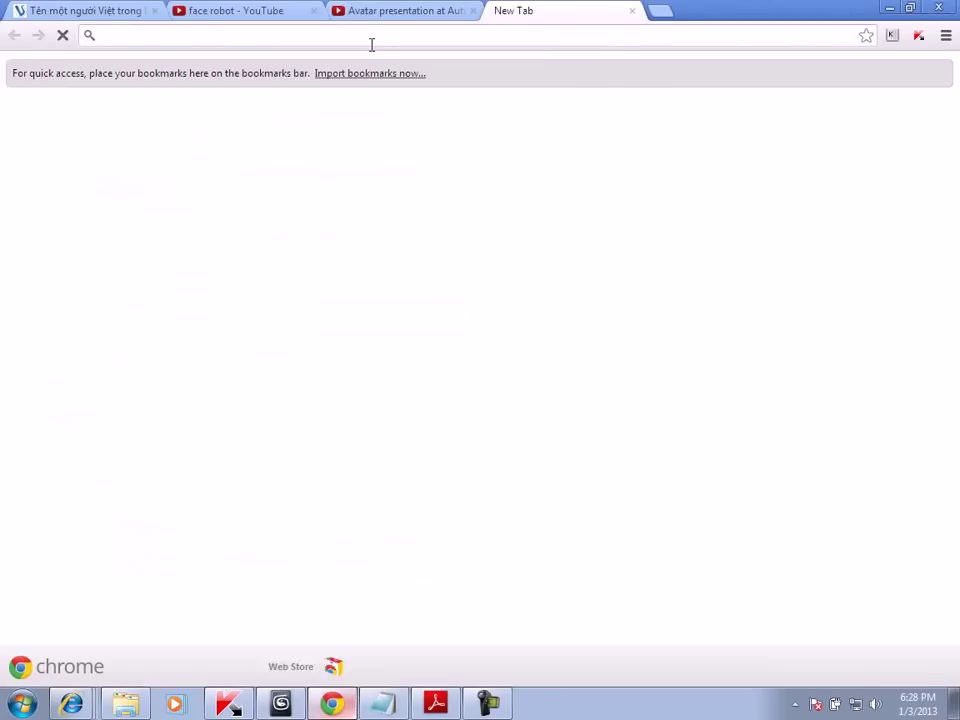
{"action": "type", "text": "area.autodesk.com"}
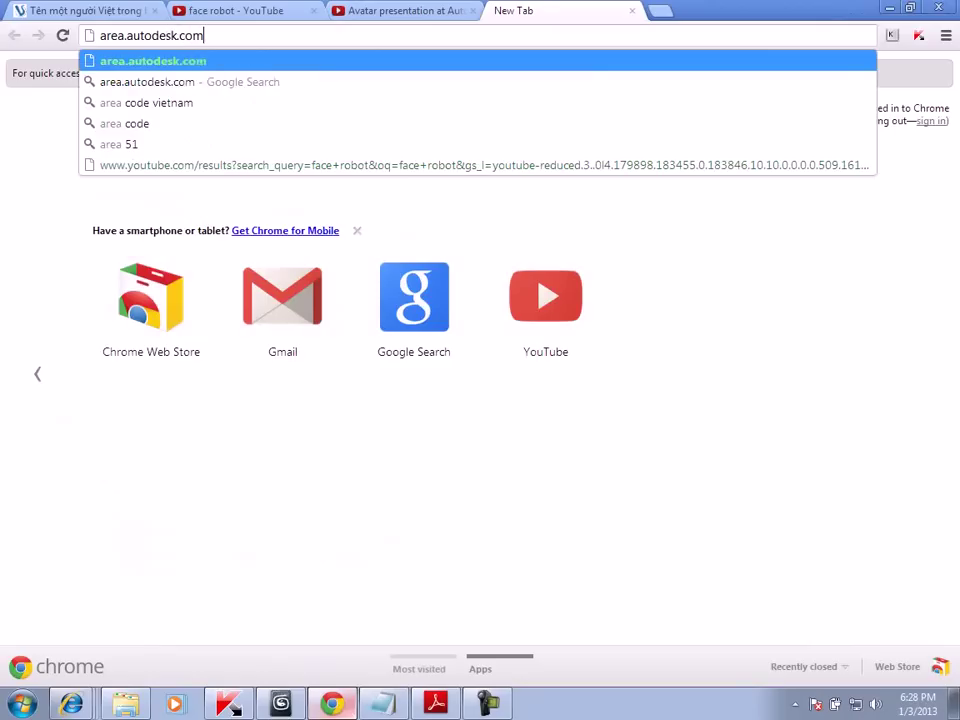
{"action": "key", "text": "Return"}
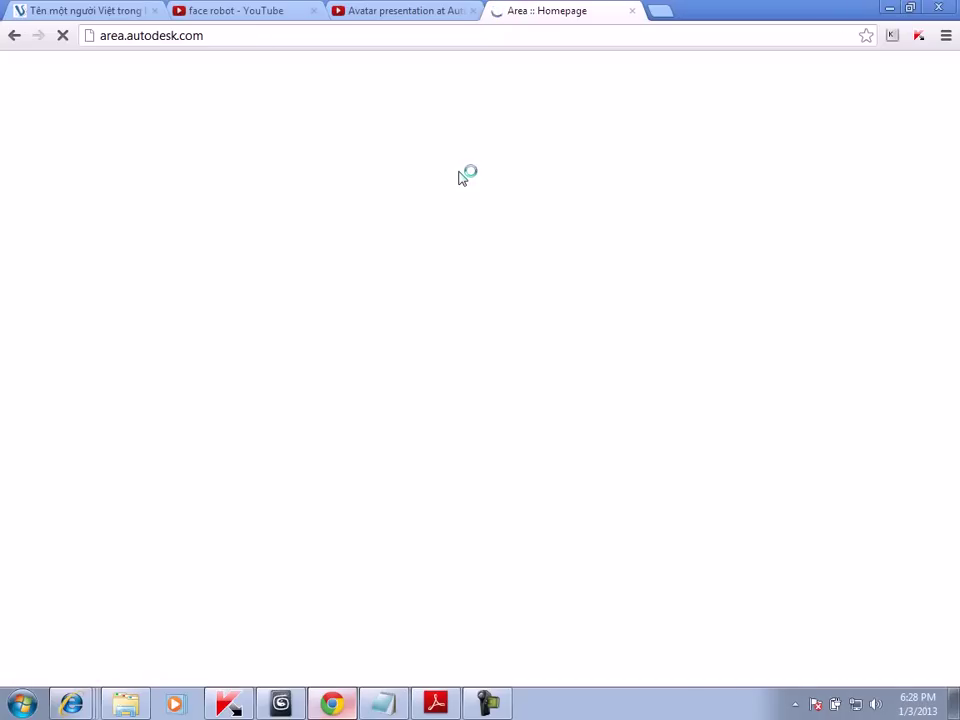
Open the AREA Tutorials listing from the homepage
{"action": "scroll", "coordinate": [521, 289], "scroll_direction": "down", "scroll_amount": 3}
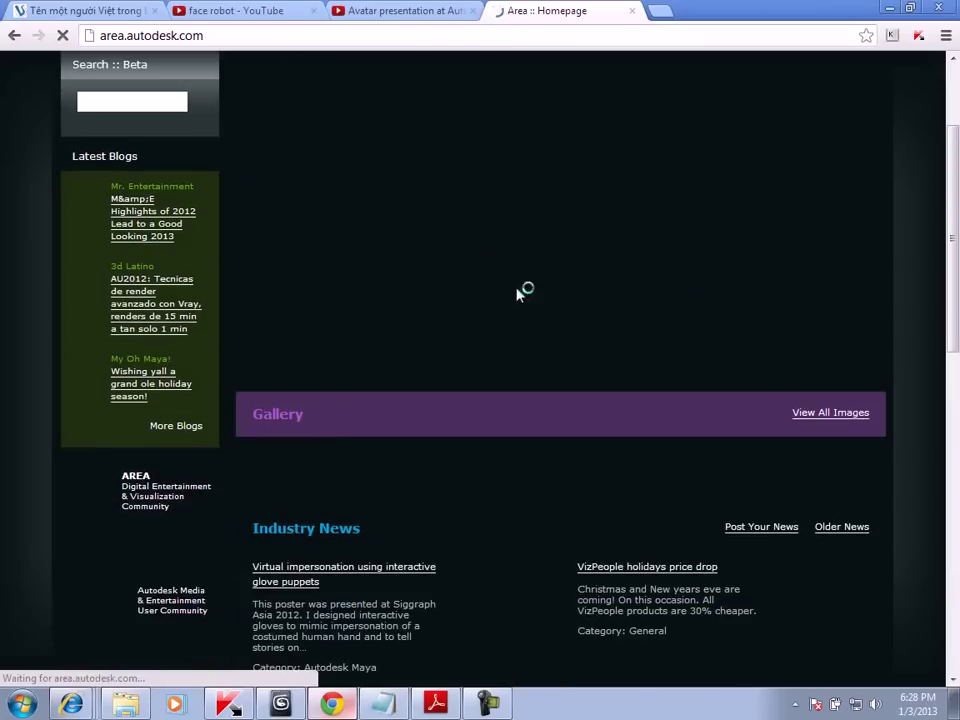
{"action": "scroll", "coordinate": [563, 322], "scroll_direction": "up", "scroll_amount": 3}
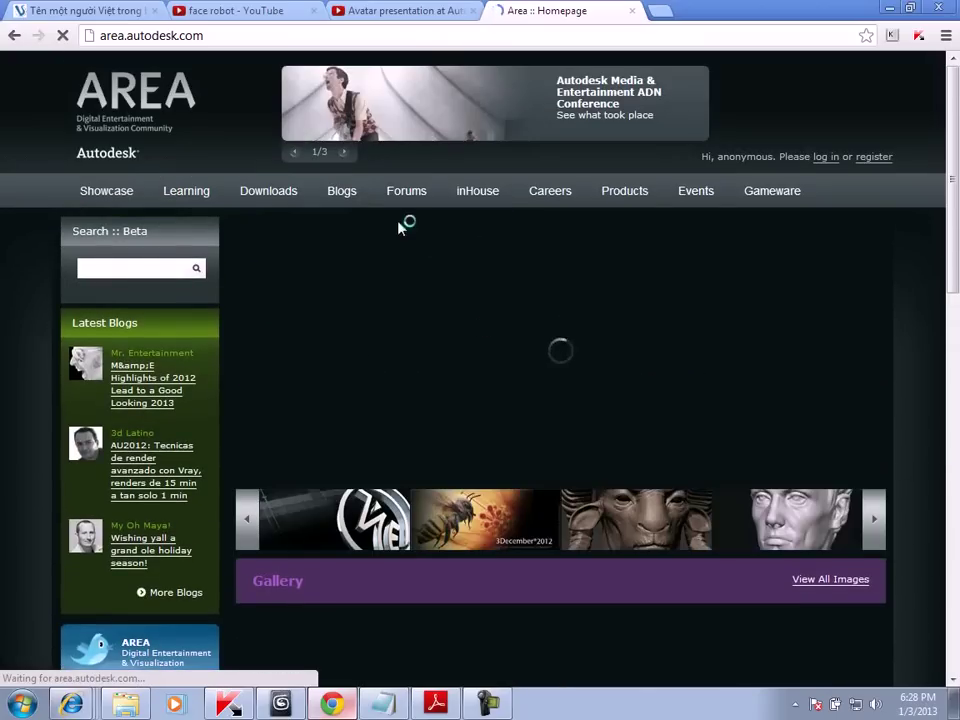
{"action": "scroll", "coordinate": [765, 440], "scroll_direction": "down", "scroll_amount": 4}
{"action": "scroll", "coordinate": [640, 450], "scroll_direction": "up", "scroll_amount": 4}
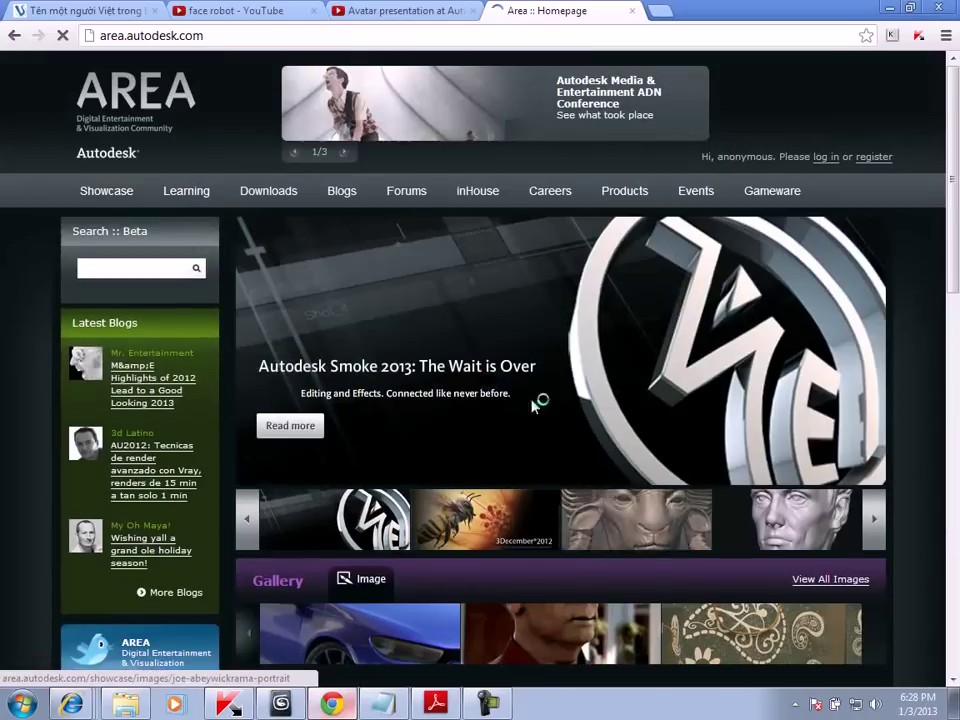
{"action": "mouse_move", "coordinate": [186, 190]}
{"action": "left_click", "coordinate": [213, 326]}
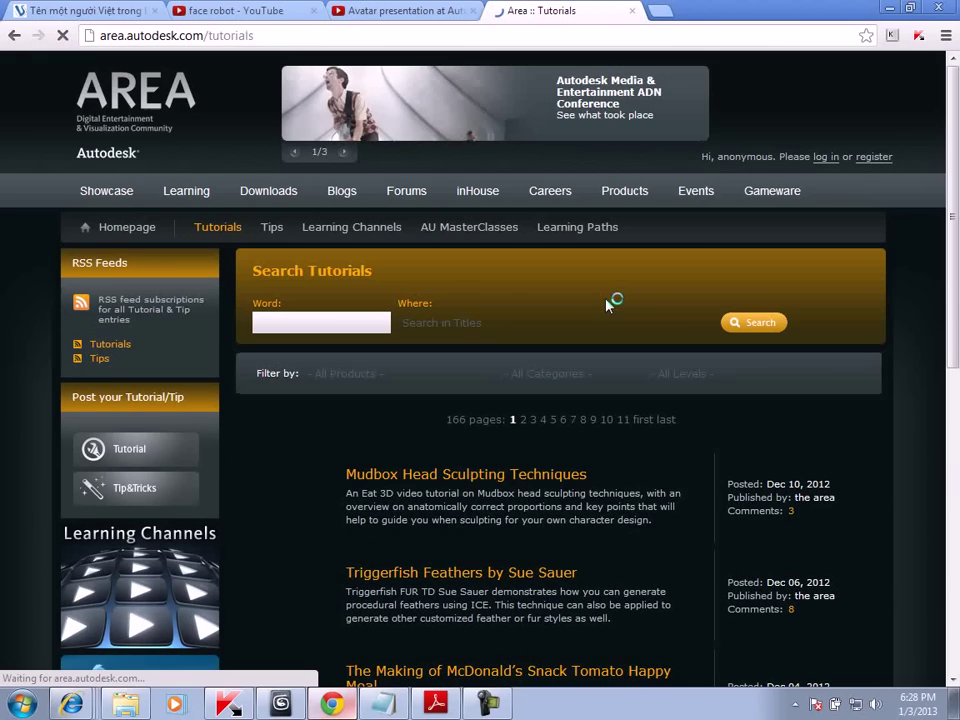
Scroll down the Tutorials listing and go to page 2
{"action": "scroll", "coordinate": [607, 304], "scroll_direction": "down", "scroll_amount": 3}
{"action": "scroll", "coordinate": [607, 305], "scroll_direction": "down", "scroll_amount": 3}
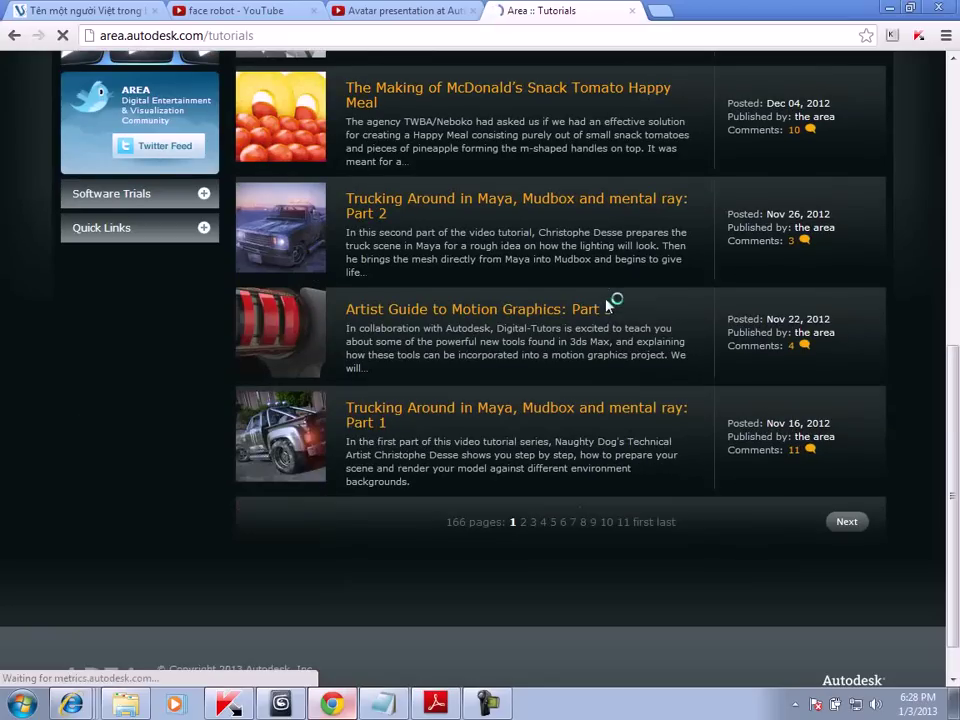
{"action": "scroll", "coordinate": [606, 307], "scroll_direction": "up", "scroll_amount": 1}
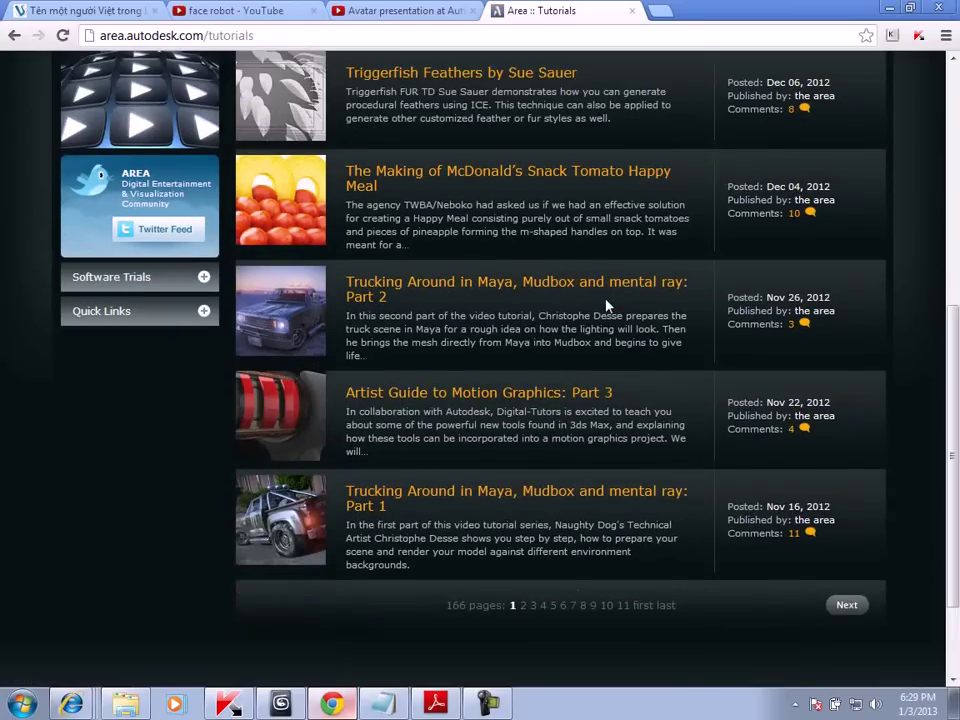
{"action": "scroll", "coordinate": [607, 305], "scroll_direction": "up", "scroll_amount": 1}
{"action": "scroll", "coordinate": [607, 305], "scroll_direction": "up", "scroll_amount": 2}
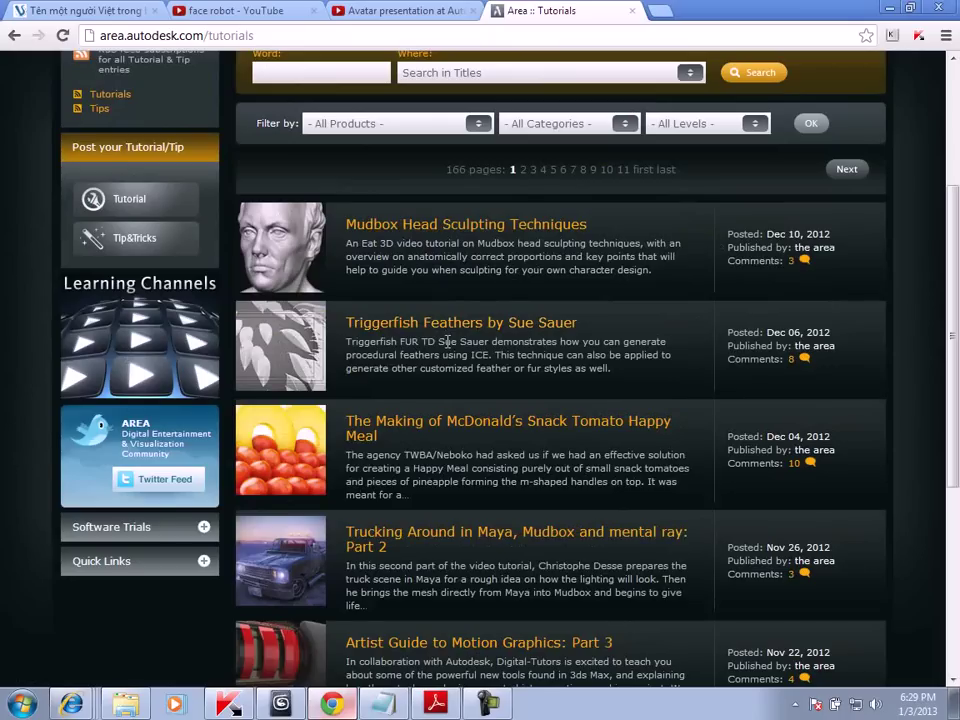
{"action": "scroll", "coordinate": [448, 343], "scroll_direction": "down", "scroll_amount": 1}
{"action": "scroll", "coordinate": [448, 345], "scroll_direction": "down", "scroll_amount": 1}
{"action": "scroll", "coordinate": [450, 346], "scroll_direction": "down", "scroll_amount": 2}
{"action": "scroll", "coordinate": [453, 348], "scroll_direction": "down", "scroll_amount": 1}
{"action": "scroll", "coordinate": [453, 348], "scroll_direction": "up", "scroll_amount": 3}
{"action": "scroll", "coordinate": [456, 364], "scroll_direction": "down", "scroll_amount": 3}
{"action": "left_click", "coordinate": [524, 479]}
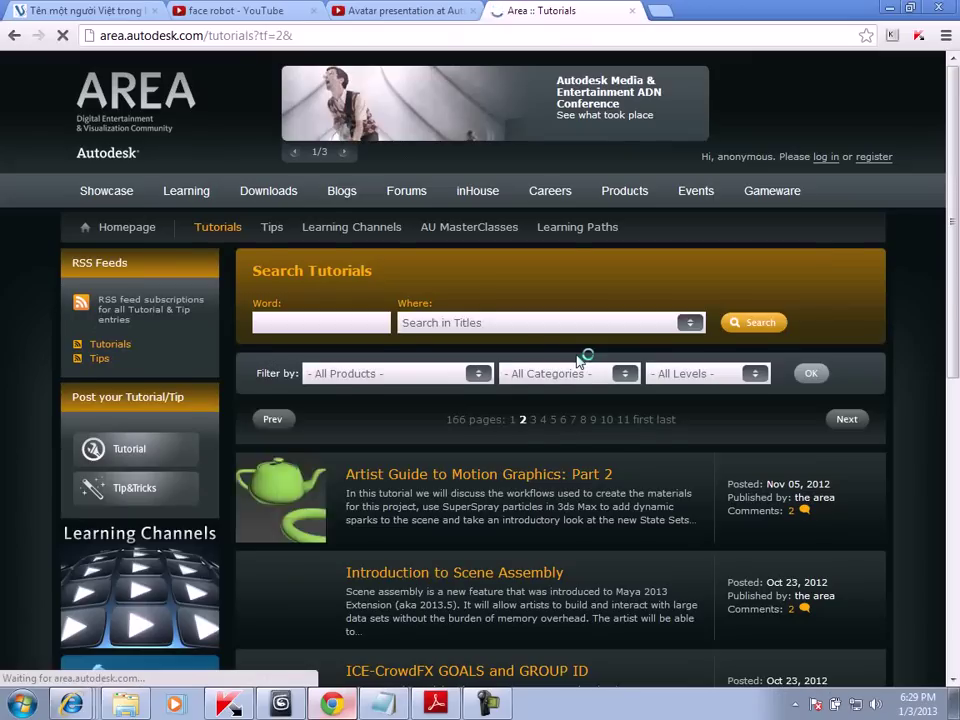
{"action": "scroll", "coordinate": [577, 358], "scroll_direction": "down", "scroll_amount": 2}
{"action": "scroll", "coordinate": [577, 358], "scroll_direction": "down", "scroll_amount": 2}
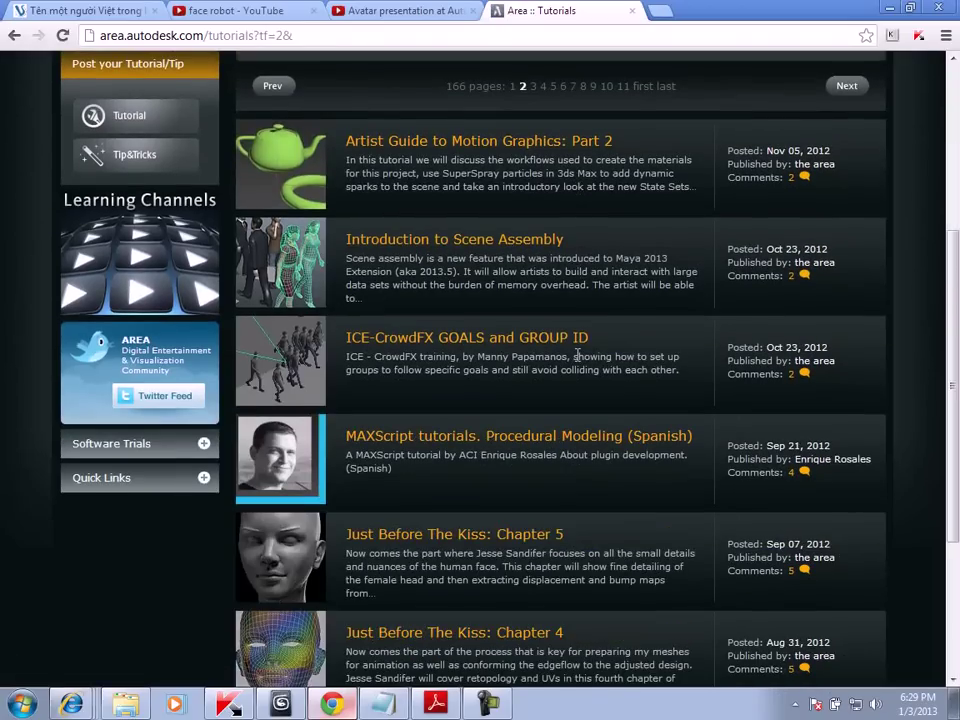
{"action": "scroll", "coordinate": [577, 358], "scroll_direction": "down", "scroll_amount": 2}
{"action": "scroll", "coordinate": [577, 362], "scroll_direction": "up", "scroll_amount": 4}
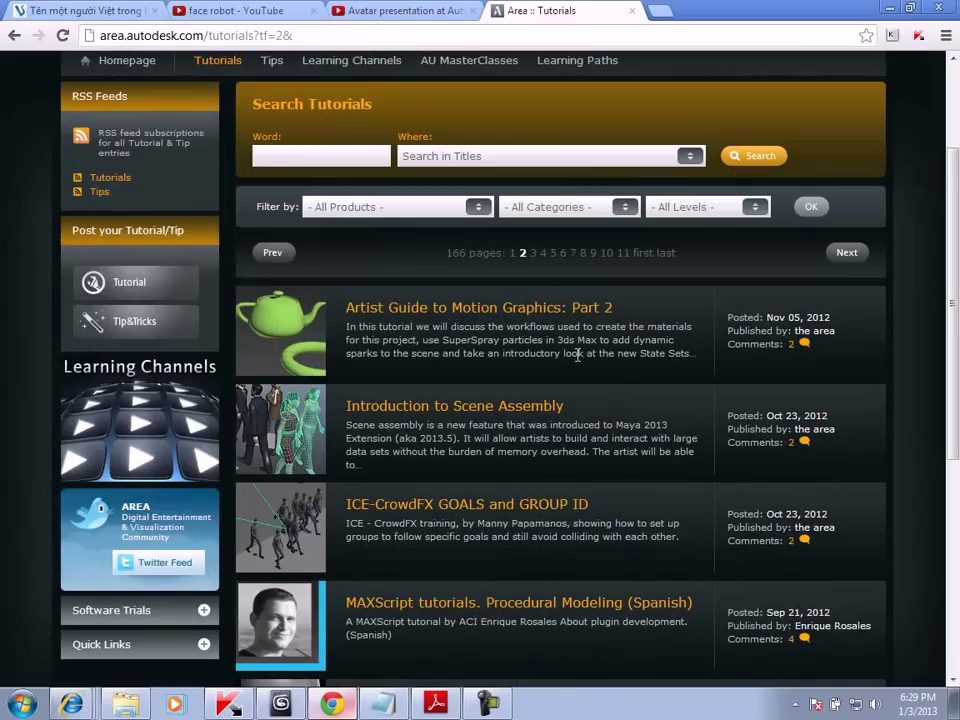
{"action": "left_click", "coordinate": [477, 207]}
{"action": "scroll", "coordinate": [471, 257], "scroll_direction": "down", "scroll_amount": 2}
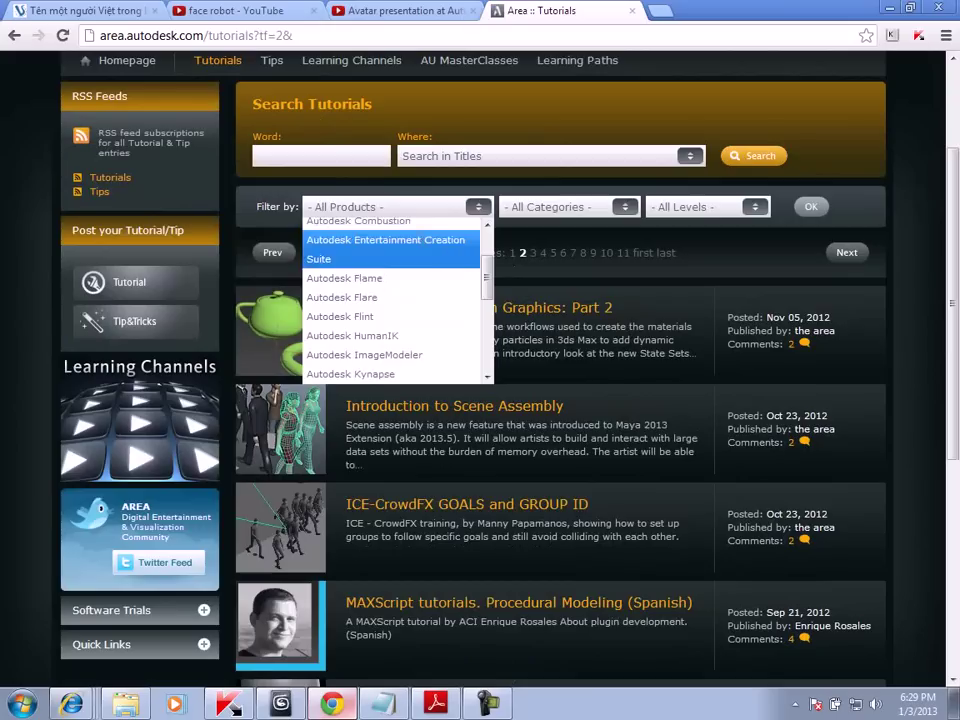
{"action": "scroll", "coordinate": [395, 300], "scroll_direction": "up", "scroll_amount": 3}
{"action": "left_click", "coordinate": [354, 328]}
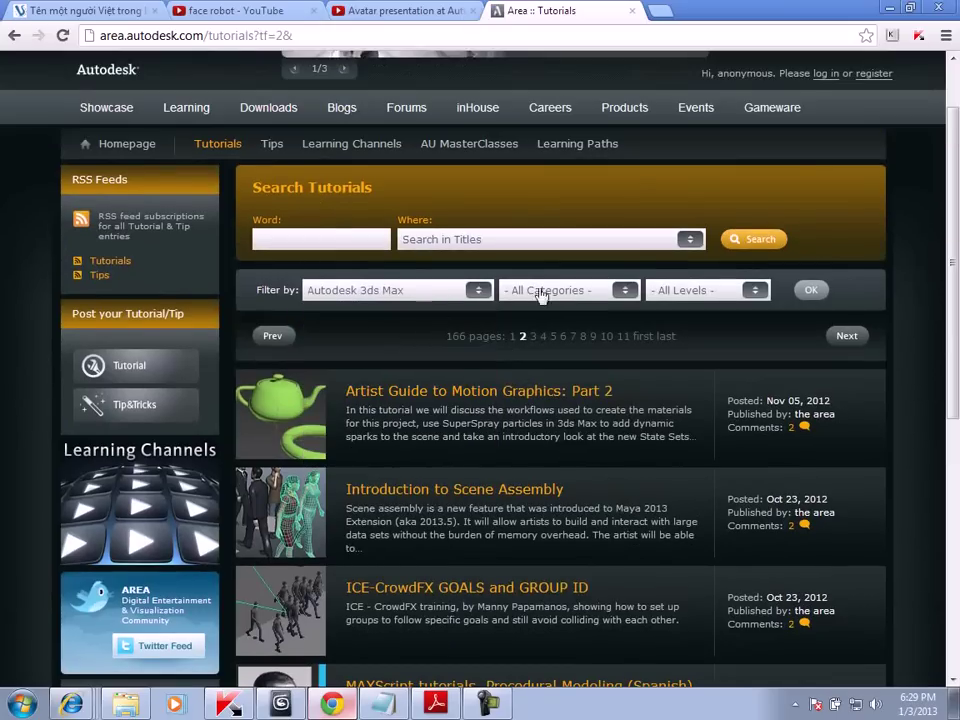
{"action": "left_click", "coordinate": [620, 291]}
{"action": "scroll", "coordinate": [602, 350], "scroll_direction": "down", "scroll_amount": 2}
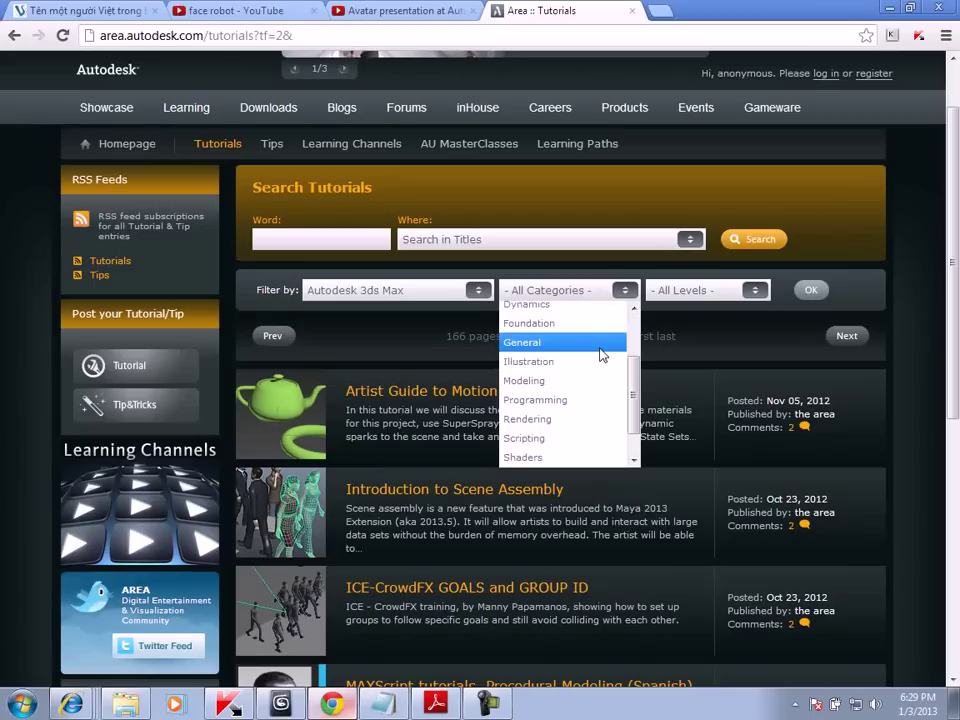
{"action": "left_click", "coordinate": [558, 325]}
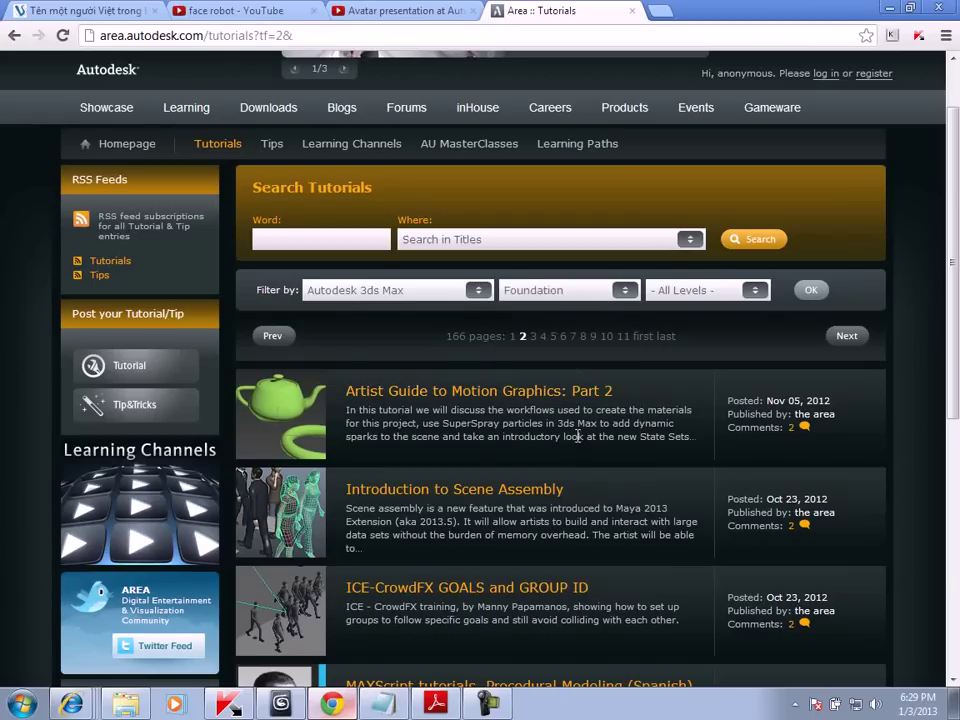
{"action": "scroll", "coordinate": [577, 441], "scroll_direction": "down", "scroll_amount": 5}
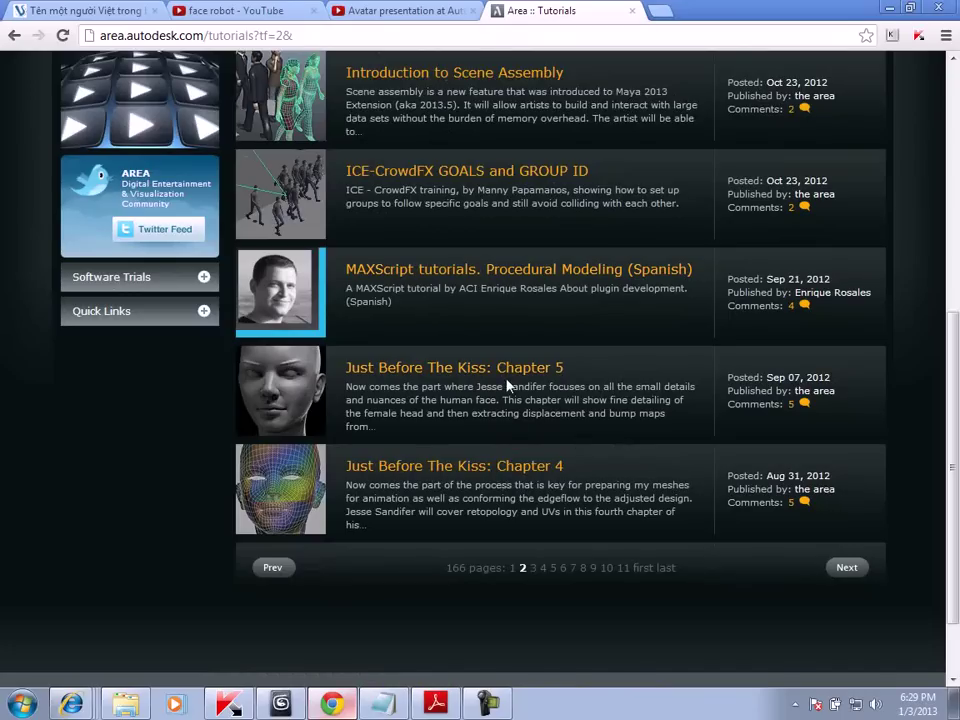
{"action": "scroll", "coordinate": [401, 231], "scroll_direction": "up", "scroll_amount": 5}
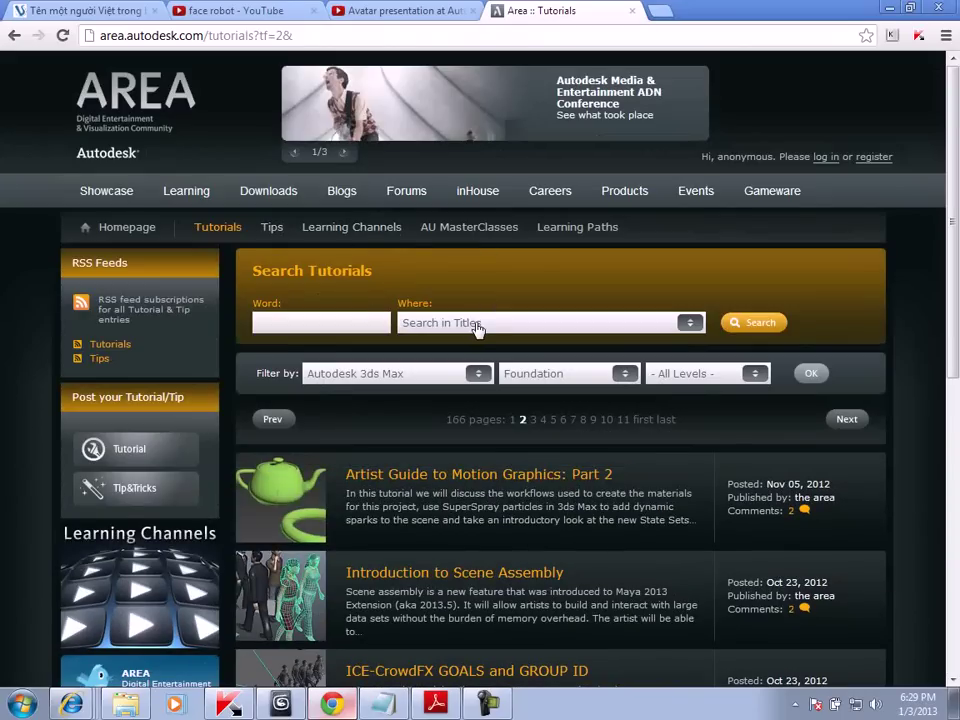
{"action": "left_click", "coordinate": [487, 375]}
{"action": "scroll", "coordinate": [487, 430], "scroll_direction": "down", "scroll_amount": 5}
{"action": "scroll", "coordinate": [487, 430], "scroll_direction": "down", "scroll_amount": 3}
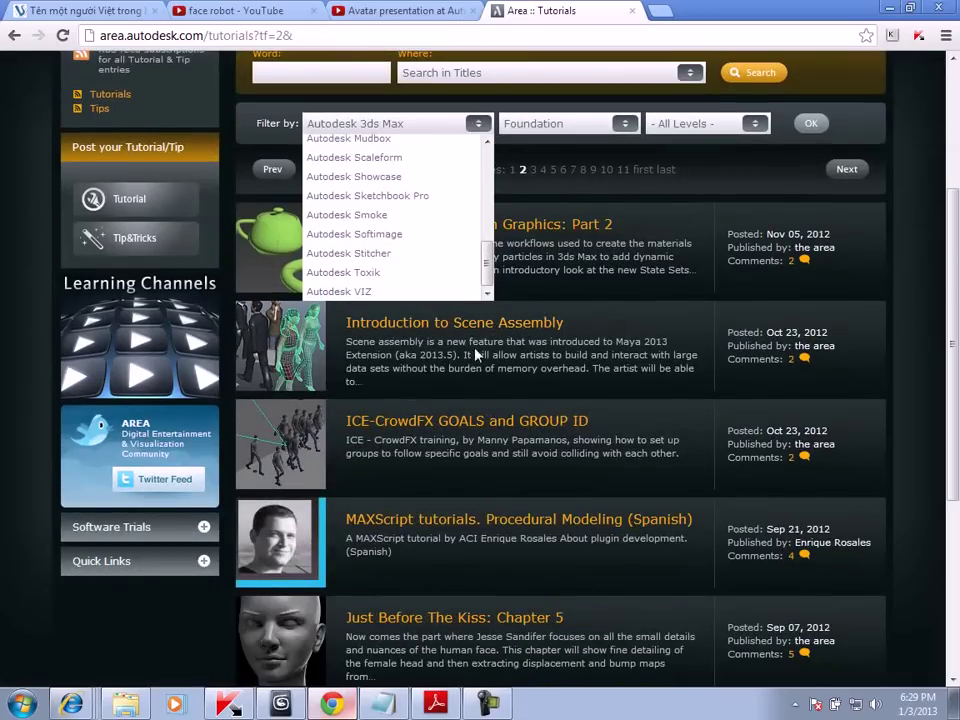
{"action": "left_click_drag", "start_coordinate": [488, 260], "coordinate": [489, 167]}
{"action": "left_click", "coordinate": [585, 318]}
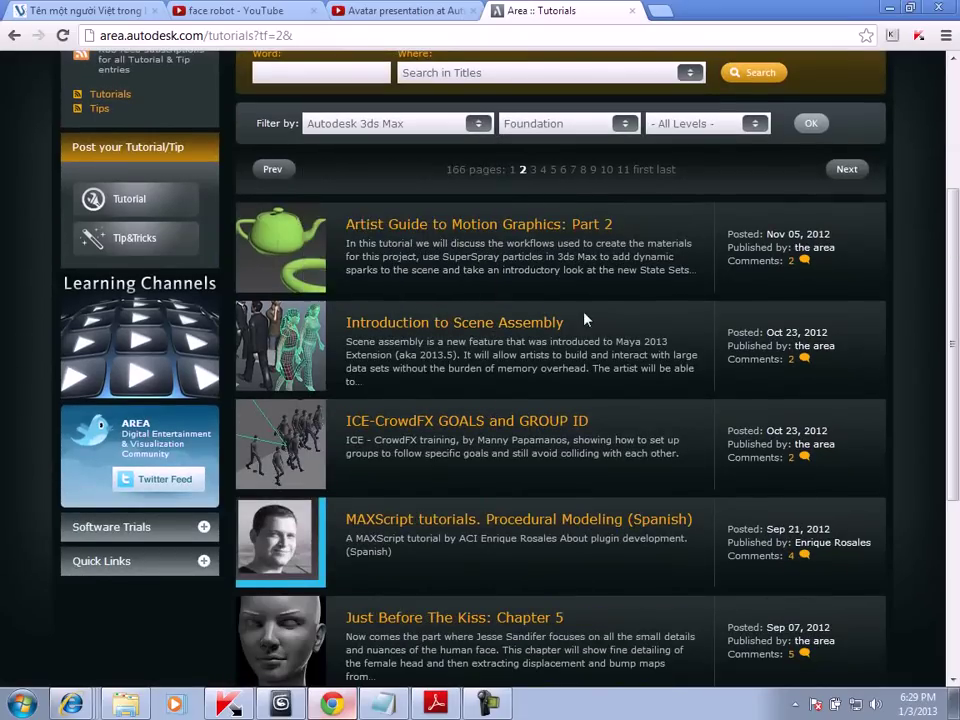
{"action": "scroll", "coordinate": [585, 318], "scroll_direction": "up", "scroll_amount": 3}
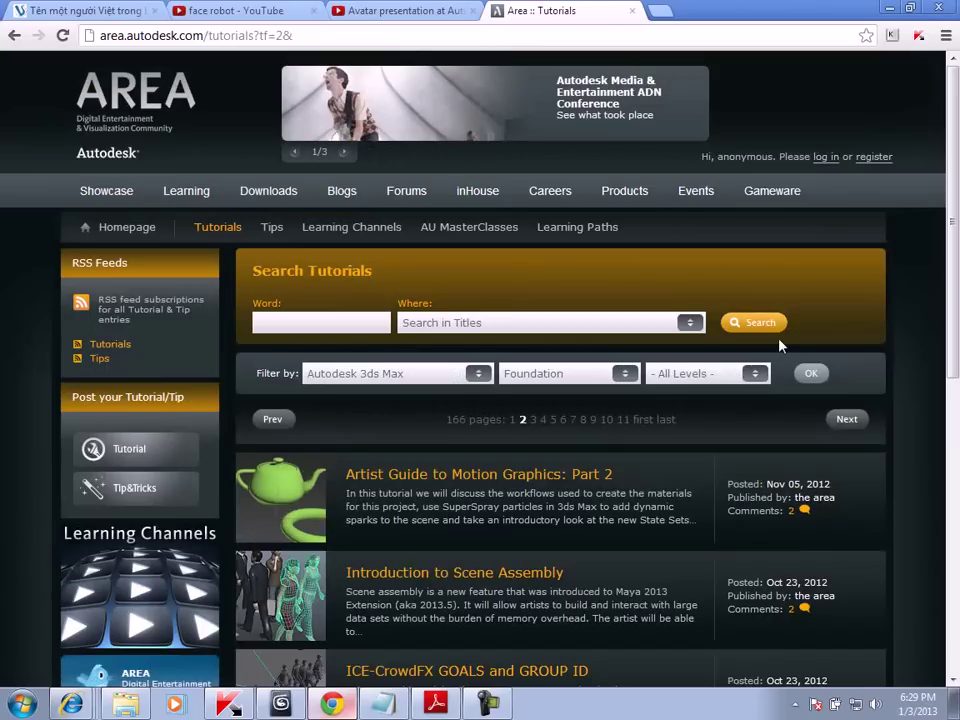
Log in to Autodesk AREA with the member's login name and password
{"action": "left_click", "coordinate": [823, 159]}
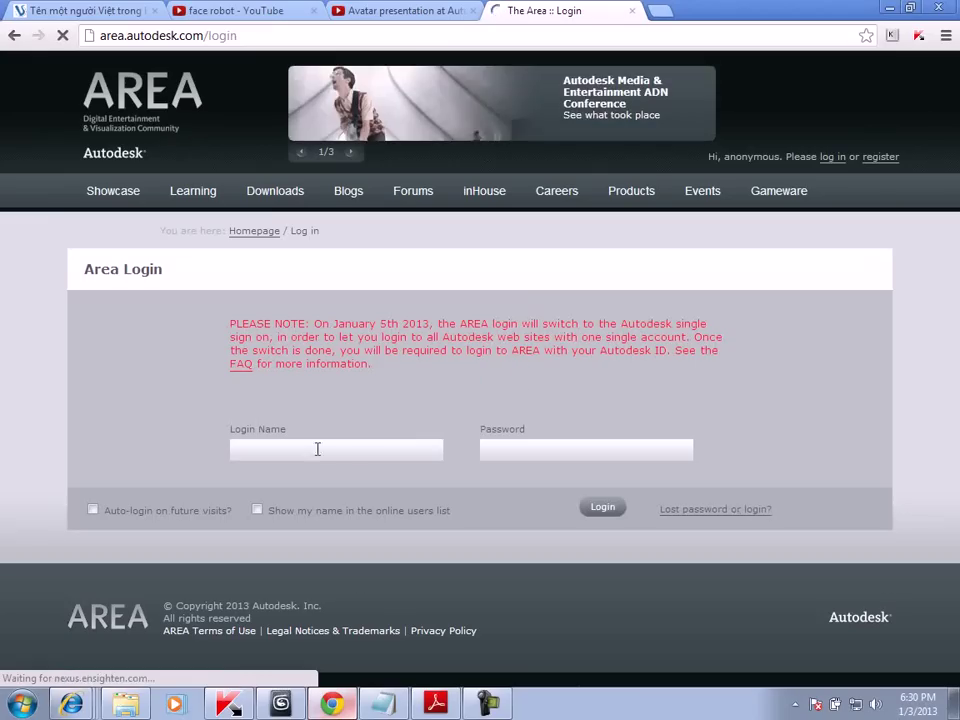
{"action": "left_click", "coordinate": [311, 451]}
{"action": "type", "text": "tiensitien"}
{"action": "key", "text": "Tab"}
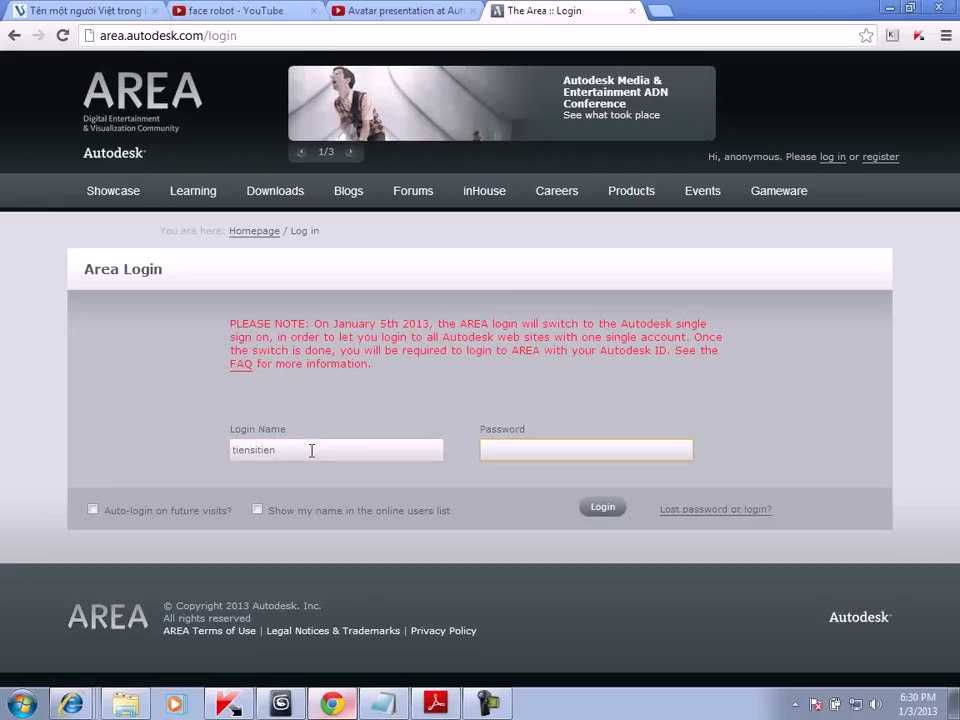
{"action": "type", "text": "••••••••••"}
{"action": "key", "text": "Return"}
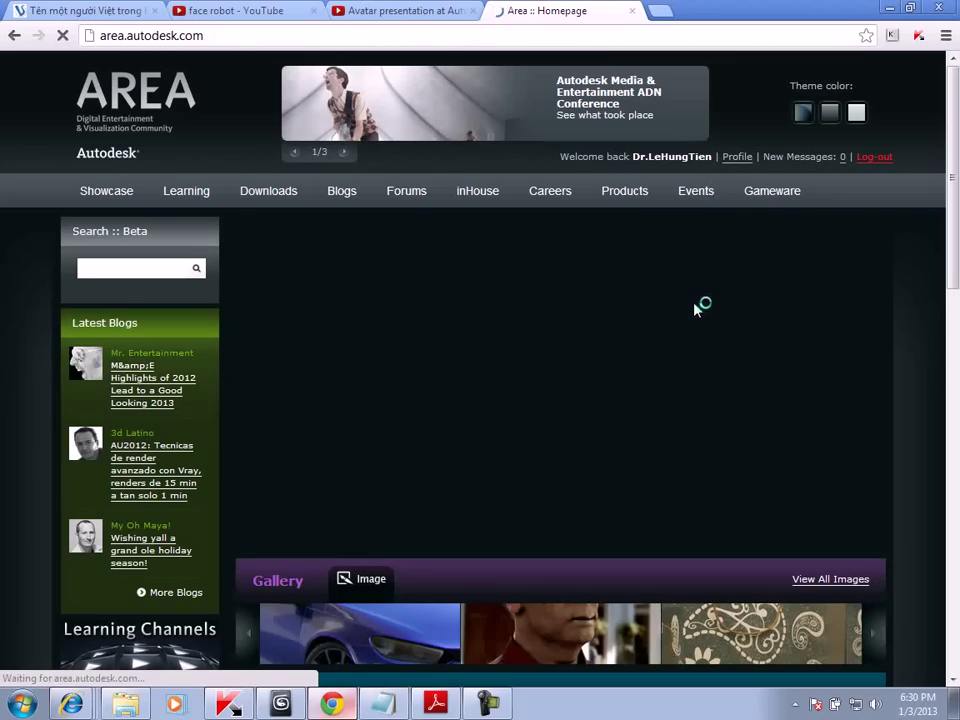
Scroll through the signed-in homepage showing the Smoke 2013 feature
{"action": "scroll", "coordinate": [621, 278], "scroll_direction": "down", "scroll_amount": 3}
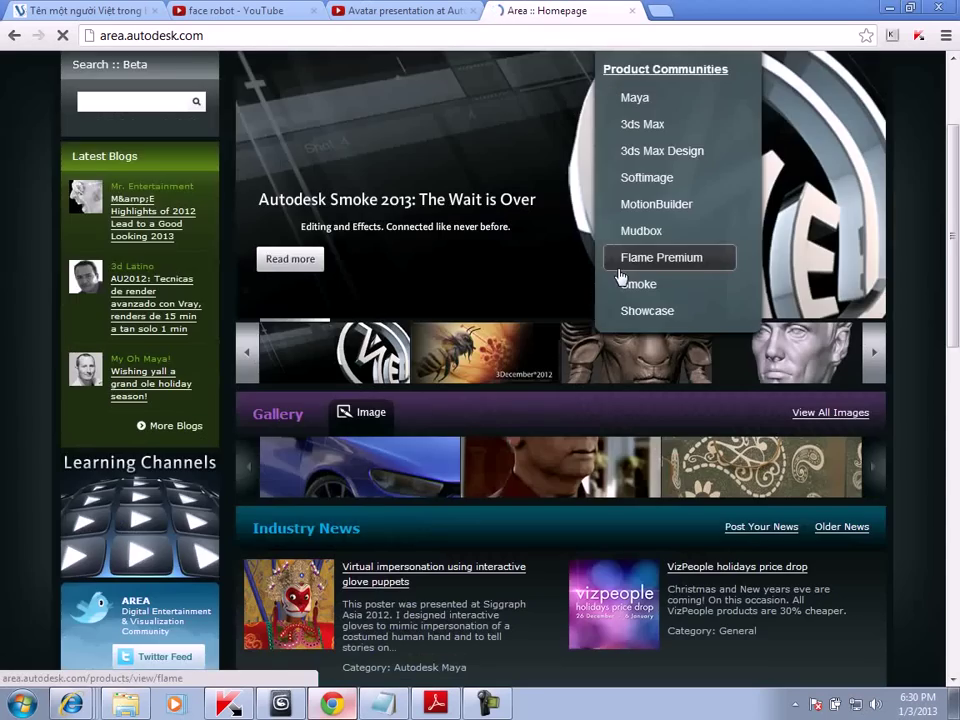
{"action": "scroll", "coordinate": [621, 278], "scroll_direction": "down", "scroll_amount": 3}
{"action": "scroll", "coordinate": [625, 272], "scroll_direction": "up", "scroll_amount": 3}
{"action": "scroll", "coordinate": [620, 274], "scroll_direction": "up", "scroll_amount": 1}
{"action": "scroll", "coordinate": [660, 253], "scroll_direction": "down", "scroll_amount": 2}
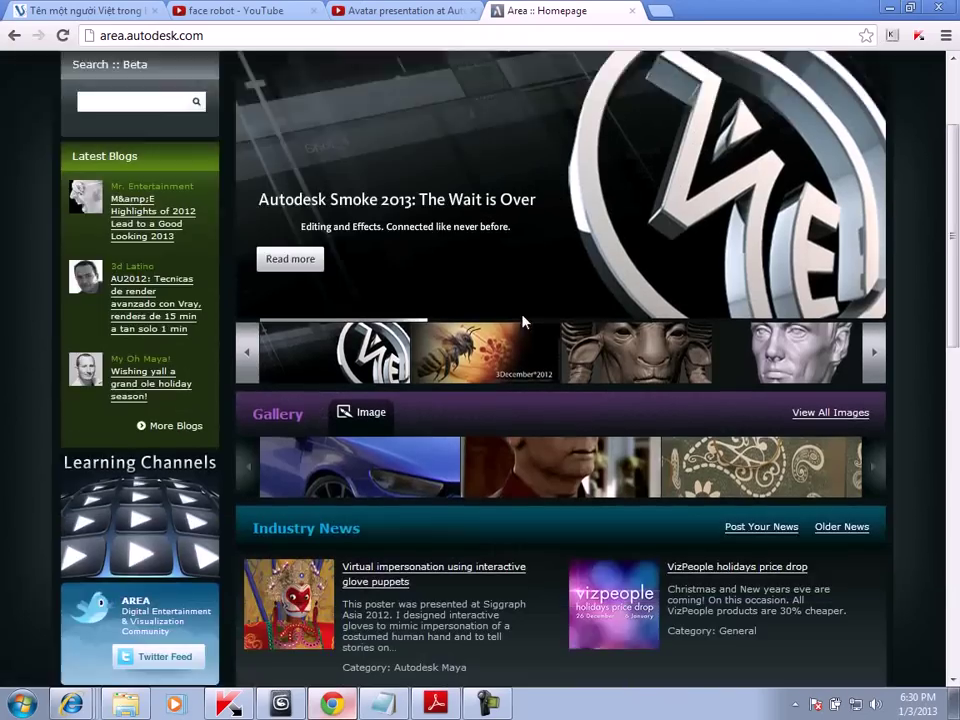
{"action": "scroll", "coordinate": [523, 322], "scroll_direction": "down", "scroll_amount": 3}
{"action": "scroll", "coordinate": [471, 368], "scroll_direction": "down", "scroll_amount": 3}
{"action": "scroll", "coordinate": [336, 486], "scroll_direction": "up", "scroll_amount": 6}
{"action": "scroll", "coordinate": [375, 360], "scroll_direction": "up", "scroll_amount": 2}
{"action": "scroll", "coordinate": [418, 396], "scroll_direction": "up", "scroll_amount": 2}
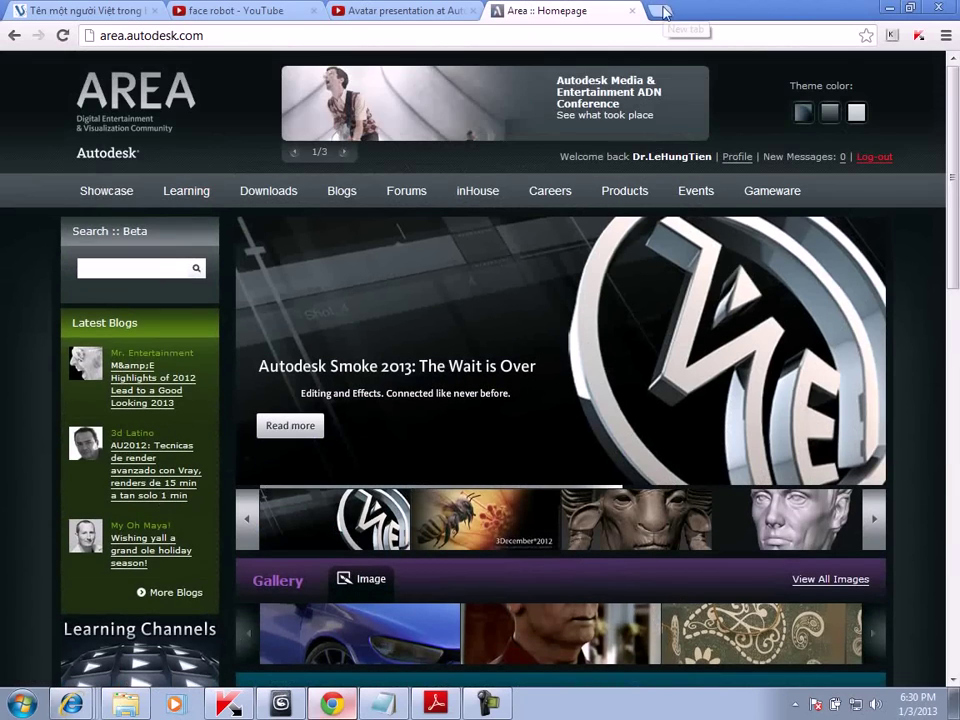
Load gnomonschool.com in a new tab and scroll down its homepage
{"action": "left_click", "coordinate": [663, 12]}
{"action": "type", "text": "gnos"}
{"action": "key", "text": "BackSpace"}
{"action": "type", "text": "monschool.com"}
{"action": "key", "text": "Return"}
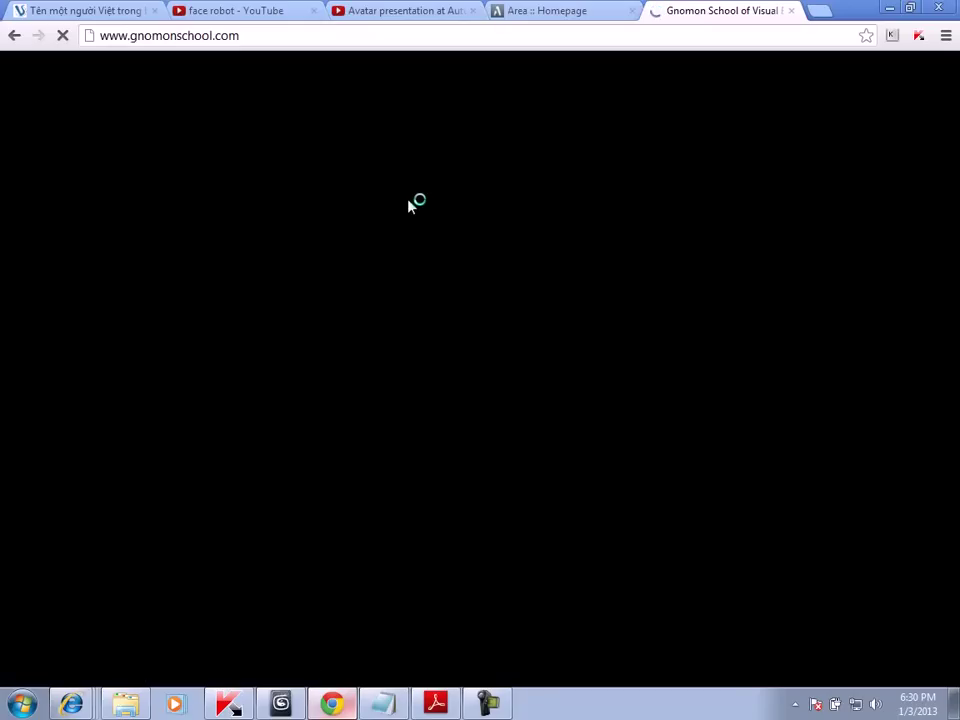
{"action": "scroll", "coordinate": [410, 215], "scroll_direction": "down", "scroll_amount": 3}
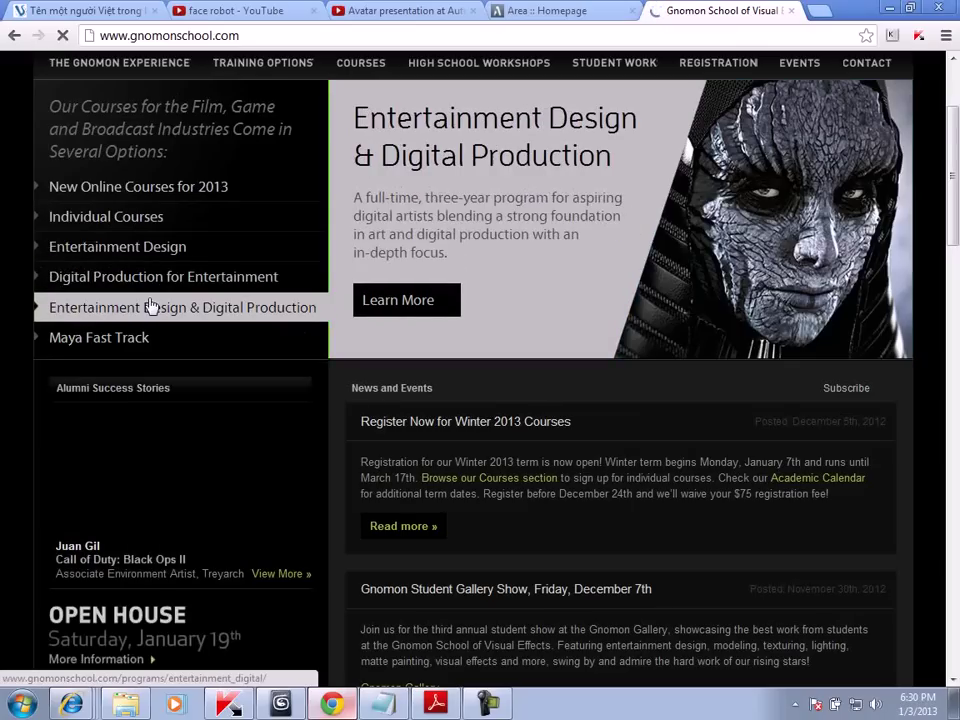
{"action": "mouse_move", "coordinate": [117, 246]}
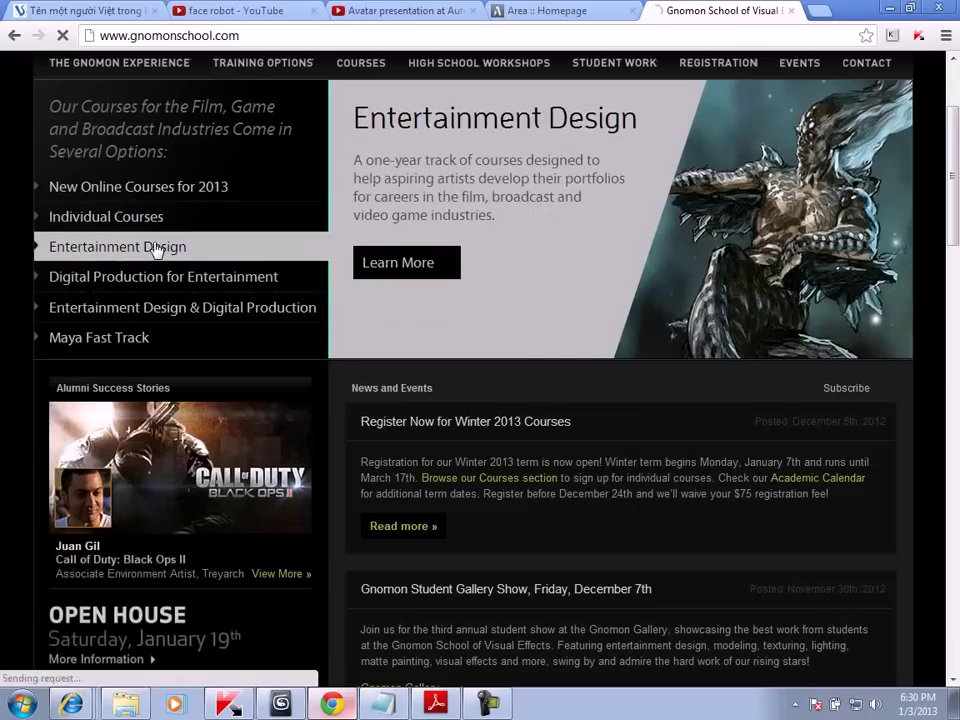
{"action": "scroll", "coordinate": [560, 369], "scroll_direction": "down", "scroll_amount": 3}
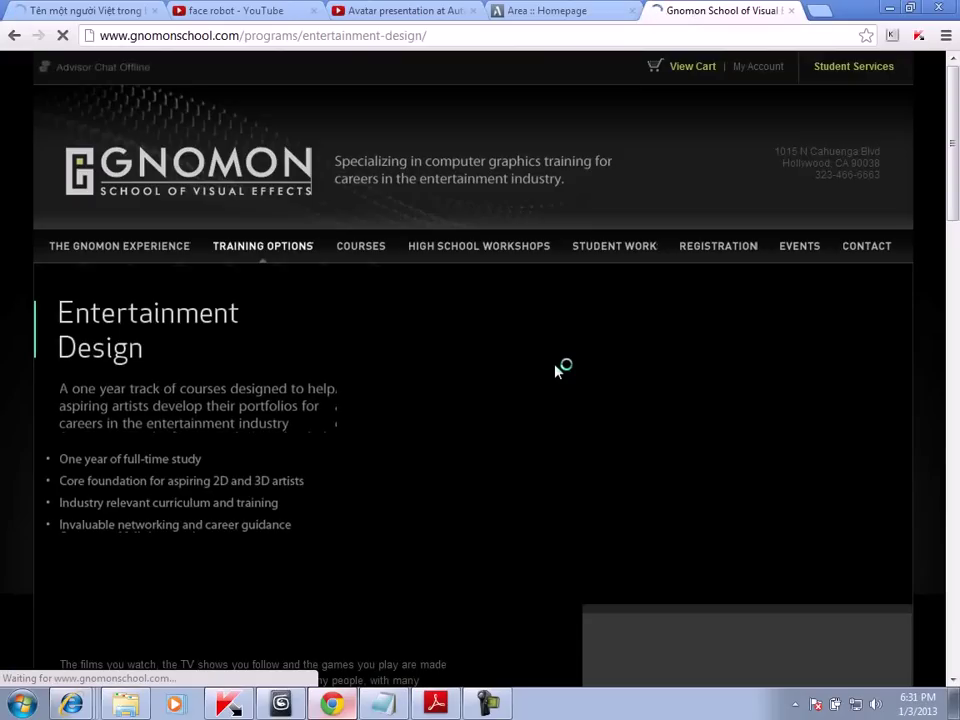
{"action": "scroll", "coordinate": [558, 370], "scroll_direction": "down", "scroll_amount": 3}
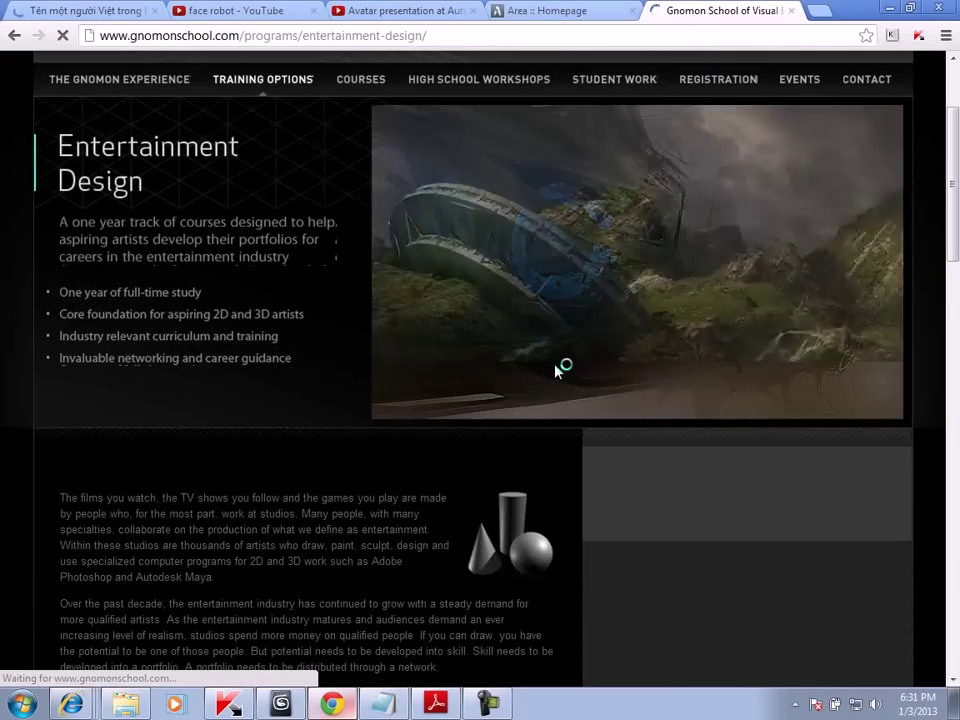
{"action": "scroll", "coordinate": [558, 370], "scroll_direction": "down", "scroll_amount": 5}
{"action": "scroll", "coordinate": [558, 370], "scroll_direction": "down", "scroll_amount": 3}
{"action": "scroll", "coordinate": [558, 370], "scroll_direction": "down", "scroll_amount": 8}
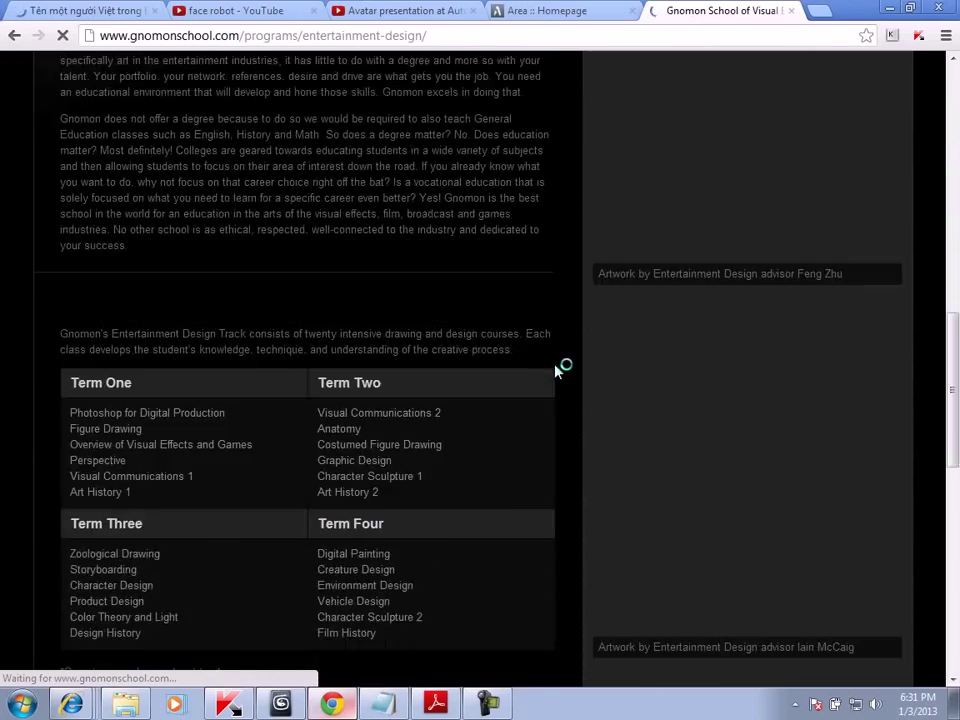
{"action": "scroll", "coordinate": [558, 370], "scroll_direction": "down", "scroll_amount": 3}
{"action": "scroll", "coordinate": [558, 370], "scroll_direction": "down", "scroll_amount": 2}
{"action": "scroll", "coordinate": [558, 370], "scroll_direction": "down", "scroll_amount": 3}
{"action": "scroll", "coordinate": [558, 370], "scroll_direction": "down", "scroll_amount": 4}
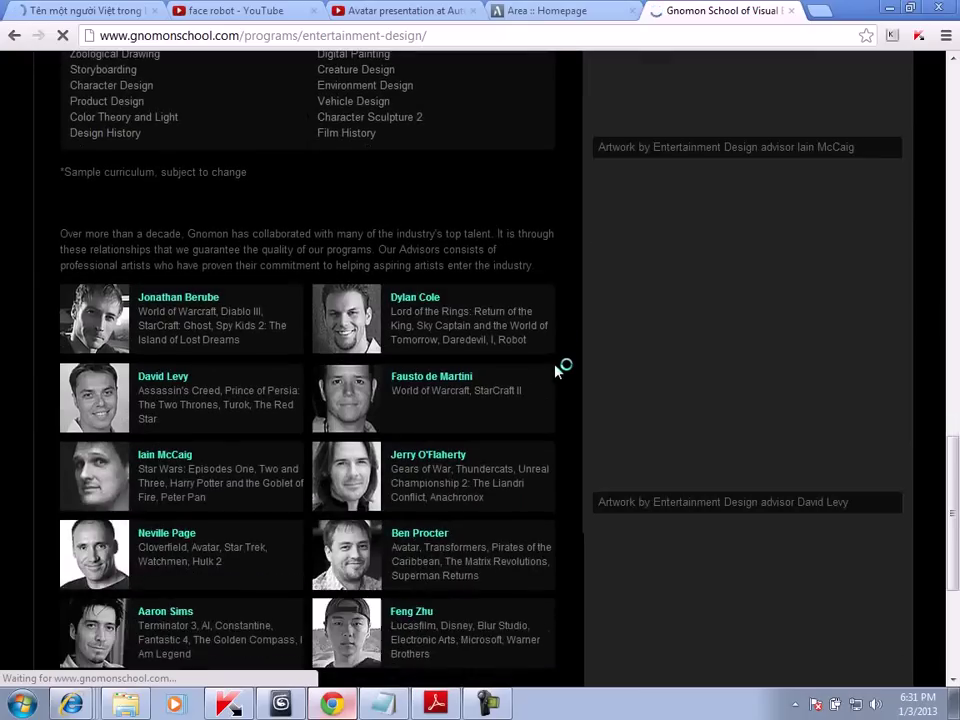
{"action": "scroll", "coordinate": [558, 370], "scroll_direction": "down", "scroll_amount": 3}
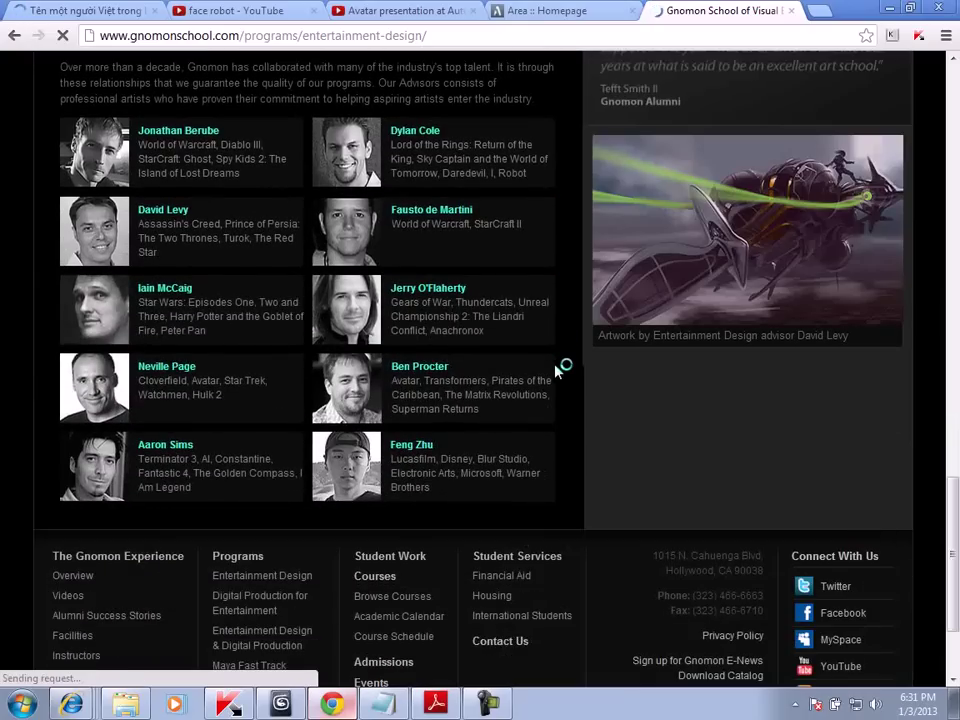
{"action": "scroll", "coordinate": [557, 370], "scroll_direction": "up", "scroll_amount": 1}
{"action": "scroll", "coordinate": [557, 370], "scroll_direction": "up", "scroll_amount": 1}
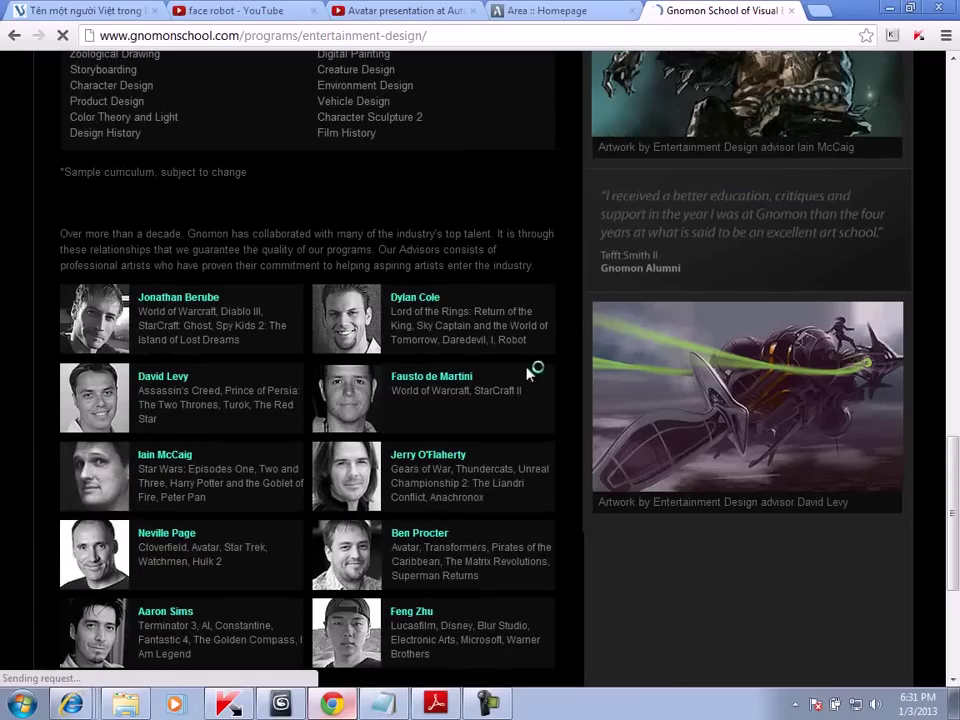
{"action": "scroll", "coordinate": [540, 368], "scroll_direction": "down", "scroll_amount": 1}
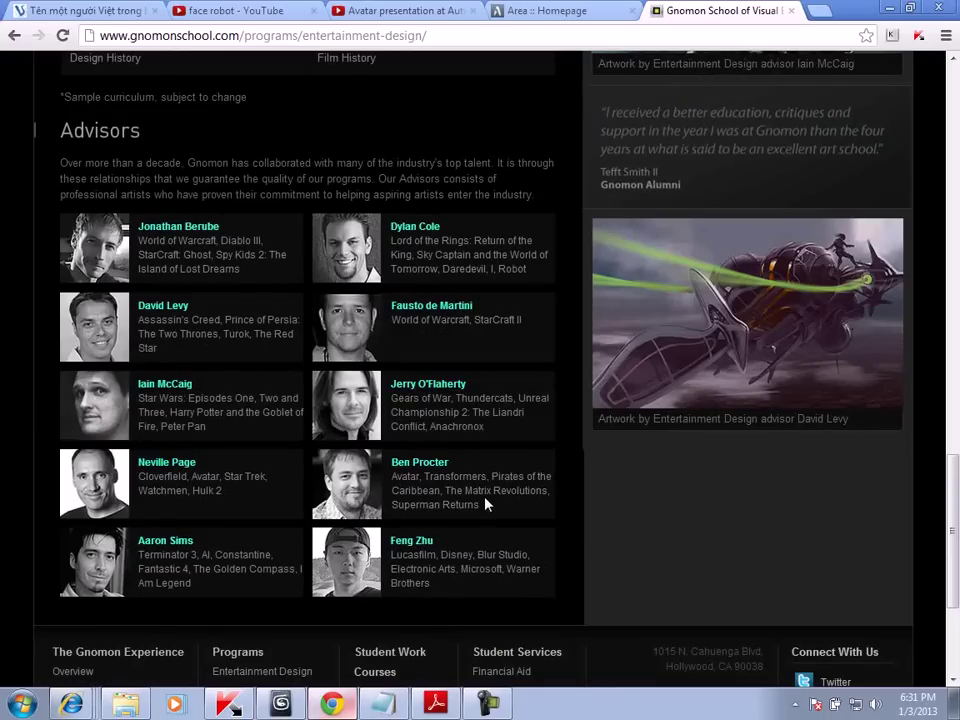
{"action": "scroll", "coordinate": [550, 340], "scroll_direction": "up", "scroll_amount": 3}
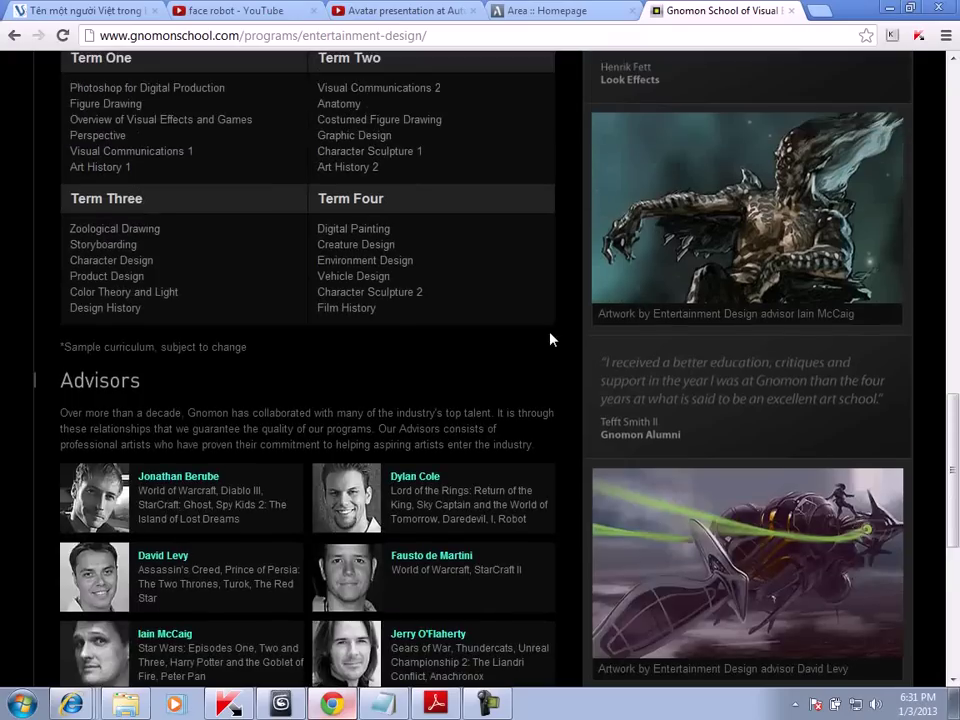
{"action": "scroll", "coordinate": [550, 340], "scroll_direction": "down", "scroll_amount": 3}
{"action": "scroll", "coordinate": [489, 369], "scroll_direction": "up", "scroll_amount": 4}
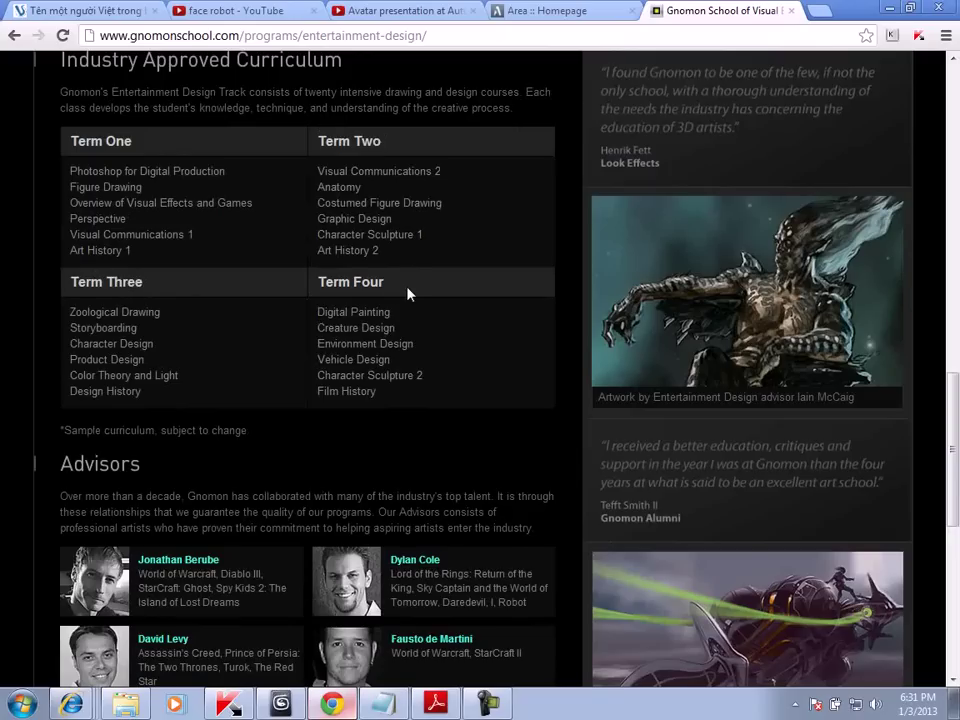
{"action": "scroll", "coordinate": [405, 292], "scroll_direction": "up", "scroll_amount": 2}
{"action": "scroll", "coordinate": [408, 288], "scroll_direction": "up", "scroll_amount": 2}
{"action": "scroll", "coordinate": [770, 300], "scroll_direction": "up", "scroll_amount": 2}
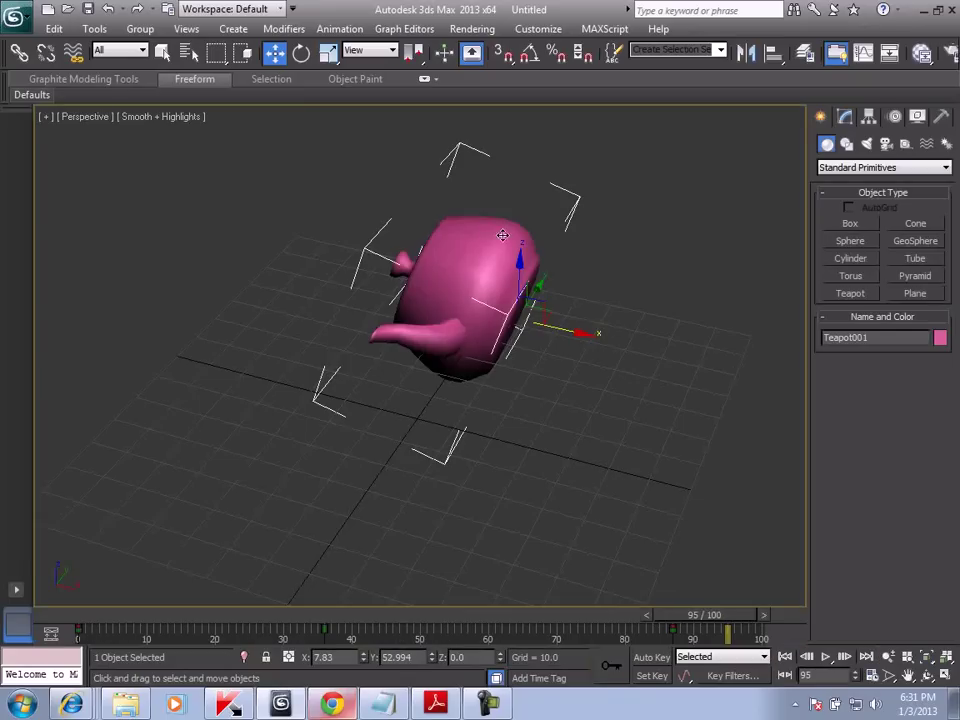
Show the Selection ribbon's Object Paint tools and expand the Paint Objects panel
{"action": "left_click", "coordinate": [279, 82]}
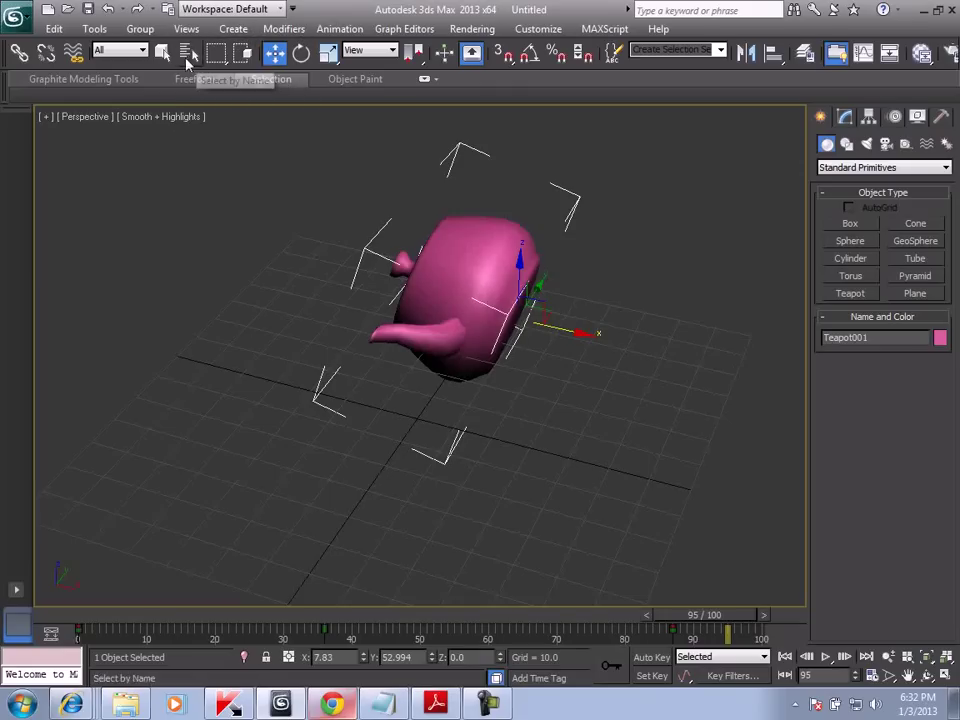
{"action": "left_click", "coordinate": [341, 80]}
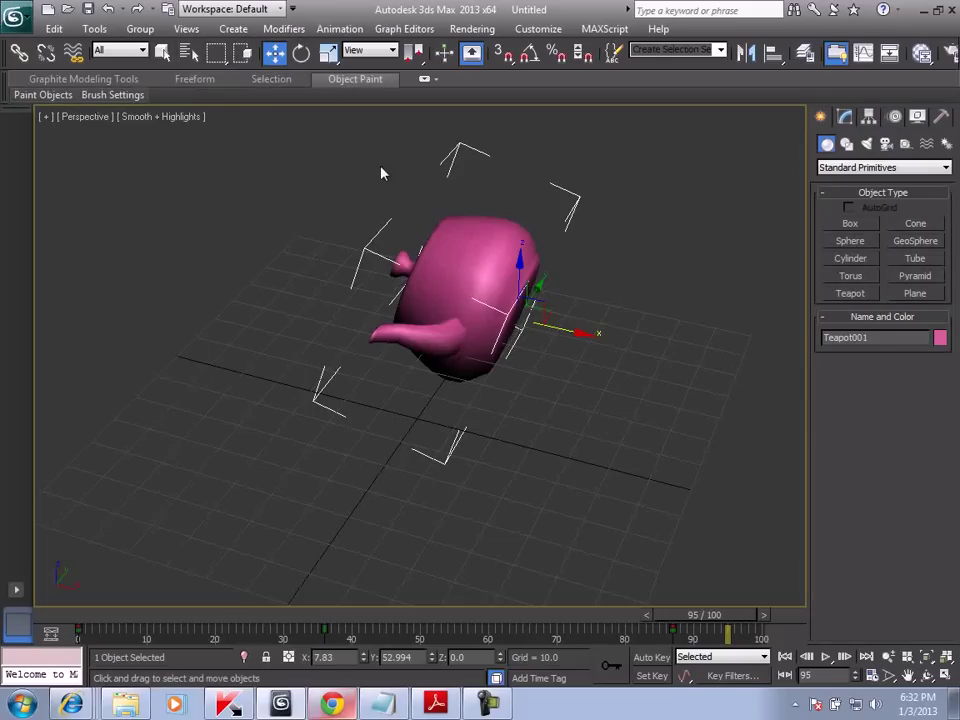
{"action": "left_click", "coordinate": [60, 94]}
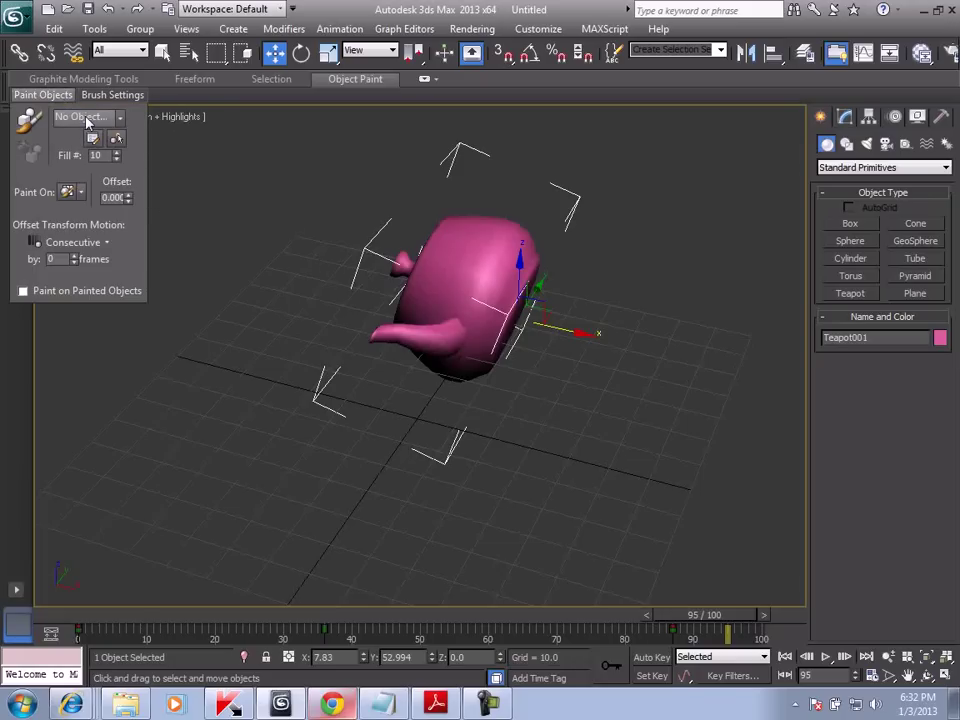
Draw a wide, thin yellow box slab under the pink teapot
{"action": "left_click", "coordinate": [626, 249]}
{"action": "left_click", "coordinate": [850, 224]}
{"action": "mouse_move", "coordinate": [251, 287]}
{"action": "left_mouse_down"}
{"action": "mouse_move", "coordinate": [465, 562]}
{"action": "mouse_move", "coordinate": [587, 585]}
{"action": "left_mouse_up"}
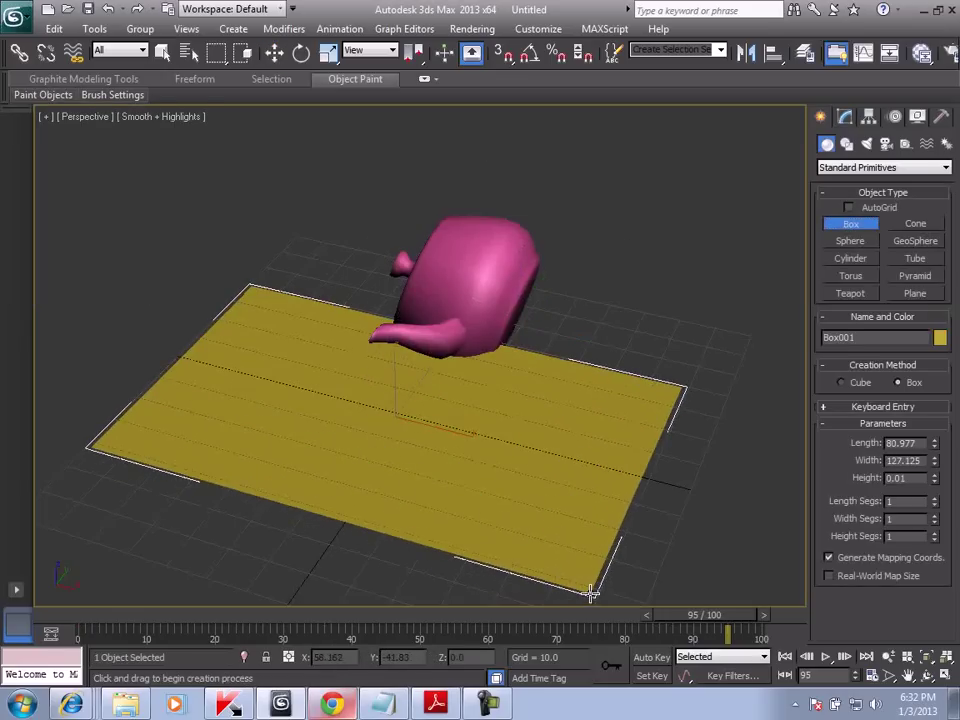
{"action": "left_click", "coordinate": [530, 588]}
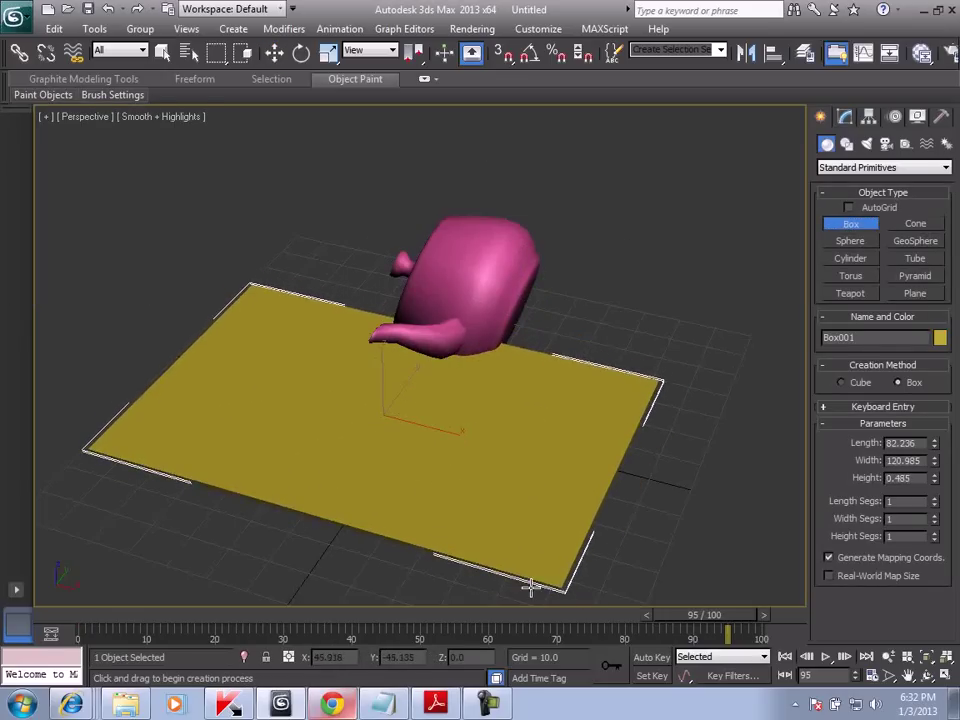
Create a small teapot beside the plane, pick Teapot002 as the paint object, and activate Paint
{"action": "left_click", "coordinate": [850, 293]}
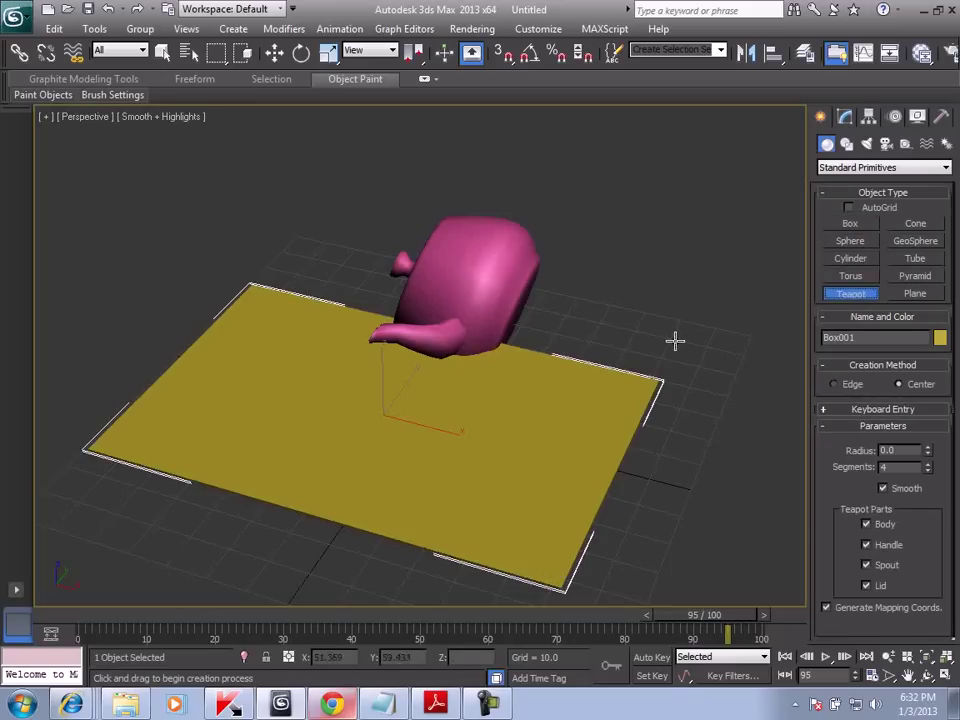
{"action": "left_click_drag", "start_coordinate": [643, 332], "coordinate": [647, 327]}
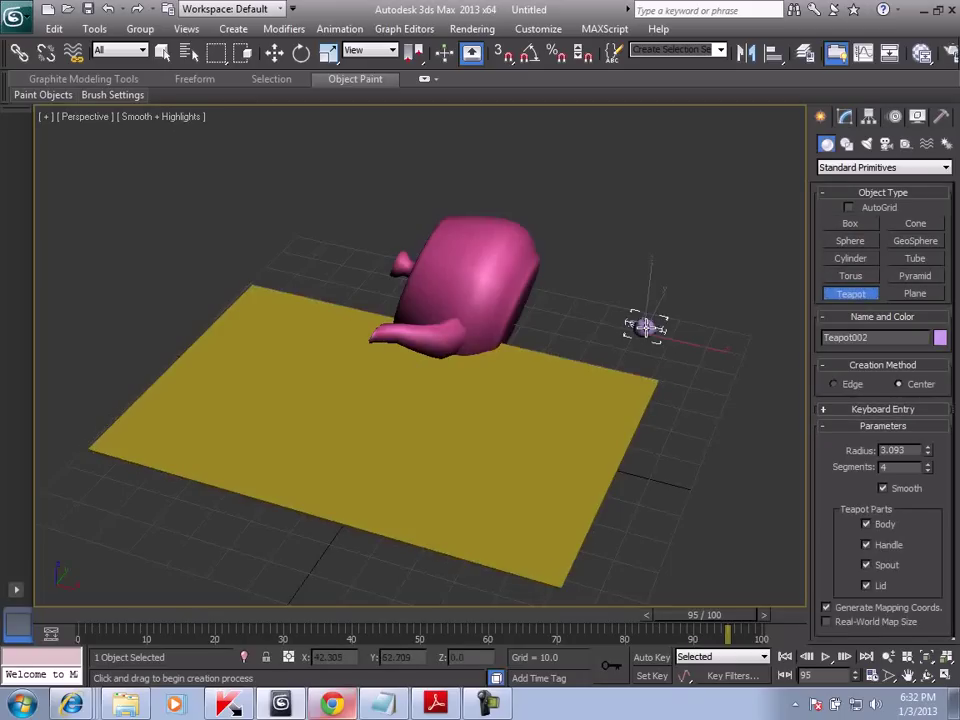
{"action": "left_click", "coordinate": [30, 94]}
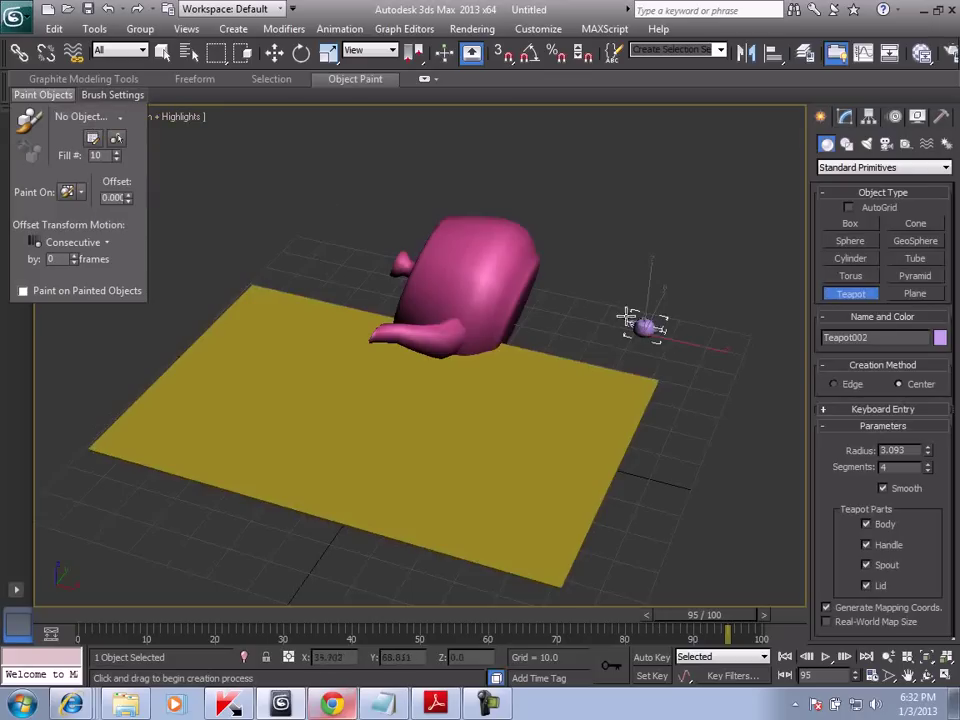
{"action": "left_click", "coordinate": [50, 92]}
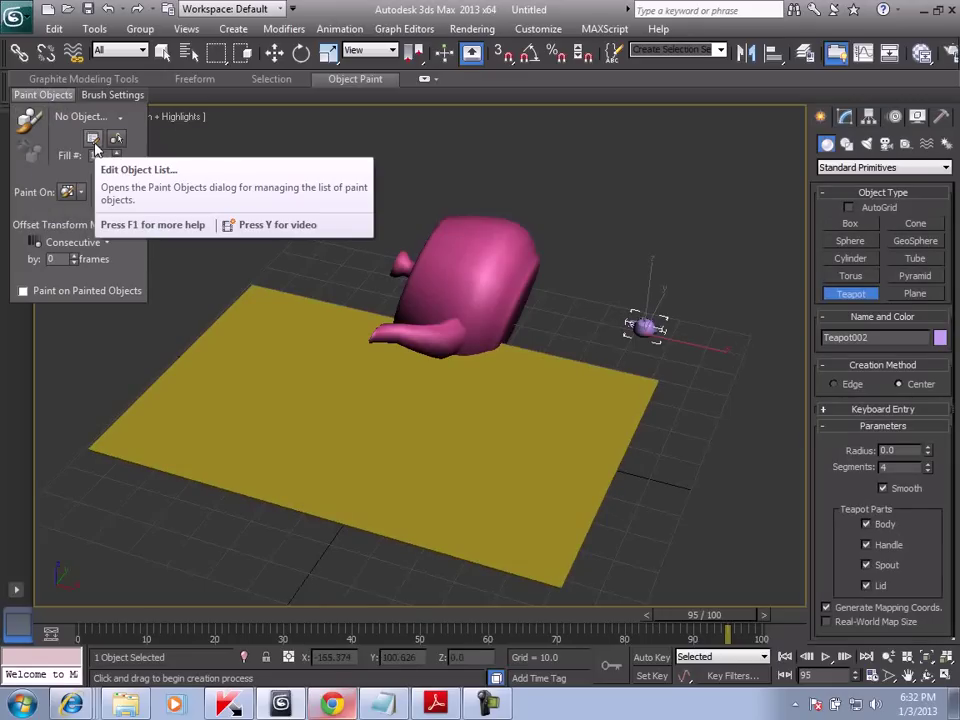
{"action": "left_click", "coordinate": [116, 138]}
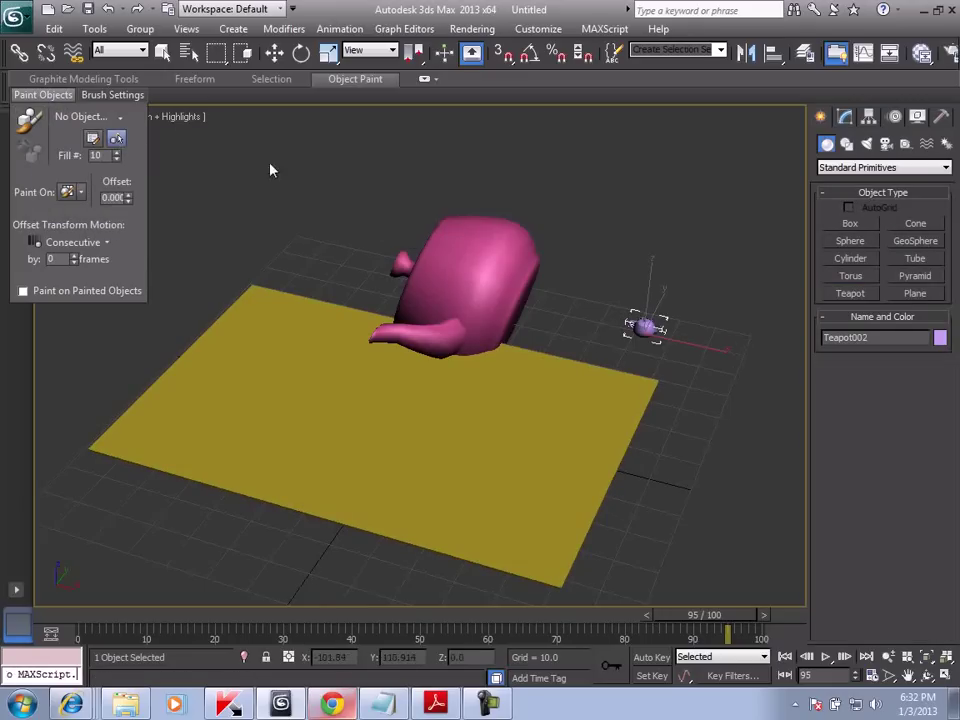
{"action": "key", "text": "w"}
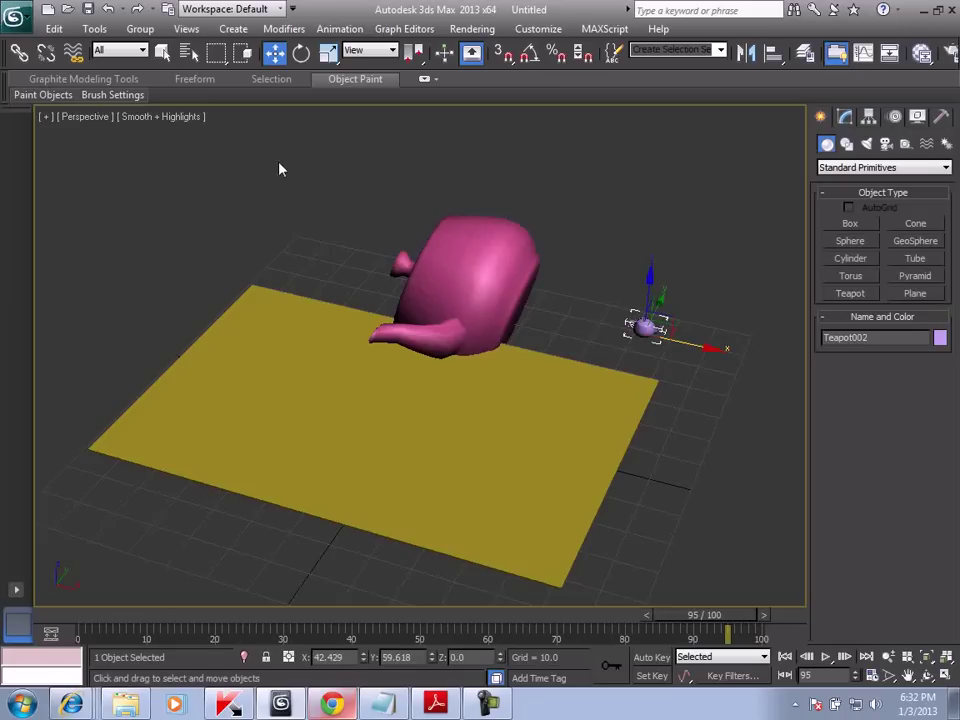
{"action": "left_click", "coordinate": [29, 120]}
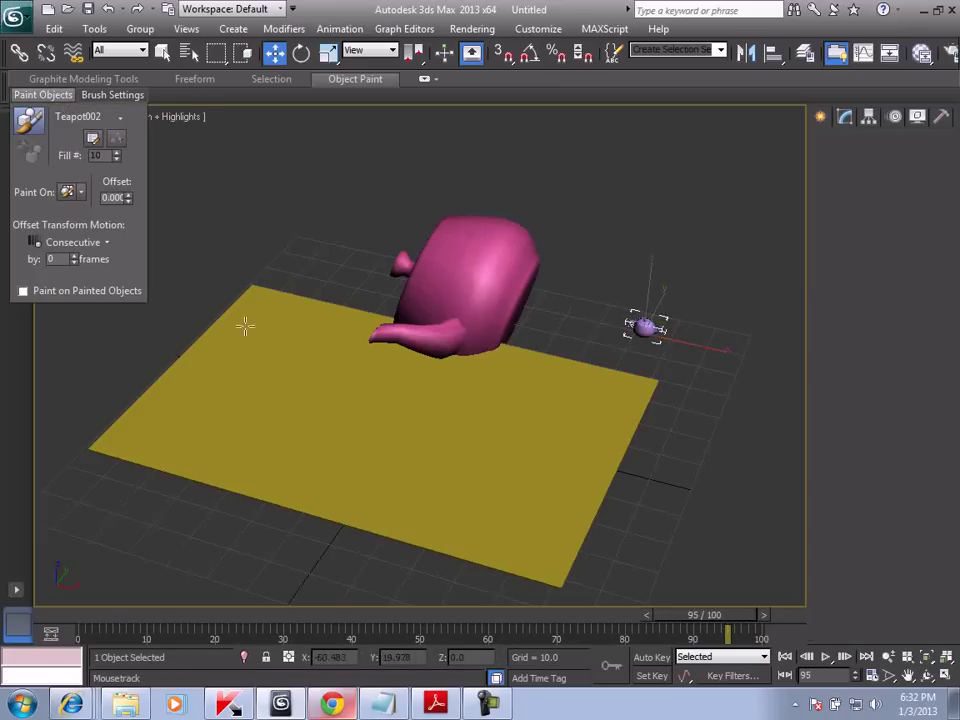
Paint four trails of Teapot002 copies: L-shaped, front, left-and-back, and a short extra row
{"action": "left_click_drag", "start_coordinate": [225, 372], "coordinate": [537, 400]}
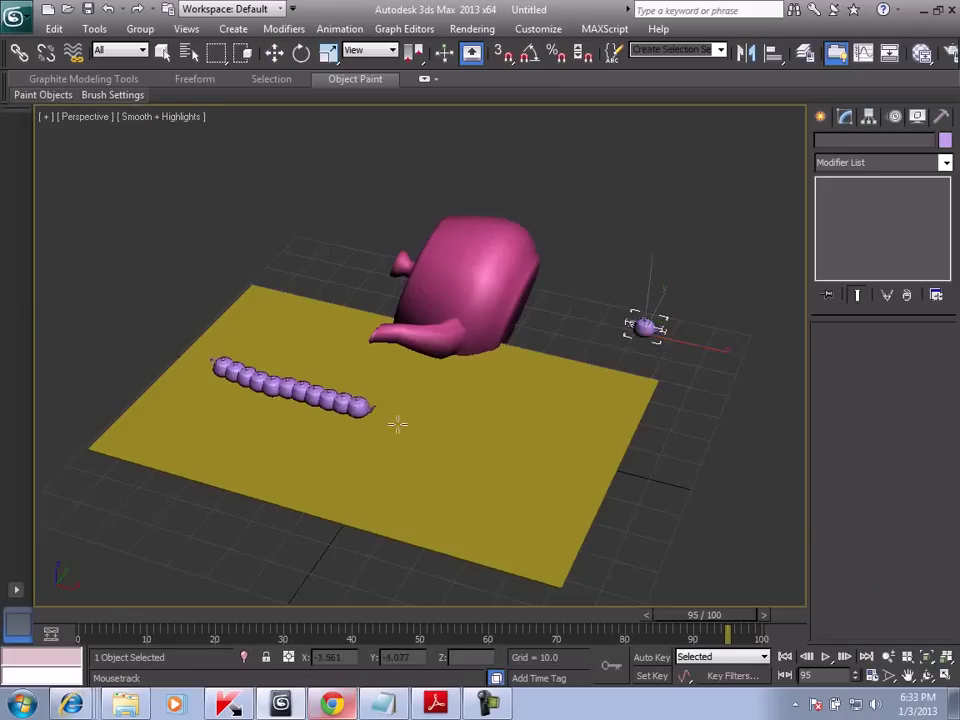
{"action": "mouse_move", "coordinate": [592, 414]}
{"action": "left_mouse_down"}
{"action": "mouse_move", "coordinate": [426, 486]}
{"action": "mouse_move", "coordinate": [205, 410]}
{"action": "left_mouse_up"}
{"action": "left_click_drag", "start_coordinate": [207, 355], "coordinate": [324, 339]}
{"action": "left_click_drag", "start_coordinate": [458, 377], "coordinate": [510, 383]}
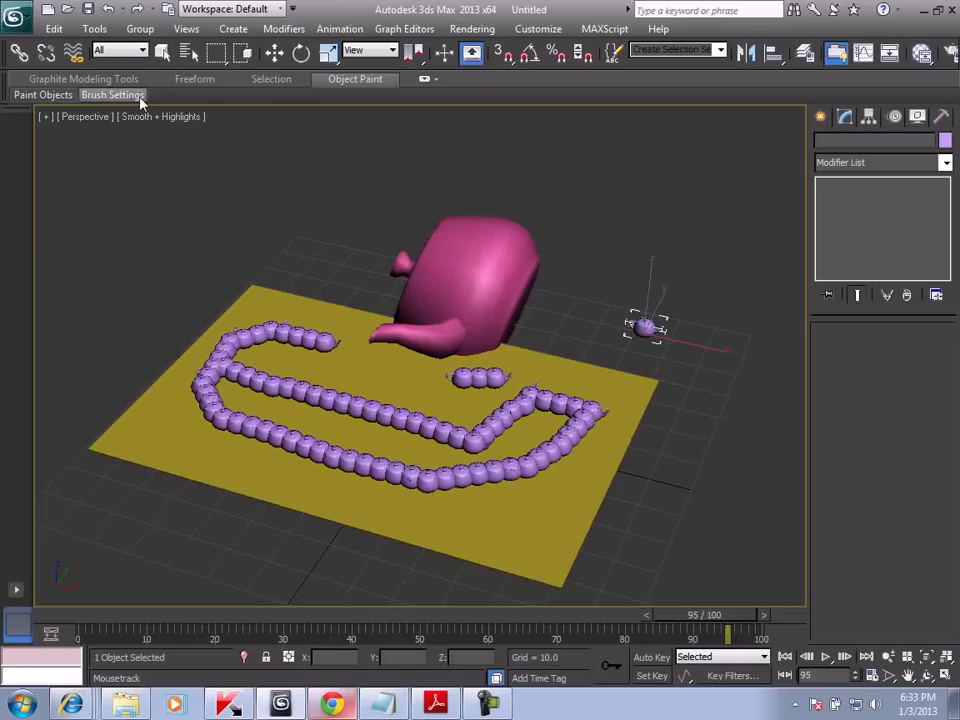
Paint a new purple teapot trail from the big teapot's spout at 4.000 spacing
{"action": "left_click", "coordinate": [100, 94]}
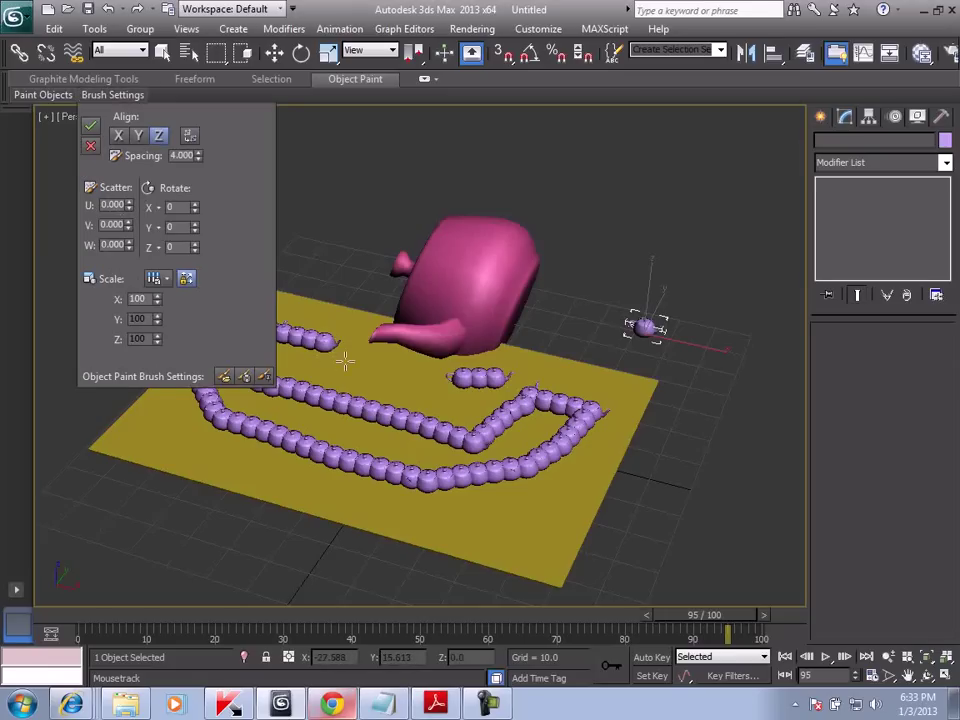
{"action": "mouse_move", "coordinate": [360, 345]}
{"action": "left_mouse_down"}
{"action": "mouse_move", "coordinate": [443, 383]}
{"action": "mouse_move", "coordinate": [420, 493]}
{"action": "mouse_move", "coordinate": [310, 473]}
{"action": "left_mouse_up"}
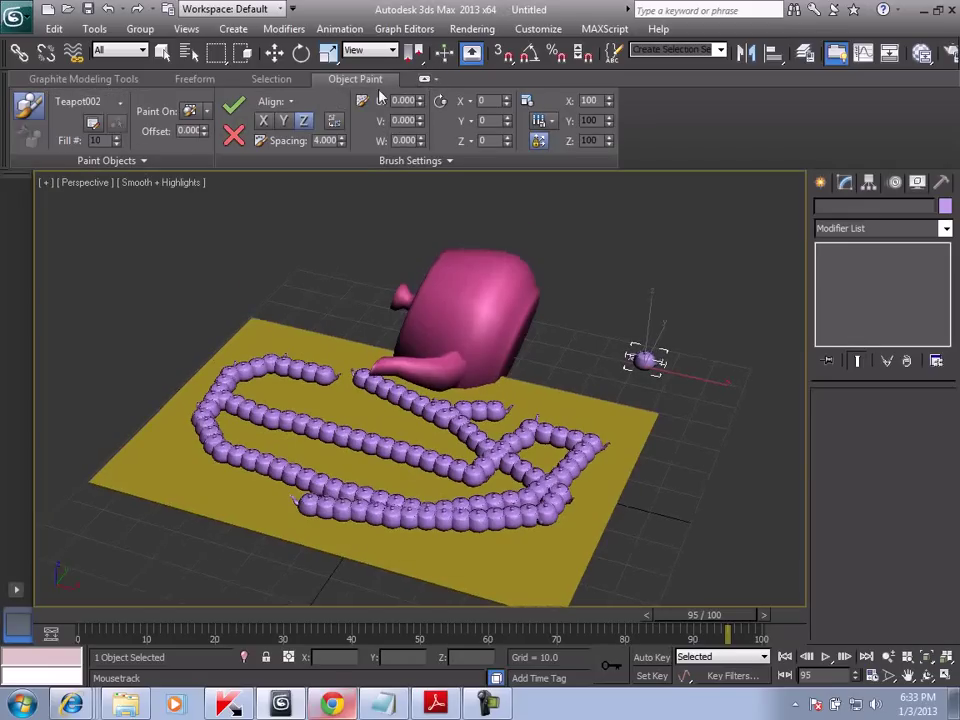
{"action": "left_click", "coordinate": [423, 80]}
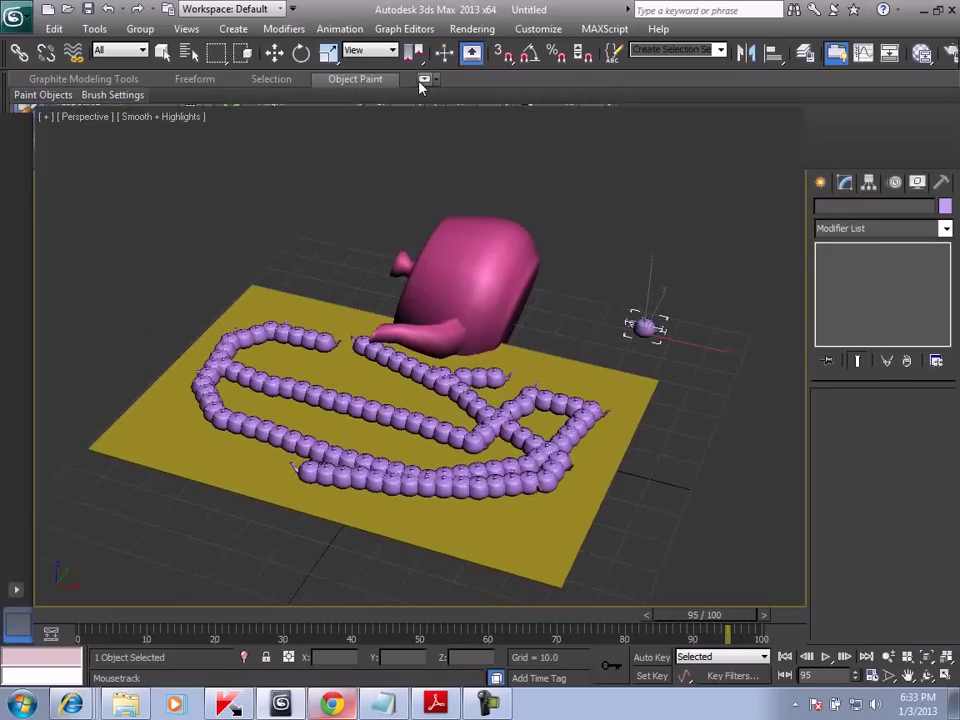
{"action": "left_click", "coordinate": [188, 30]}
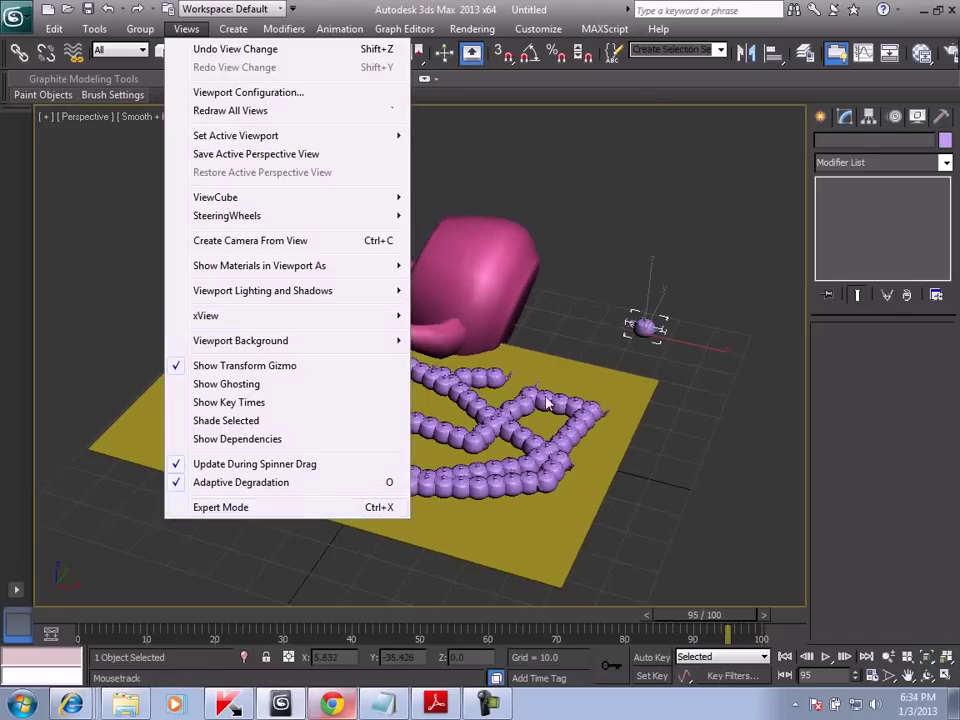
{"action": "left_click", "coordinate": [380, 508]}
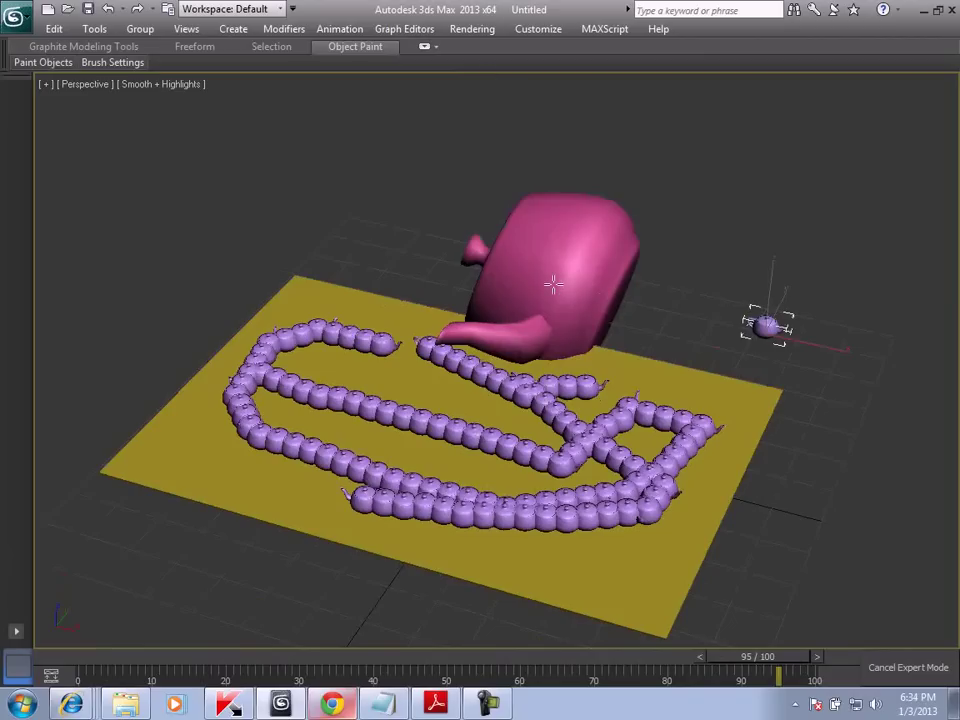
{"action": "left_click", "coordinate": [186, 29]}
{"action": "left_click", "coordinate": [282, 512]}
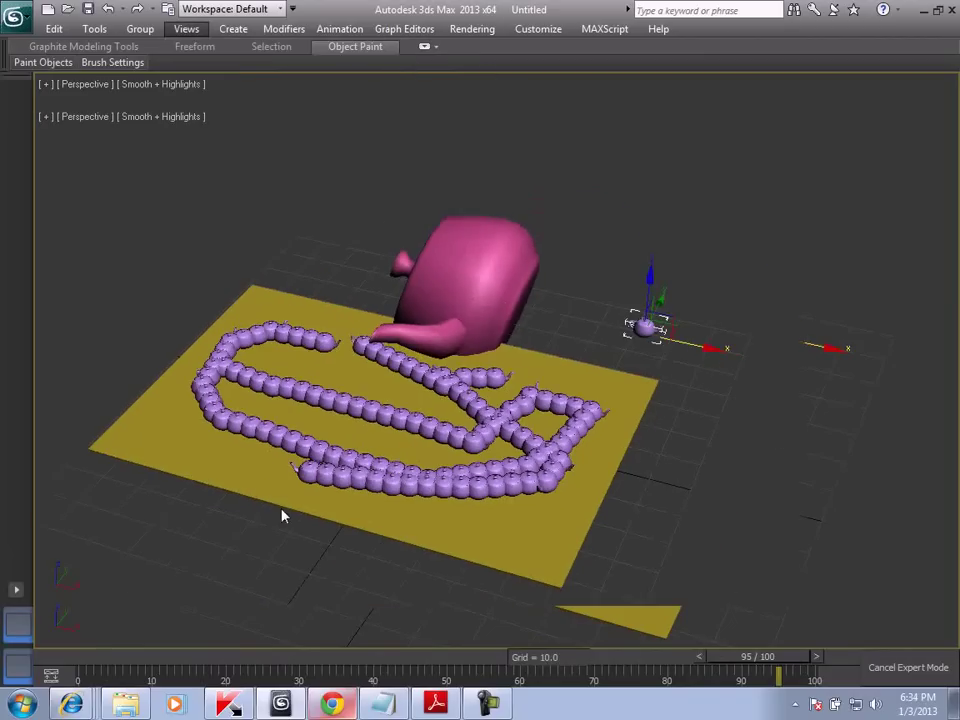
{"action": "left_click", "coordinate": [186, 29]}
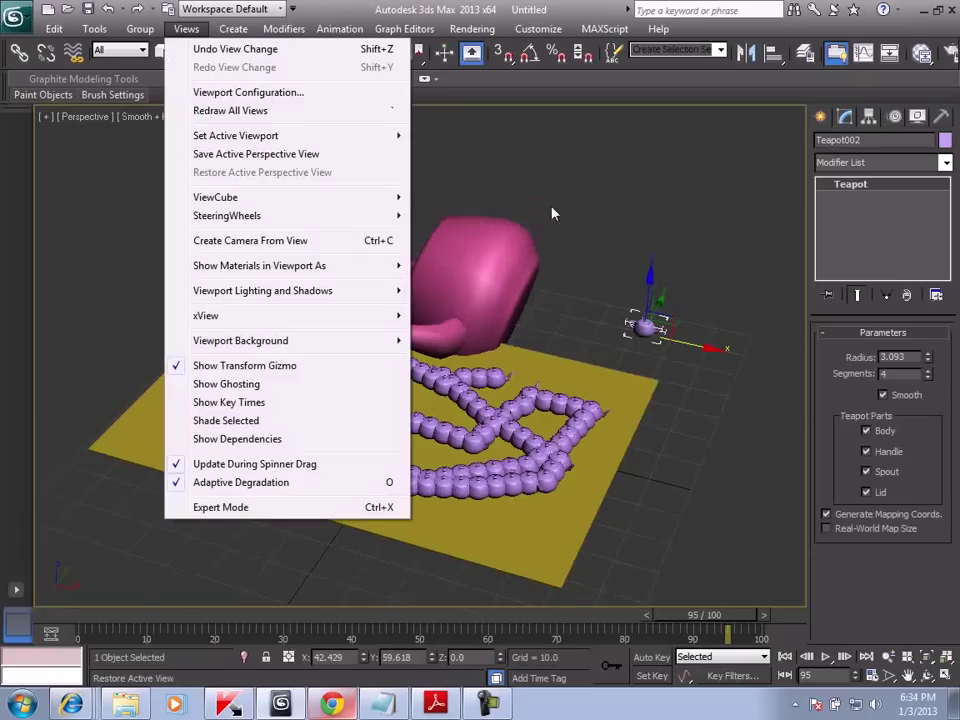
{"action": "left_click", "coordinate": [566, 180]}
{"action": "left_click", "coordinate": [570, 186]}
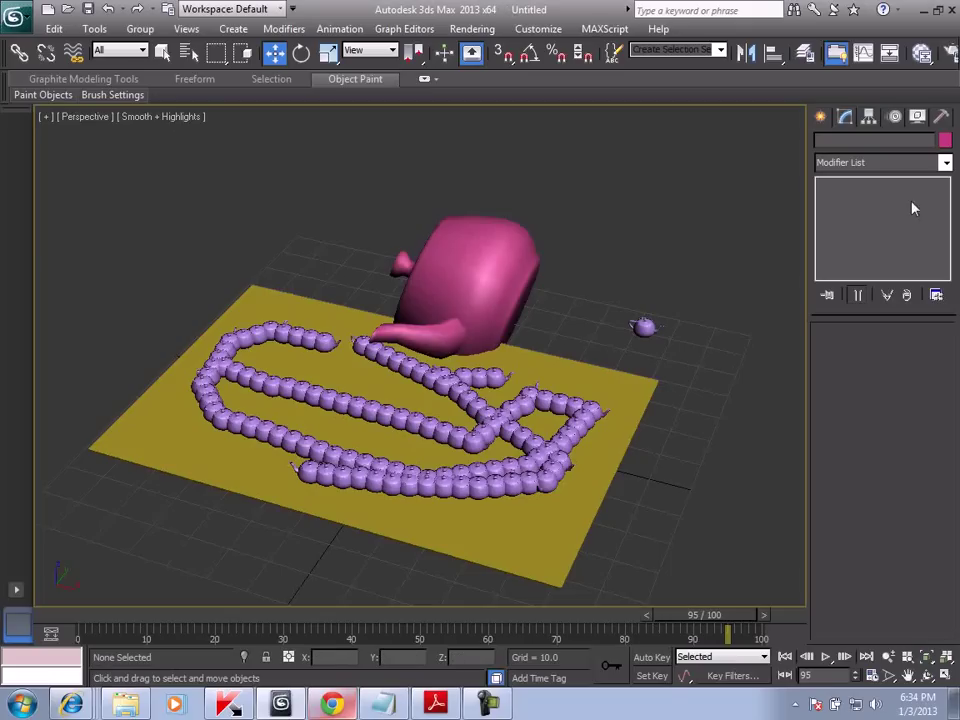
Show the Create panel, widen the command panel to three columns and back to two
{"action": "left_click", "coordinate": [820, 117]}
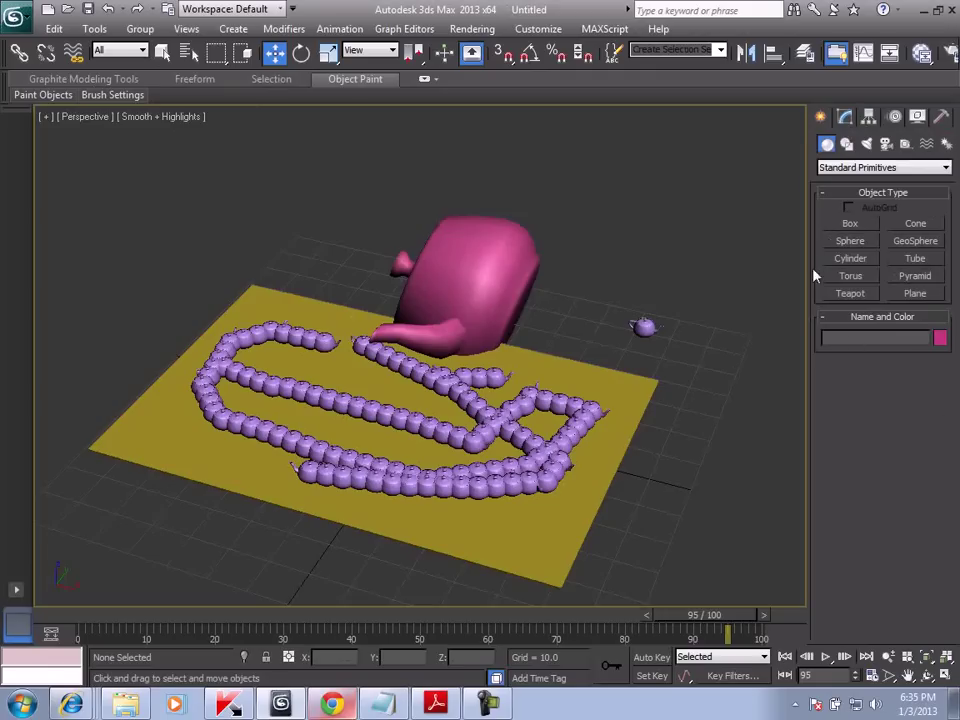
{"action": "mouse_move", "coordinate": [808, 273]}
{"action": "left_mouse_down"}
{"action": "mouse_move", "coordinate": [594, 288]}
{"action": "mouse_move", "coordinate": [908, 289]}
{"action": "left_mouse_up"}
{"action": "left_click_drag", "start_coordinate": [626, 296], "coordinate": [810, 313]}
{"action": "left_click", "coordinate": [944, 118]}
{"action": "left_click", "coordinate": [820, 118]}
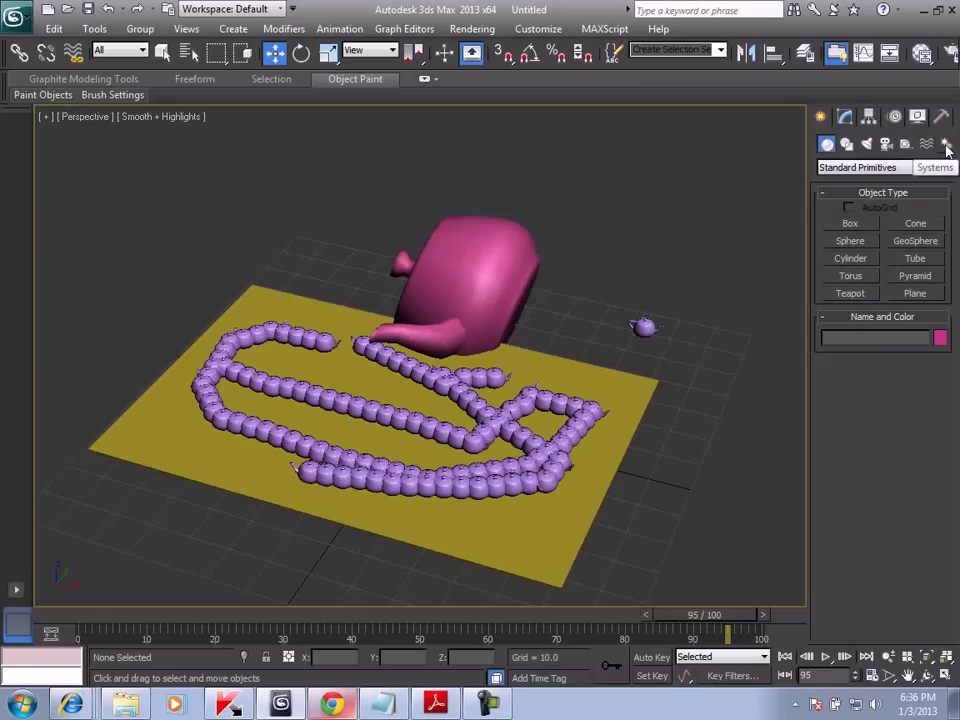
Start a Daylight system from Create > Systems and accept the exposure control suggestion
{"action": "left_click", "coordinate": [946, 144]}
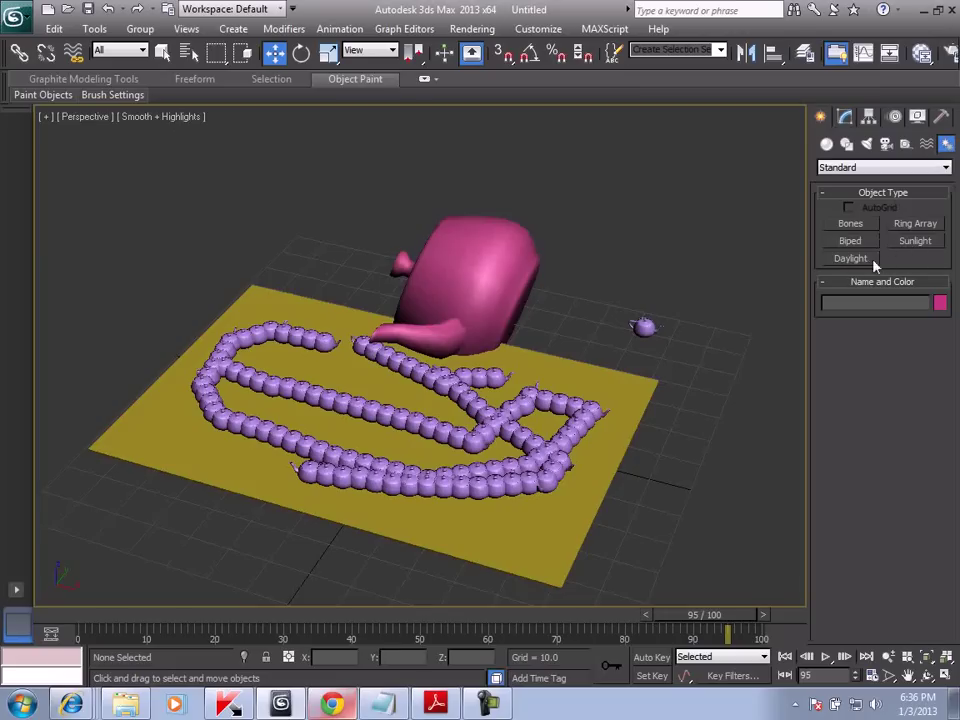
{"action": "left_click", "coordinate": [852, 258]}
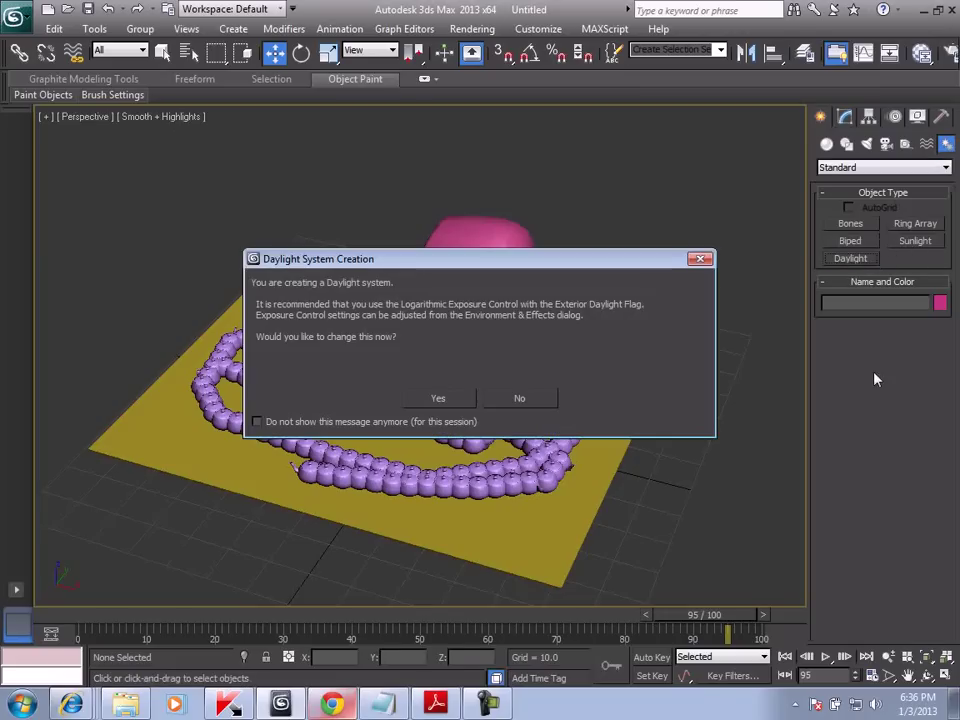
{"action": "left_click", "coordinate": [522, 402]}
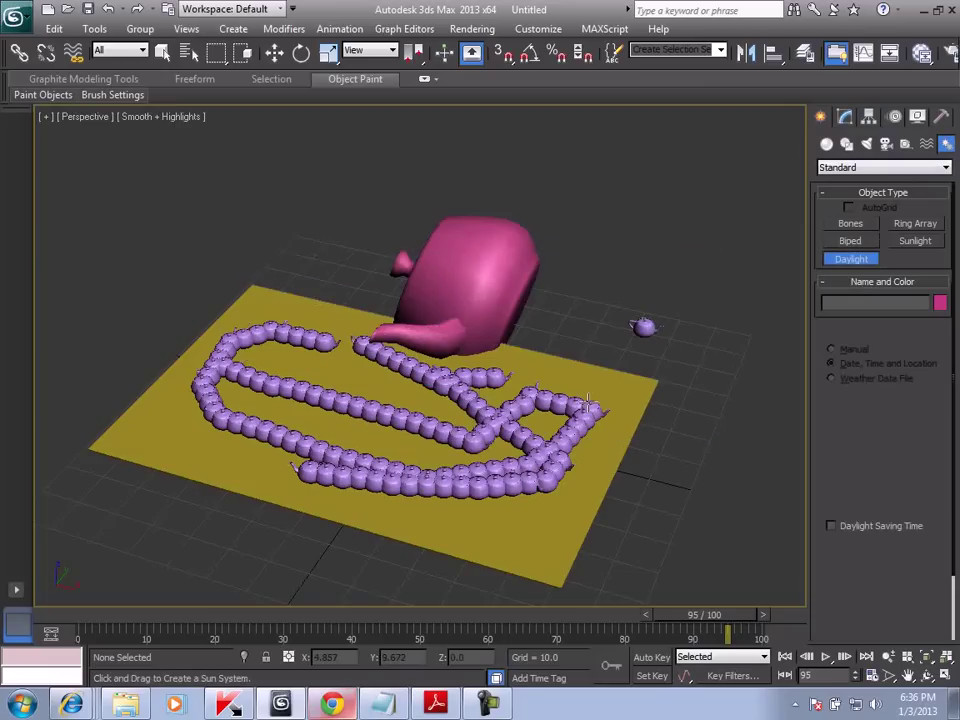
Set the Daylight location to Ho-Chi-Minh (Saigon), Vietnam from the Asia map
{"action": "left_click", "coordinate": [878, 562]}
{"action": "left_click", "coordinate": [440, 221]}
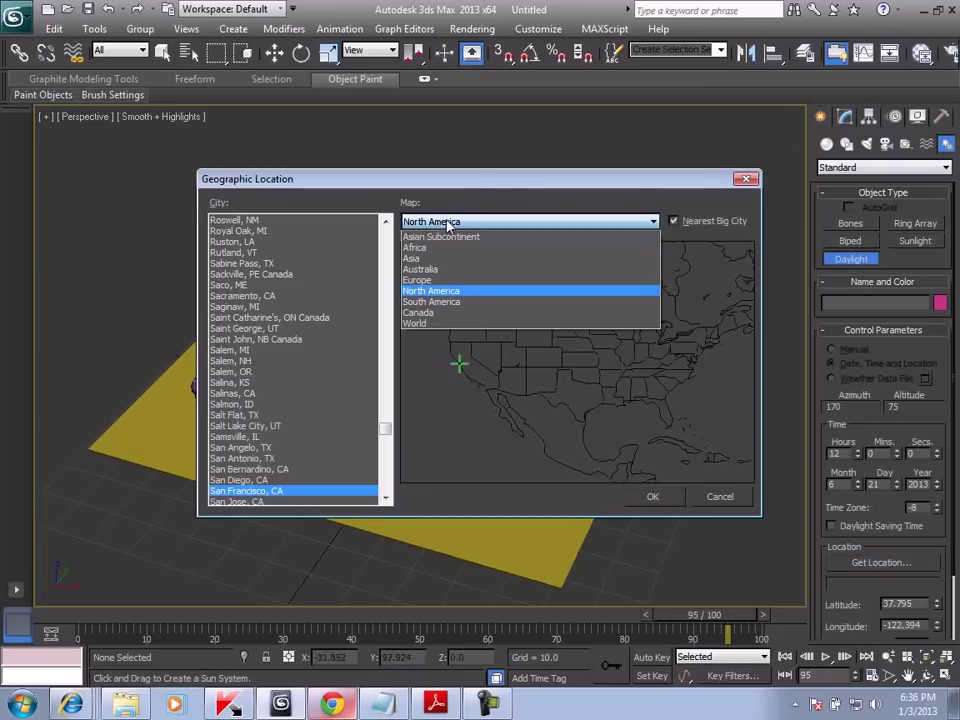
{"action": "left_click", "coordinate": [430, 258]}
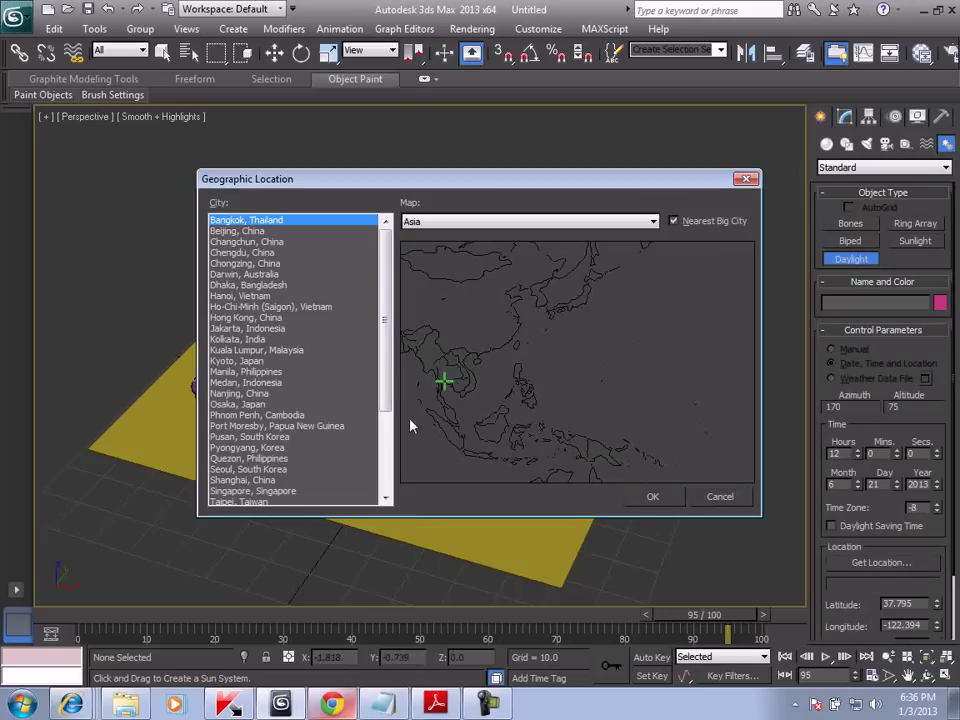
{"action": "left_click", "coordinate": [258, 306]}
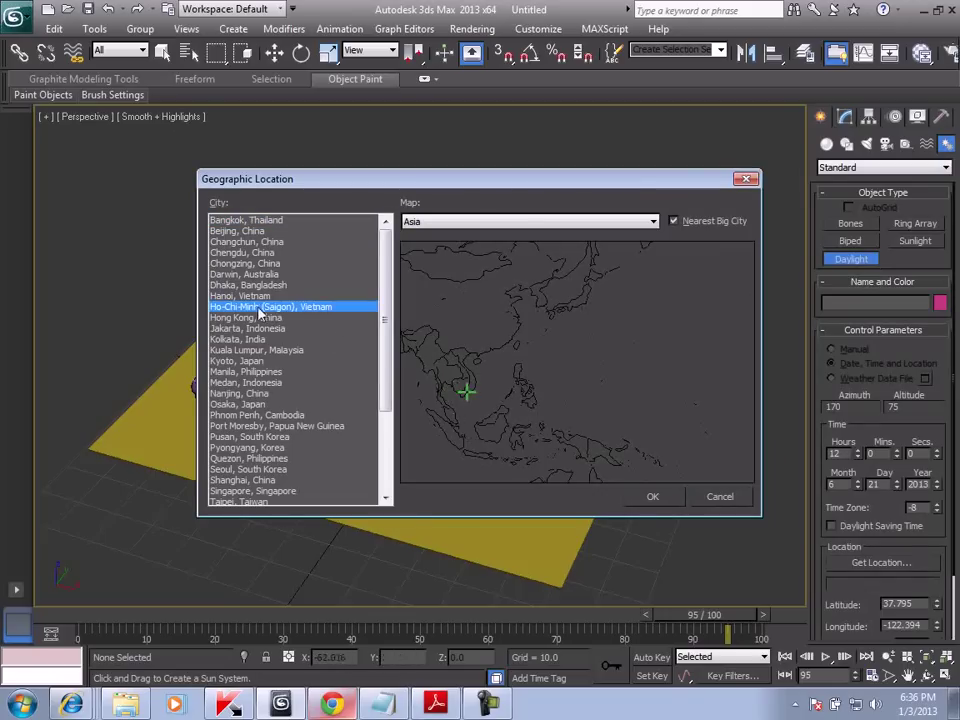
{"action": "left_click", "coordinate": [647, 497]}
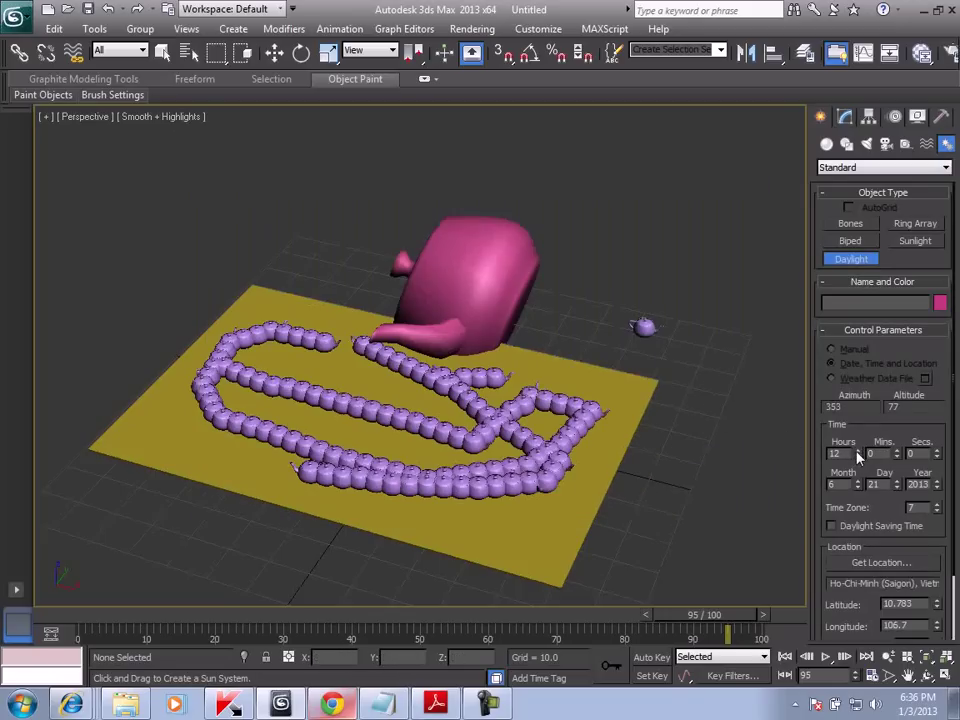
Place the Daylight compass in the scene, with the sun at hour 9 and an adjusted orbital scale
{"action": "left_click_drag", "start_coordinate": [858, 456], "coordinate": [858, 462]}
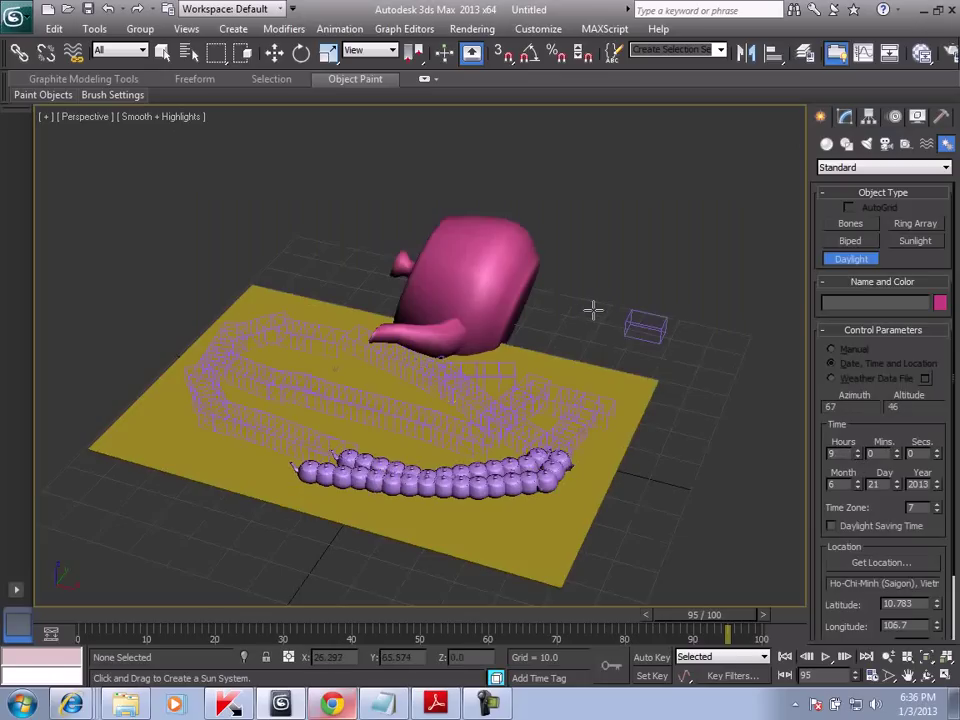
{"action": "left_click_drag", "start_coordinate": [636, 252], "coordinate": [652, 240]}
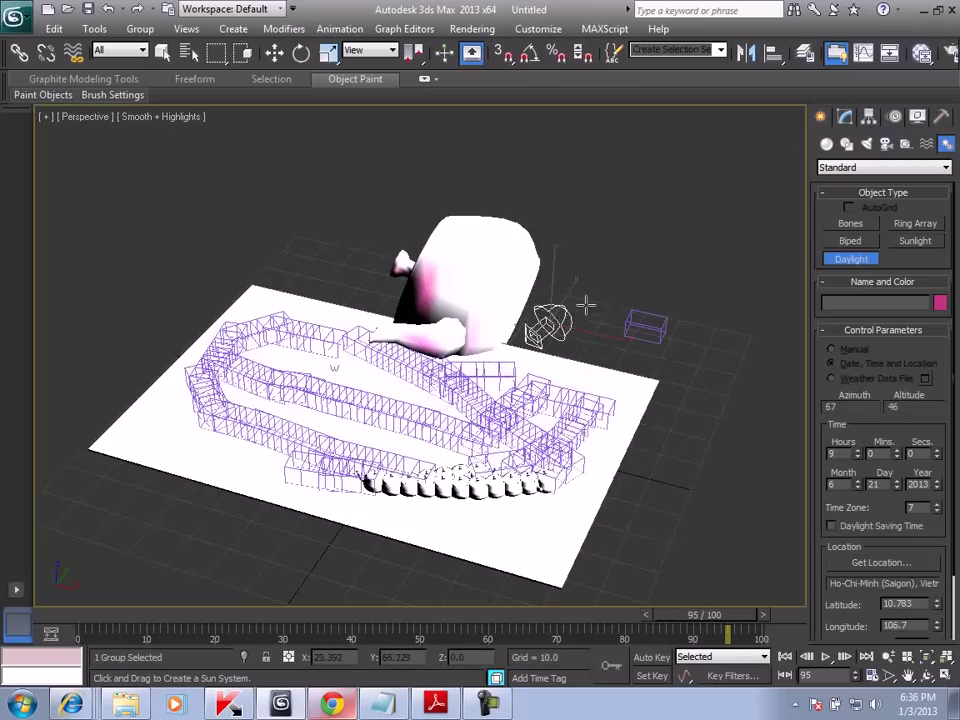
{"action": "left_click", "coordinate": [550, 115]}
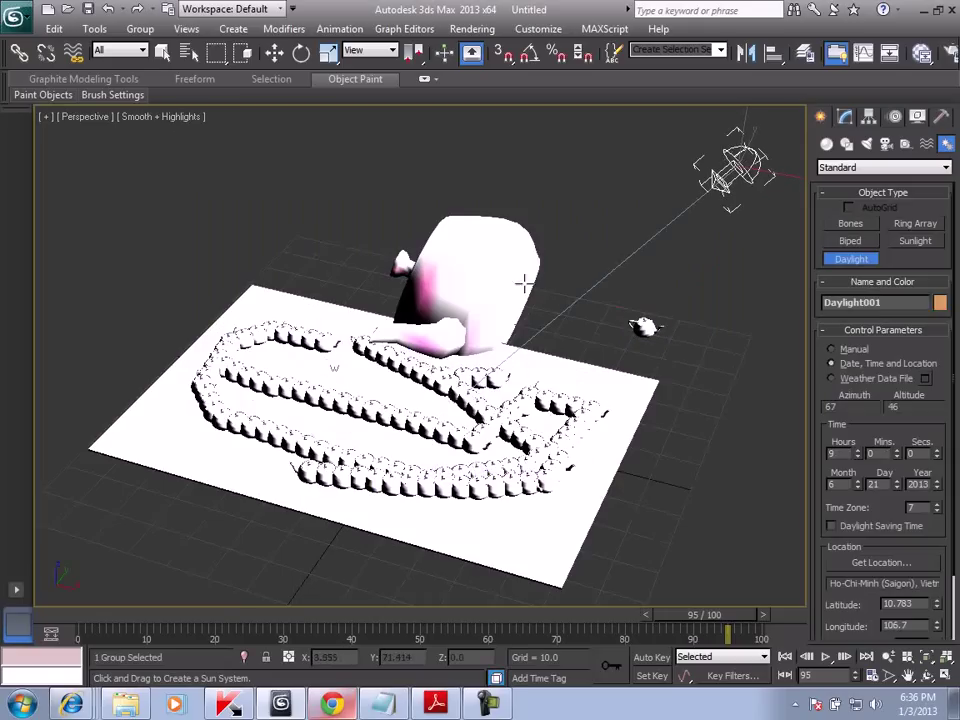
{"action": "left_click_drag", "start_coordinate": [825, 551], "coordinate": [913, 481]}
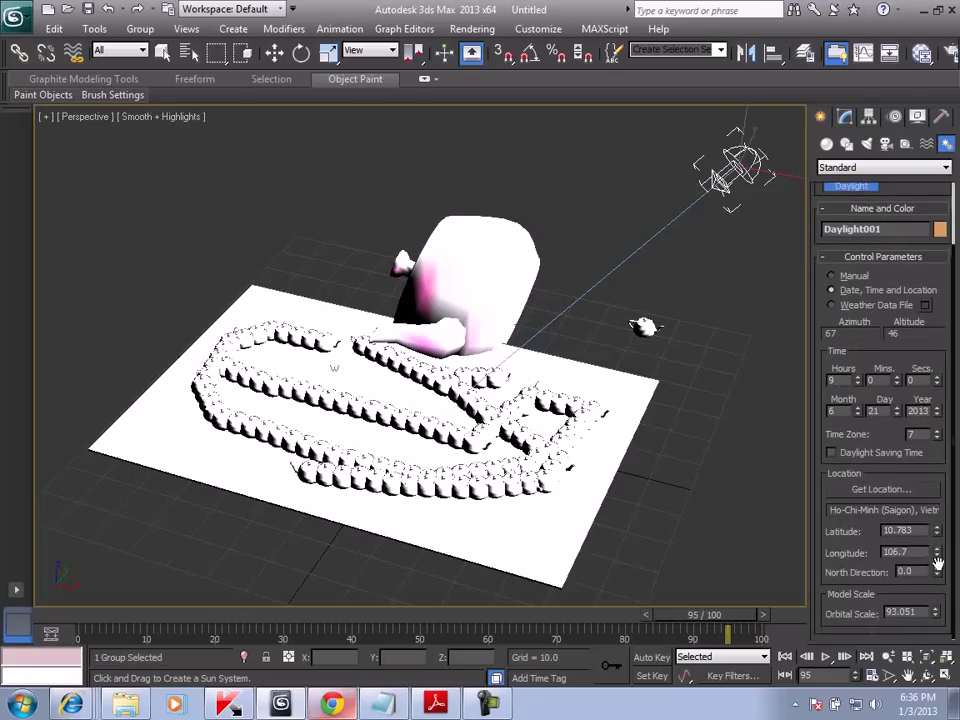
{"action": "mouse_move", "coordinate": [937, 611]}
{"action": "left_mouse_down"}
{"action": "mouse_move", "coordinate": [944, 578]}
{"action": "mouse_move", "coordinate": [938, 612]}
{"action": "left_mouse_up"}
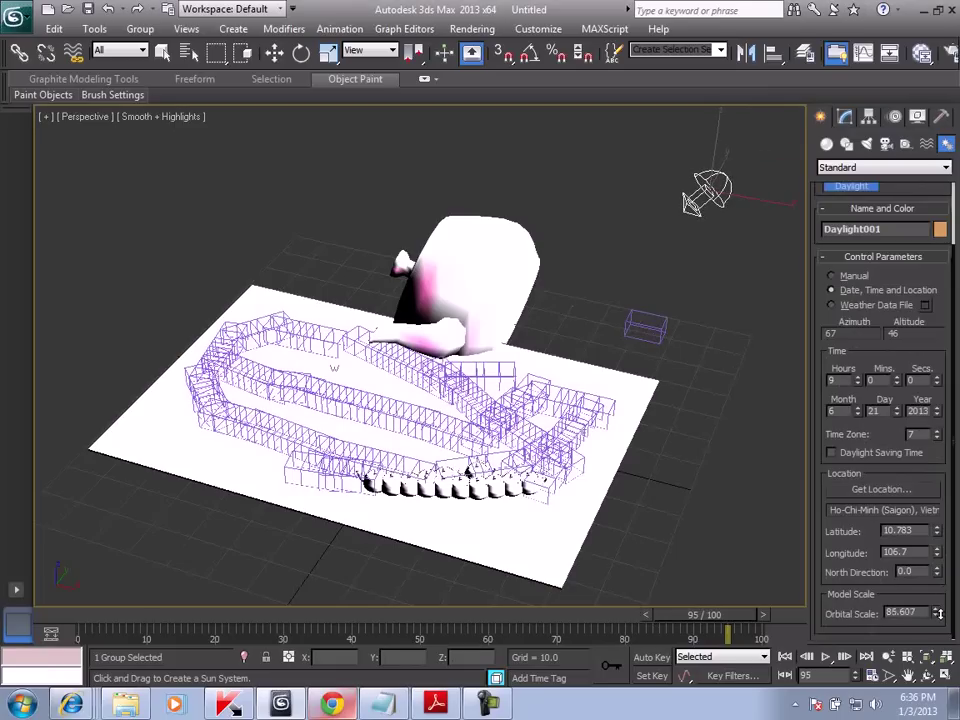
Orbit the Perspective view around the yellow plane and teapots
{"action": "left_click", "coordinate": [927, 676]}
{"action": "mouse_move", "coordinate": [514, 386]}
{"action": "left_mouse_down"}
{"action": "mouse_move", "coordinate": [493, 358]}
{"action": "mouse_move", "coordinate": [540, 355]}
{"action": "left_mouse_up"}
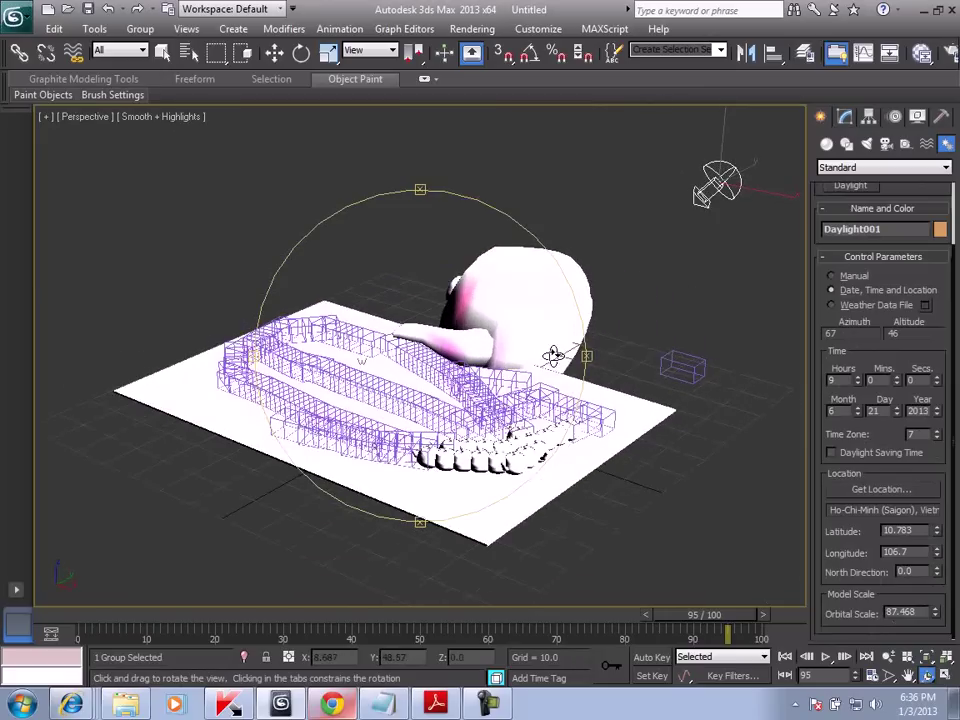
{"action": "left_click", "coordinate": [471, 28]}
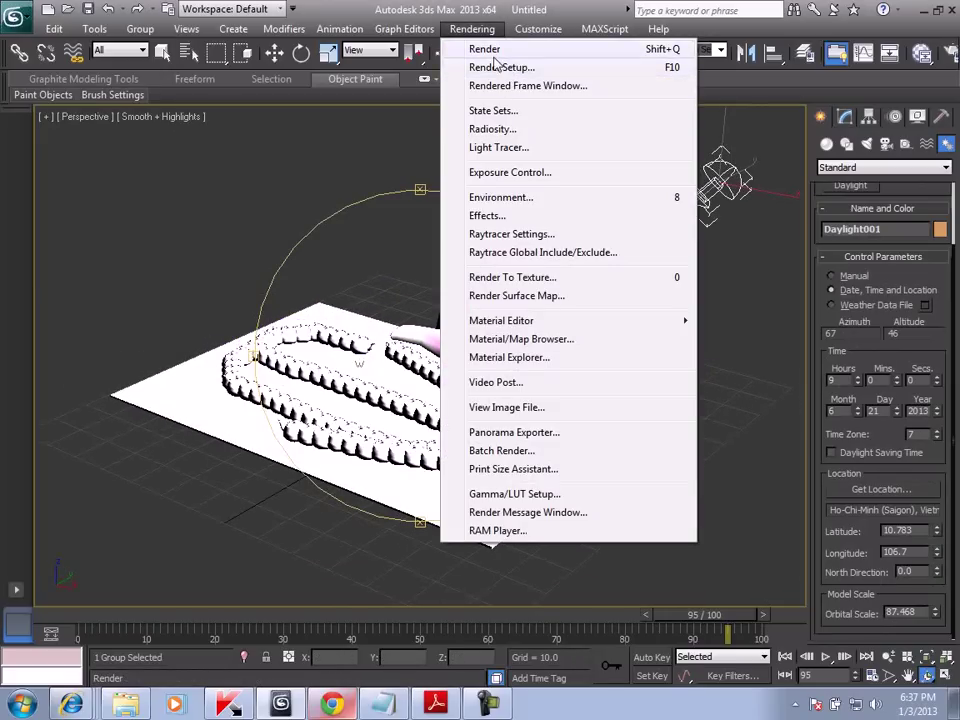
Render frame 95 of the daylit teapot scene, close the render, and switch to Move
{"action": "left_click", "coordinate": [485, 50]}
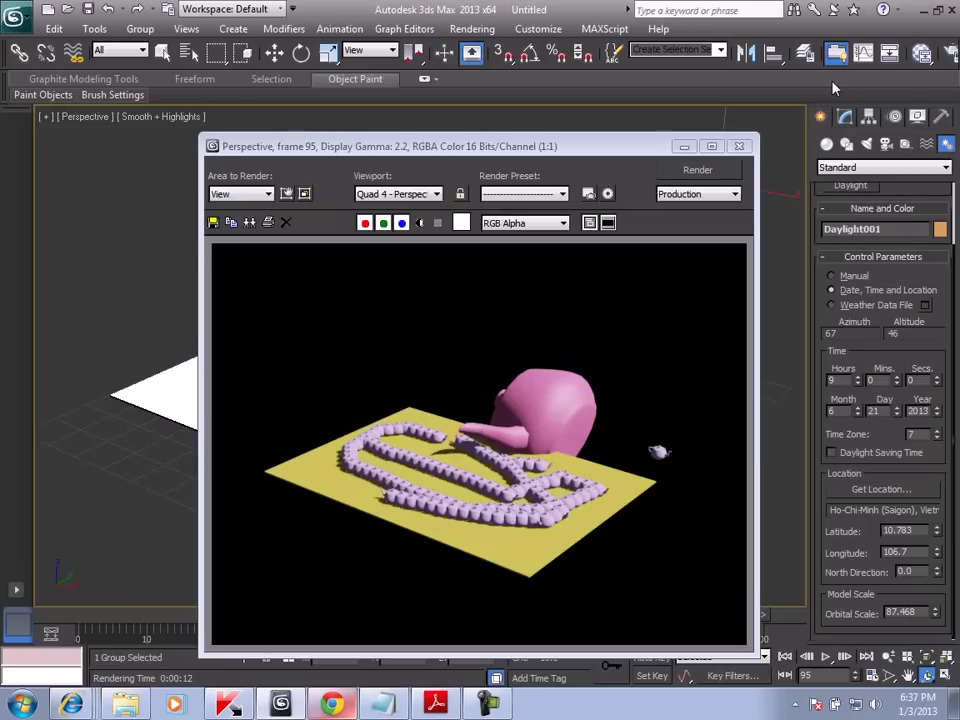
{"action": "left_click", "coordinate": [740, 147]}
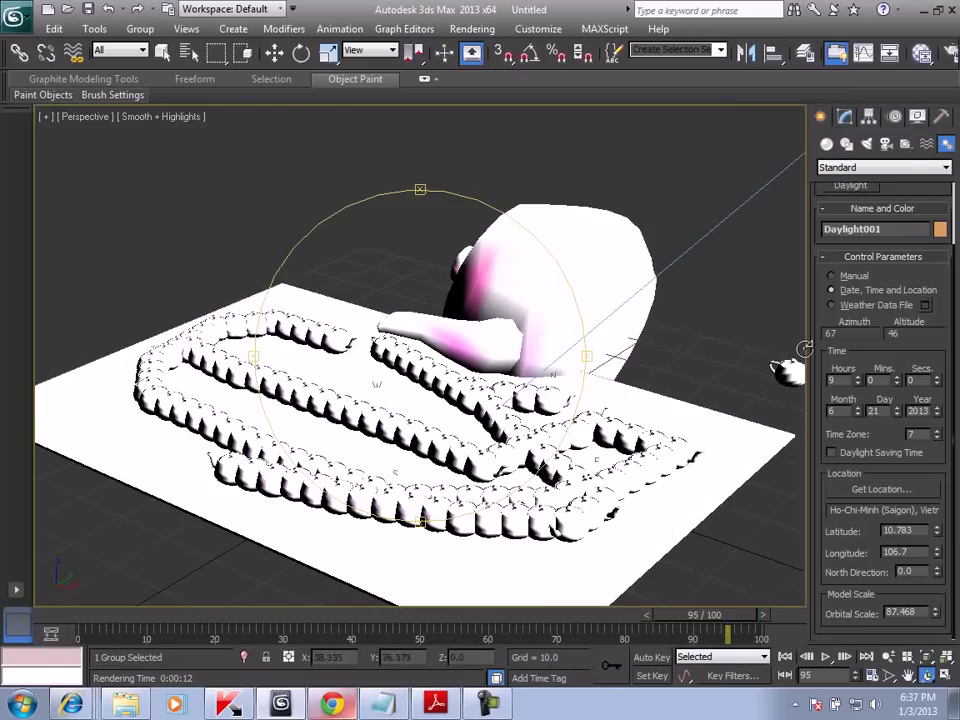
{"action": "left_click", "coordinate": [826, 144]}
{"action": "key", "text": "w"}
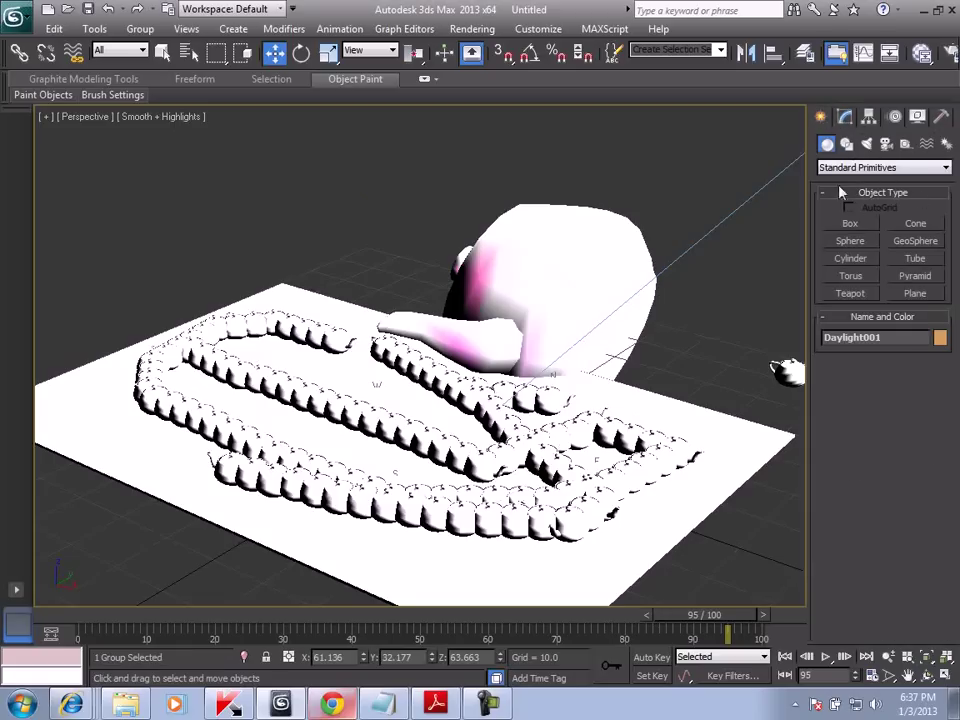
Select the big pink teapot and move it further left across the plane
{"action": "left_click", "coordinate": [898, 168]}
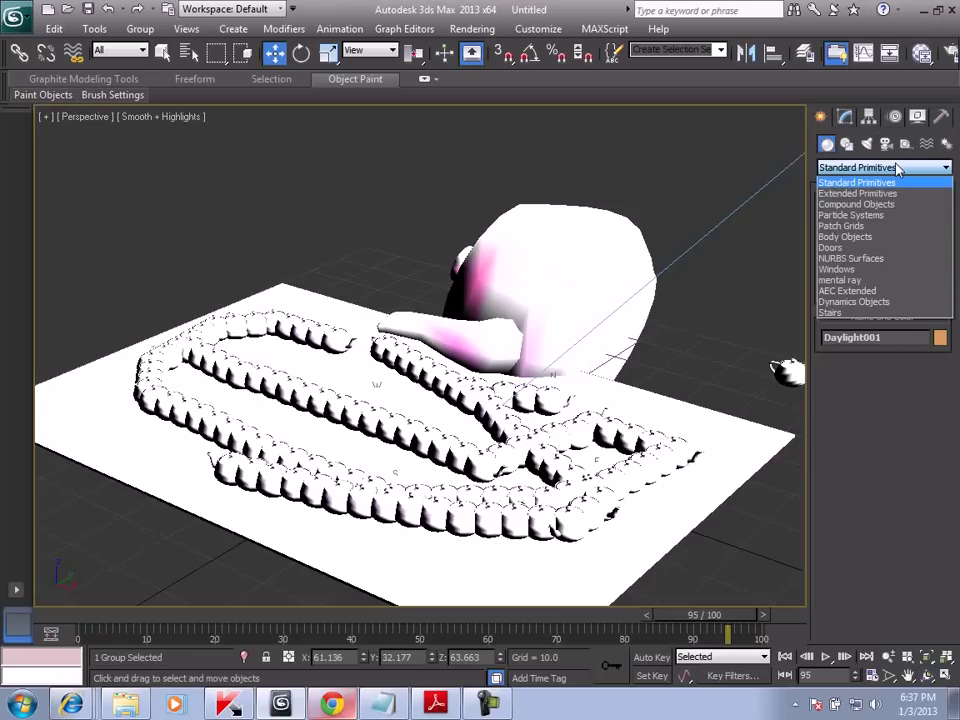
{"action": "left_click", "coordinate": [898, 168]}
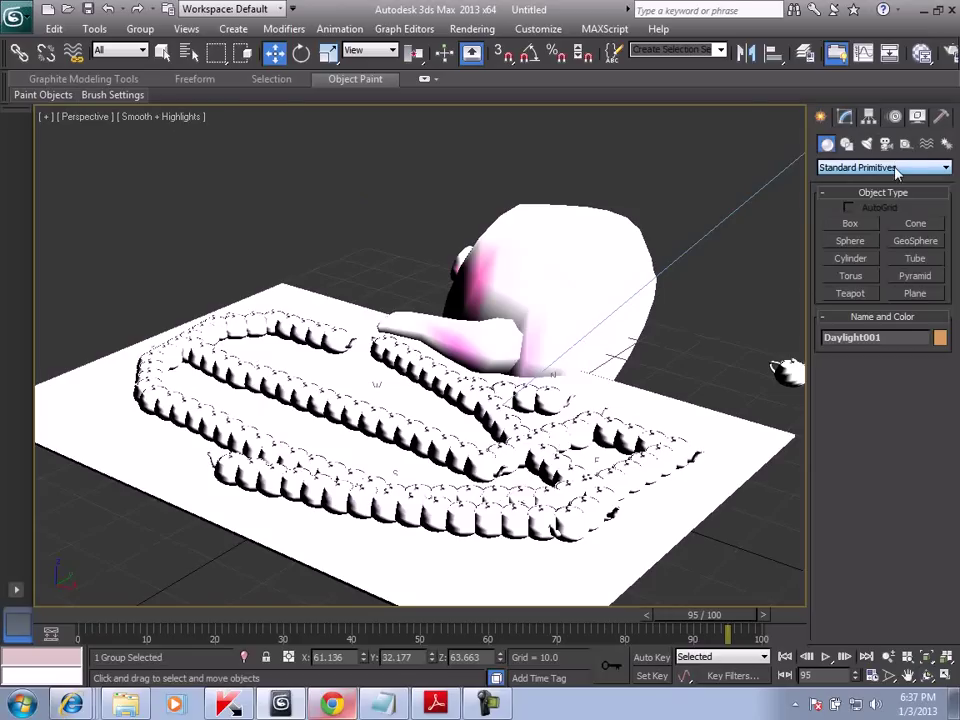
{"action": "left_click", "coordinate": [843, 118]}
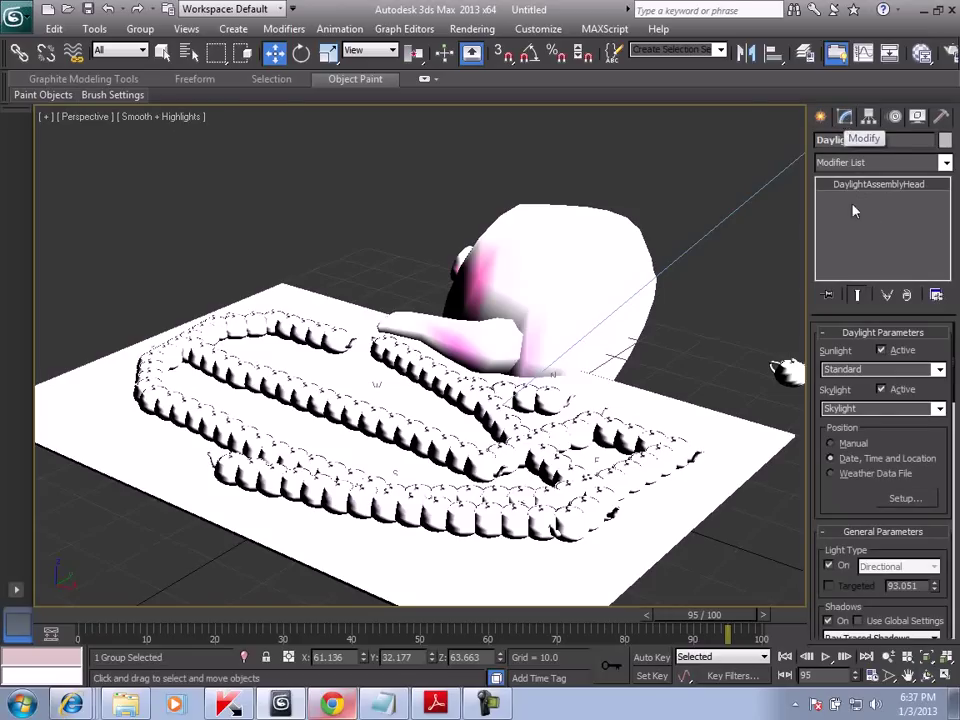
{"action": "left_click", "coordinate": [517, 262]}
{"action": "left_click", "coordinate": [589, 313]}
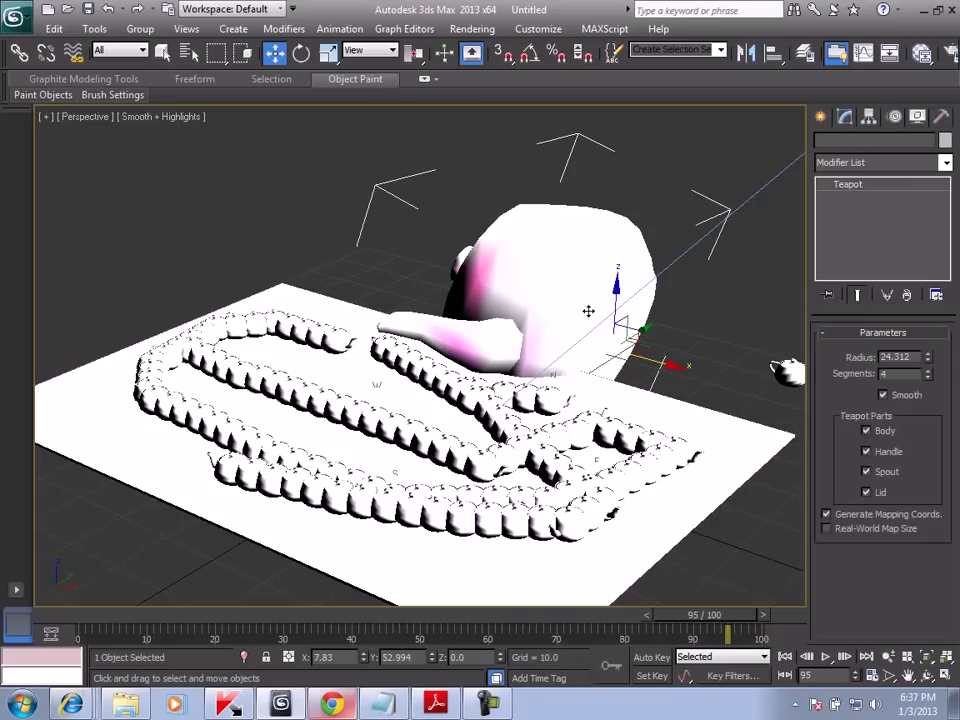
{"action": "mouse_move", "coordinate": [669, 364]}
{"action": "left_mouse_down"}
{"action": "mouse_move", "coordinate": [566, 312]}
{"action": "mouse_move", "coordinate": [779, 267]}
{"action": "left_mouse_up"}
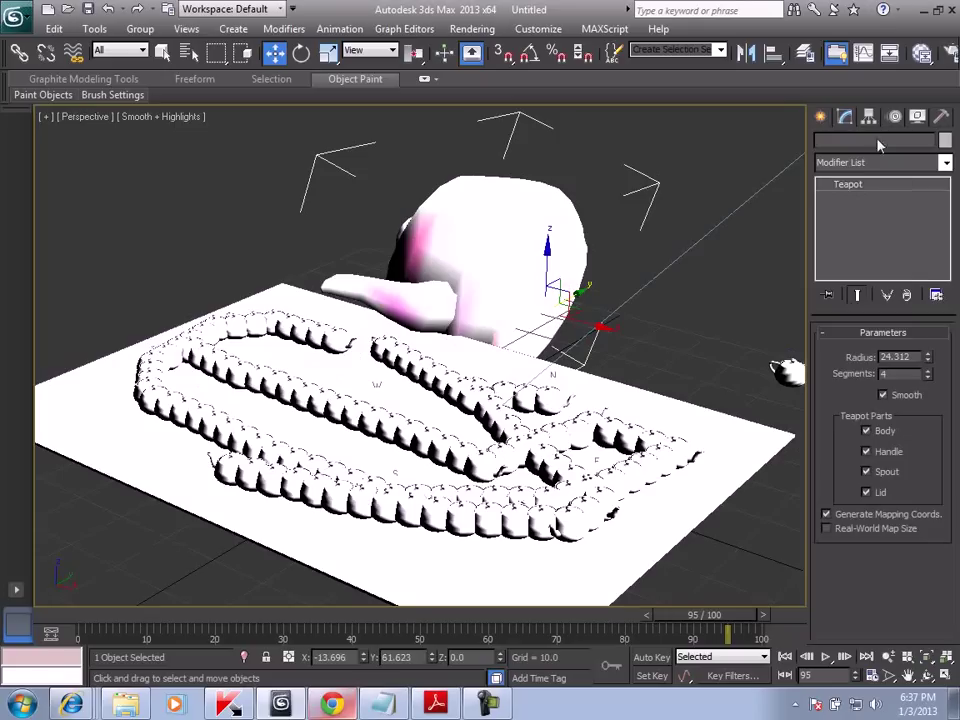
Browse the teapot's Hierarchy and Motion panels, then go to the Display panel
{"action": "left_click", "coordinate": [868, 117]}
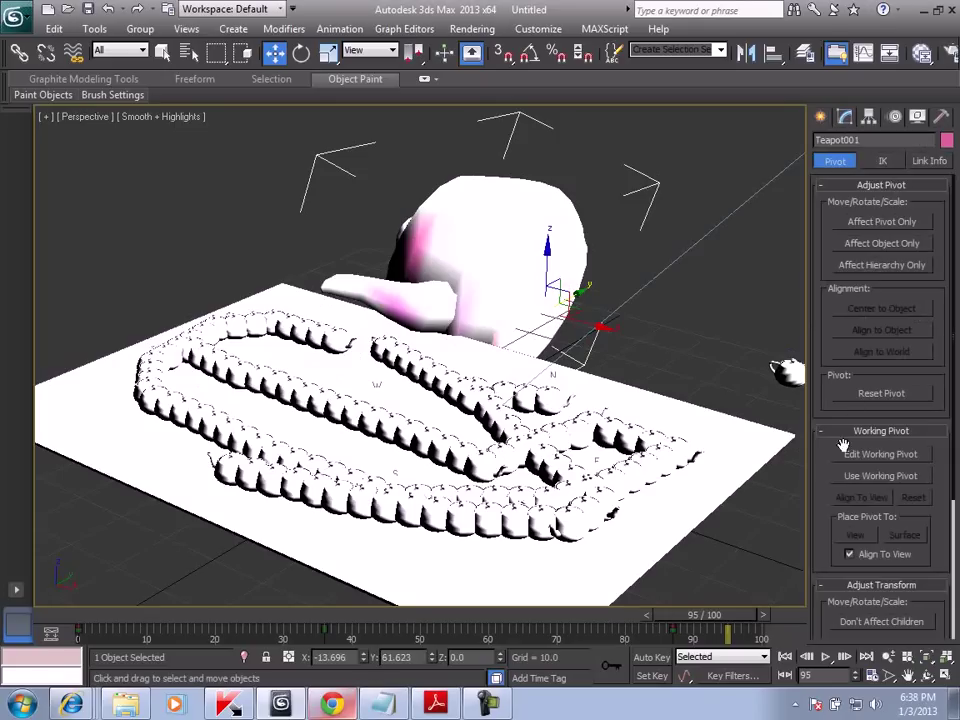
{"action": "mouse_move", "coordinate": [818, 476]}
{"action": "left_mouse_down"}
{"action": "mouse_move", "coordinate": [870, 385]}
{"action": "mouse_move", "coordinate": [870, 475]}
{"action": "left_mouse_up"}
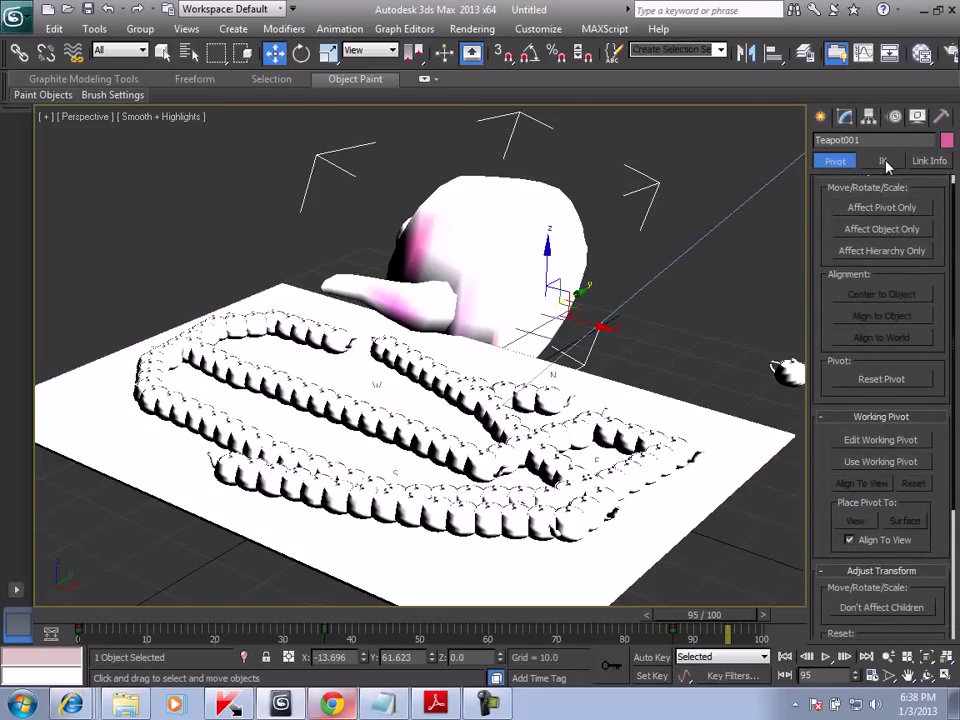
{"action": "left_click", "coordinate": [888, 165]}
{"action": "left_click", "coordinate": [895, 118]}
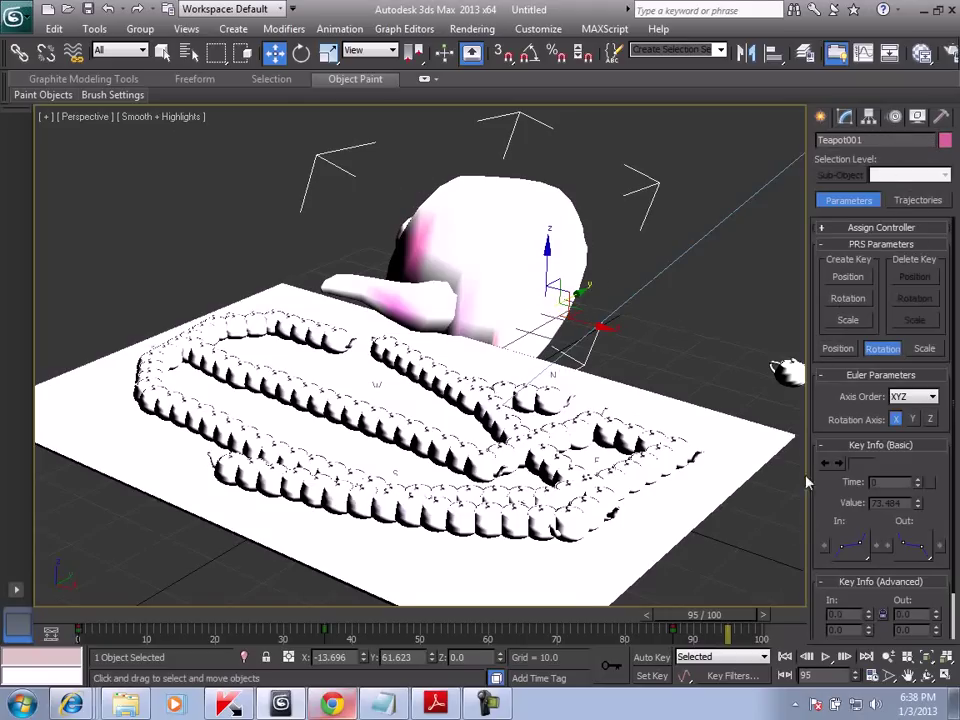
{"action": "left_click_drag", "start_coordinate": [810, 484], "coordinate": [818, 452]}
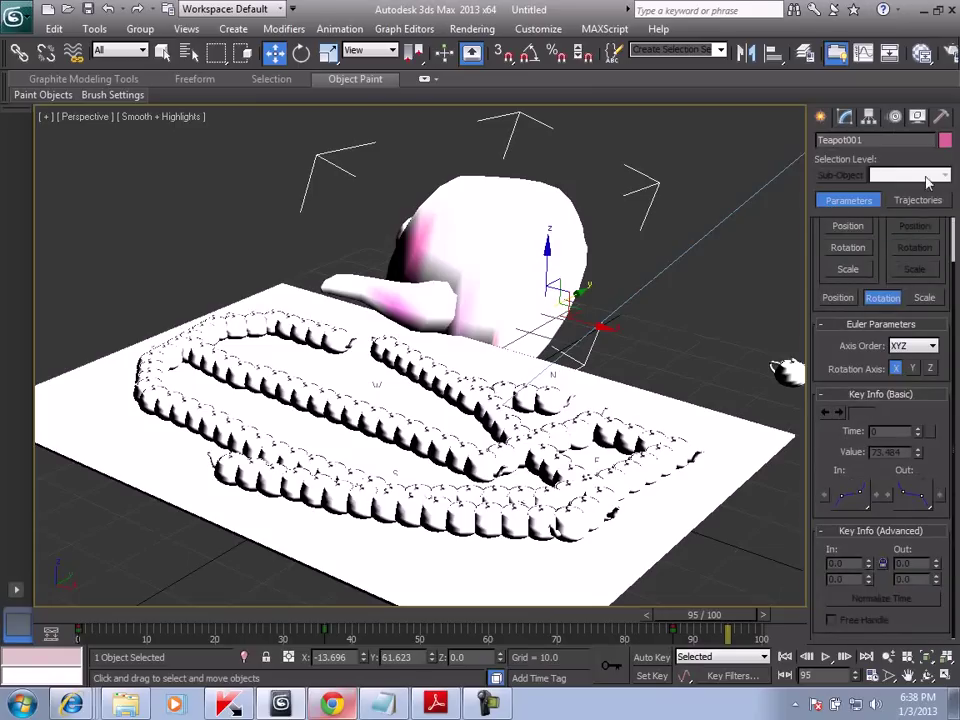
{"action": "left_click", "coordinate": [918, 117]}
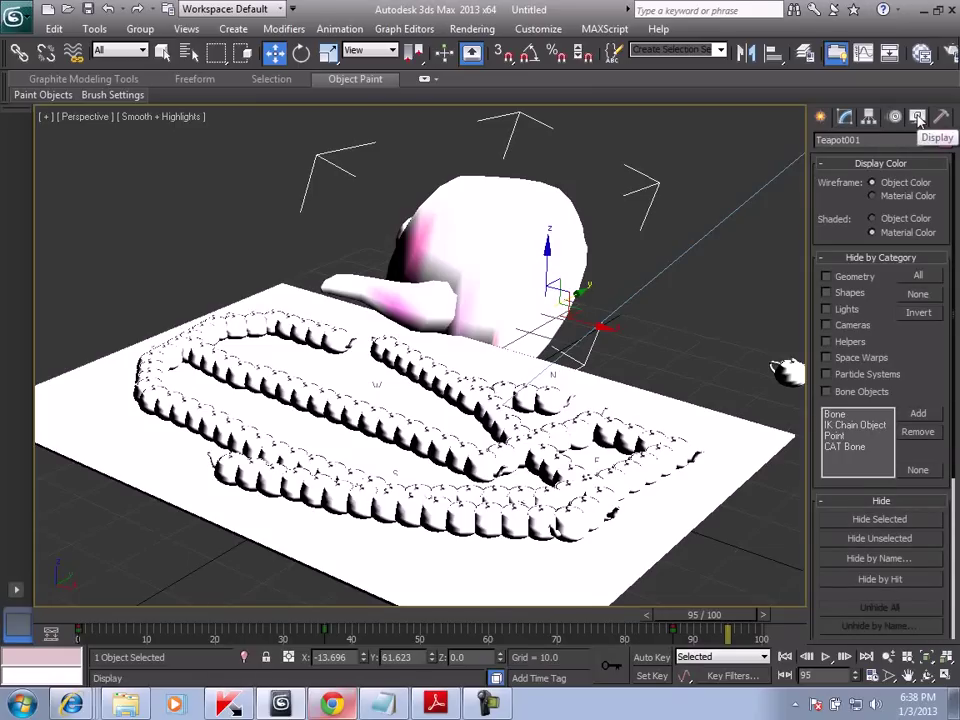
Toggle Hide by Category Geometry on and off, then Zoom Extents All
{"action": "left_click", "coordinate": [826, 277]}
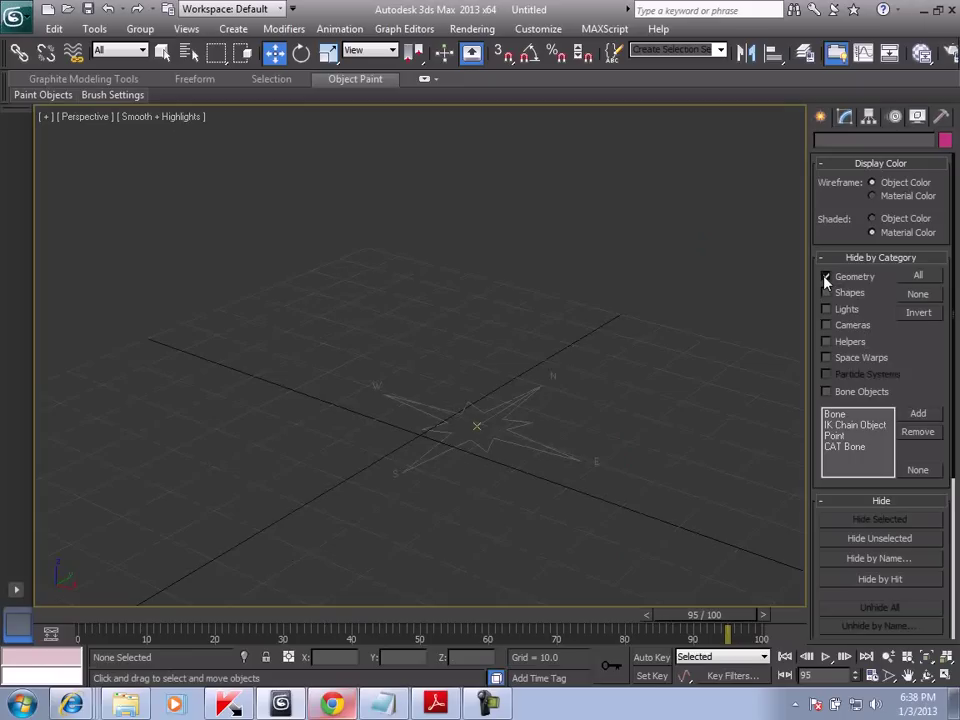
{"action": "left_click", "coordinate": [826, 277]}
{"action": "left_click", "coordinate": [826, 277]}
{"action": "left_click", "coordinate": [826, 277]}
{"action": "left_click", "coordinate": [828, 278]}
{"action": "left_click", "coordinate": [826, 277]}
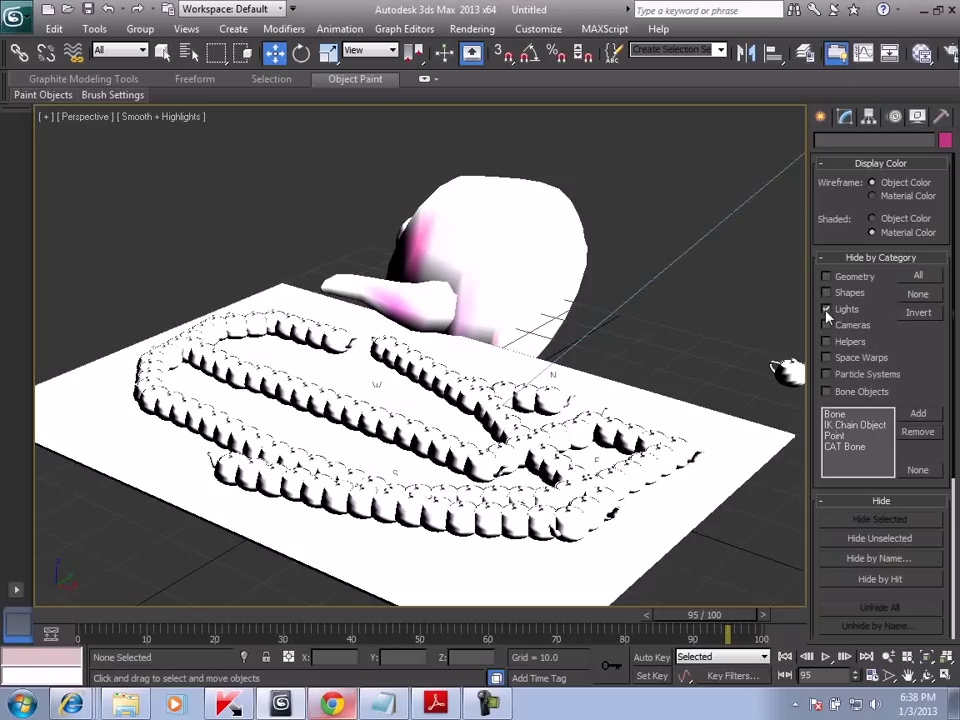
{"action": "left_click", "coordinate": [931, 655]}
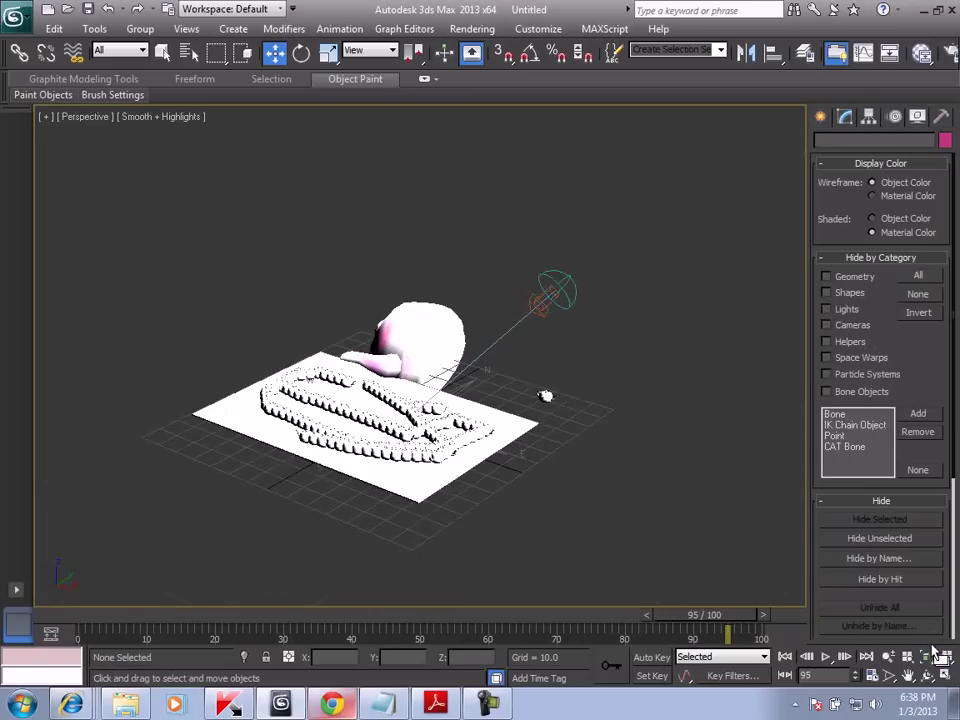
Hide and show all lights, then toggle geometry visibility until everything shows again
{"action": "left_click", "coordinate": [826, 310]}
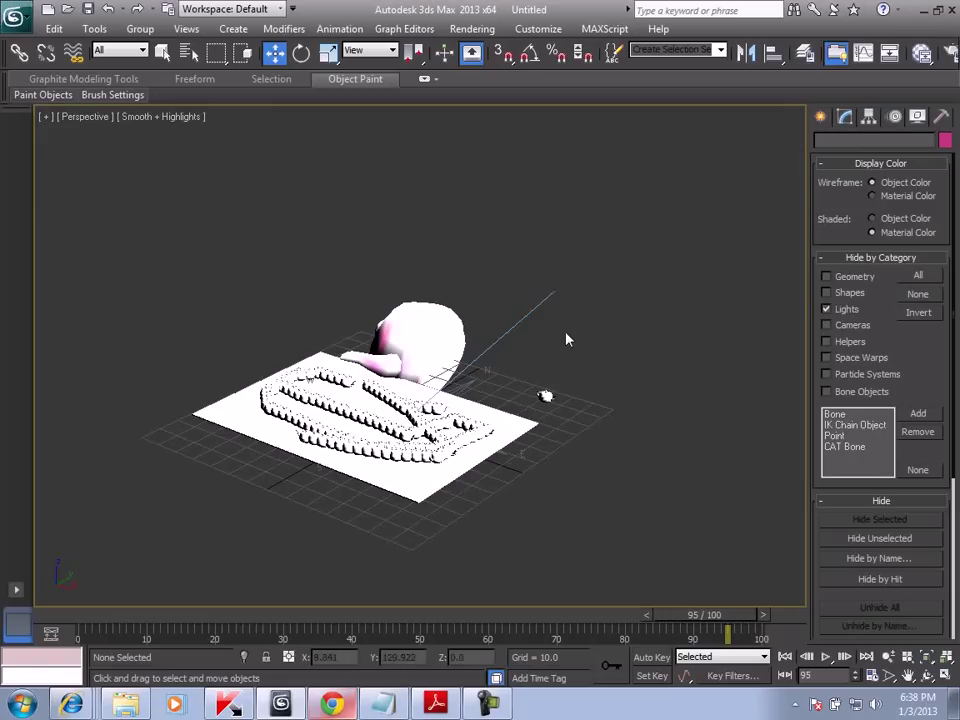
{"action": "left_click", "coordinate": [826, 310]}
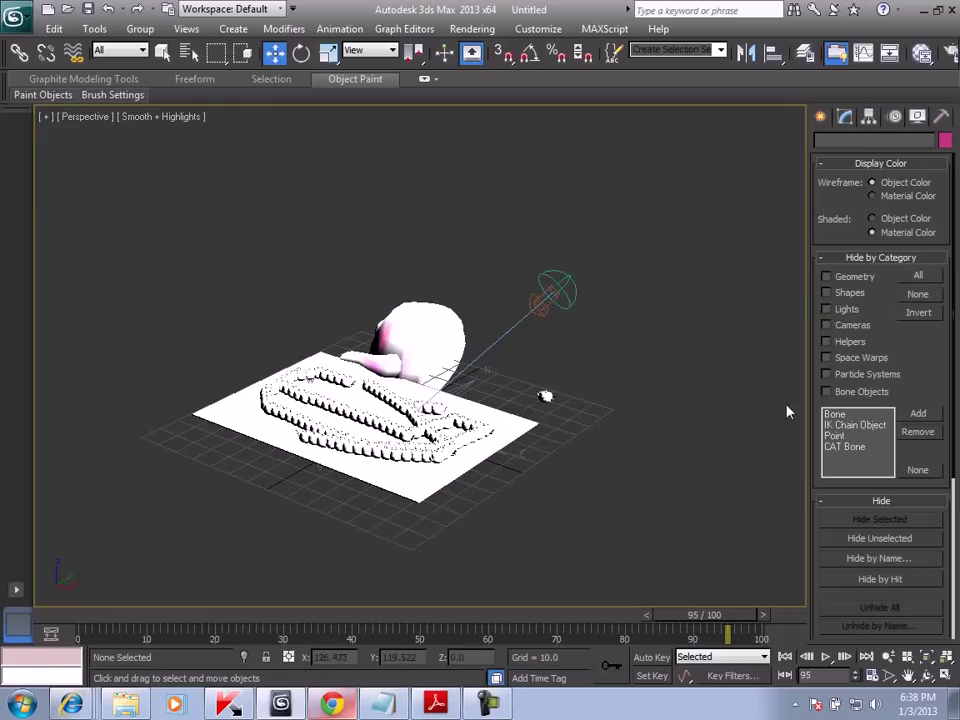
{"action": "left_click", "coordinate": [838, 280]}
{"action": "left_click", "coordinate": [838, 280]}
{"action": "left_click", "coordinate": [838, 280]}
{"action": "left_click", "coordinate": [838, 280]}
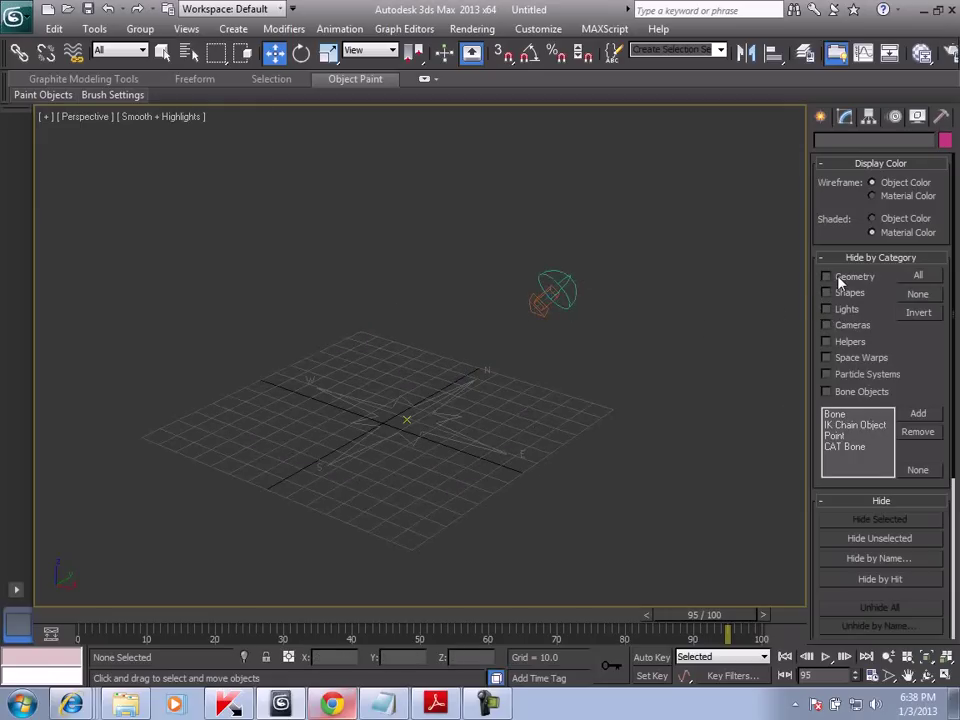
{"action": "left_click", "coordinate": [838, 280]}
{"action": "left_click", "coordinate": [838, 280]}
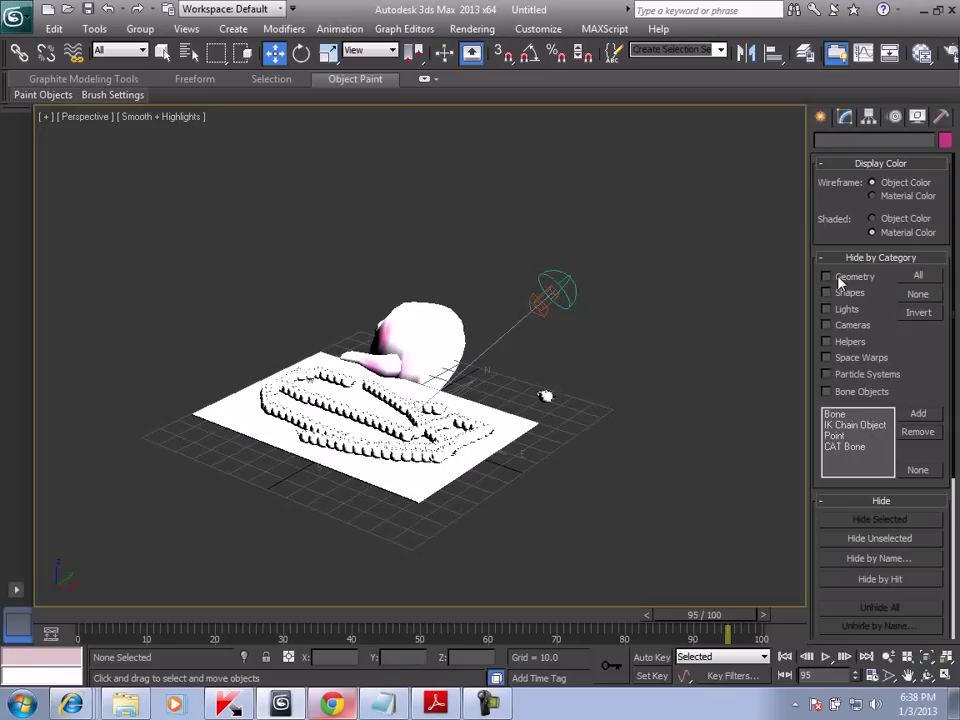
Browse the Utilities and Hierarchy panels, ending on Create standard primitives
{"action": "left_click", "coordinate": [941, 117]}
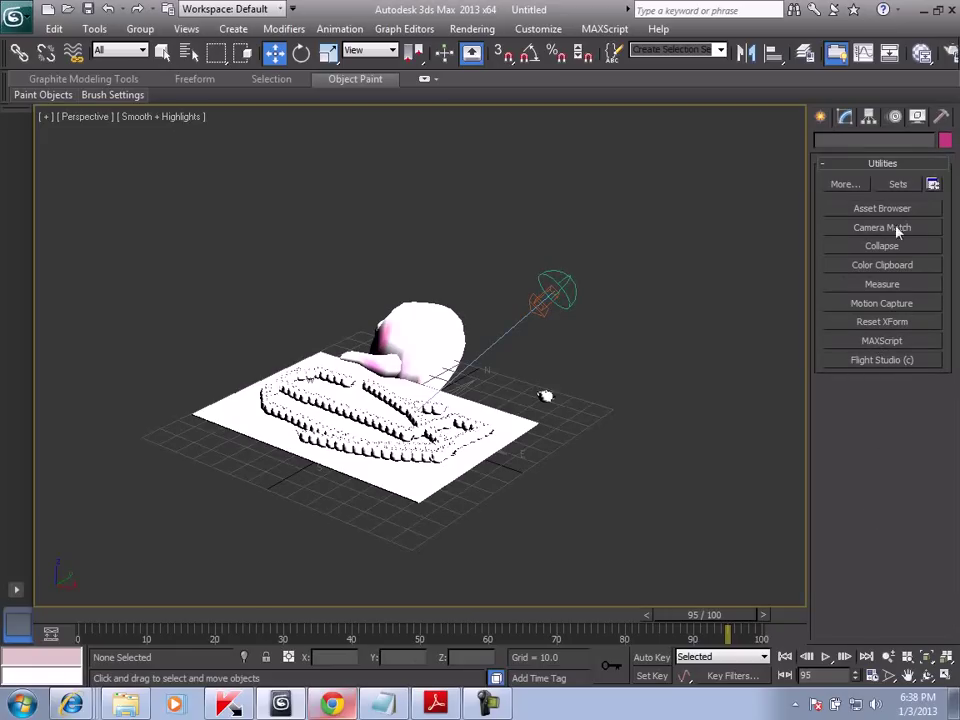
{"action": "left_click", "coordinate": [822, 119]}
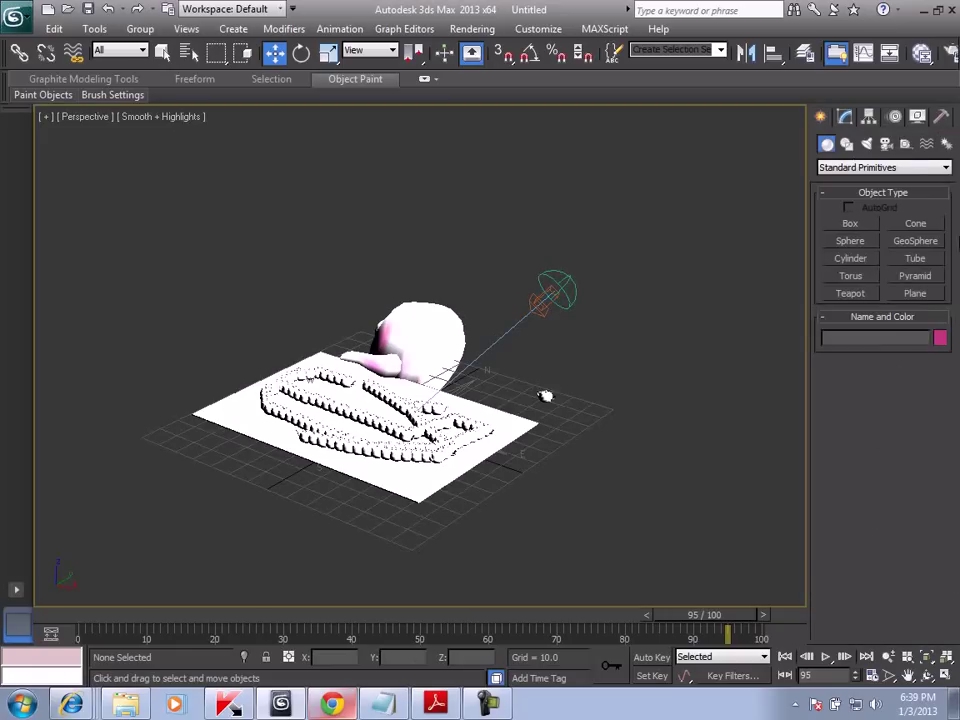
{"action": "left_click", "coordinate": [869, 116]}
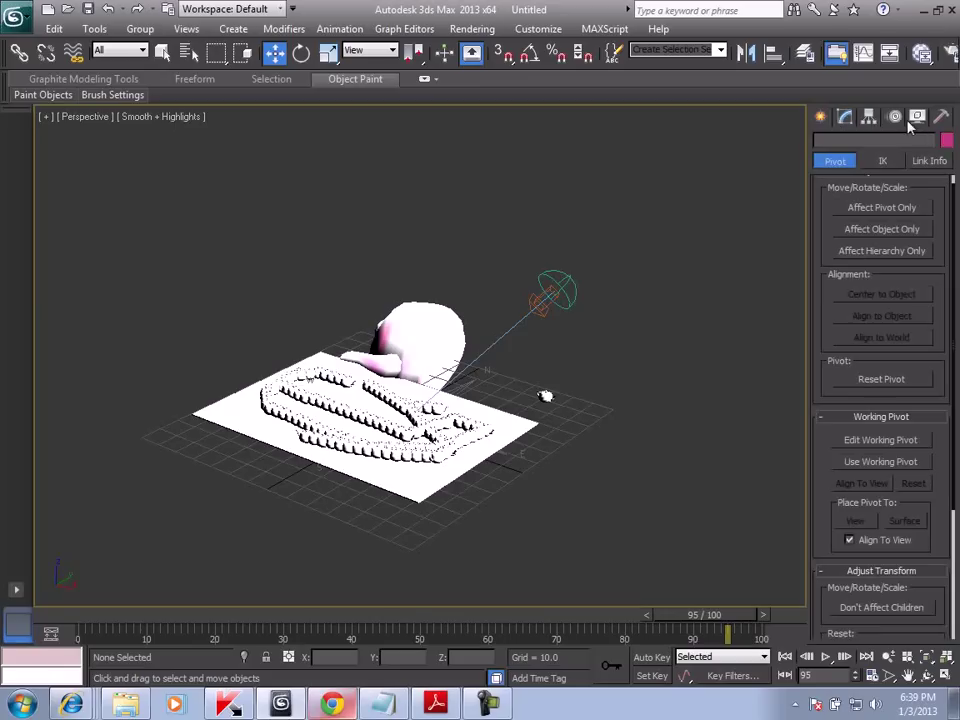
{"action": "left_click", "coordinate": [821, 117]}
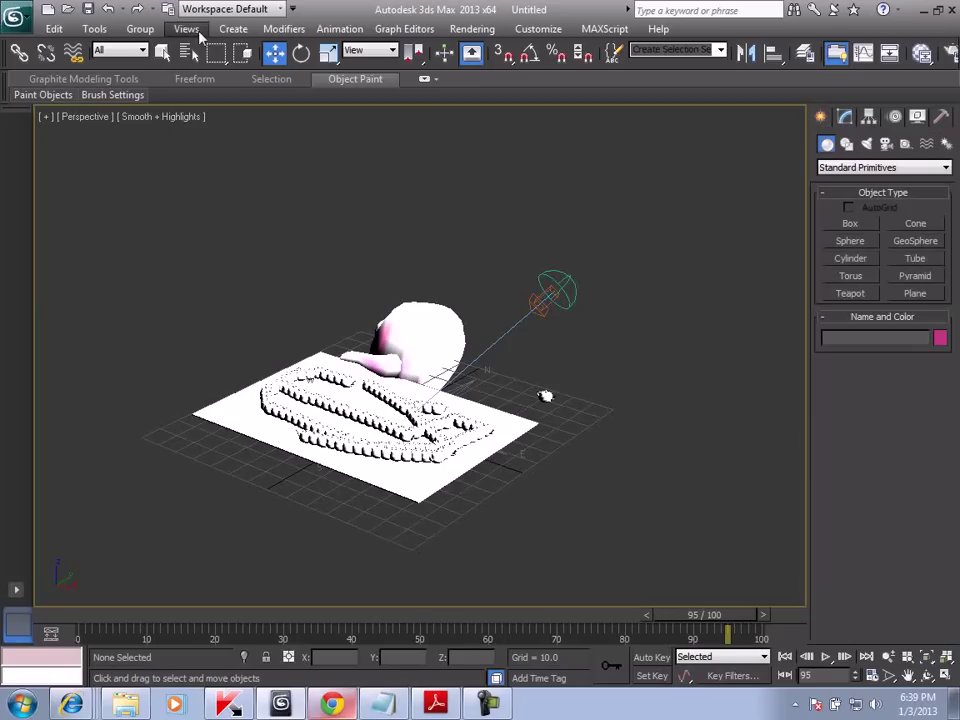